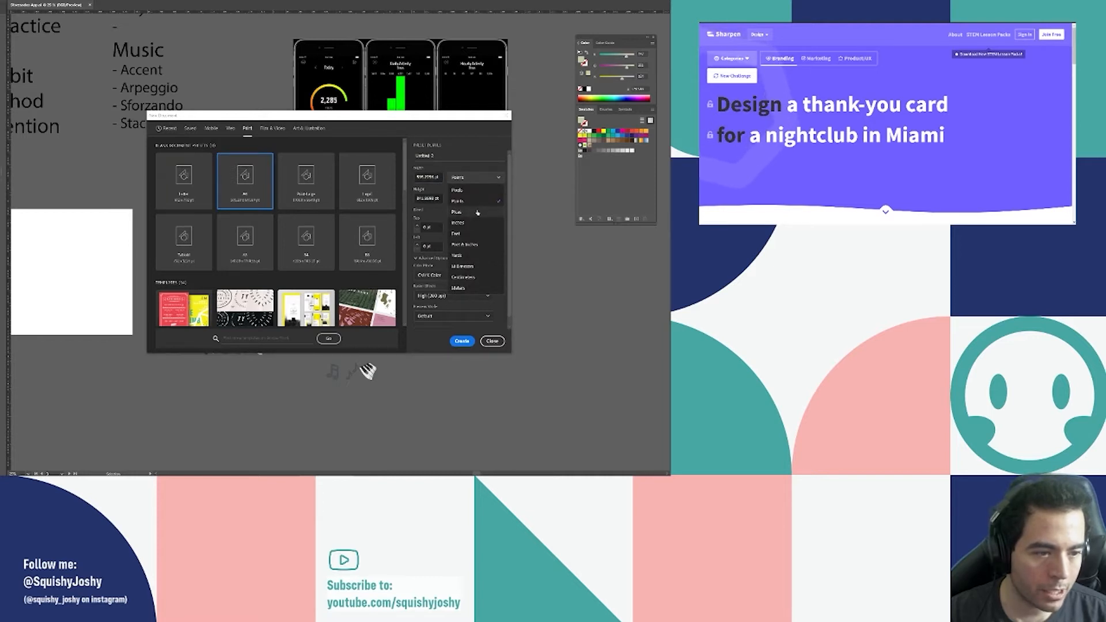
Set the new document's units to pixels, divide the selected preset's width and height by 2, and create it.
click(457, 190)
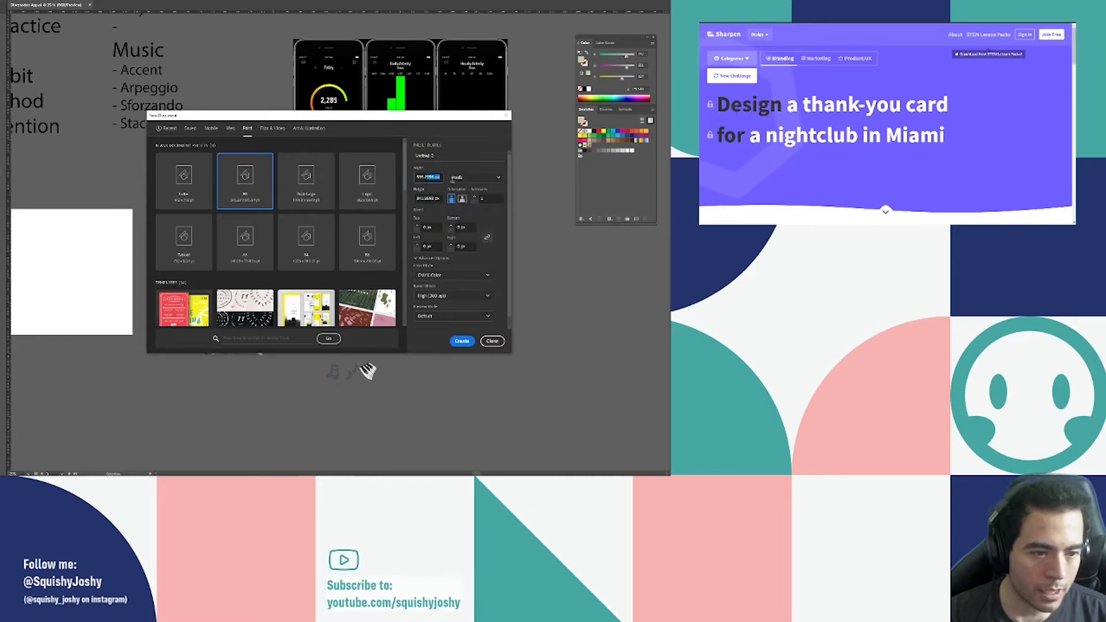
scroll(305, 252, down, 5)
scroll(304, 252, up, 5)
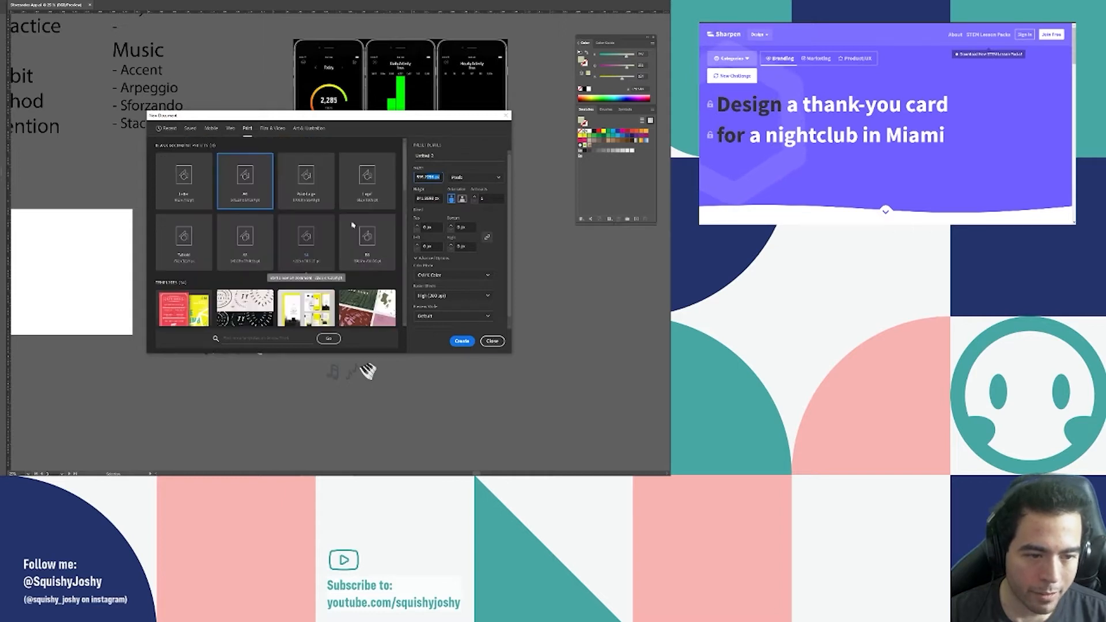
click(438, 178)
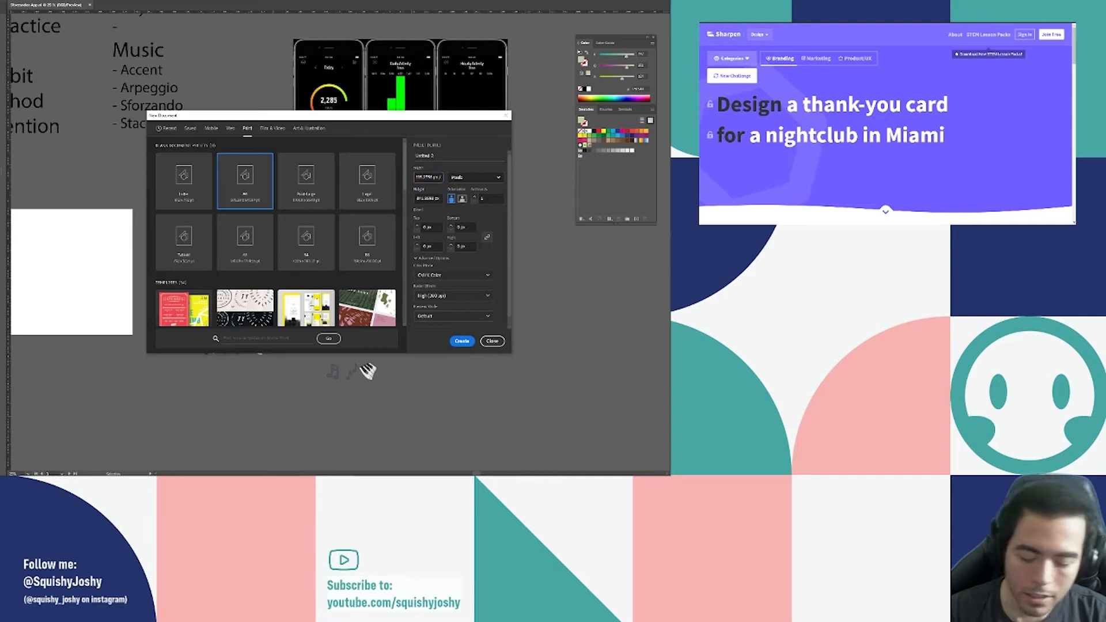
key(Tab)
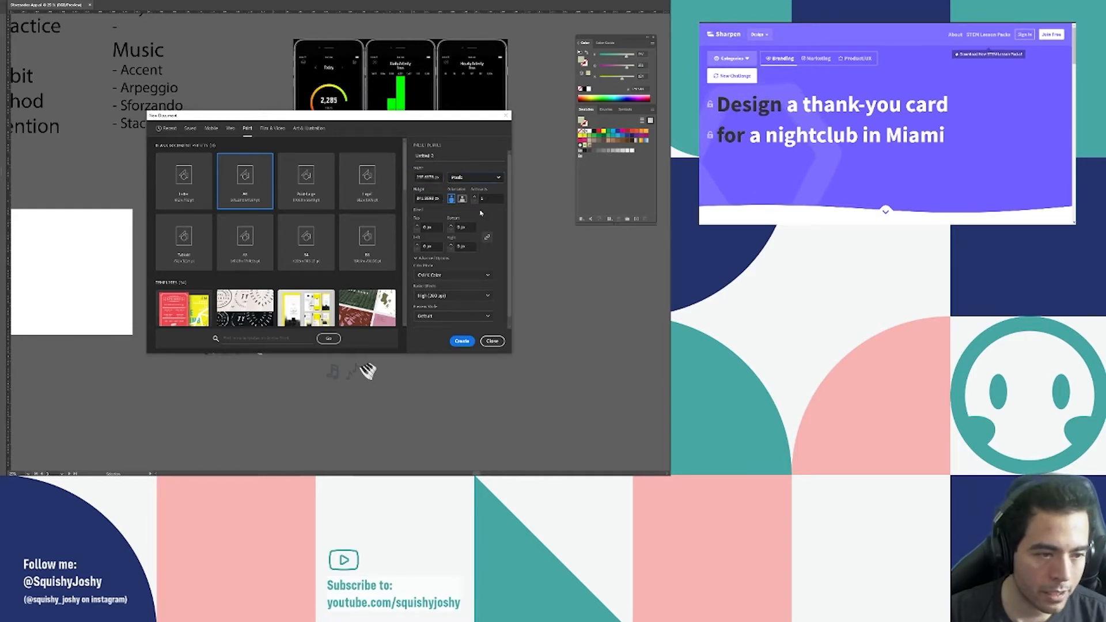
key(Tab)
text(/2)
key(Return)
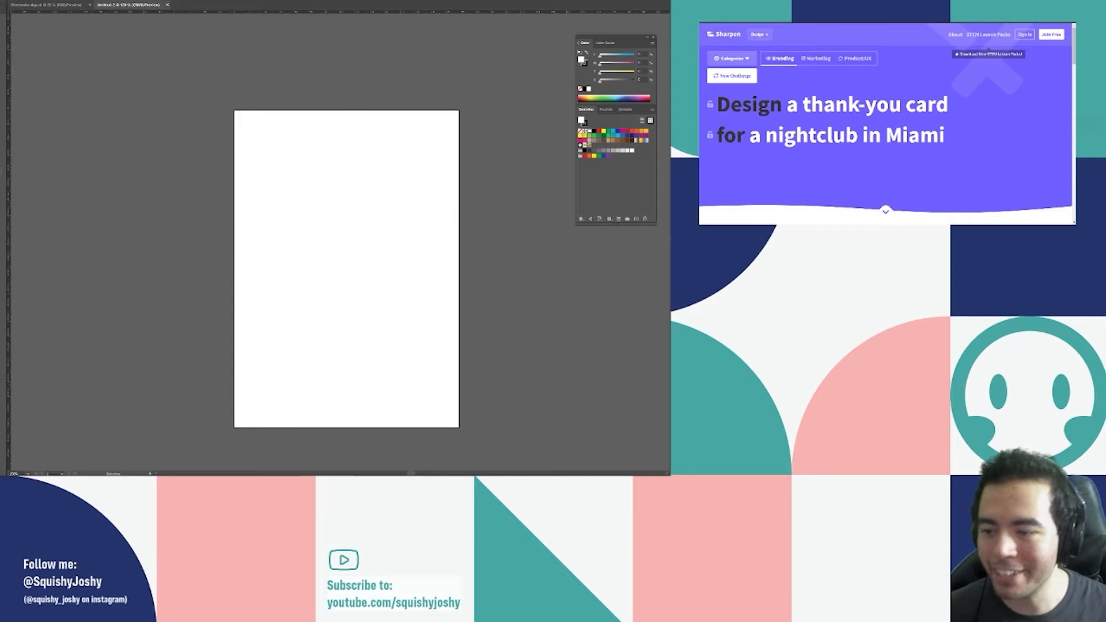
text(thank you)
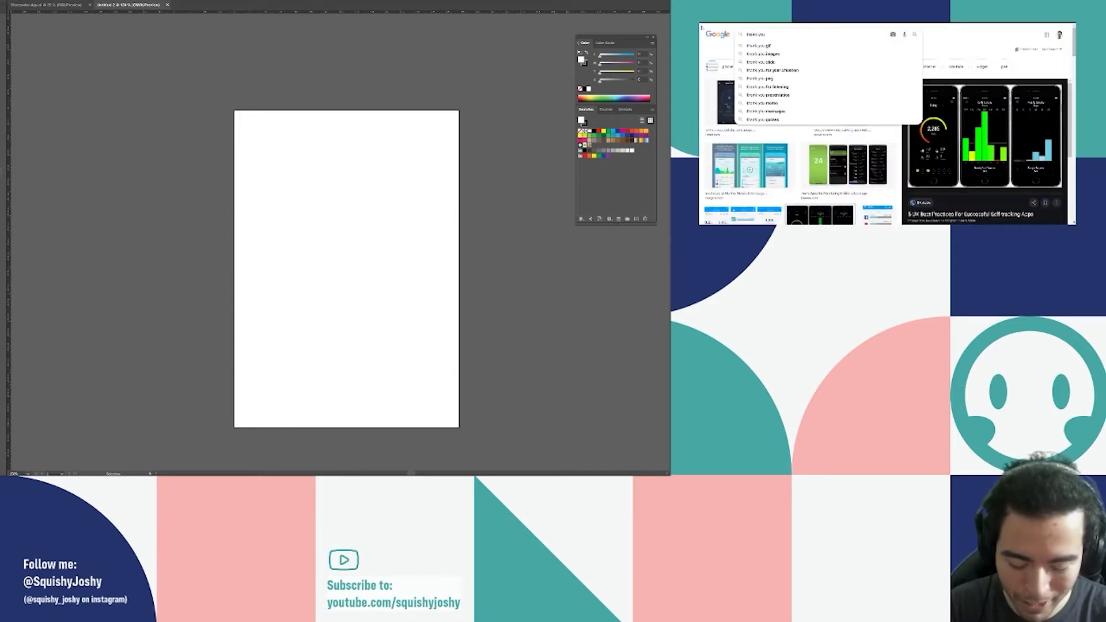
key(BackSpace)
key(BackSpace)
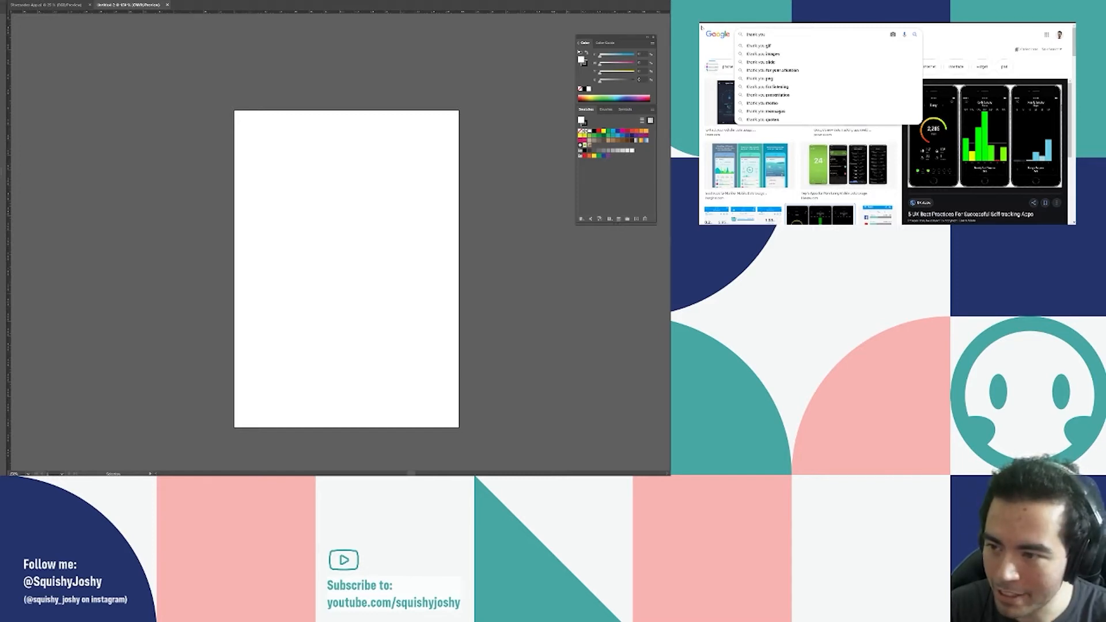
Search Google Images for "miami" in a new browser tab.
key(ctrl+t)
text(miama)
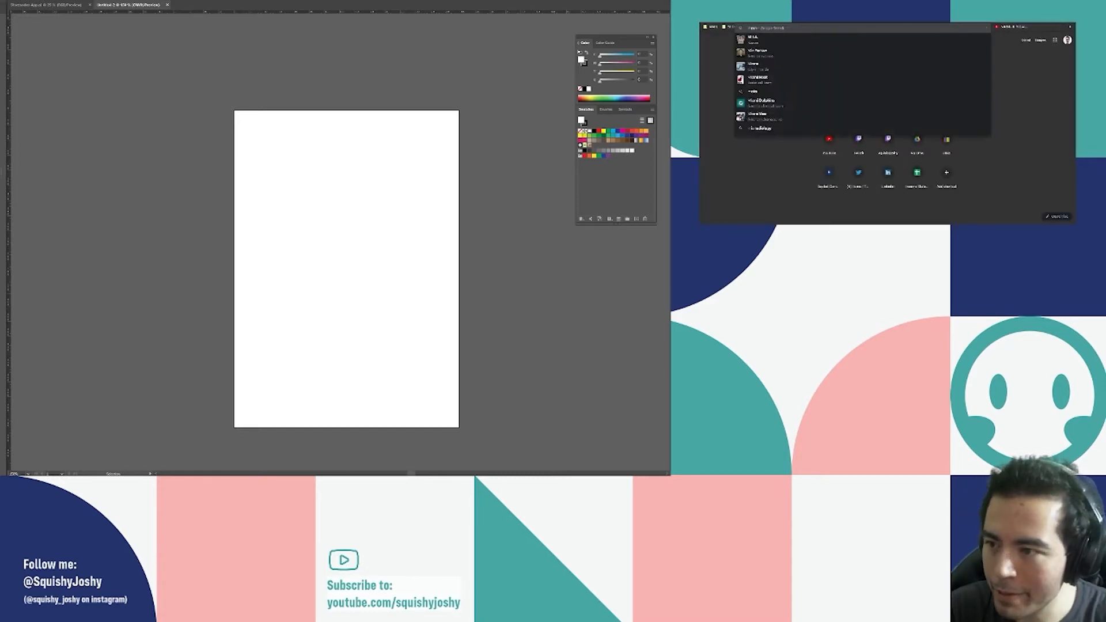
key(Return)
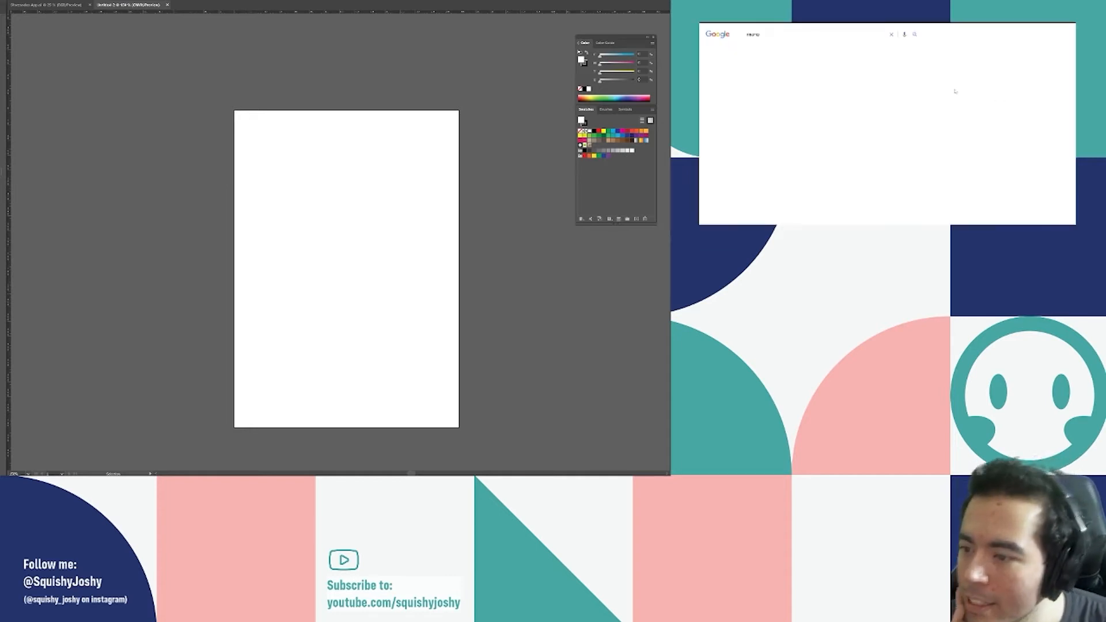
click(792, 50)
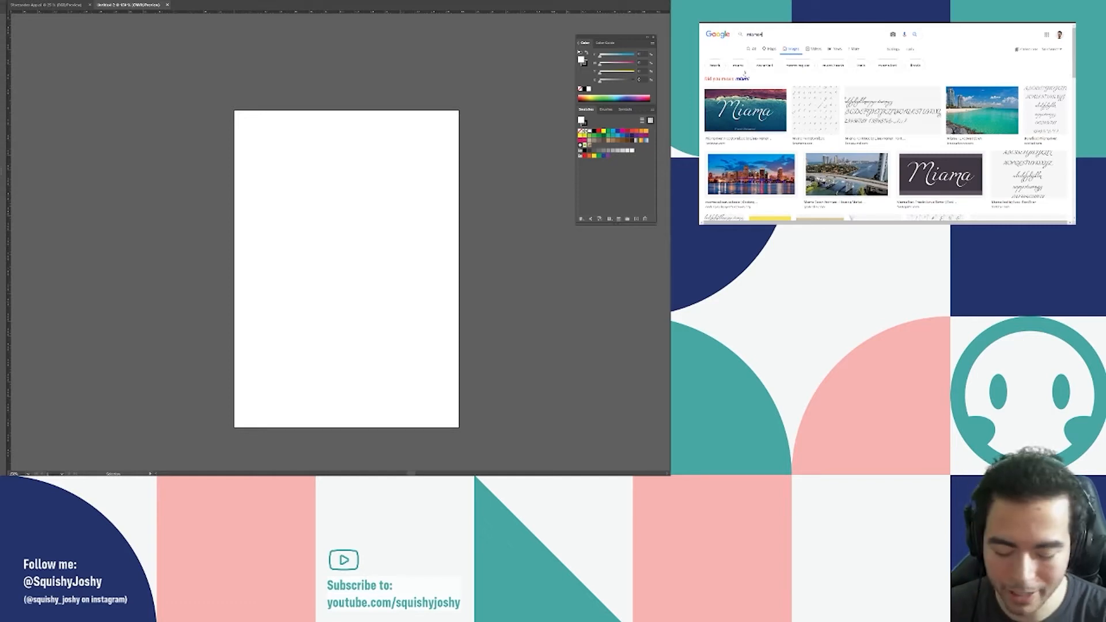
key(BackSpace)
text(i)
key(Return)
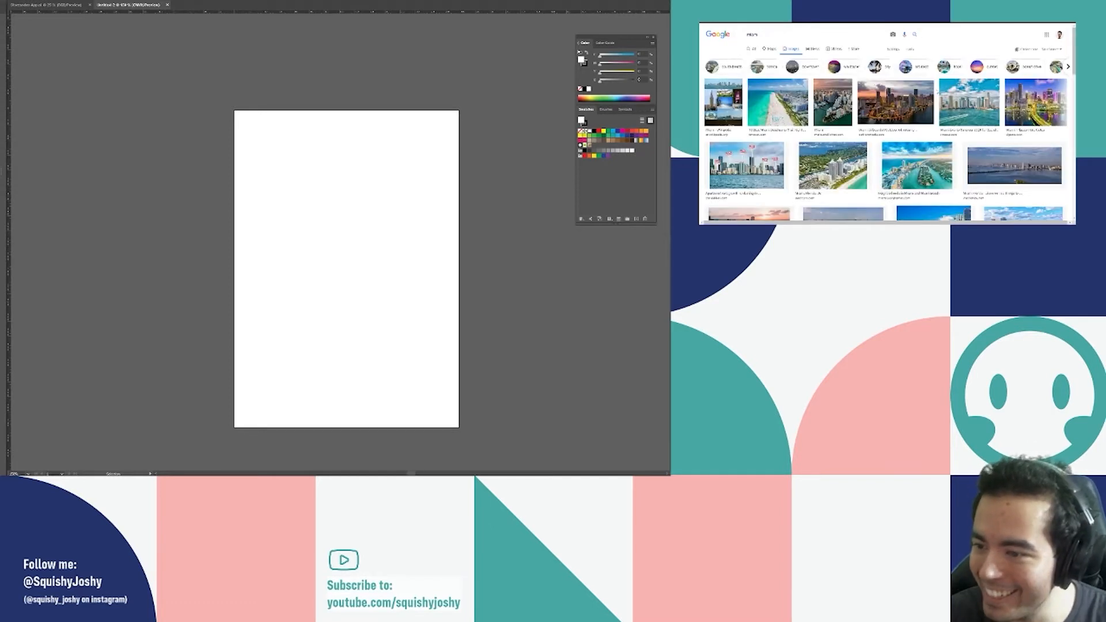
Examine the skyline and beach photos of Miami in the image results for visual reference.
click(924, 99)
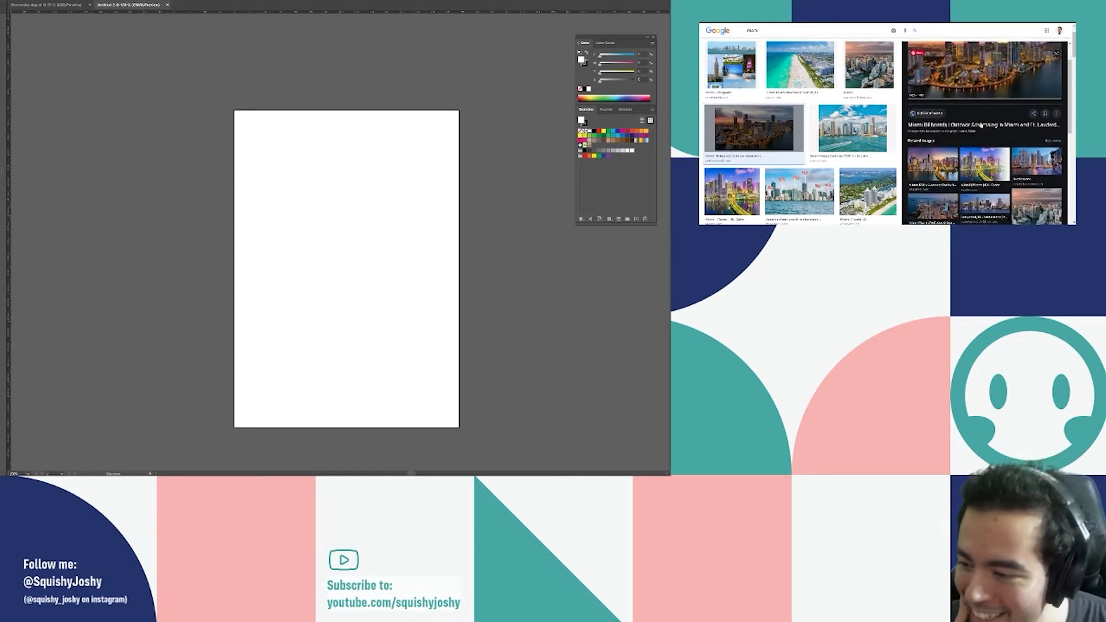
click(852, 128)
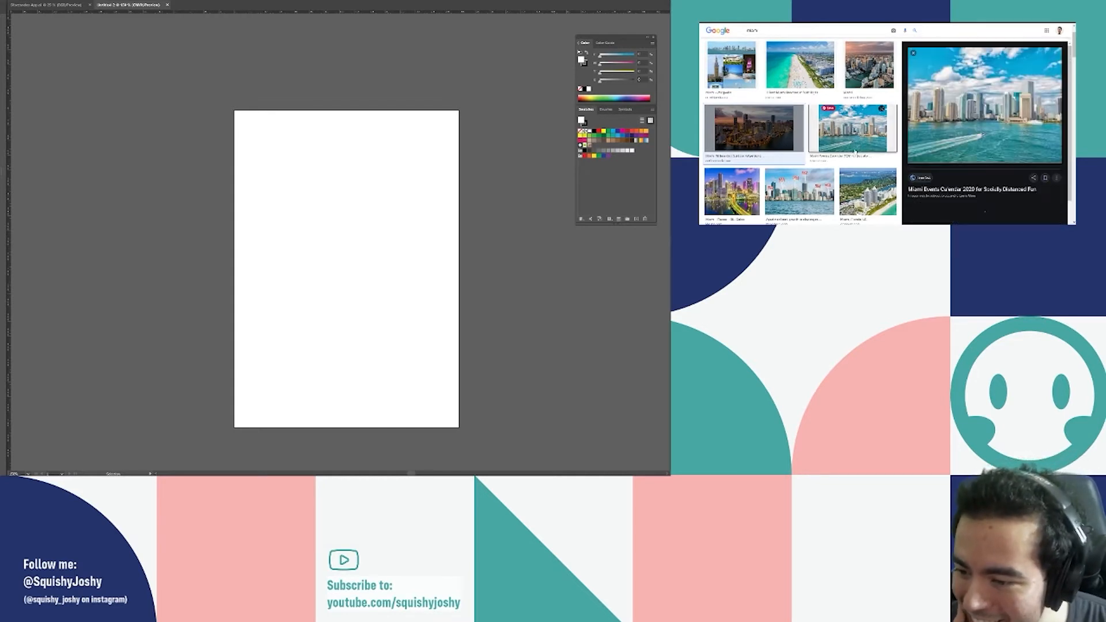
click(868, 68)
click(869, 164)
scroll(870, 164, down, 1)
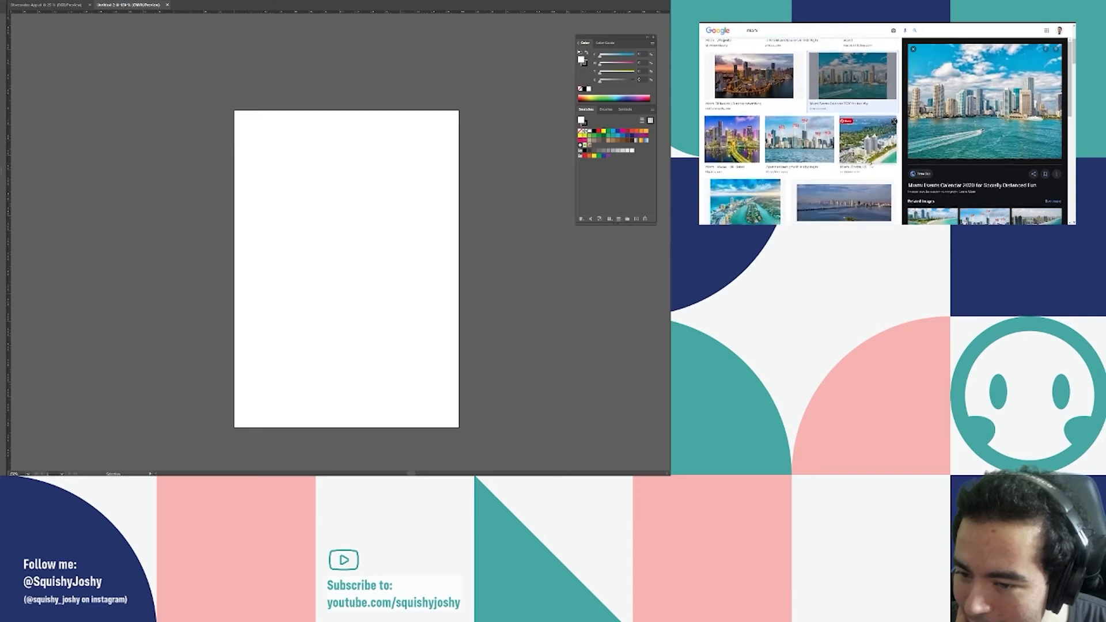
scroll(867, 141, down, 1)
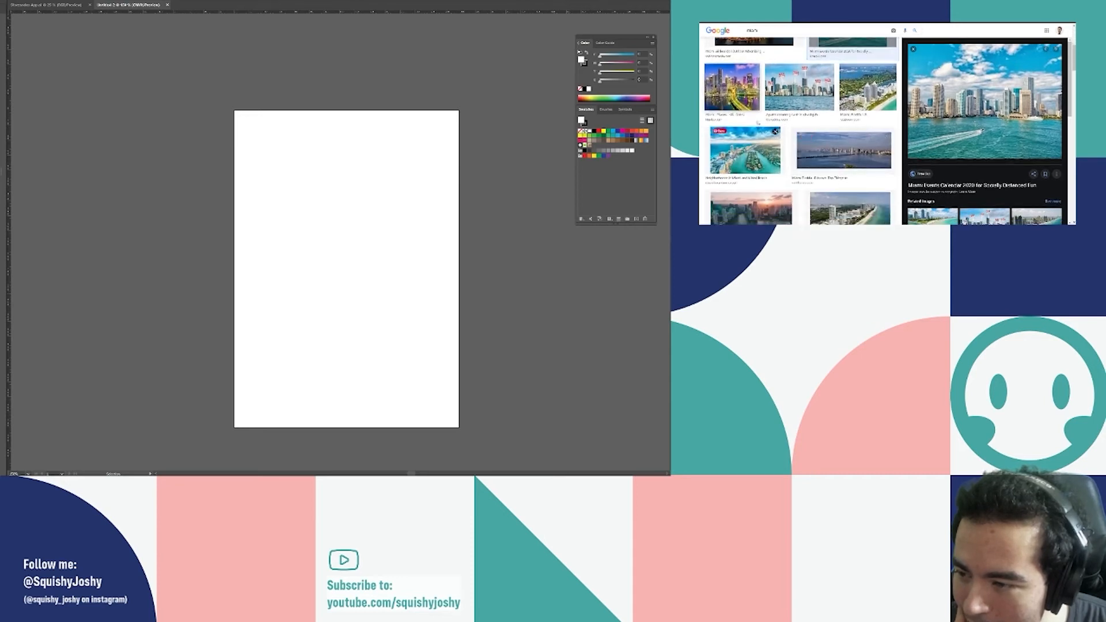
scroll(847, 138, down, 2)
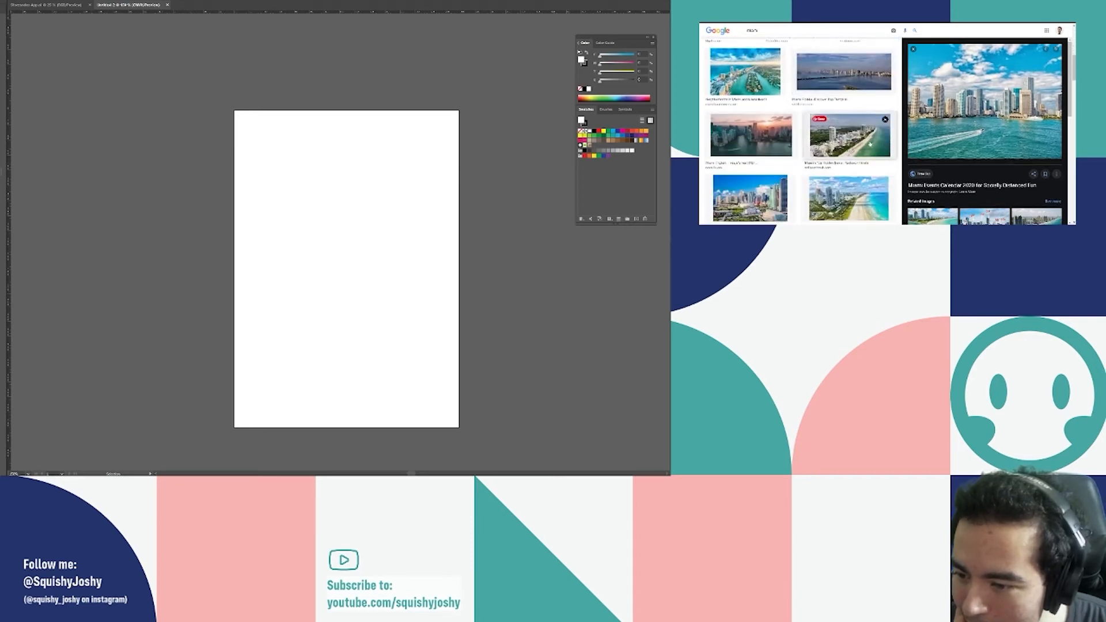
click(870, 144)
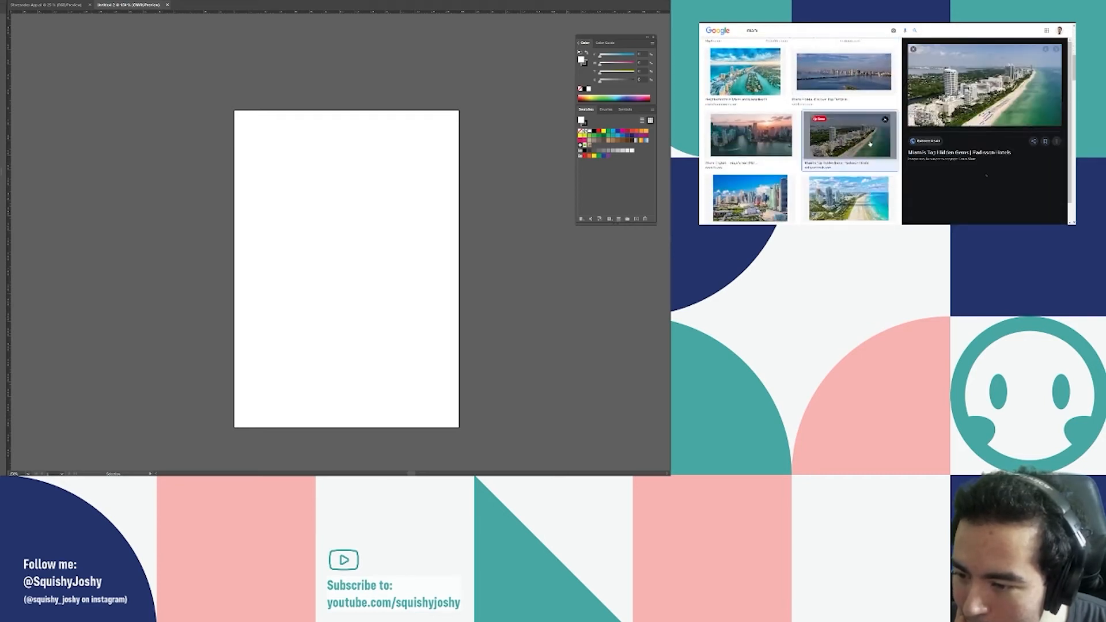
click(764, 135)
scroll(853, 144, down, 2)
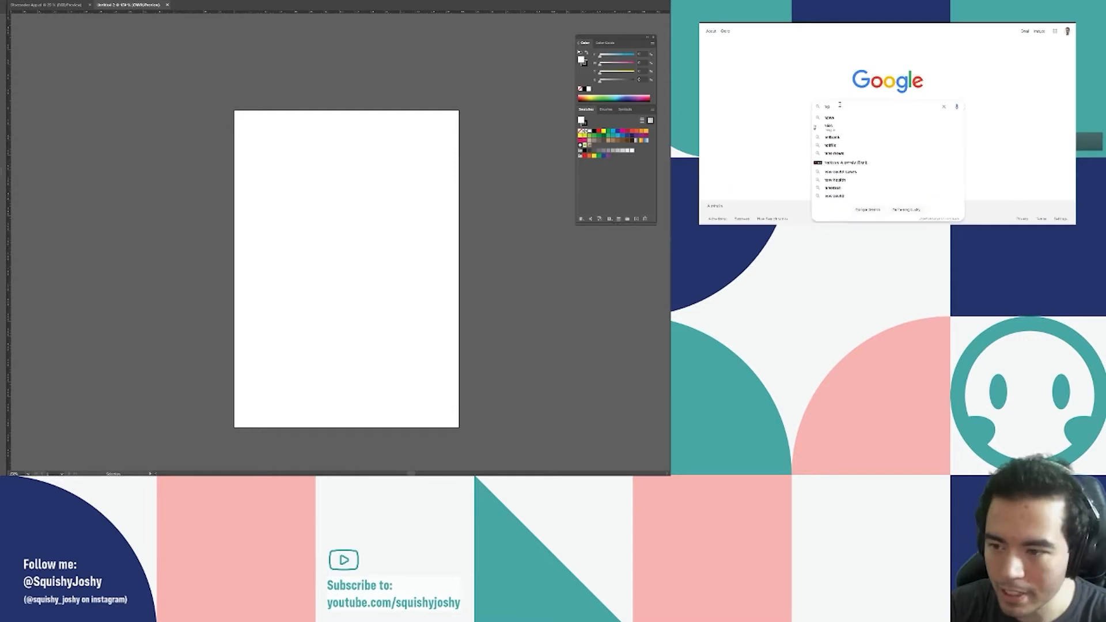
Search Google for "nightclub name generator" and look through the names on the Fantasy Name Generators nightclub page.
text(nightclub names)
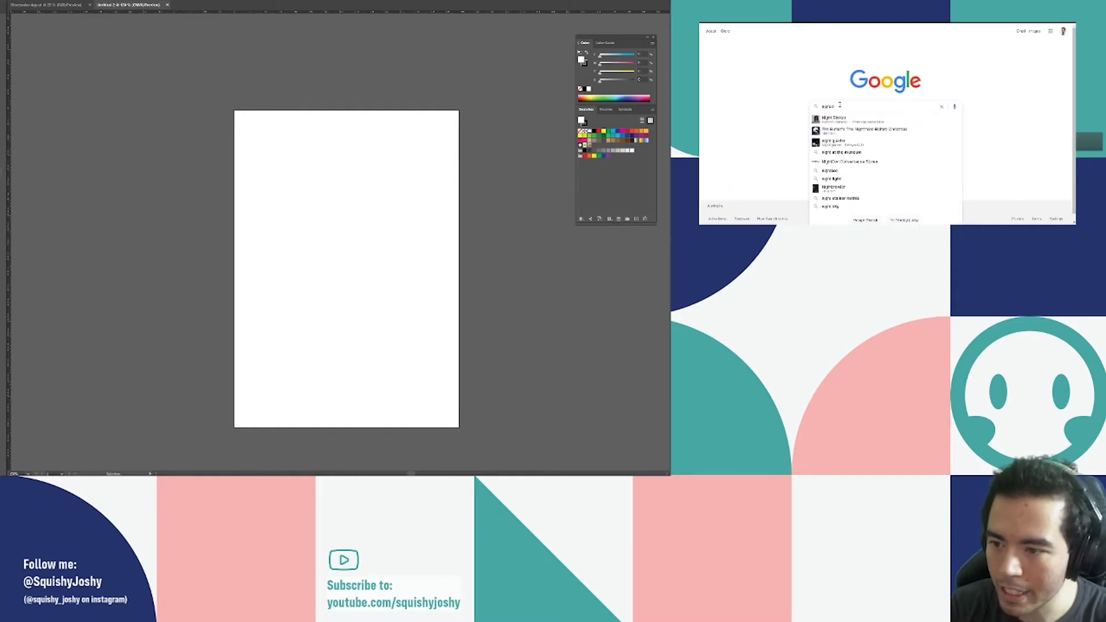
key(Down)
key(Return)
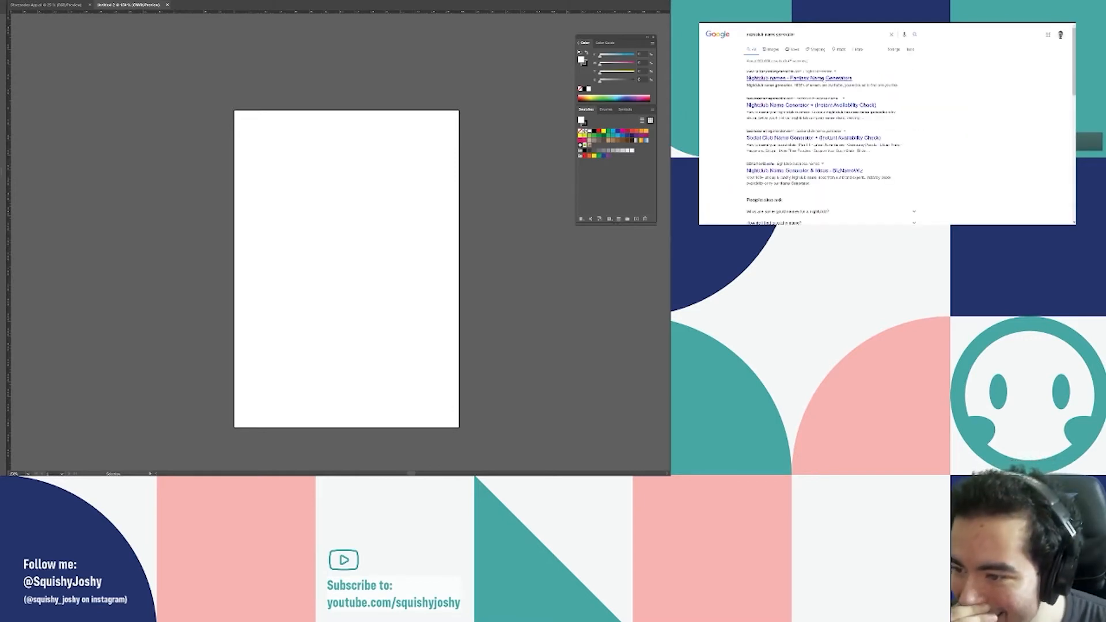
click(798, 77)
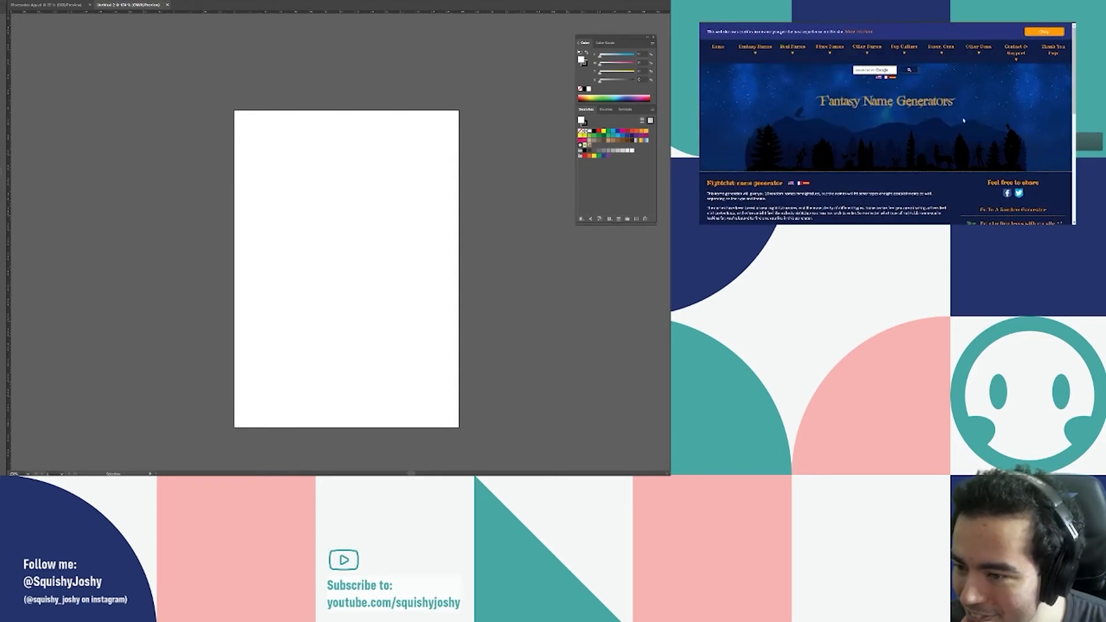
scroll(814, 160, down, 5)
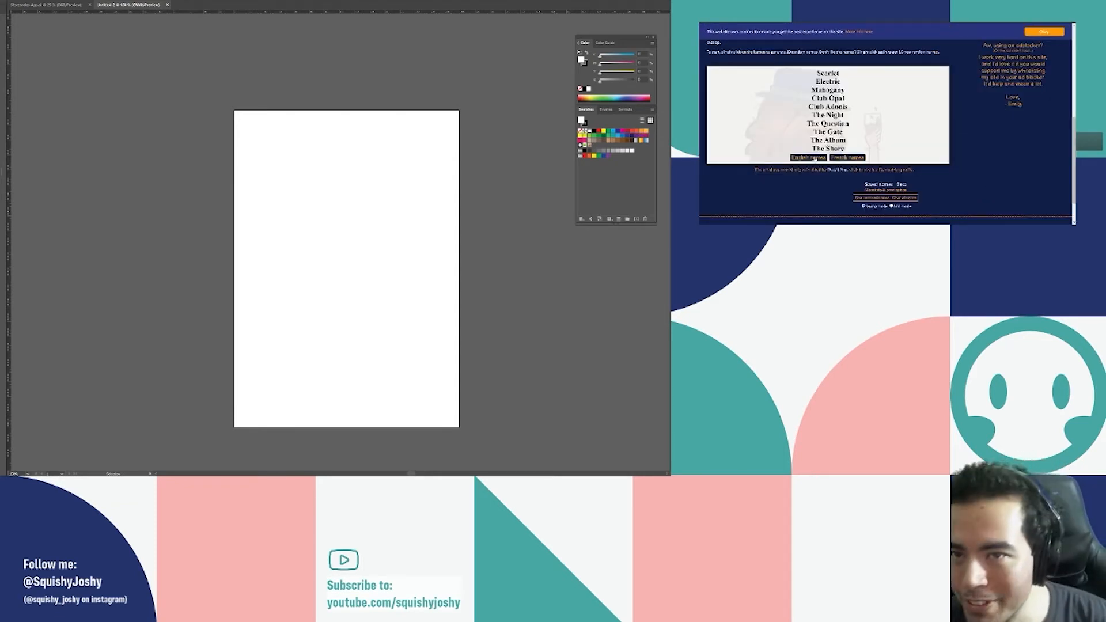
In Illustrator, add the note "nightclub: The Pitbull" in a text frame on the canvas beside the artboard.
drag(107, 145, 212, 294)
text(e Pitbull)
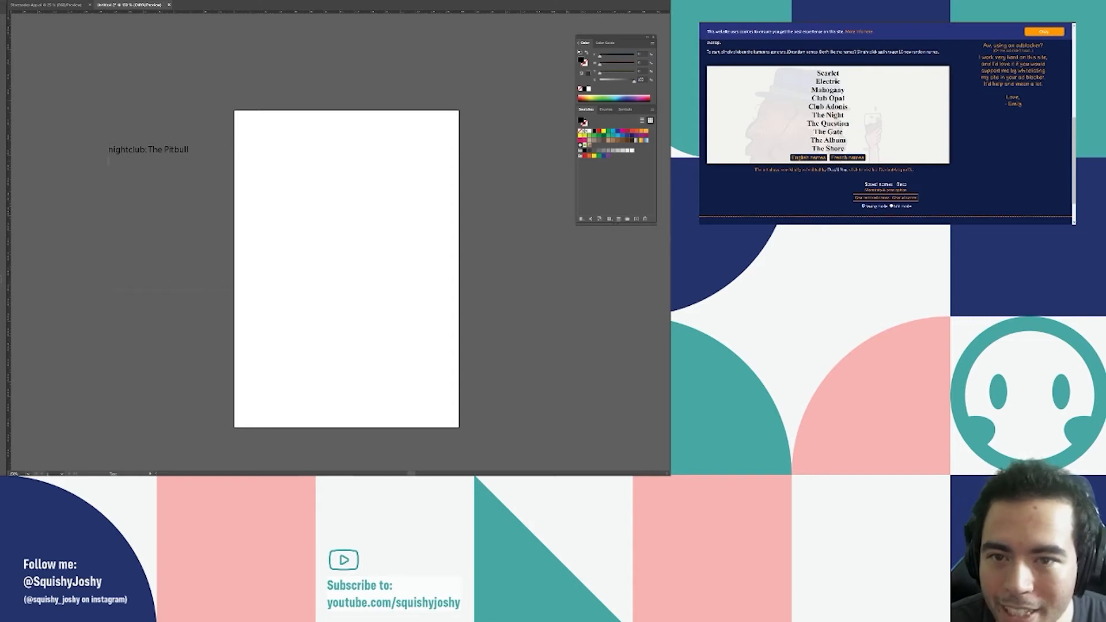
key(Escape)
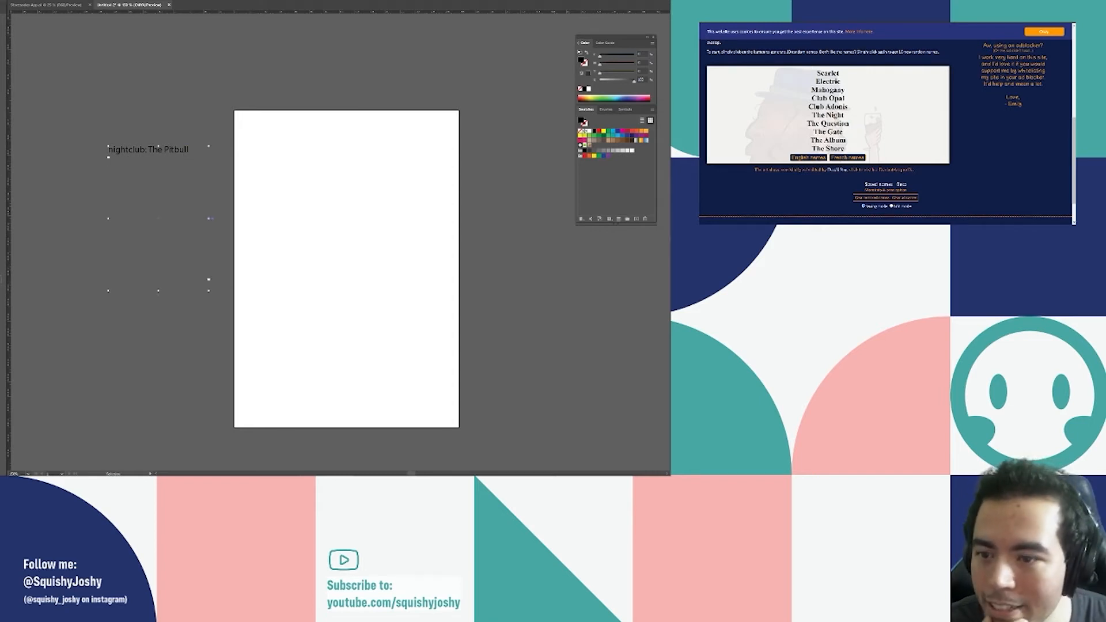
Return the browser to the Sharpen brief and add a nearly artboard-wide text frame reading "THANK YOU" in the card's upper half.
key(ctrl+Tab)
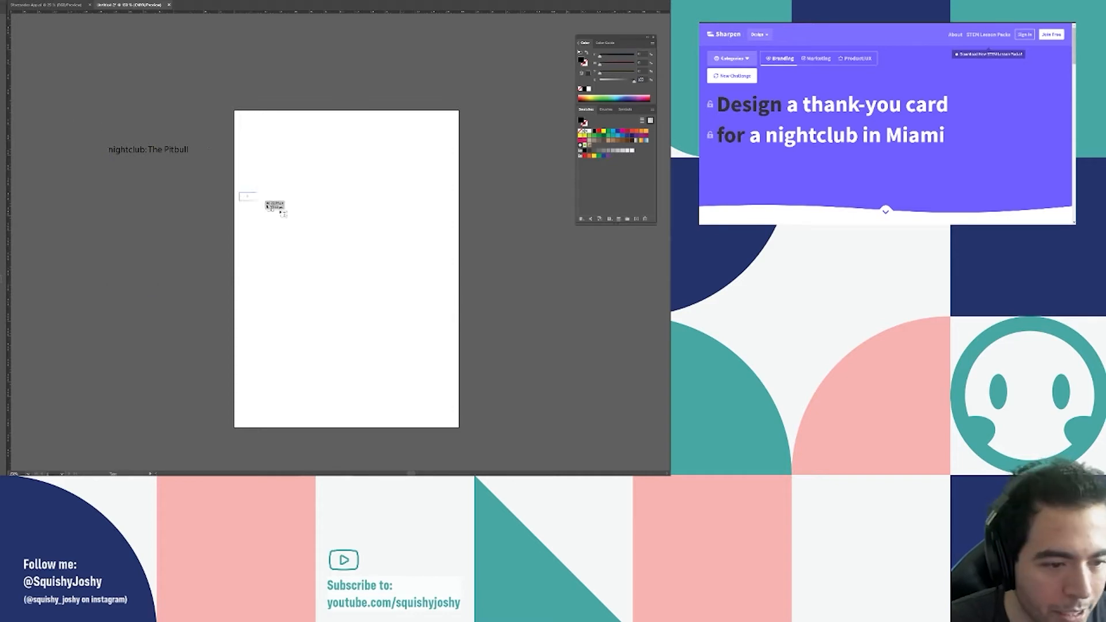
drag(239, 192, 450, 295)
text(THANK)
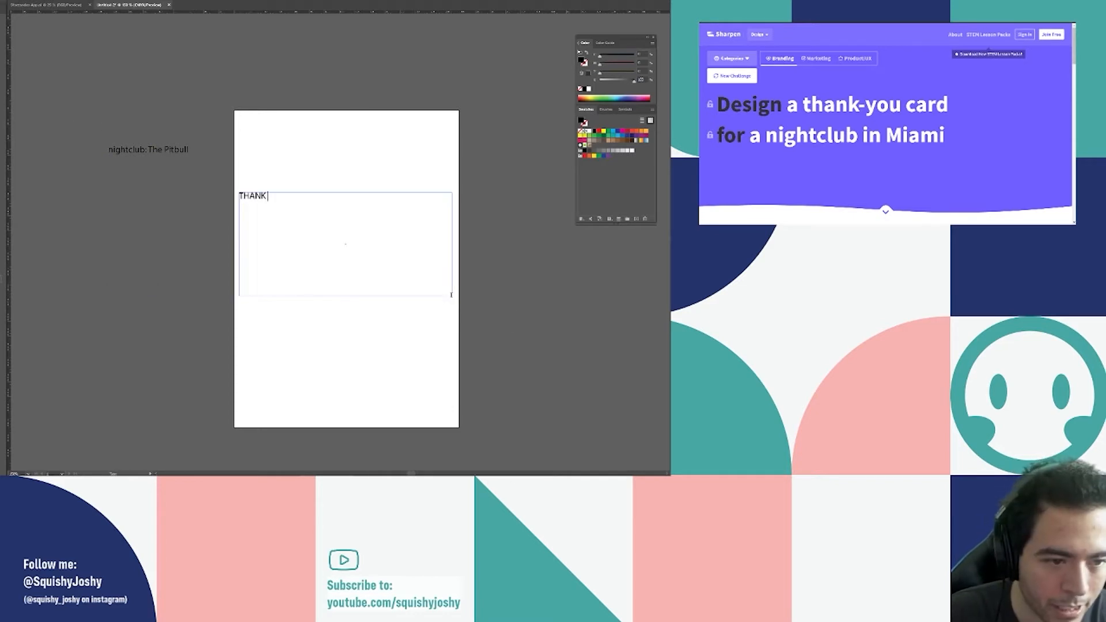
text( YOU)
Set the whole THANK YOU text in a heavy, high-contrast display serif font.
key(ctrl+a)
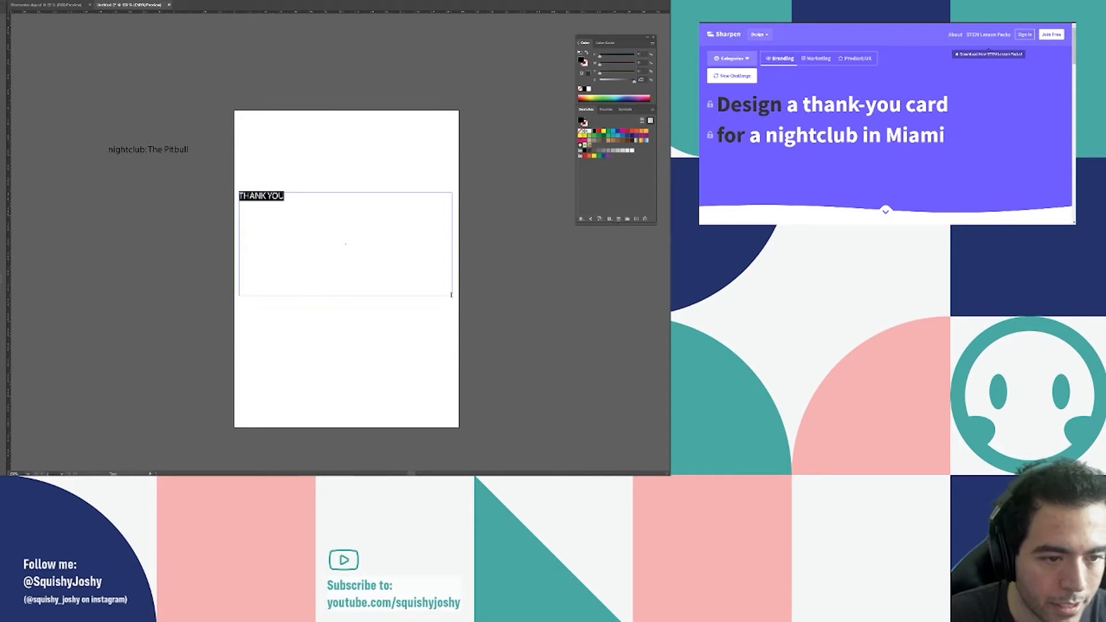
click(1, 139)
scroll(50, 249, down, 3)
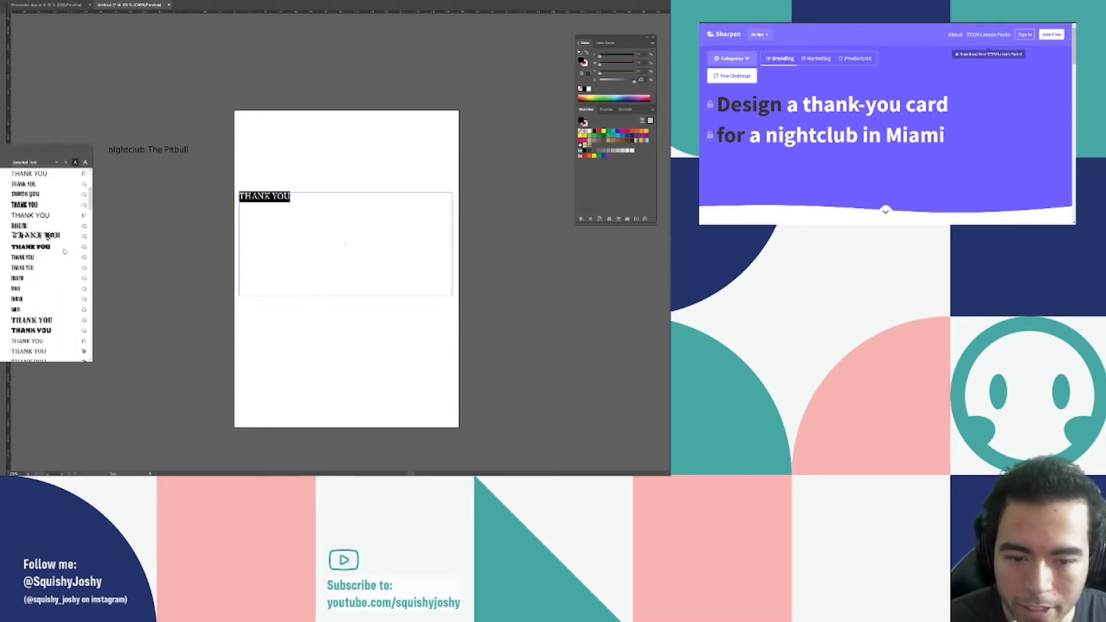
scroll(47, 235, down, 1)
scroll(47, 242, up, 1)
click(41, 319)
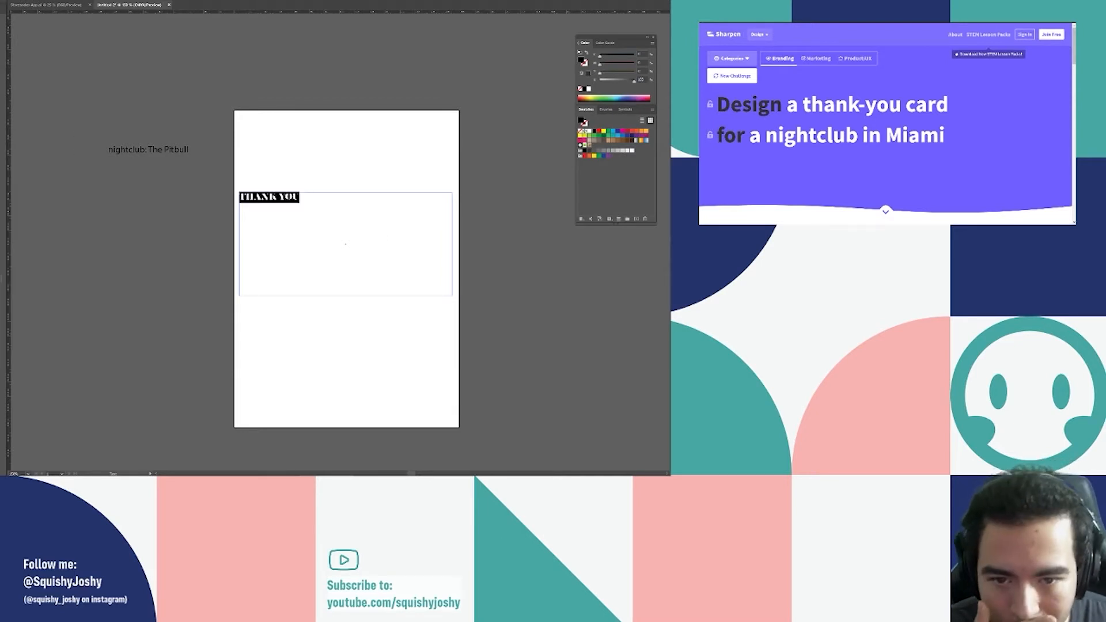
Enlarge the THANK YOU text until it wraps onto two lines within its frame.
key(ctrl+shift+period)
key(ctrl+shift+period)
key(ctrl+shift+period)
key(ctrl+shift+period)
key(ctrl+shift+period)
key(ctrl+shift+period)
key(ctrl+shift+period)
key(ctrl+shift+period)
key(ctrl+shift+period)
key(ctrl+shift+period)
key(ctrl+shift+period)
key(ctrl+shift+period)
key(ctrl+shift+period)
key(ctrl+shift+period)
click(380, 212)
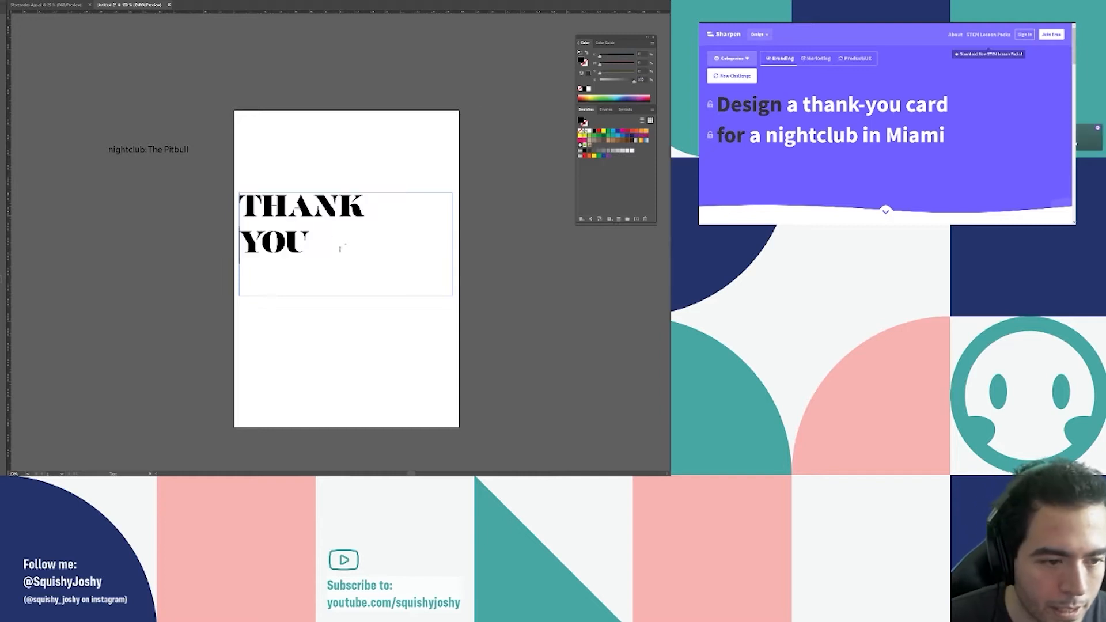
Change the THANK YOU text to a wide, bold sans-serif font and centre-align it.
key(ctrl+a)
click(1, 139)
scroll(41, 328, down, 6)
click(42, 332)
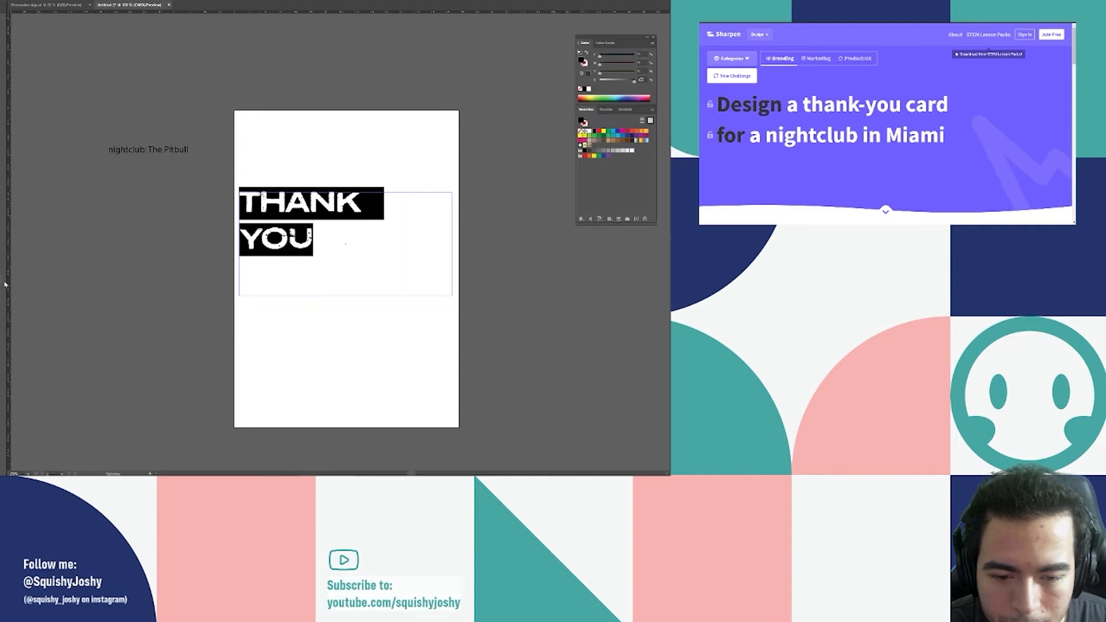
key(ctrl+shift+c)
key(ctrl+shift+d)
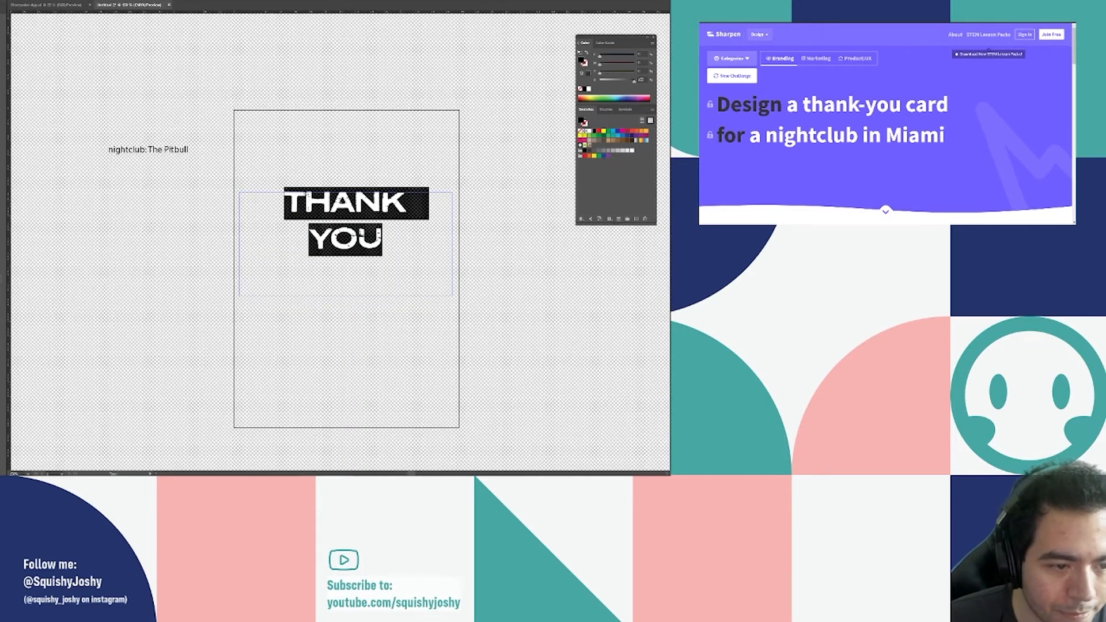
click(5, 7)
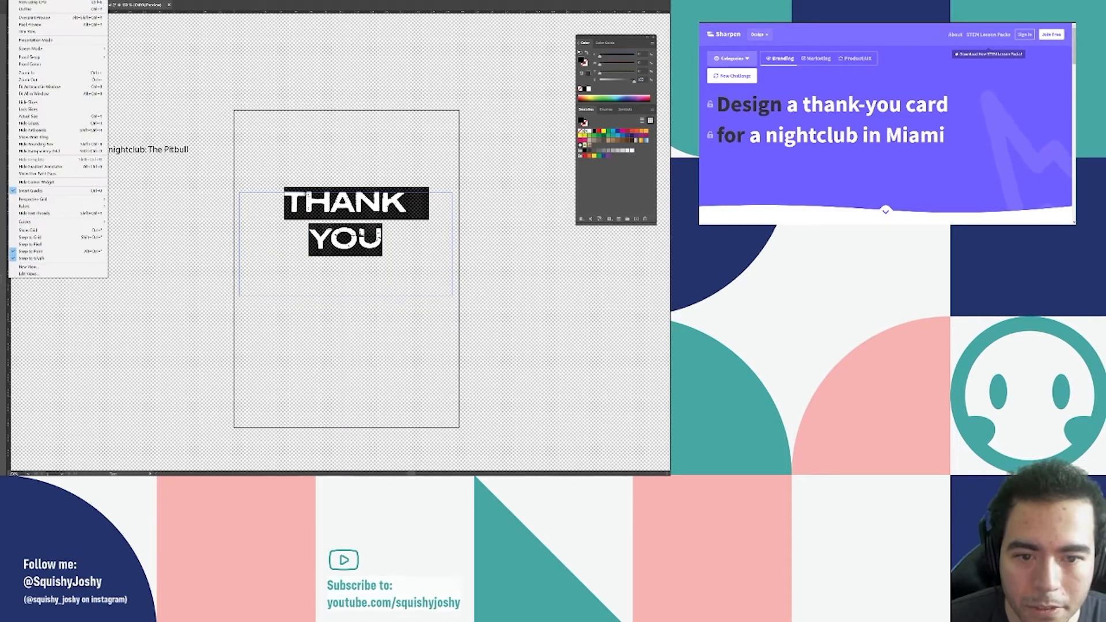
click(37, 151)
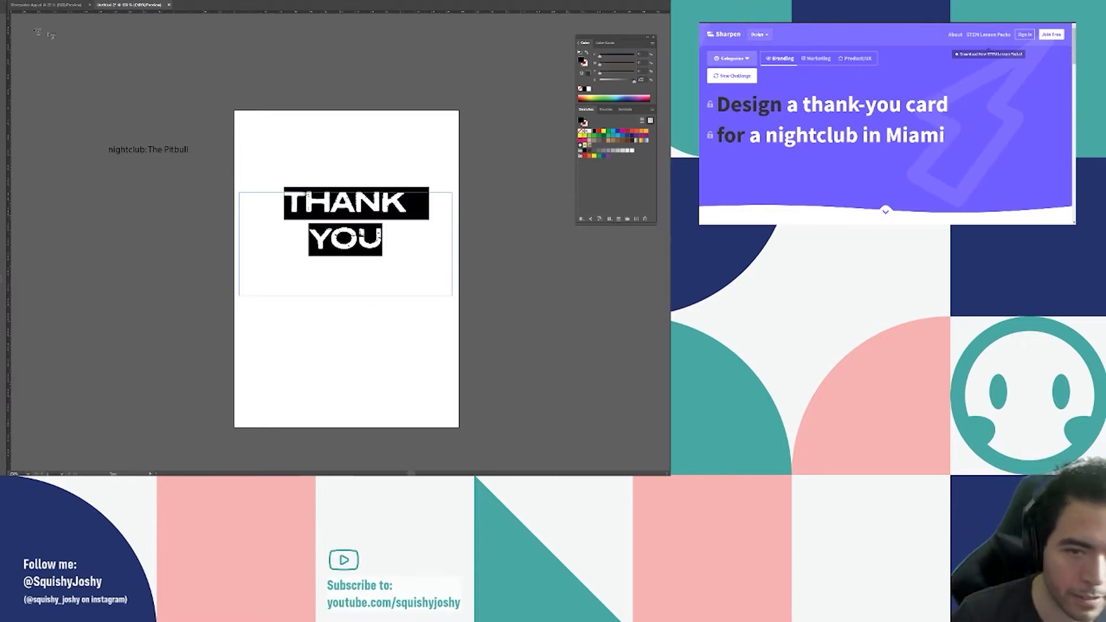
Shorten the THANK YOU frame from below to fit its two lines and reselect the text for editing.
key(Escape)
click(364, 255)
click(349, 295)
drag(345, 296, 274, 184)
double_click(360, 222)
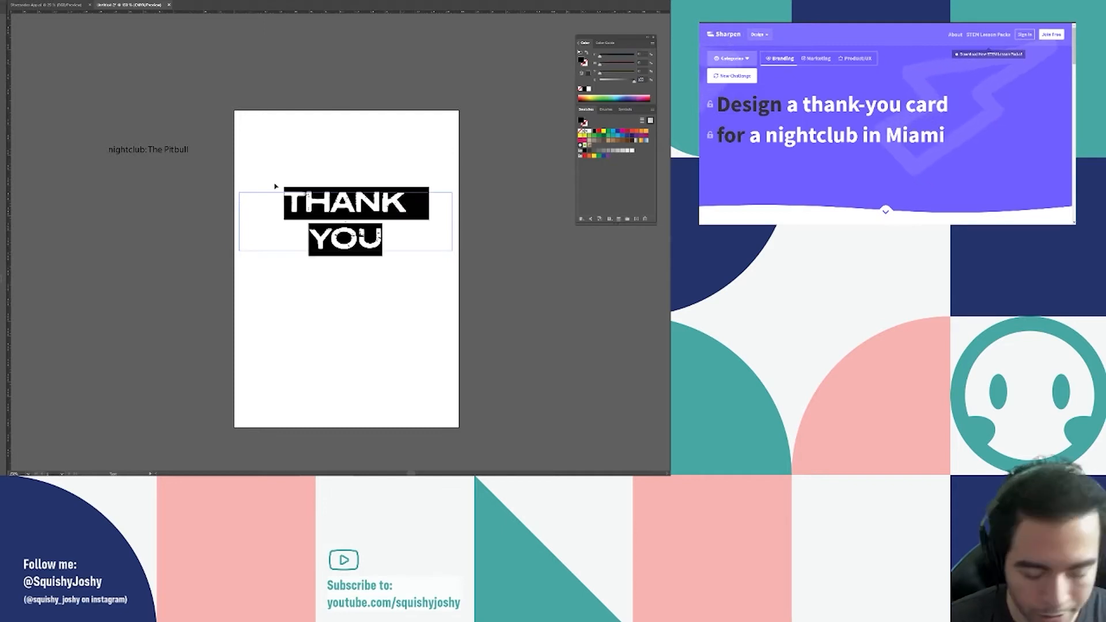
Move the THANK YOU text off the card to below the nightclub note and narrow its frame to fit the words.
key(Escape)
drag(371, 211, 328, 219)
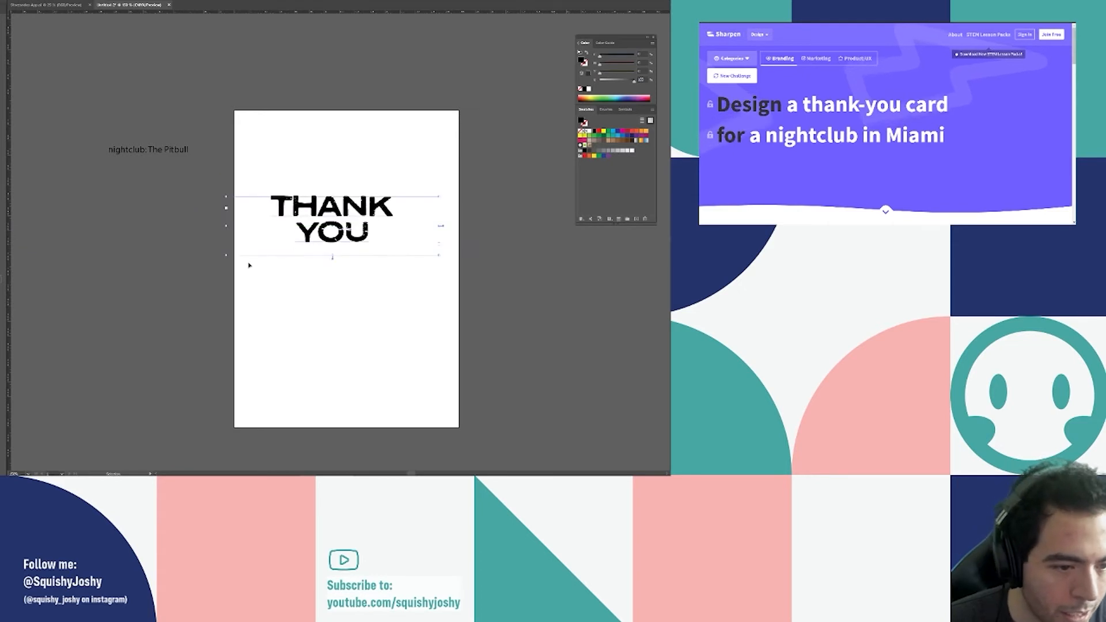
drag(250, 262, 277, 307)
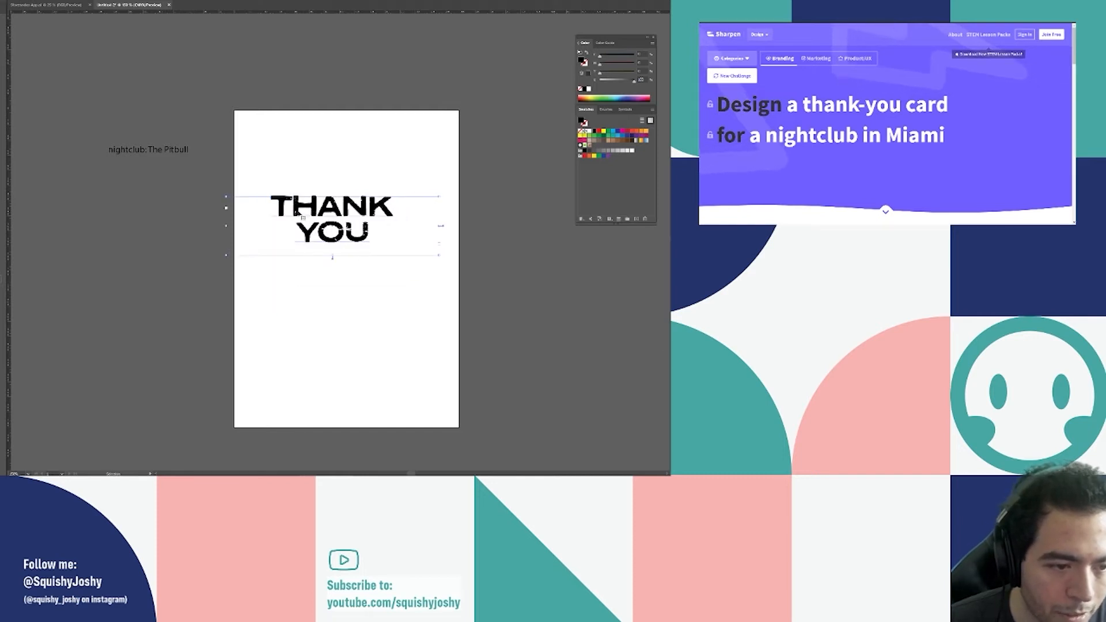
drag(298, 208, 87, 183)
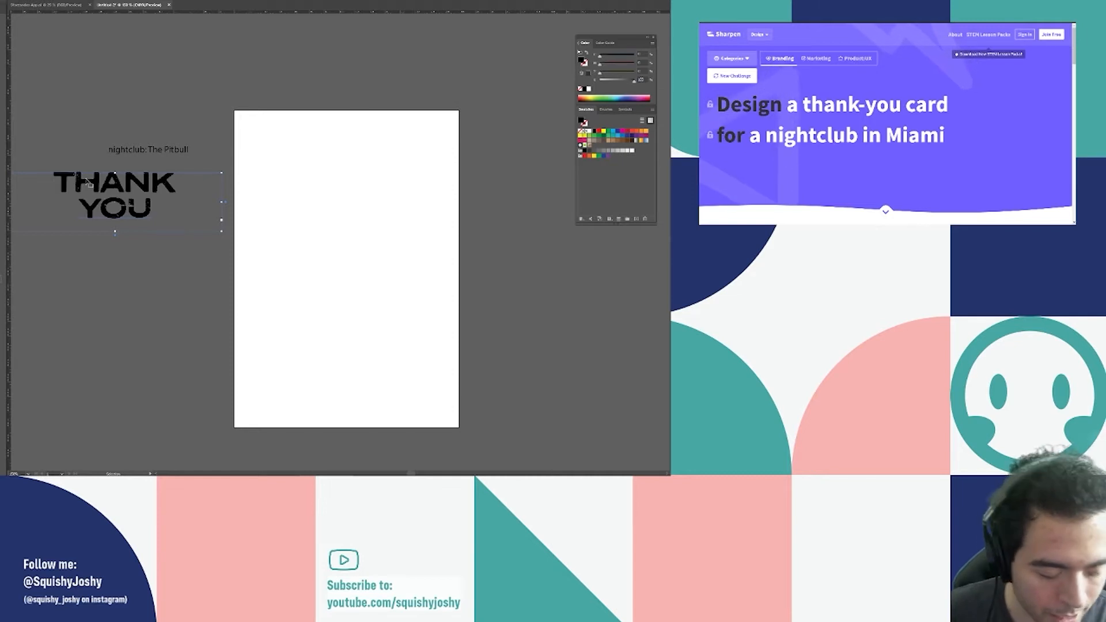
drag(86, 184, 146, 184)
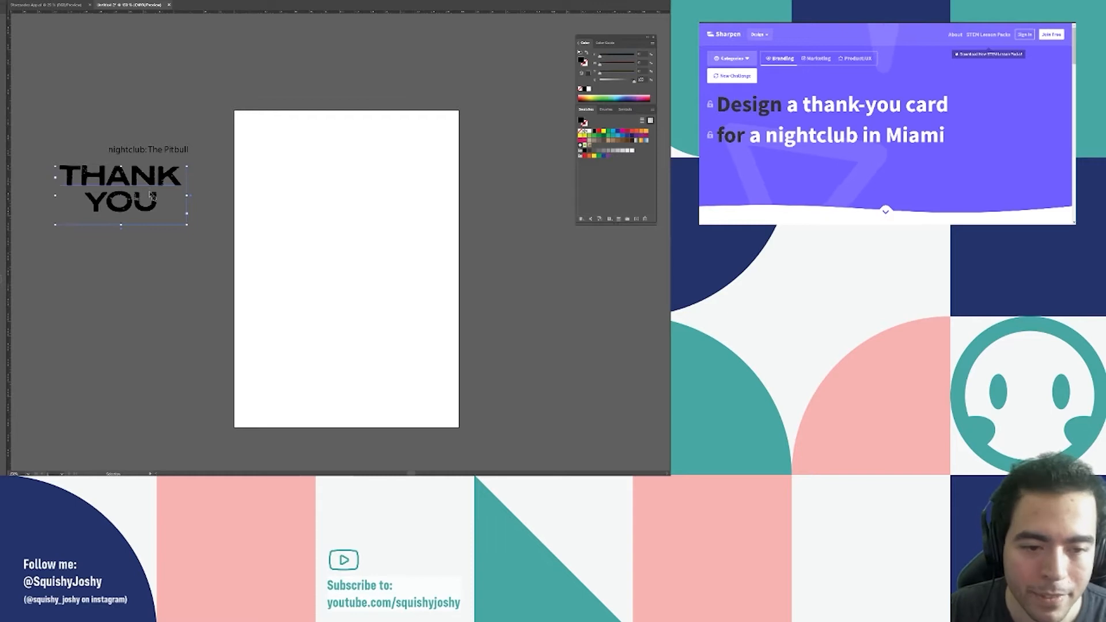
Duplicate the THANK YOU text directly below the original, keeping only one copy.
drag(148, 182, 251, 220)
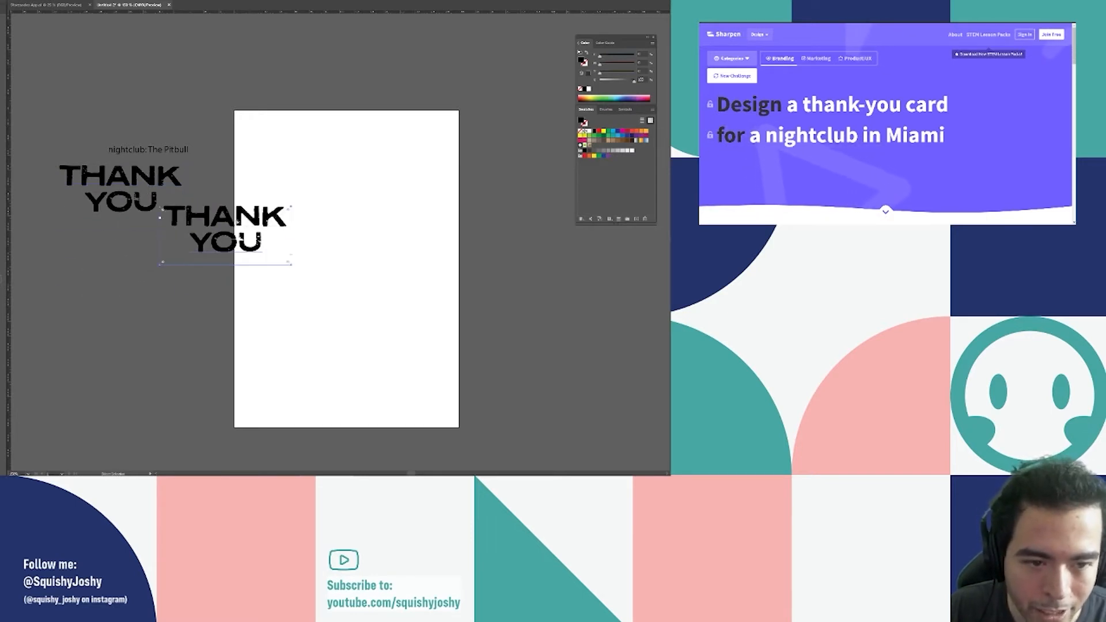
key(ctrl+z)
key(ctrl+d)
key(ctrl+d)
key(ctrl+d)
key(ctrl+z)
key(ctrl+z)
key(ctrl+z)
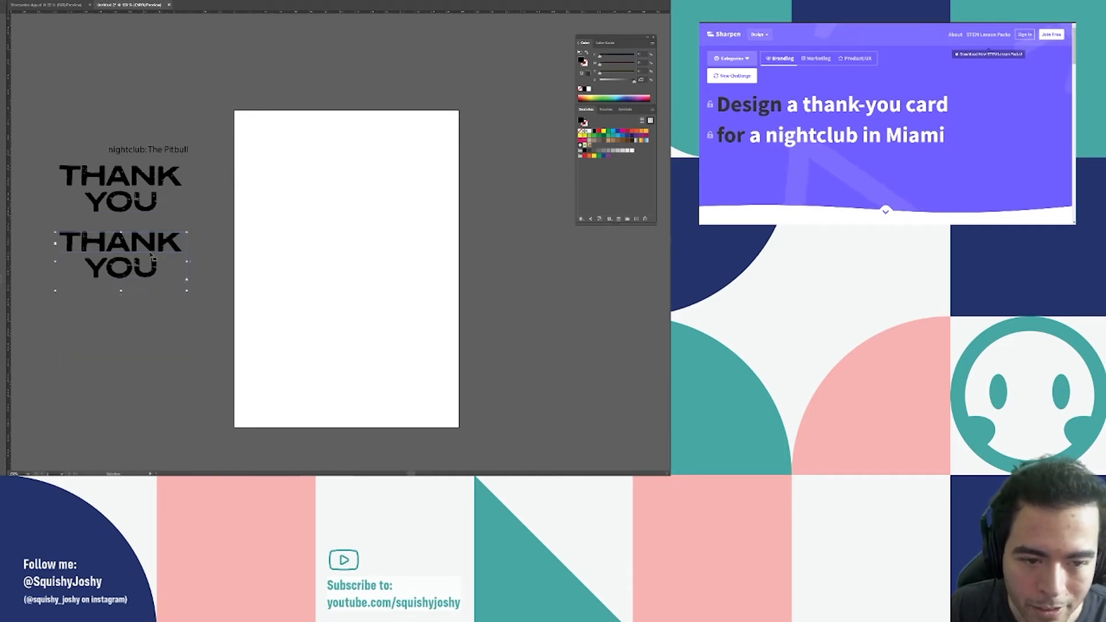
Convert the lower THANK YOU copy to outlines and place it on the upper part of the card.
key(ctrl+shift+o)
drag(156, 256, 362, 226)
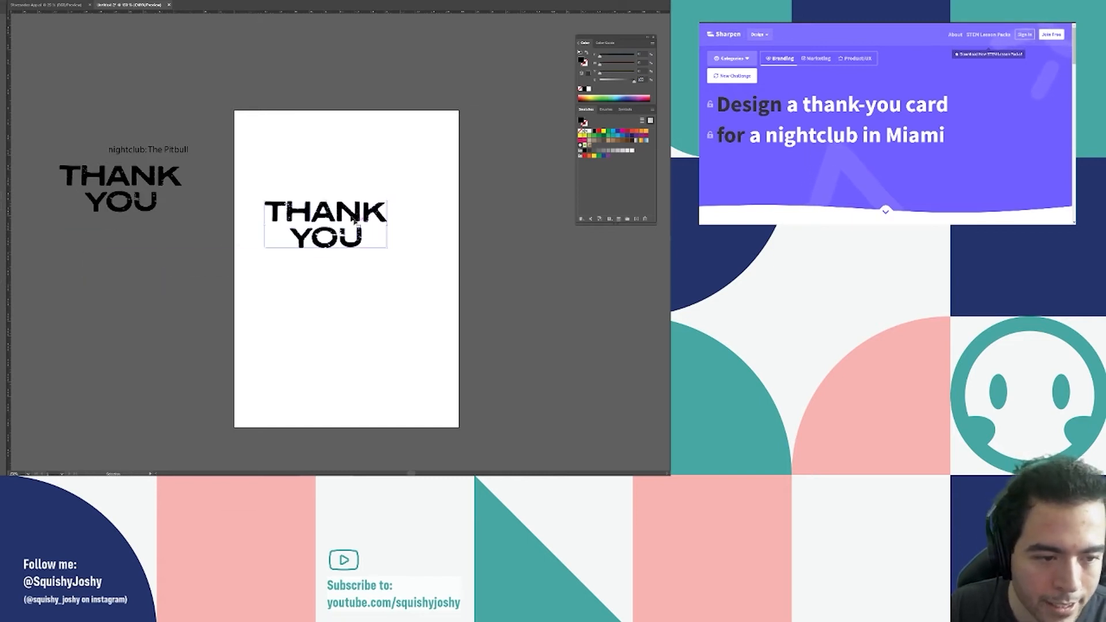
Enlarge the outlined THANK YOU to nearly the card's width and tilt it counter-clockwise so it rises to the right.
mouse_move(262, 200)
mouse_down()
mouse_move(242, 228)
mouse_move(250, 209)
mouse_move(265, 208)
mouse_up()
drag(390, 190, 433, 232)
drag(397, 279, 370, 308)
click(421, 281)
scroll(421, 281, down, 2)
scroll(422, 294, up, 3)
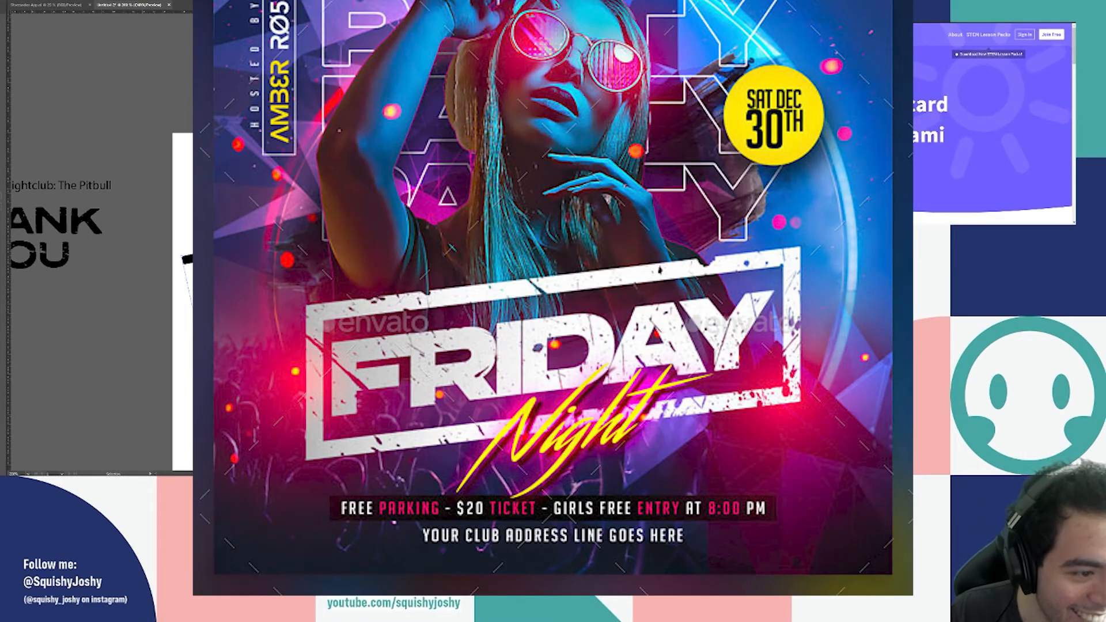
drag(433, 202, 468, 187)
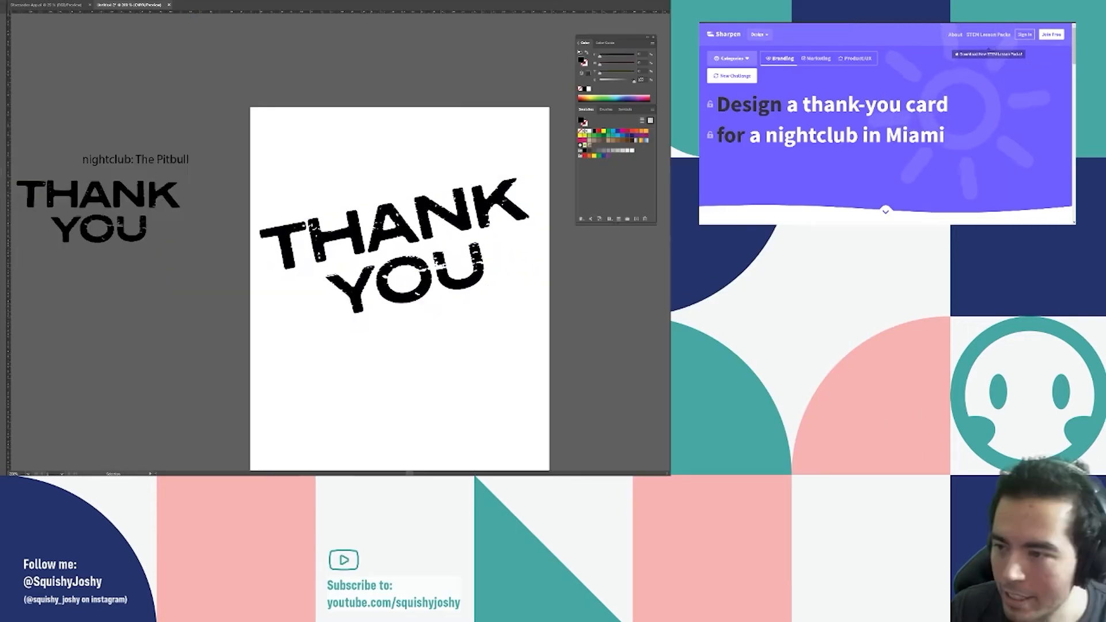
Switch to the browser, search Unsplash for Miami and open the photo of the concert crowd under purple light.
key(ctrl+Tab)
scroll(864, 83, up, 7)
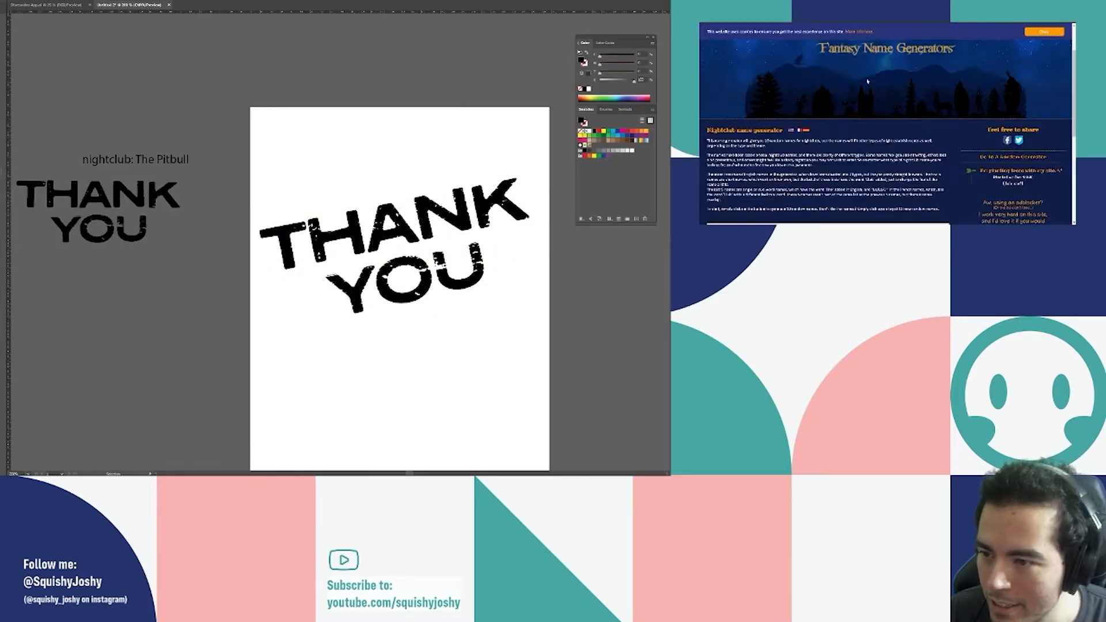
scroll(864, 83, up, 2)
key(ctrl+Tab)
key(ctrl+Tab)
scroll(887, 124, up, 8)
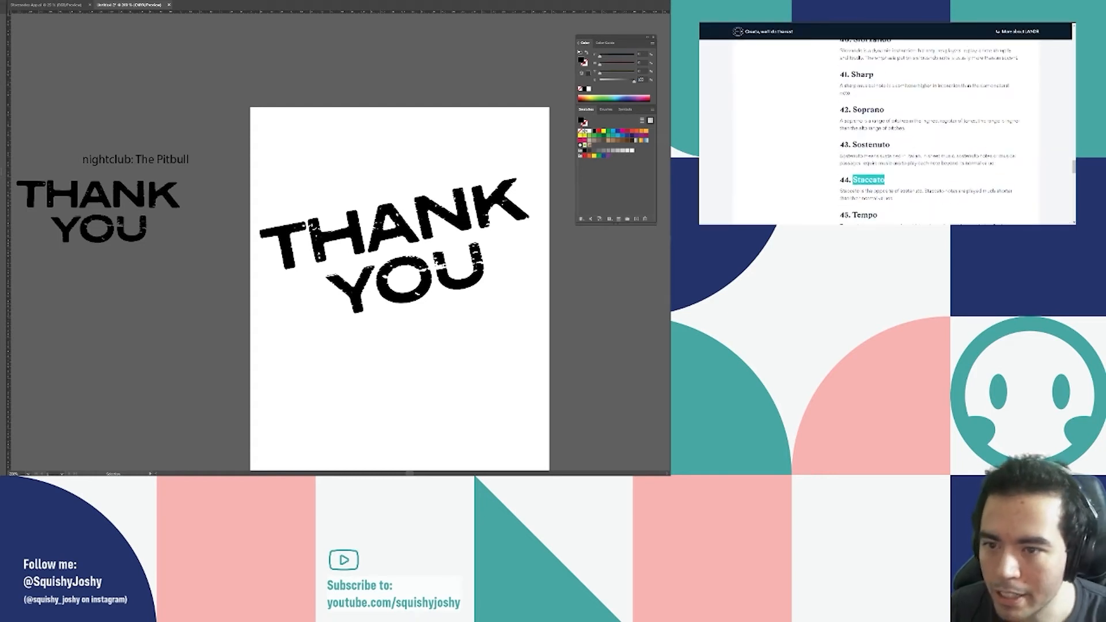
key(ctrl+Tab)
click(814, 30)
text(mi)
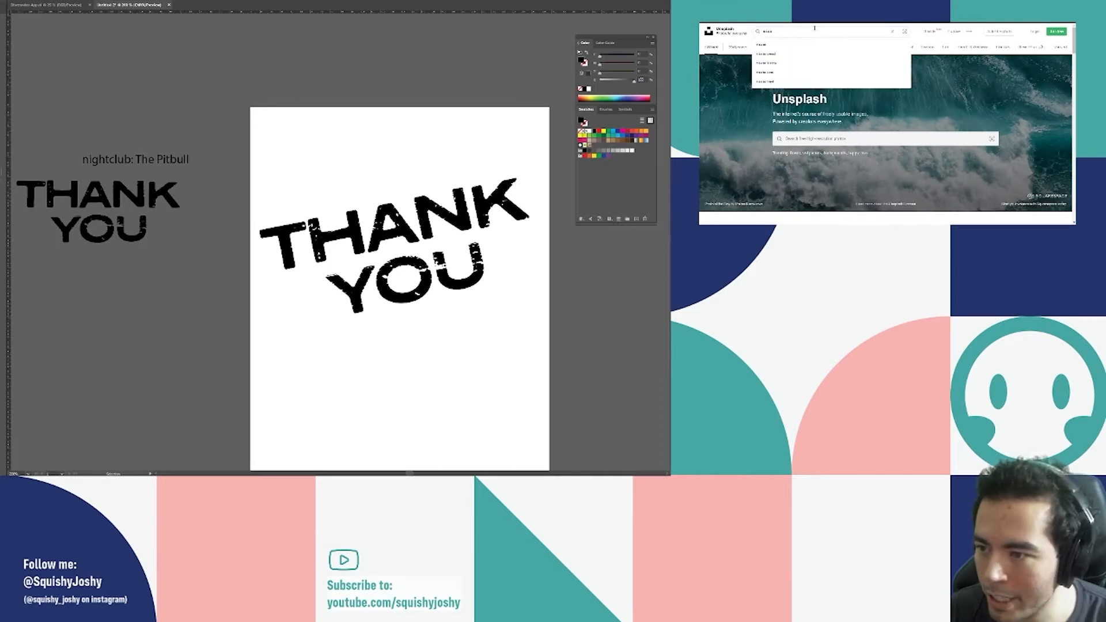
key(Return)
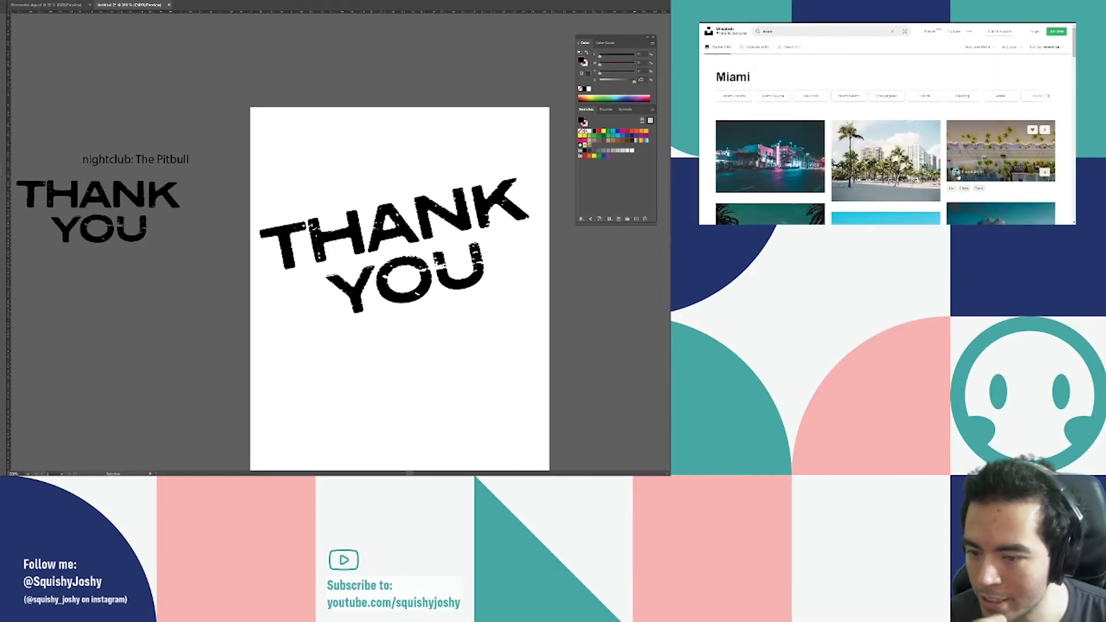
scroll(958, 173, down, 4)
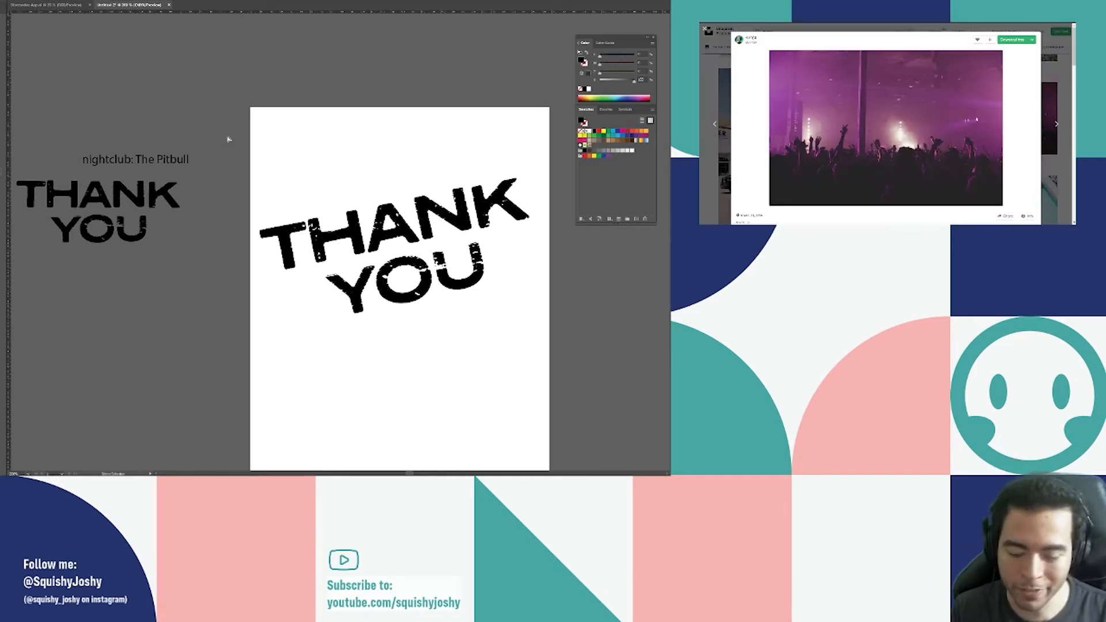
Paste the purple crowd photo into the Illustrator document and crop it to the card with a clipping mask.
key(ctrl+v)
key(ctrl+minus)
drag(400, 165, 460, 324)
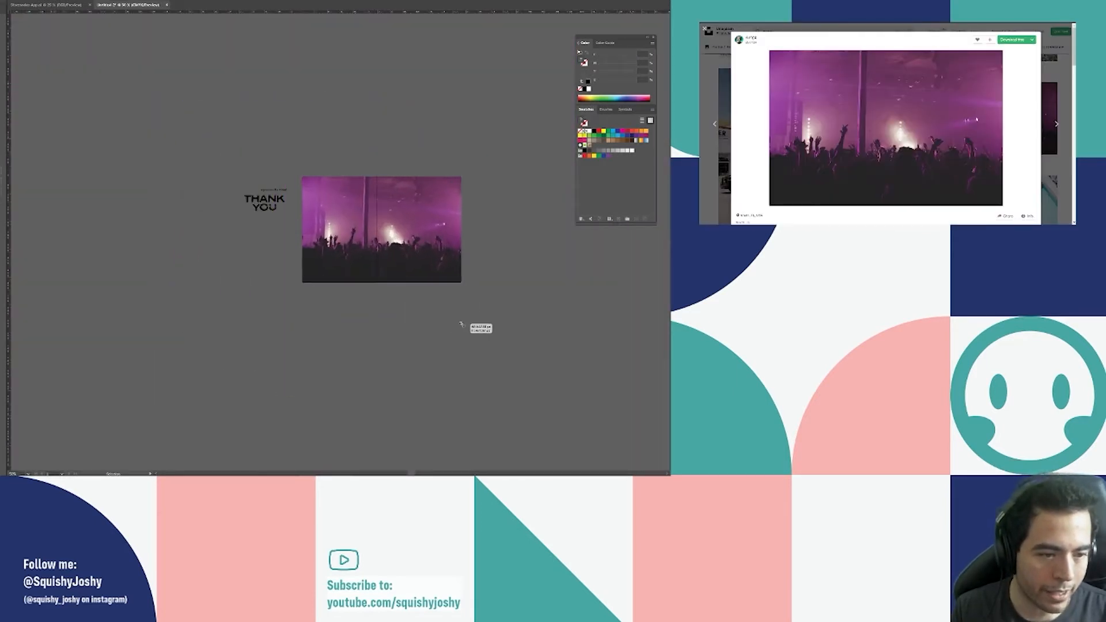
scroll(341, 278, up, 3)
drag(404, 215, 363, 214)
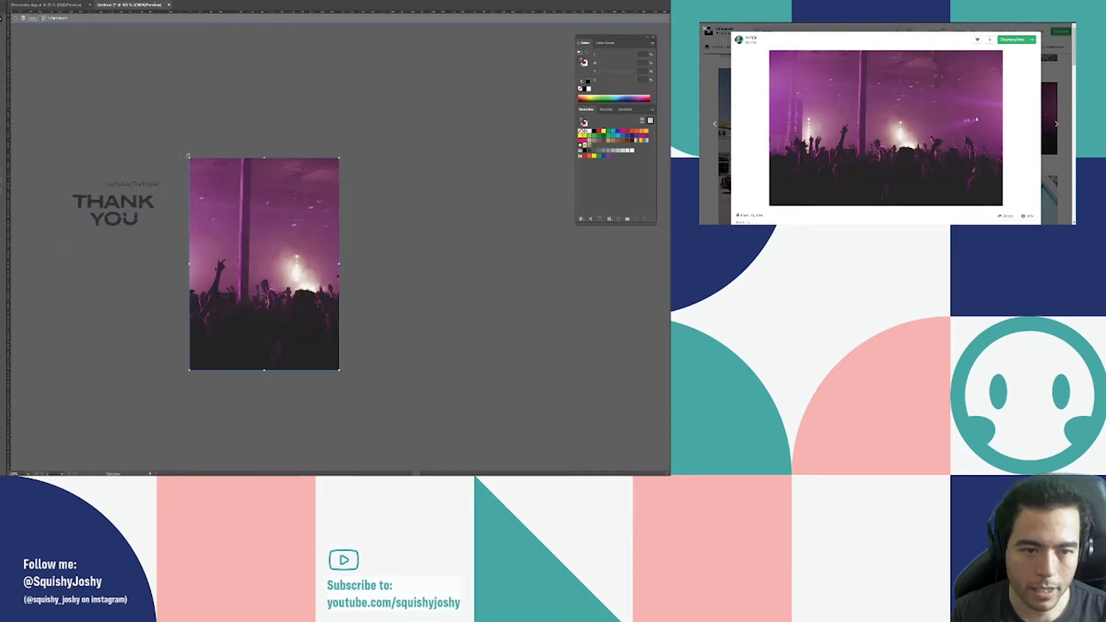
Rotate the photo slightly counter-clockwise inside its mask and enlarge it to cover the whole card.
mouse_move(188, 155)
mouse_down()
mouse_move(174, 173)
mouse_move(185, 161)
mouse_up()
scroll(240, 180, up, 1)
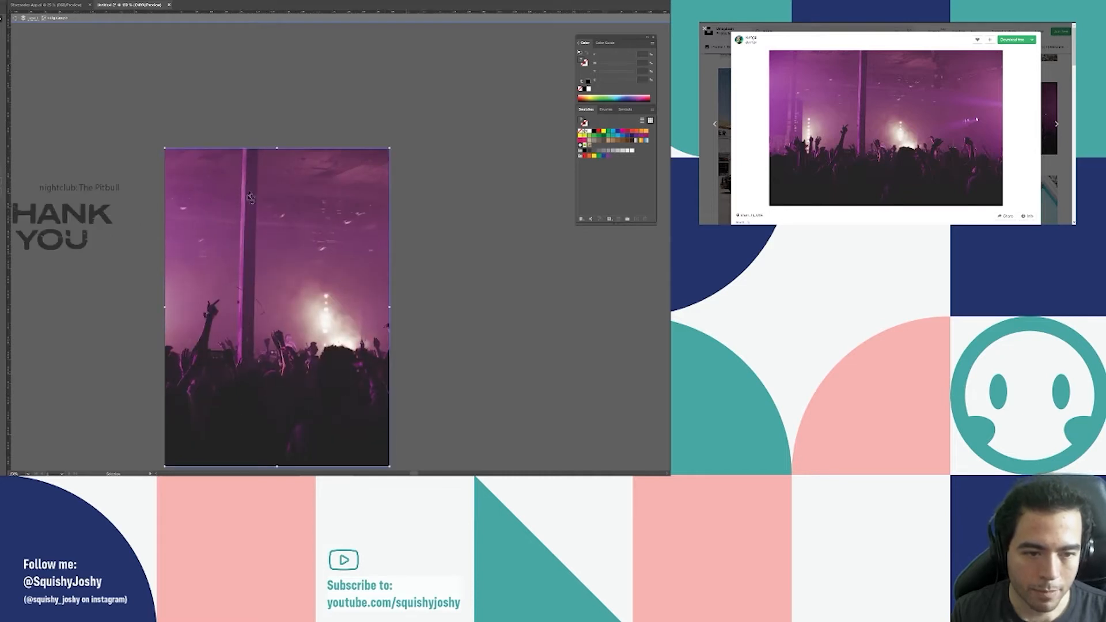
drag(163, 146, 159, 151)
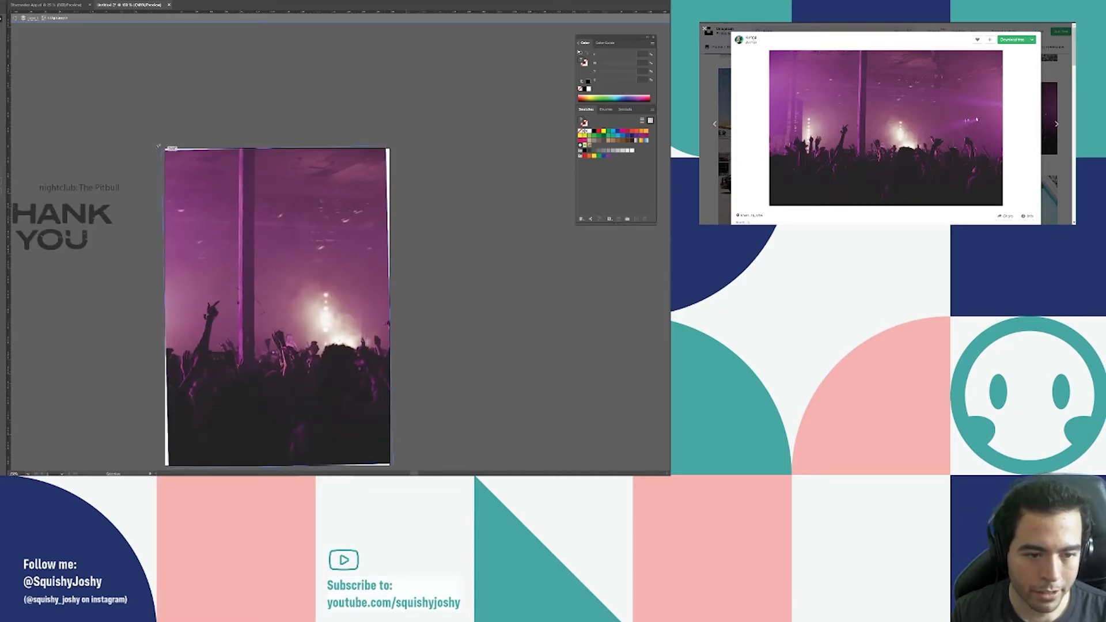
drag(272, 147, 271, 135)
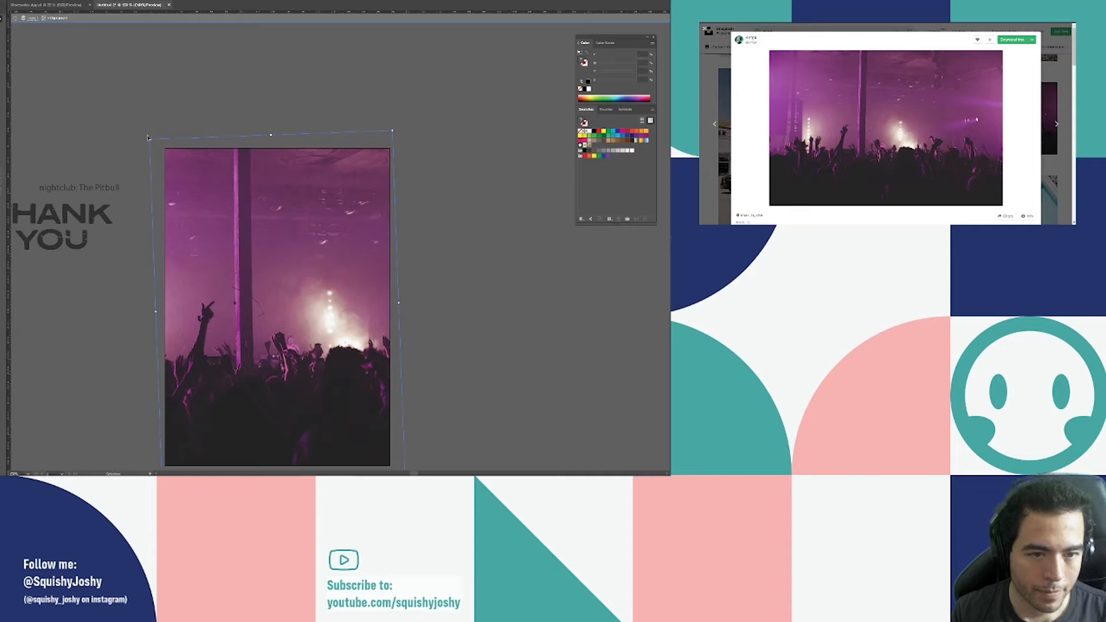
Fine-tune the crowd photo's fit inside its mask and place it behind the tilted THANK YOU lettering.
click(149, 140)
double_click(150, 138)
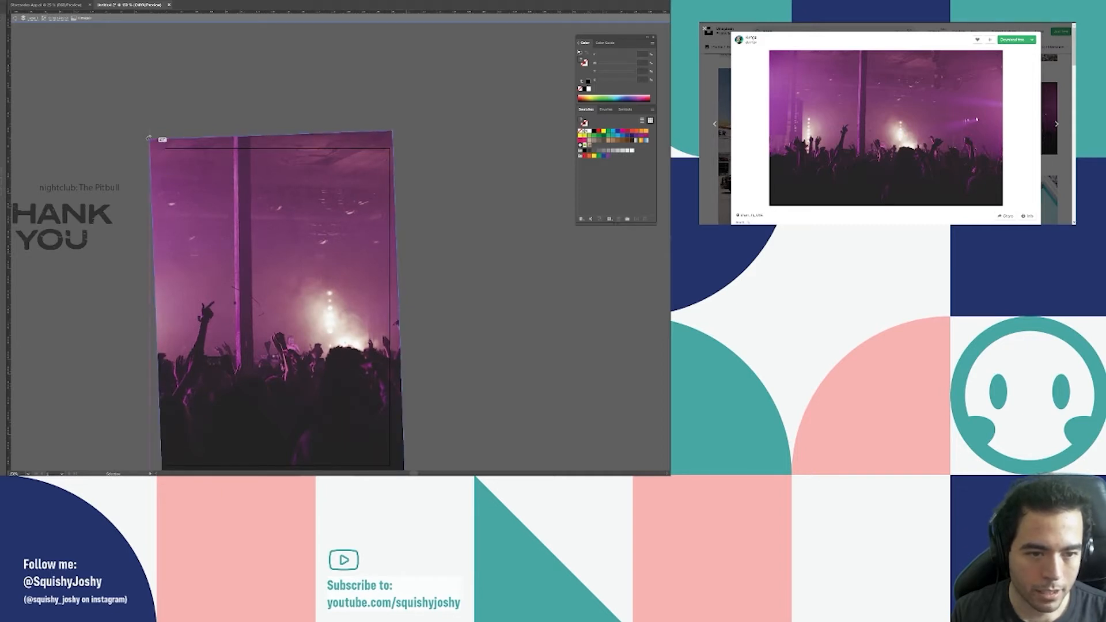
drag(147, 139, 199, 179)
double_click(208, 190)
drag(271, 148, 277, 140)
click(471, 215)
double_click(465, 218)
scroll(412, 306, down, 1)
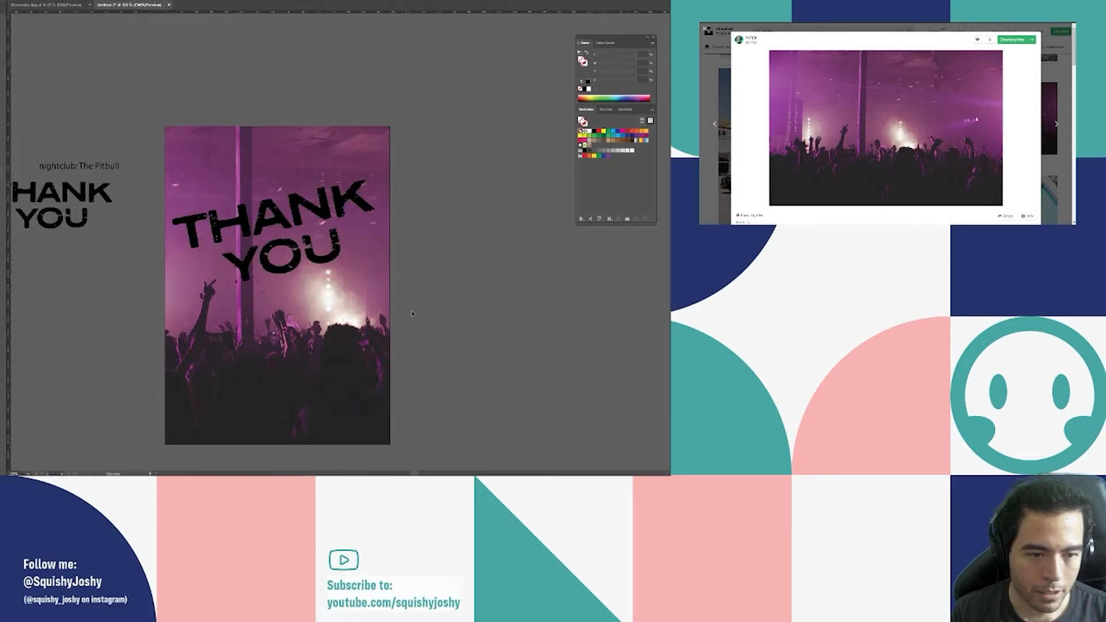
click(282, 219)
scroll(372, 242, down, 1)
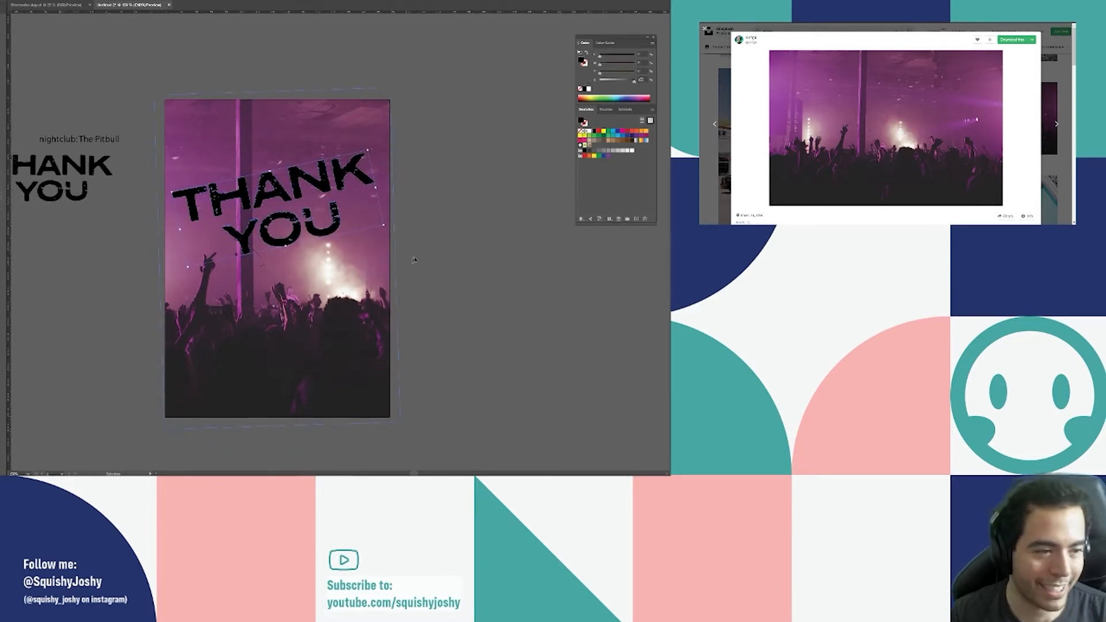
click(451, 250)
scroll(453, 252, down, 2)
scroll(403, 231, up, 1)
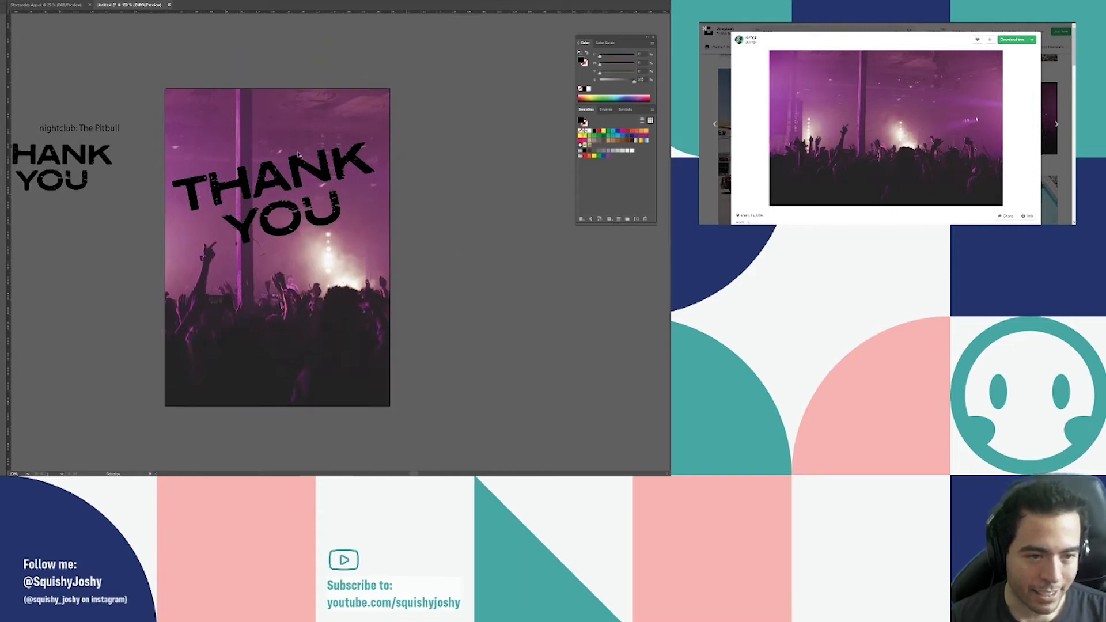
click(337, 180)
click(424, 161)
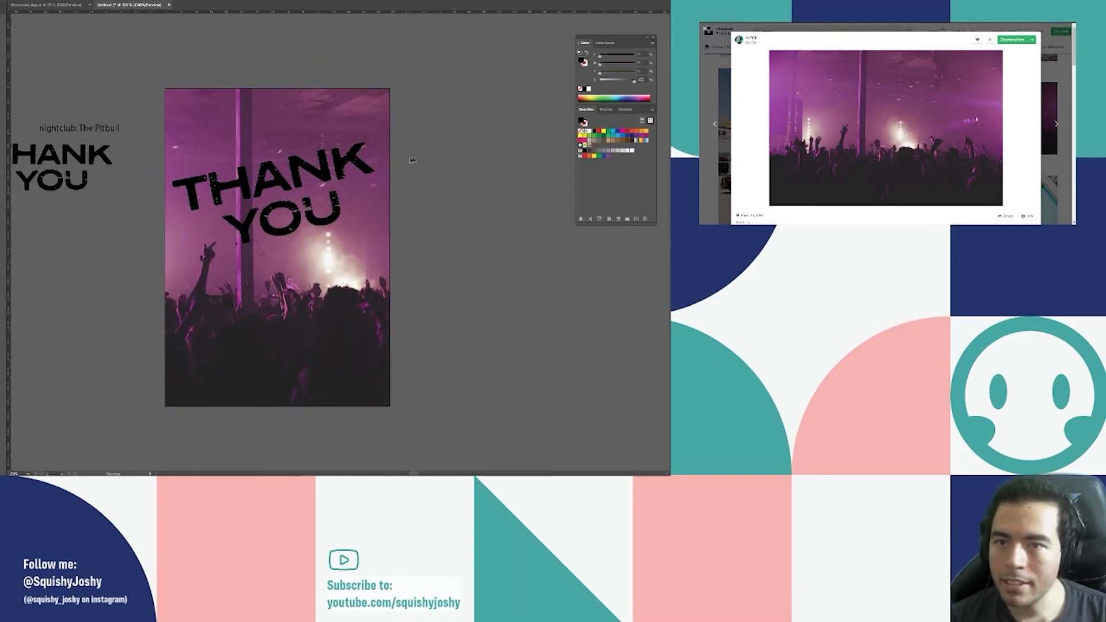
click(354, 175)
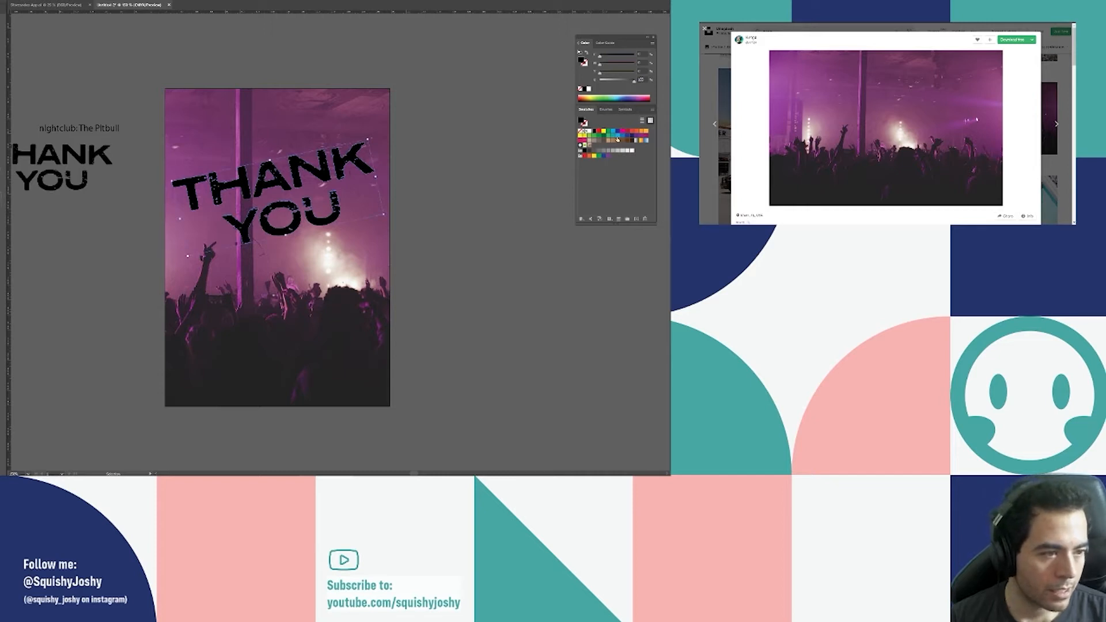
click(271, 220)
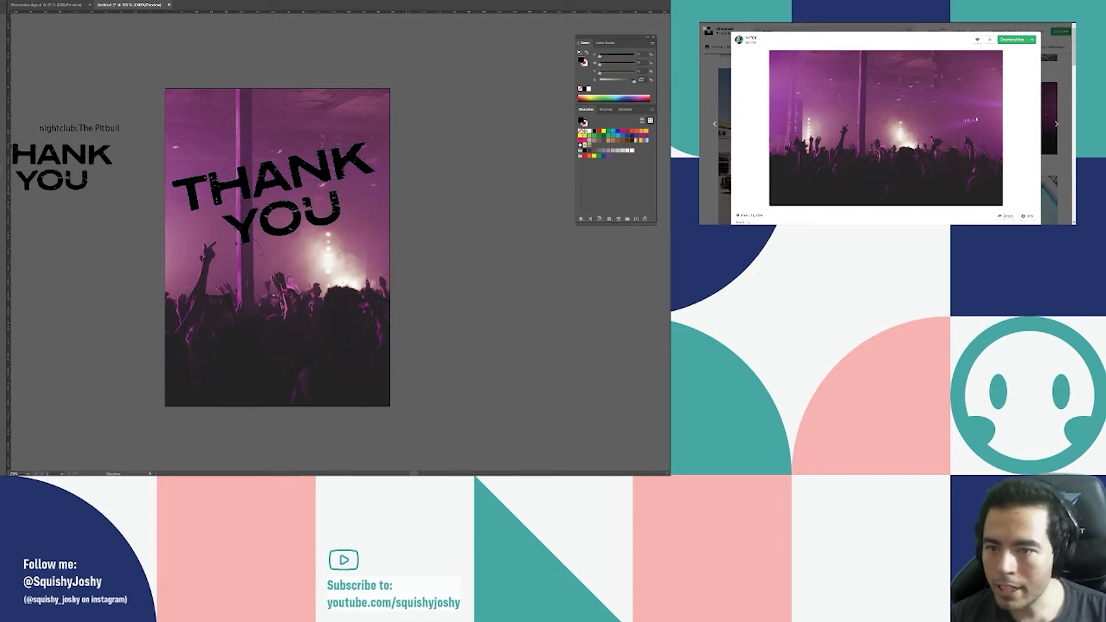
Switch to the Coolors palette generator in the browser and unlock all five palette colours.
key(ctrl+Tab)
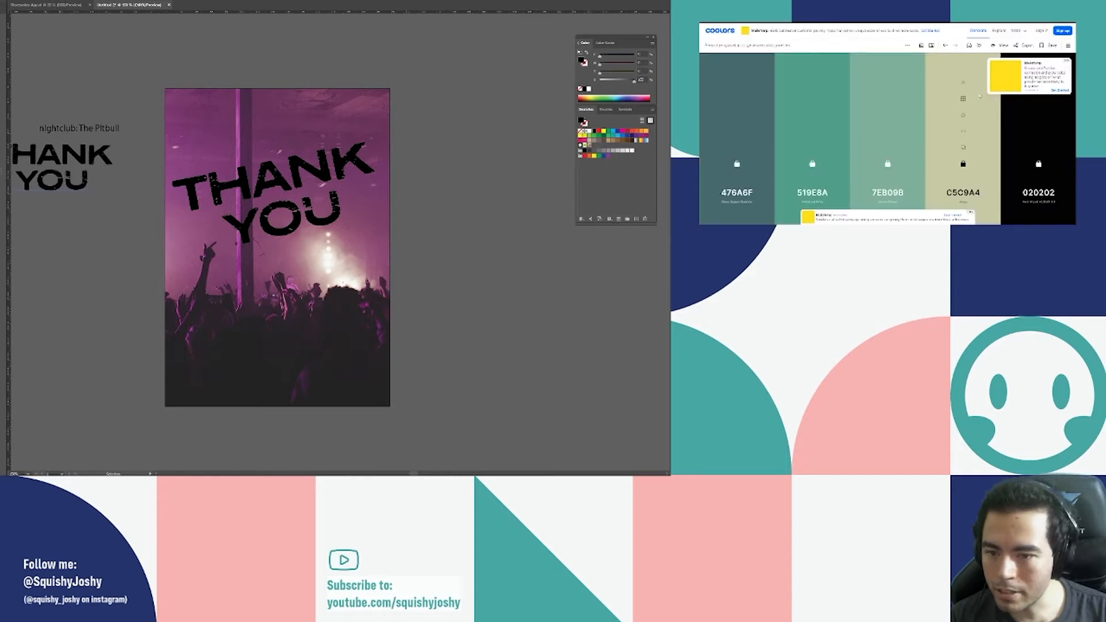
click(1033, 167)
click(963, 164)
click(889, 166)
click(811, 165)
click(736, 164)
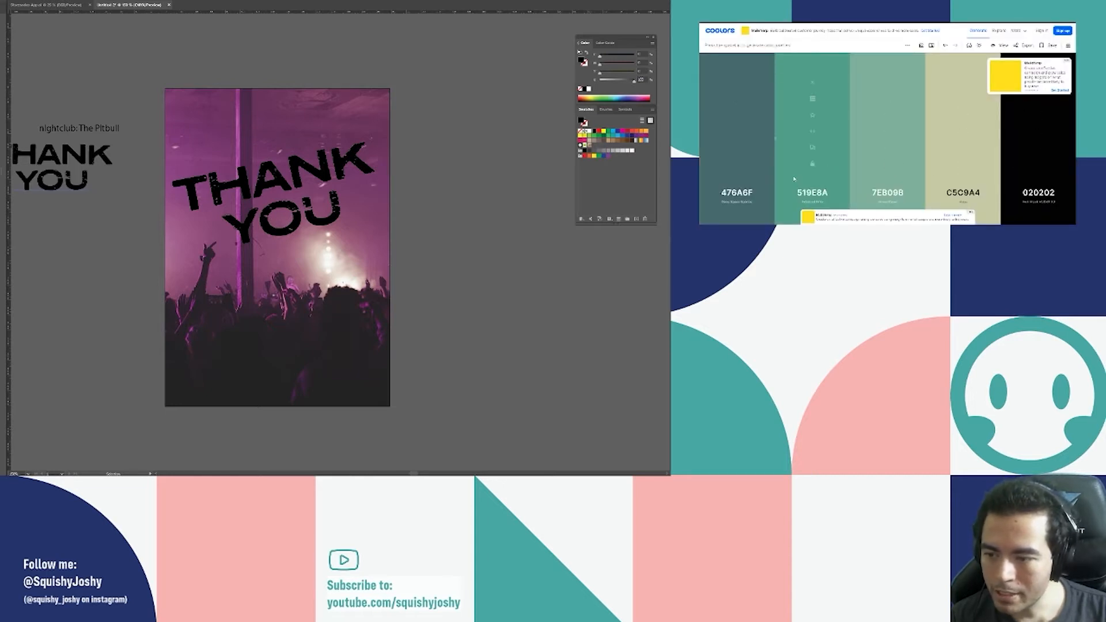
Generate new palettes until one offers grey BEBBBB with the dark purples 444054 and 2F243A.
key(space)
key(space)
key(space)
key(space)
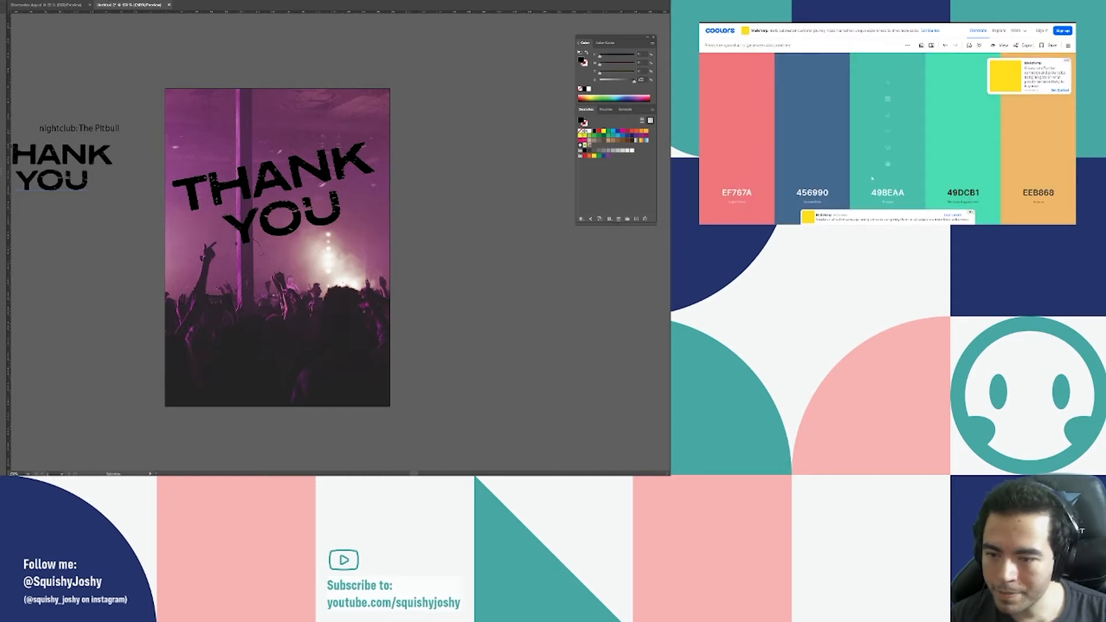
key(space)
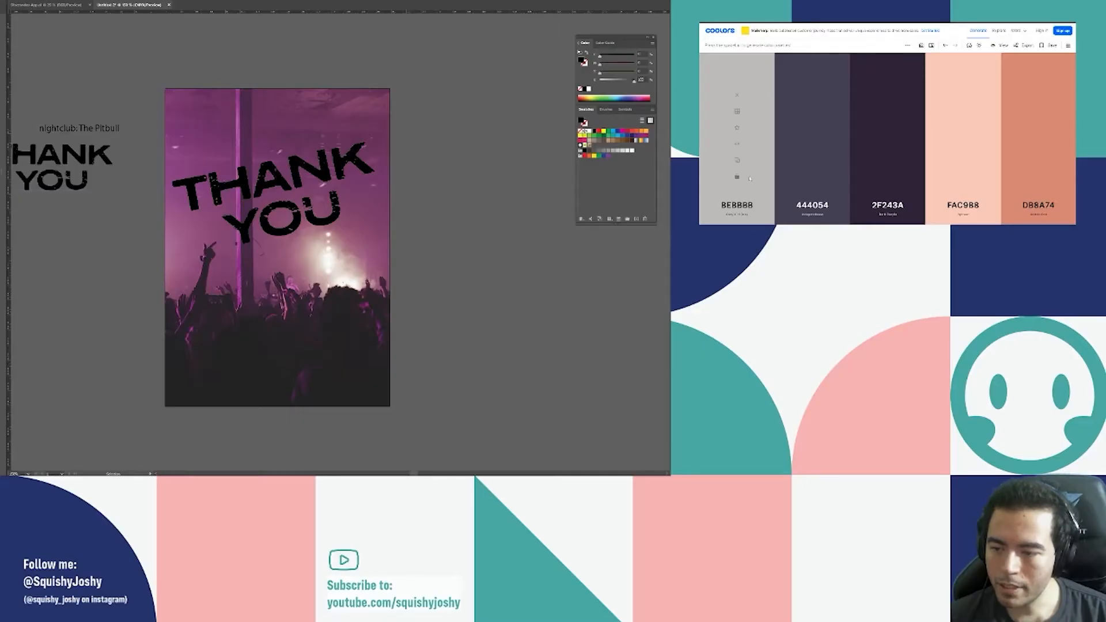
Lock BEBBBB, 444054 and 2F243A, and regenerate the other two colours until they are orange F96900 and red DB162F.
click(736, 177)
click(888, 177)
key(space)
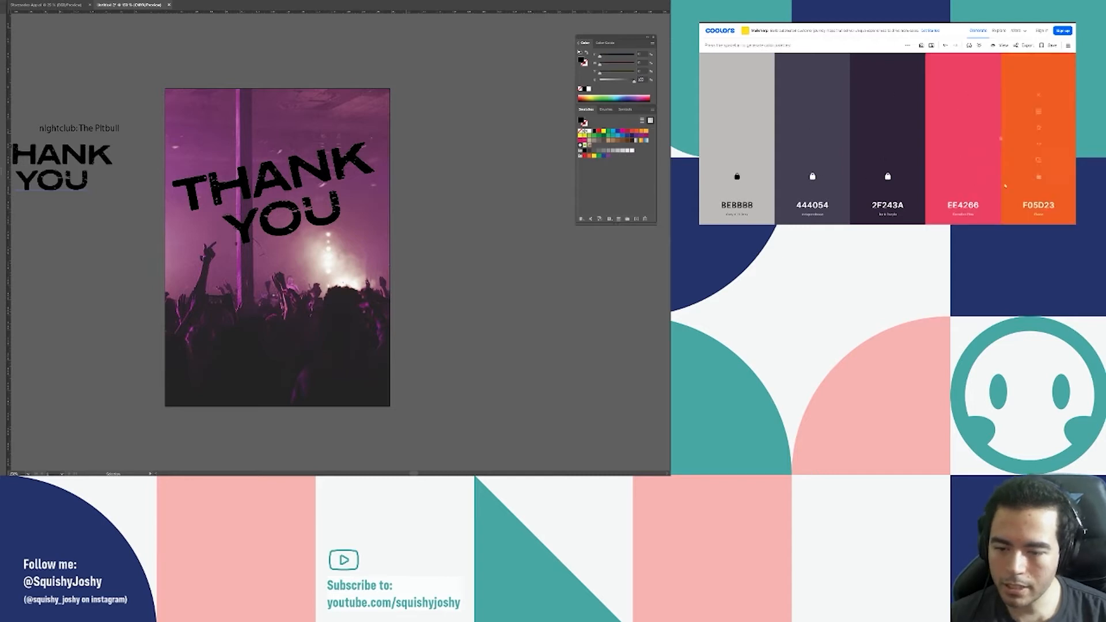
key(space)
key(space)
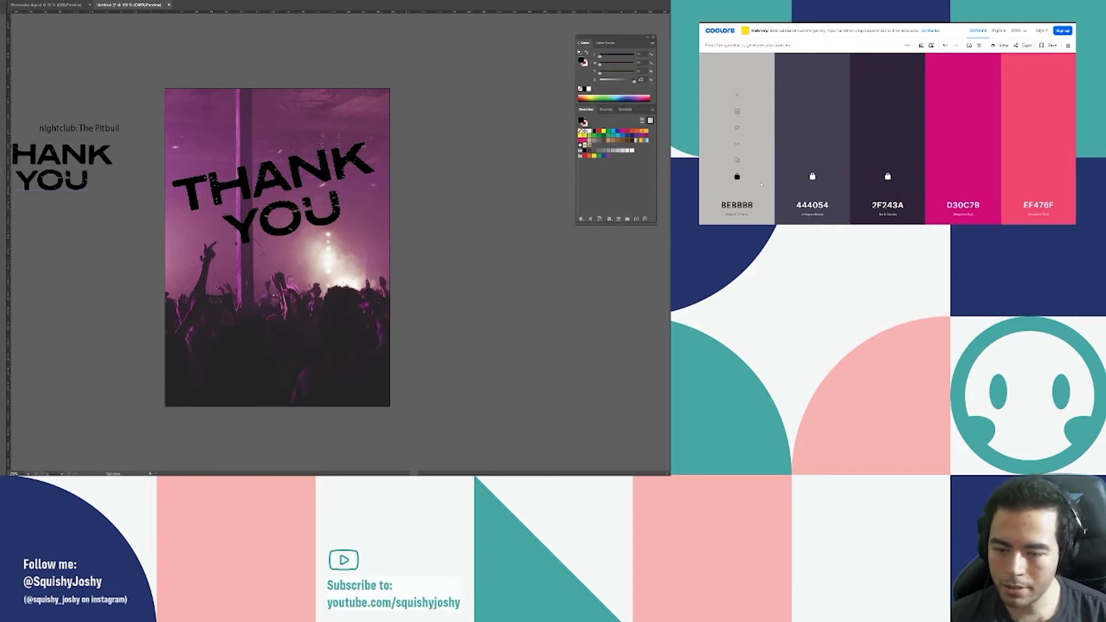
key(space)
key(space)
key(space)
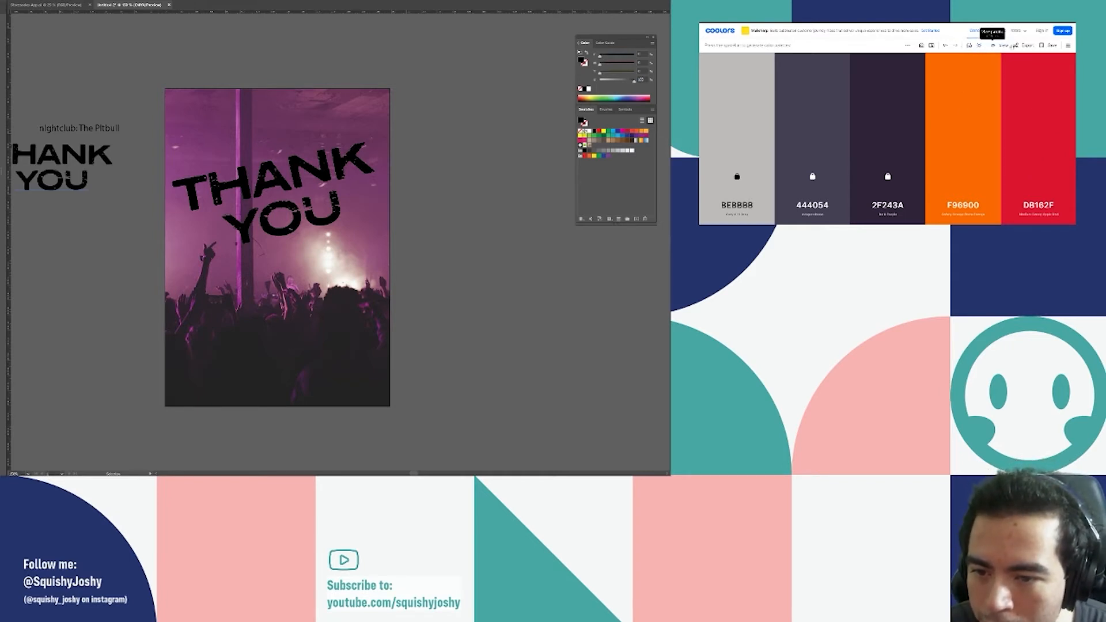
Export the five-colour palette as an image and place it on the Illustrator canvas, outside the card.
click(1029, 45)
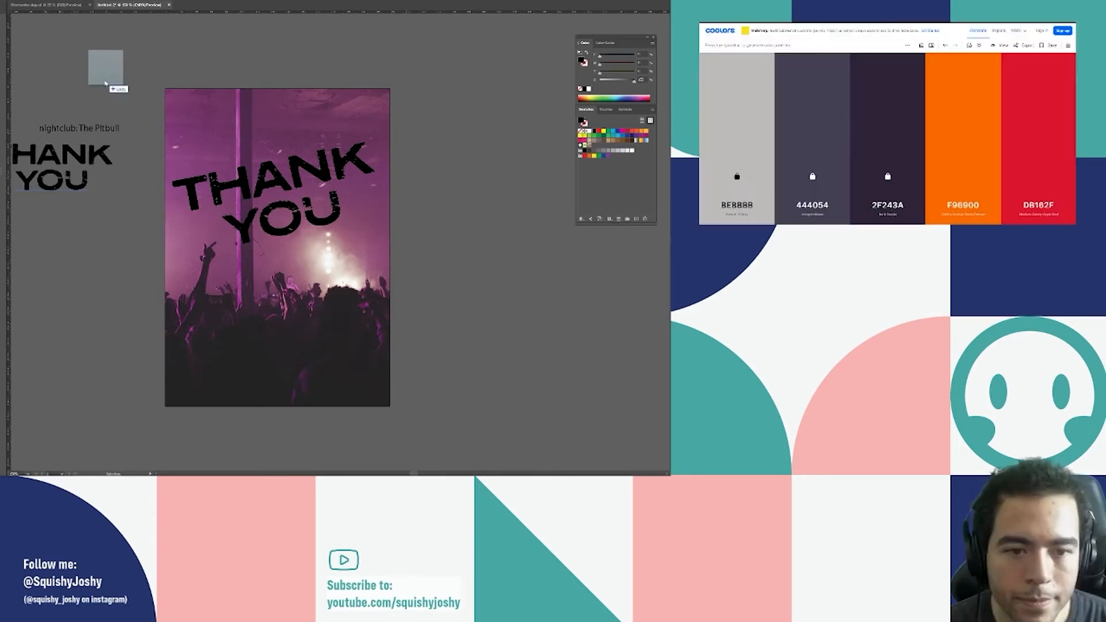
drag(104, 79, 101, 78)
scroll(182, 144, down, 5)
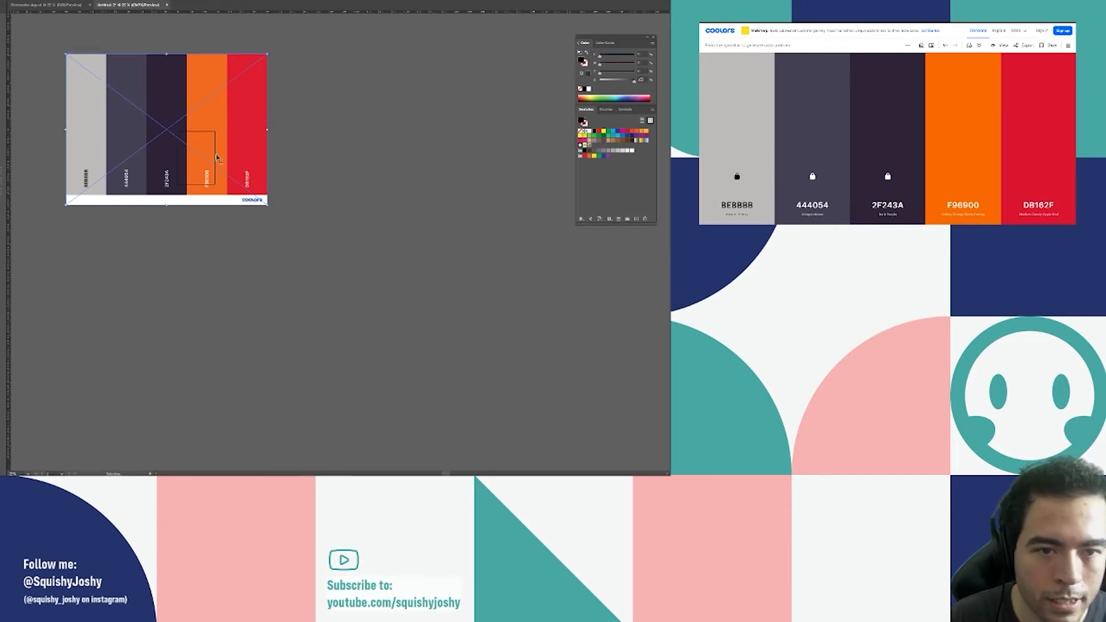
Move the palette image beside the card and bring up the Sharpen design brief in the browser.
scroll(254, 145, down, 6)
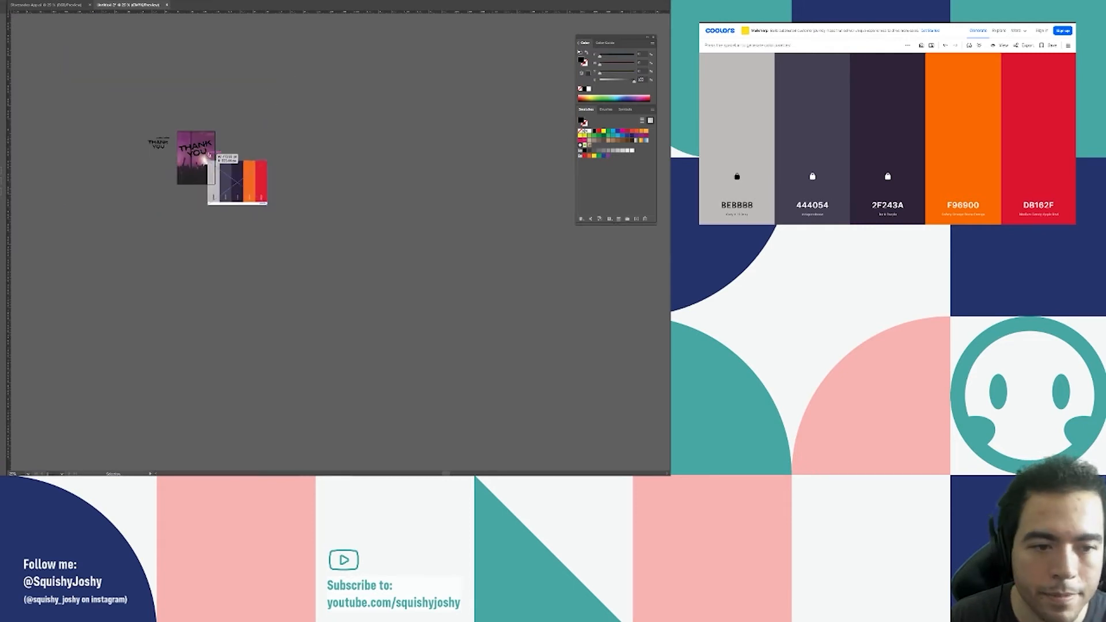
click(254, 145)
key(alt+Tab)
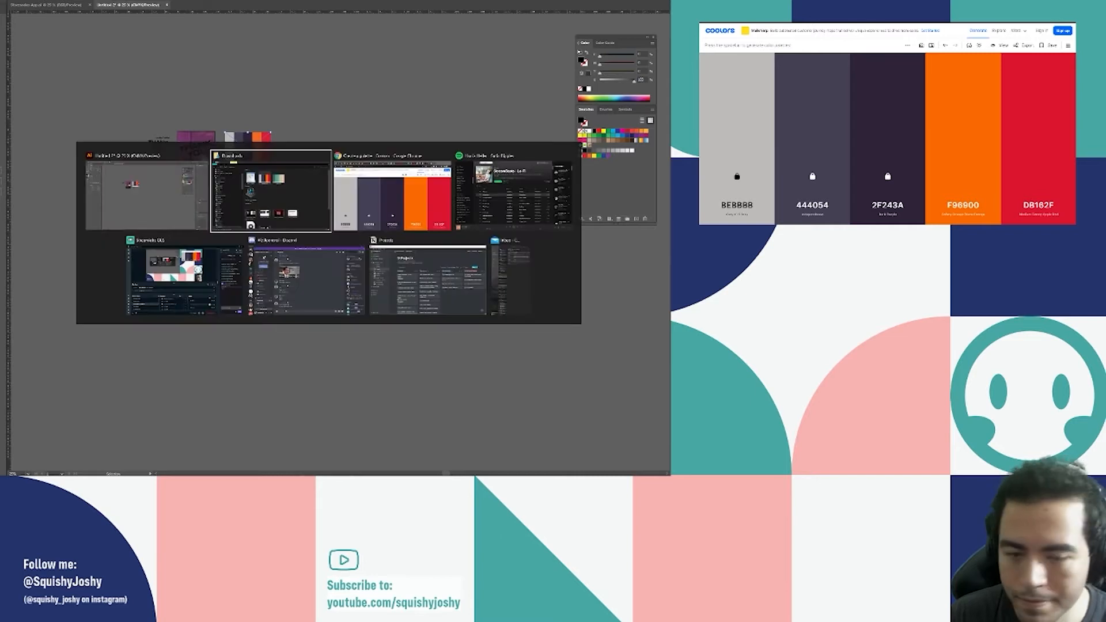
key(ctrl+Tab)
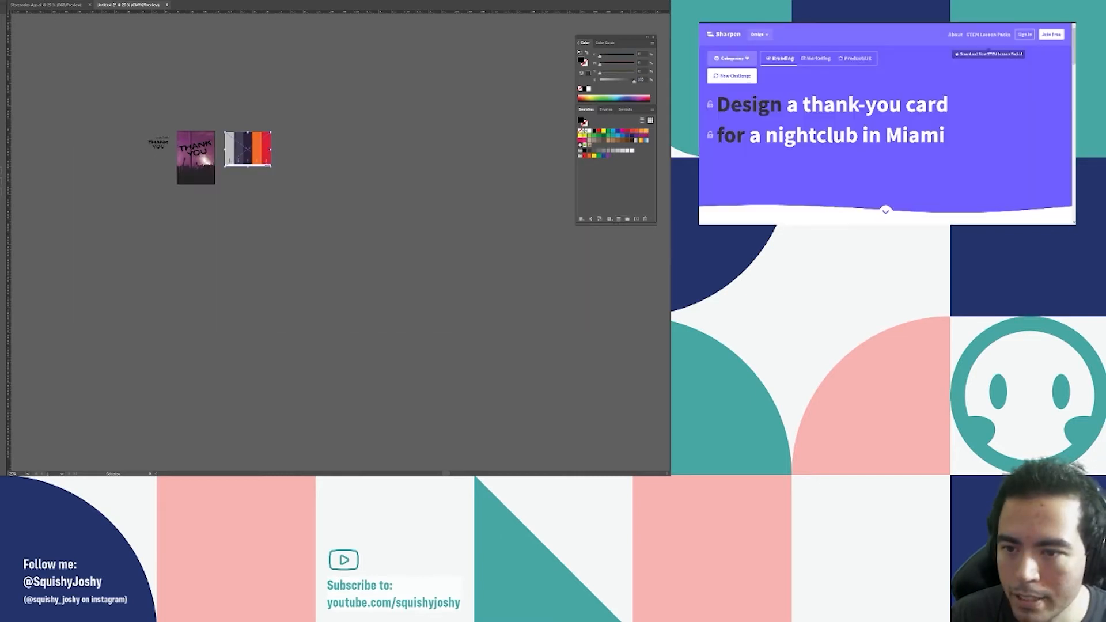
Recolour the THANK YOU lettering on the card with the palette's grey BEBBBB.
scroll(196, 190, up, 6)
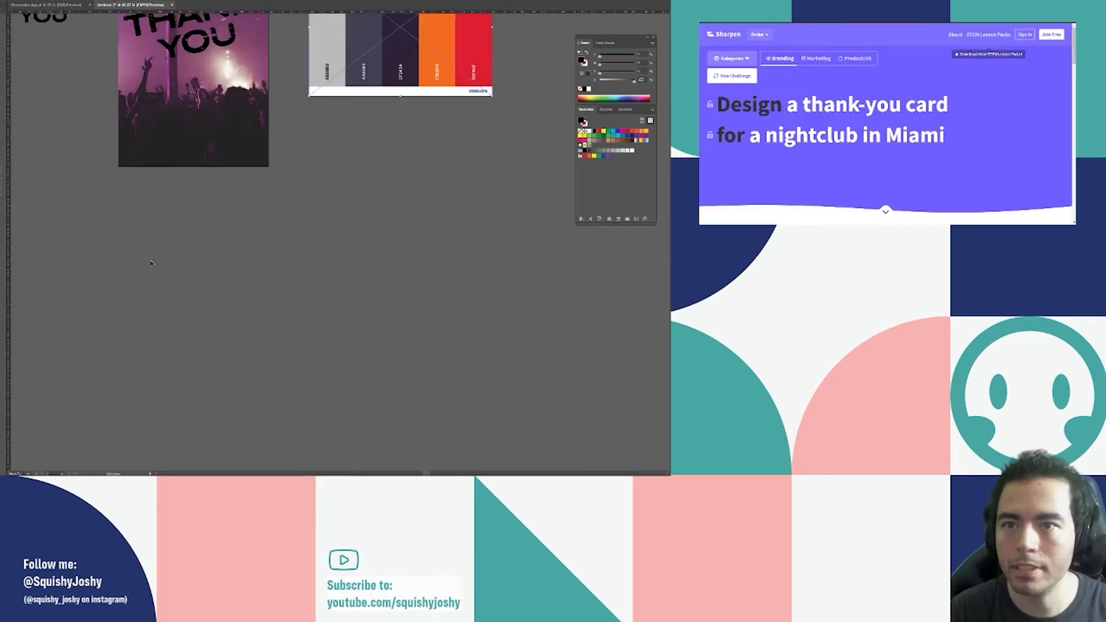
drag(136, 257, 143, 378)
drag(347, 283, 395, 353)
drag(364, 301, 320, 259)
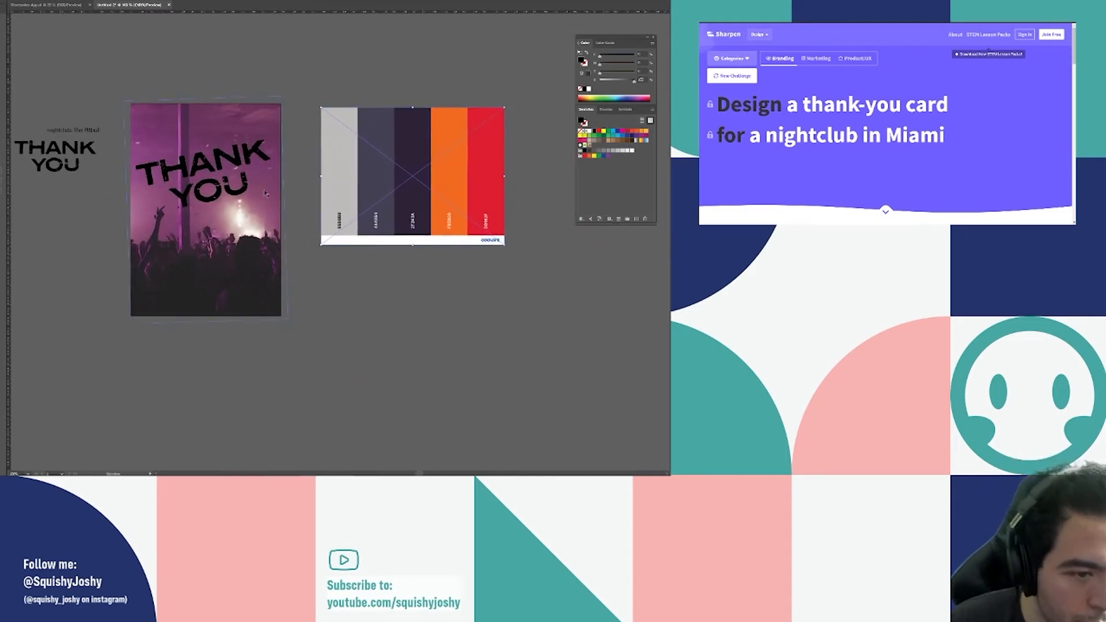
click(331, 302)
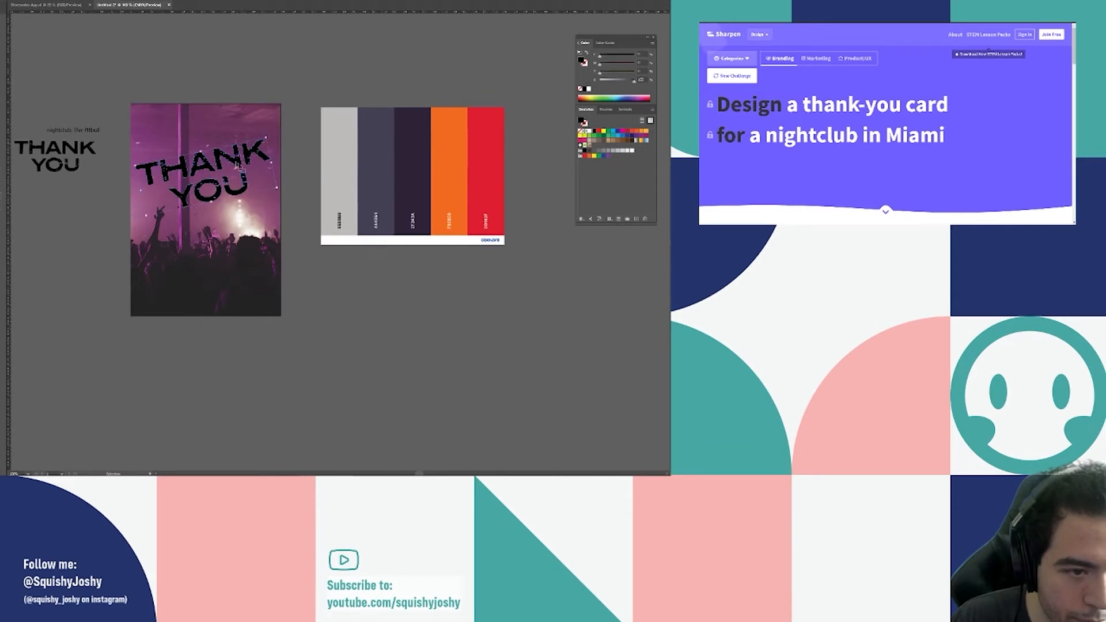
click(214, 166)
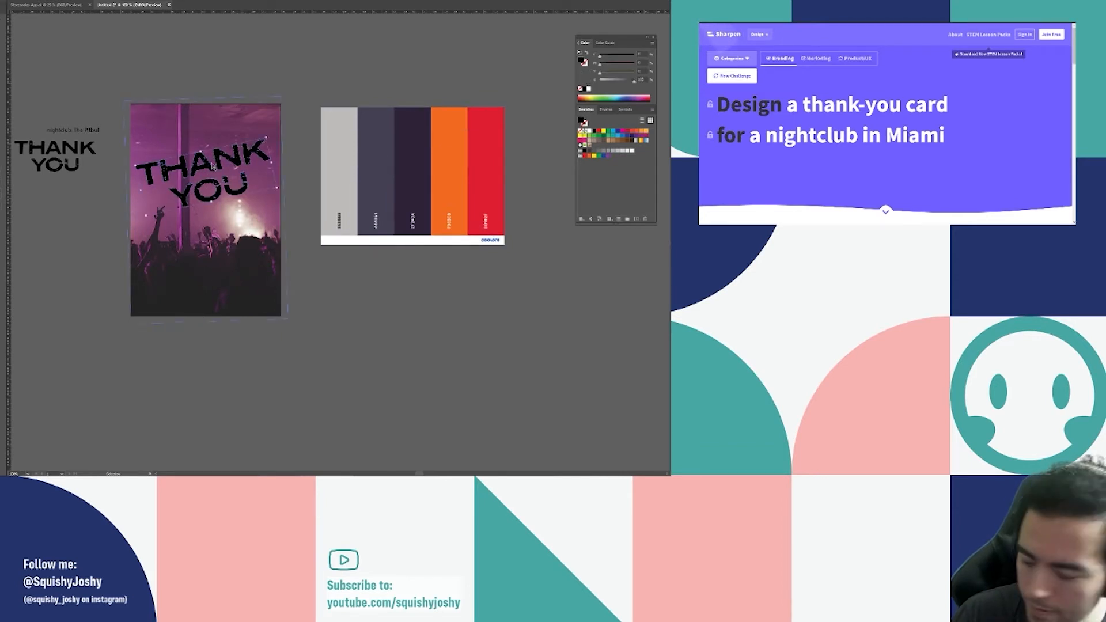
key(i)
click(353, 134)
click(357, 299)
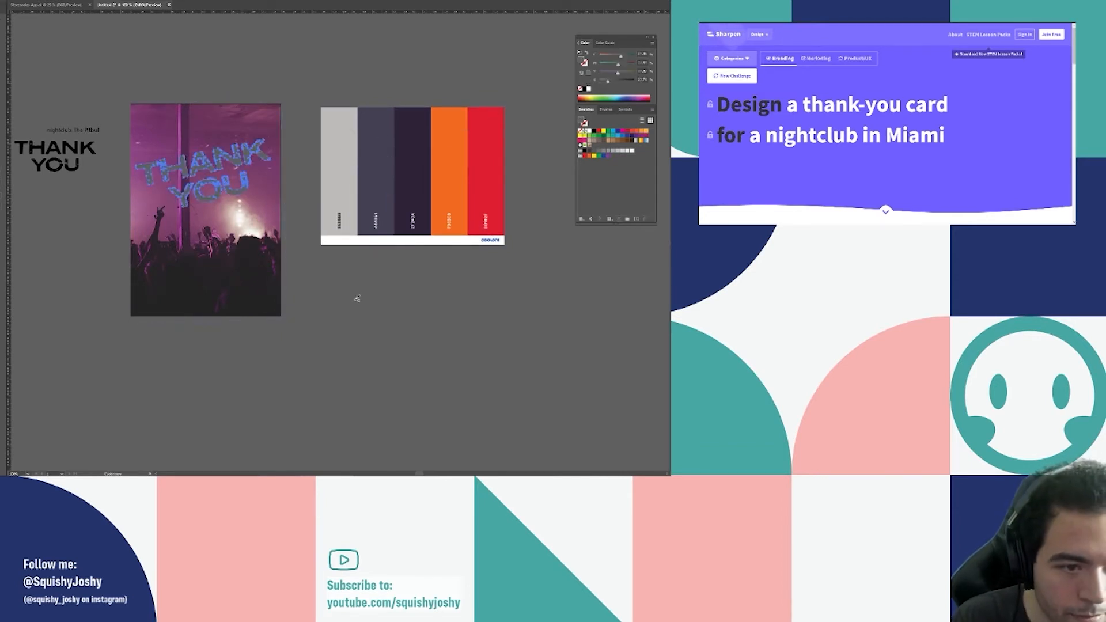
drag(358, 158, 324, 161)
key(v)
click(280, 132)
Add a text line reading THE PITBULL on the empty canvas above the card.
scroll(281, 132, down, 1)
click(276, 81)
drag(275, 80, 267, 150)
scroll(251, 182, up, 2)
scroll(248, 173, down, 1)
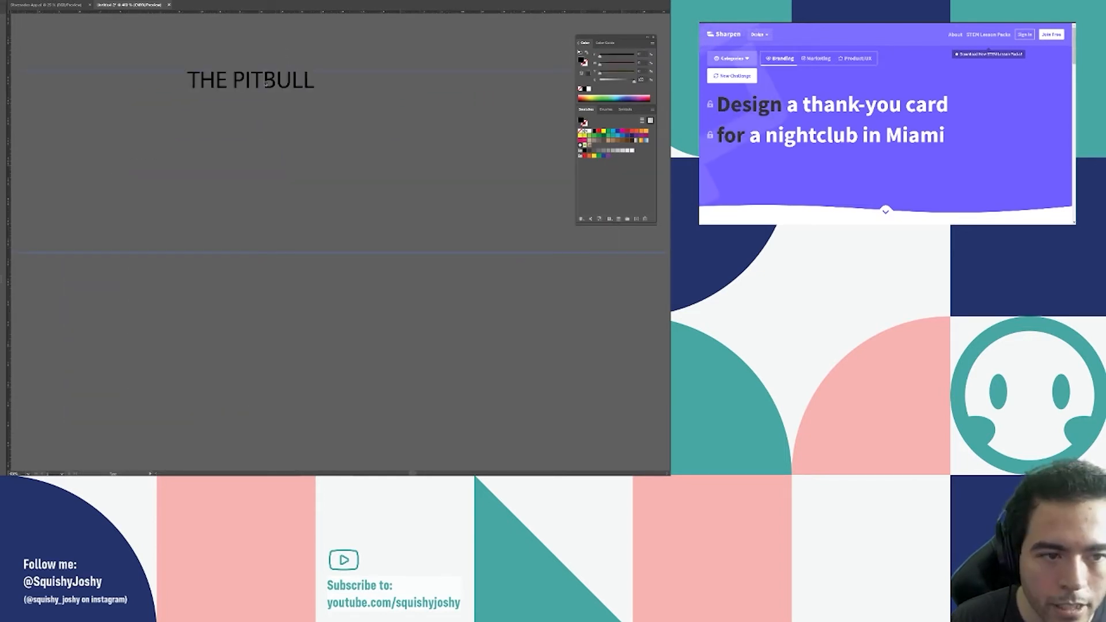
Preview typefaces on the whole THE PITBULL text and apply a bold condensed one.
drag(314, 82, 21, 115)
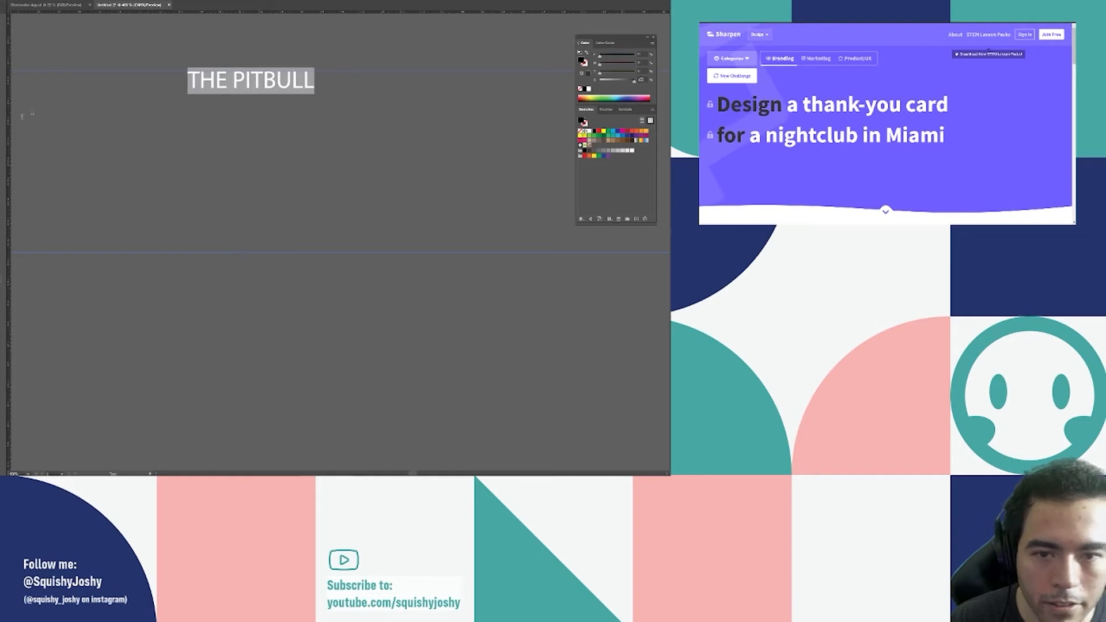
click(1, 143)
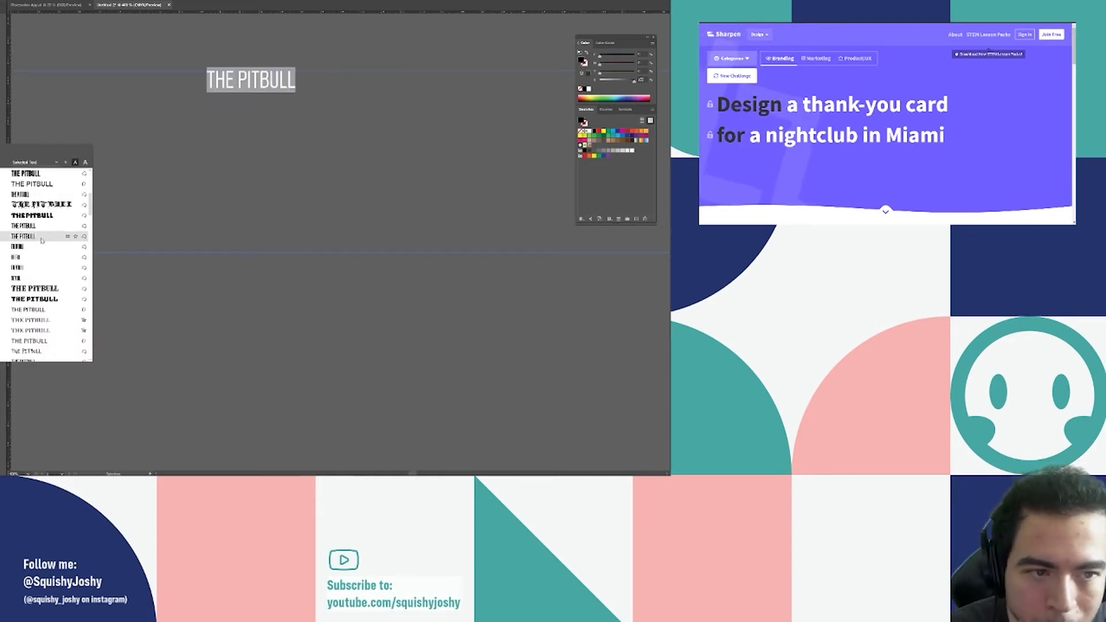
scroll(41, 241, down, 4)
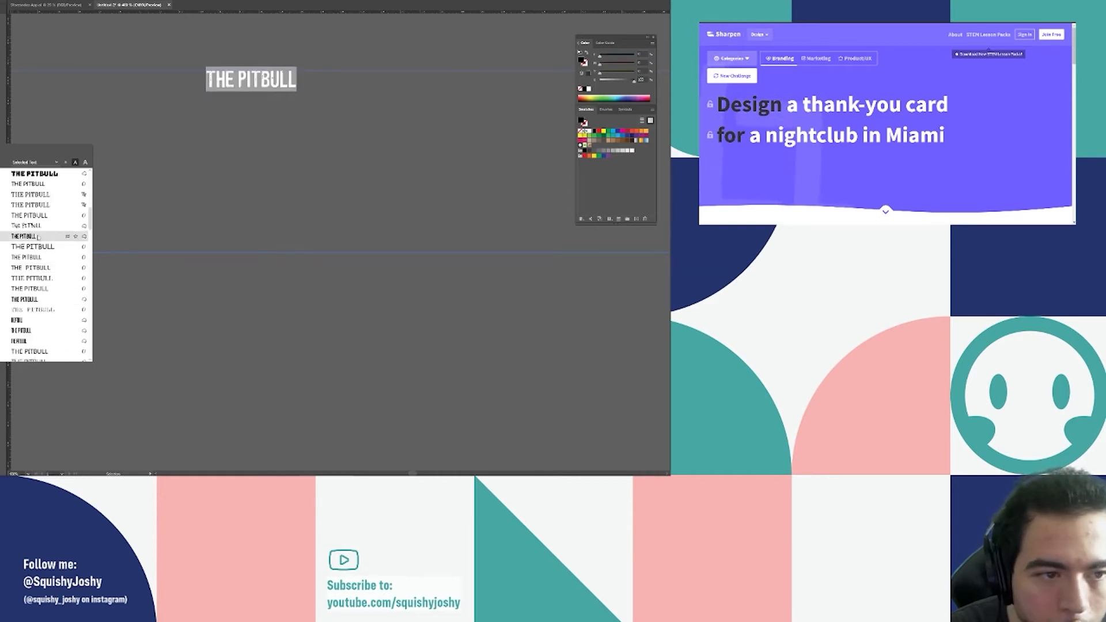
click(38, 236)
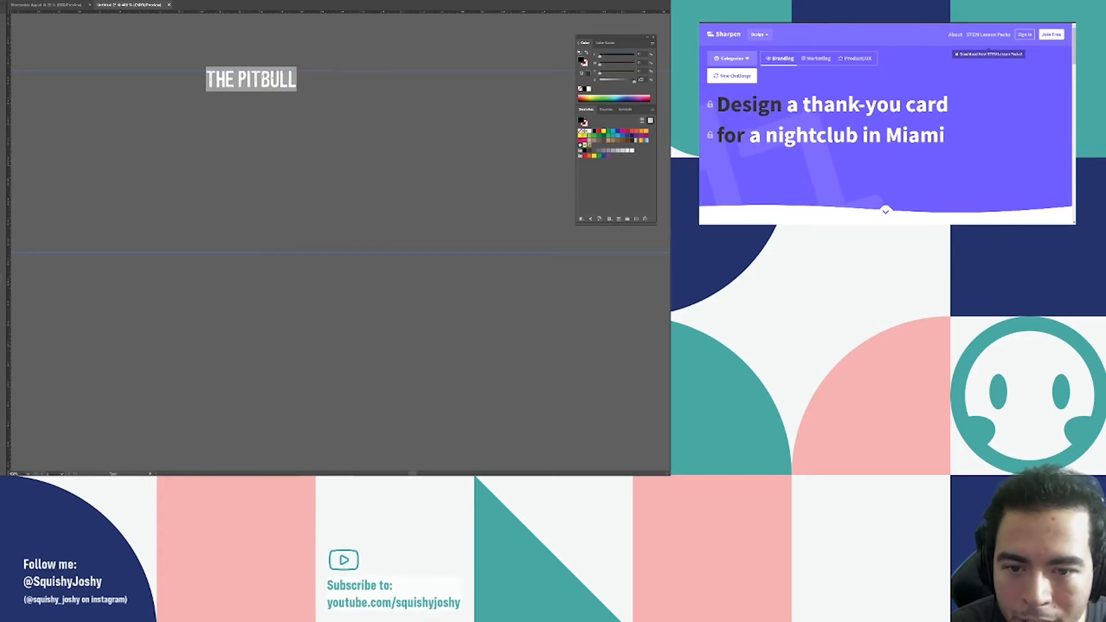
Enlarge the club name, choose another display typeface, and finish it as THE PITBULL — NIGHTCLUB near the card's lower edge.
scroll(253, 72, up, 6)
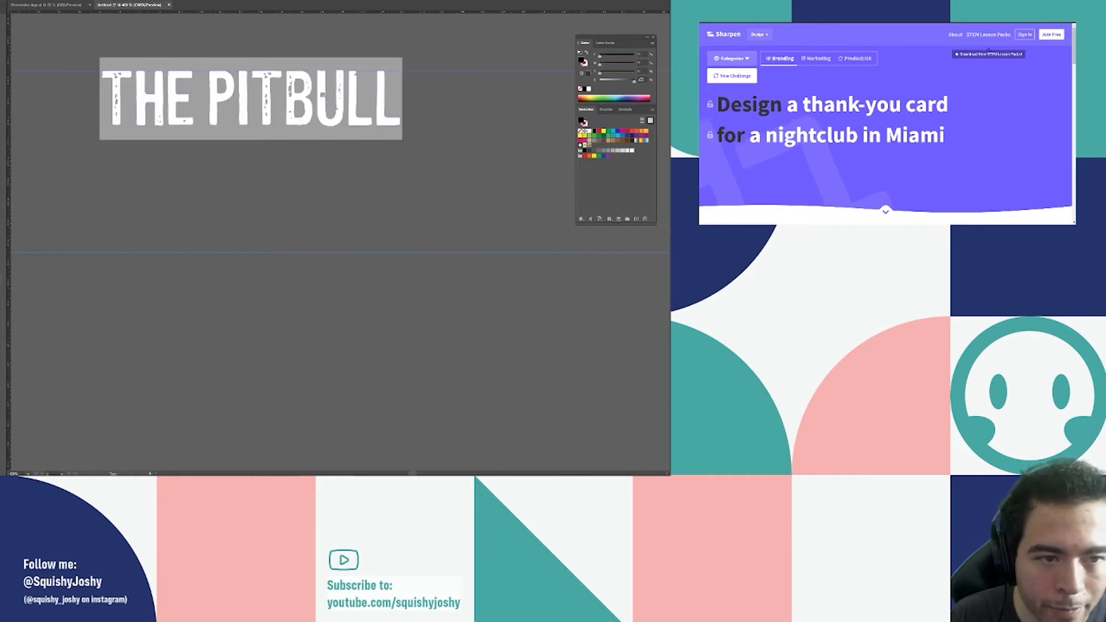
scroll(238, 141, down, 6)
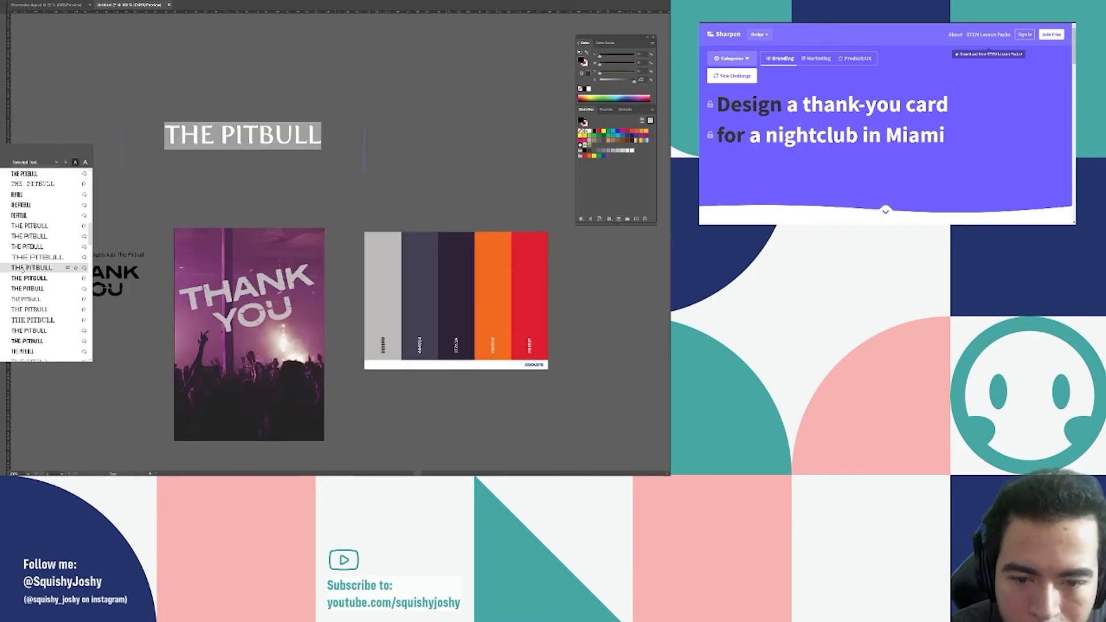
click(5, 269)
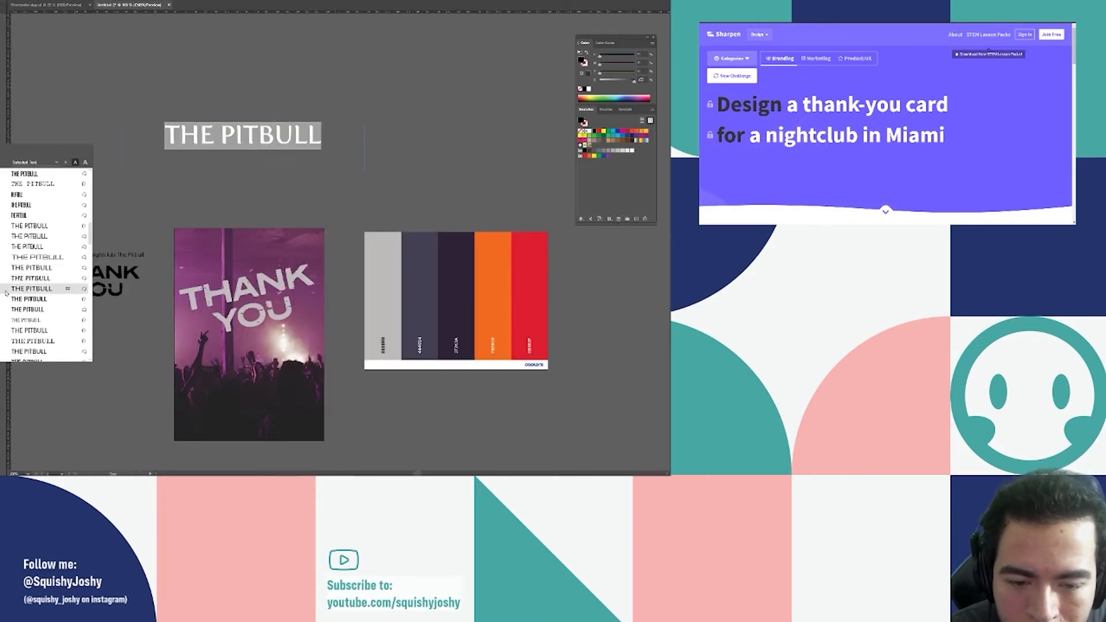
scroll(26, 290, down, 2)
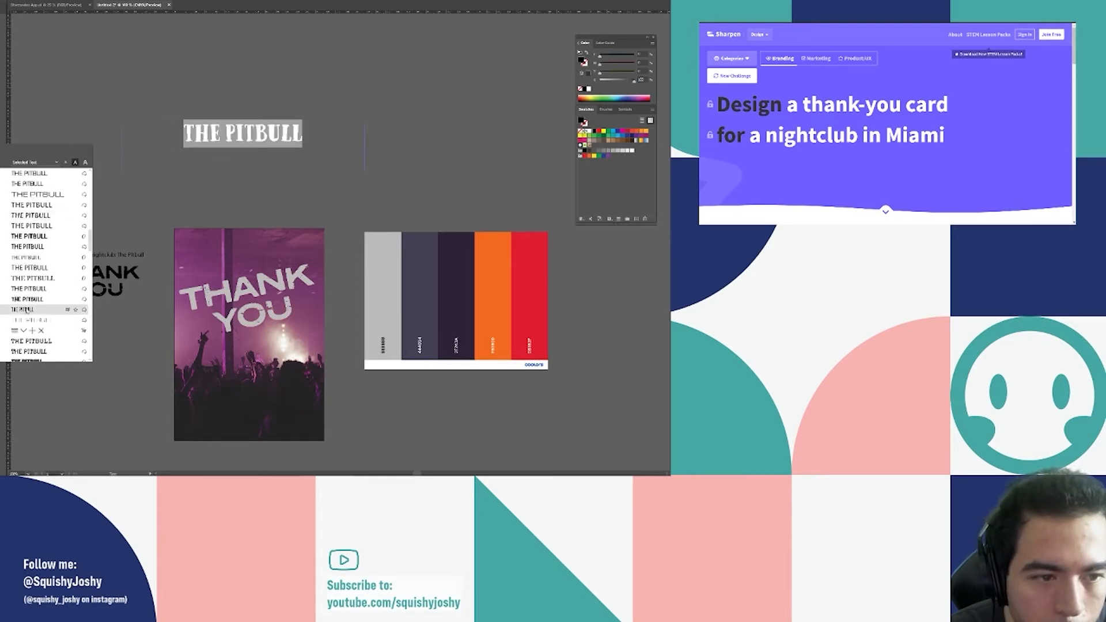
scroll(26, 311, down, 3)
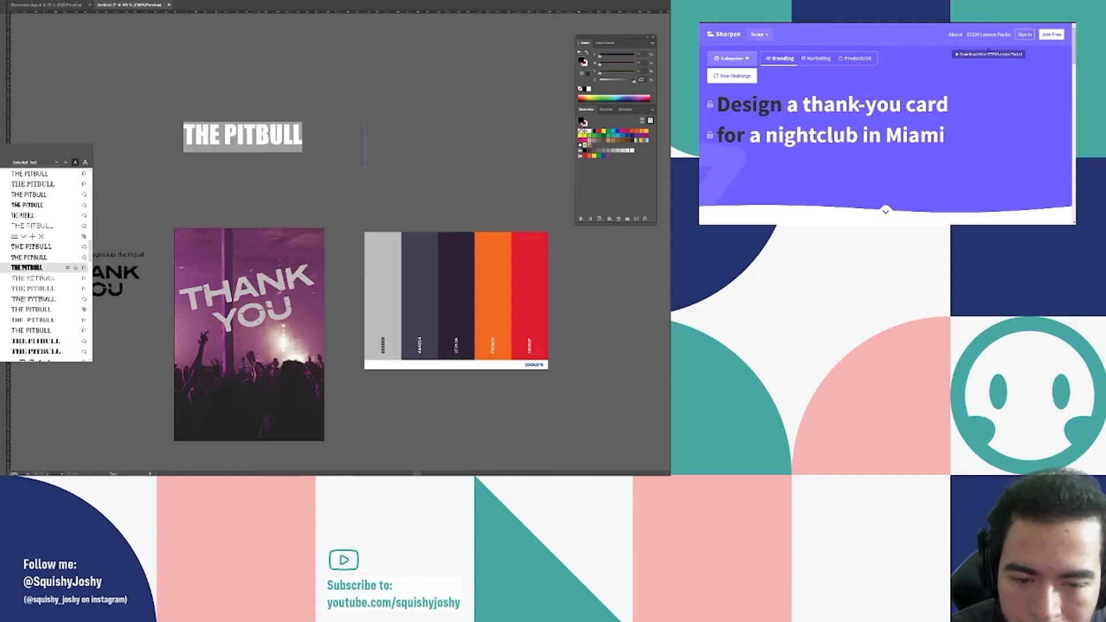
click(27, 267)
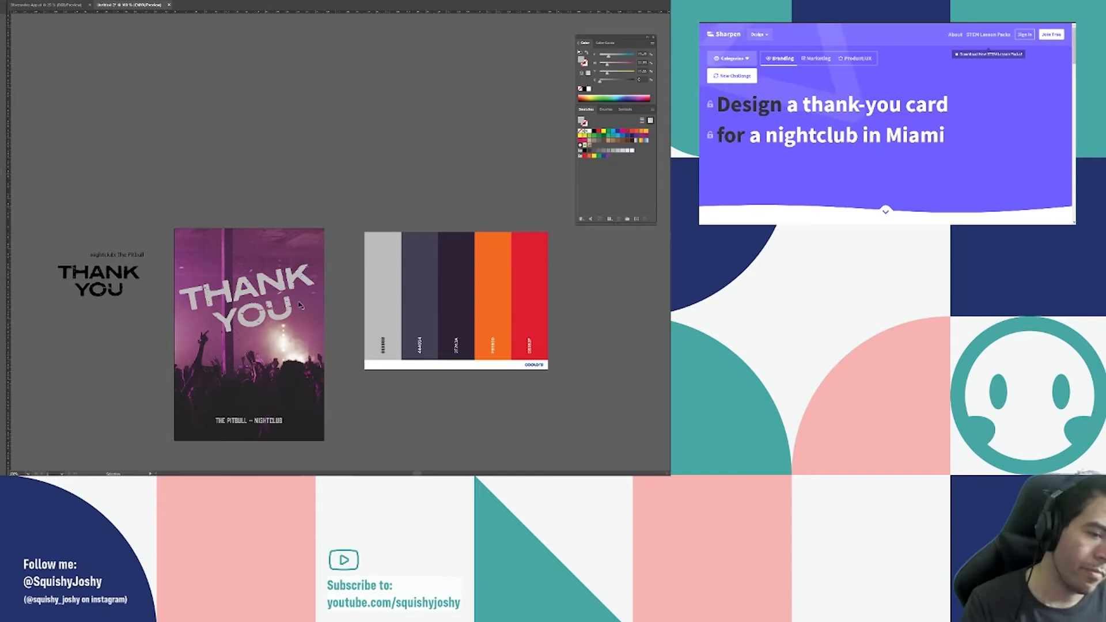
Scale down the THANK YOU lettering, duplicate it over the crowd, and swap the copy's fill and stroke to make it outlined.
drag(314, 329, 279, 312)
mouse_move(318, 265)
mouse_down()
mouse_move(295, 267)
mouse_move(265, 362)
mouse_move(266, 405)
mouse_move(266, 393)
mouse_up()
key(shift+x)
Select both outlined THANK YOU copies and set the blend spacing to Specified Steps.
shift+click(265, 310)
key(w)
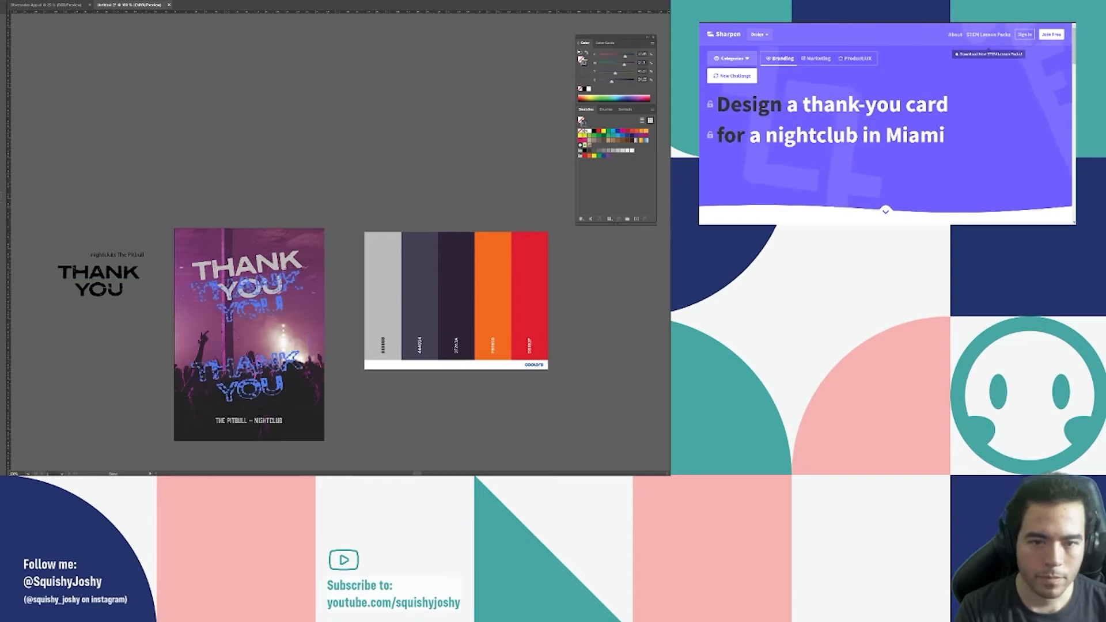
key(Return)
click(334, 220)
click(334, 235)
click(333, 250)
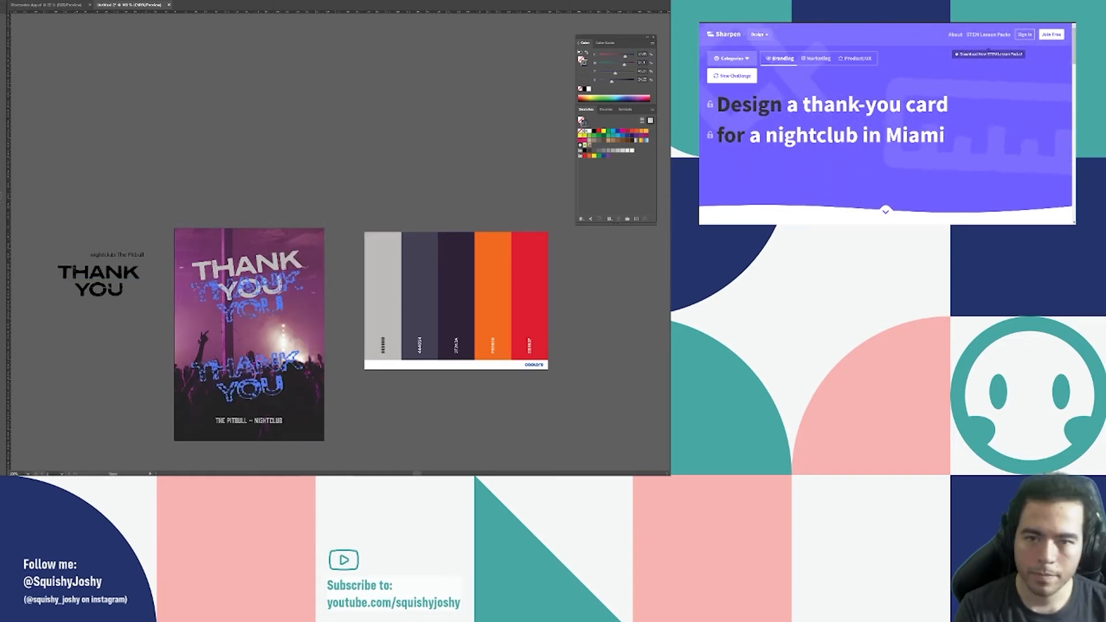
Confirm the Specified Steps spacing and make a blend between the two outlined THANK YOU copies.
key(v)
scroll(299, 349, up, 2)
key(w)
key(Return)
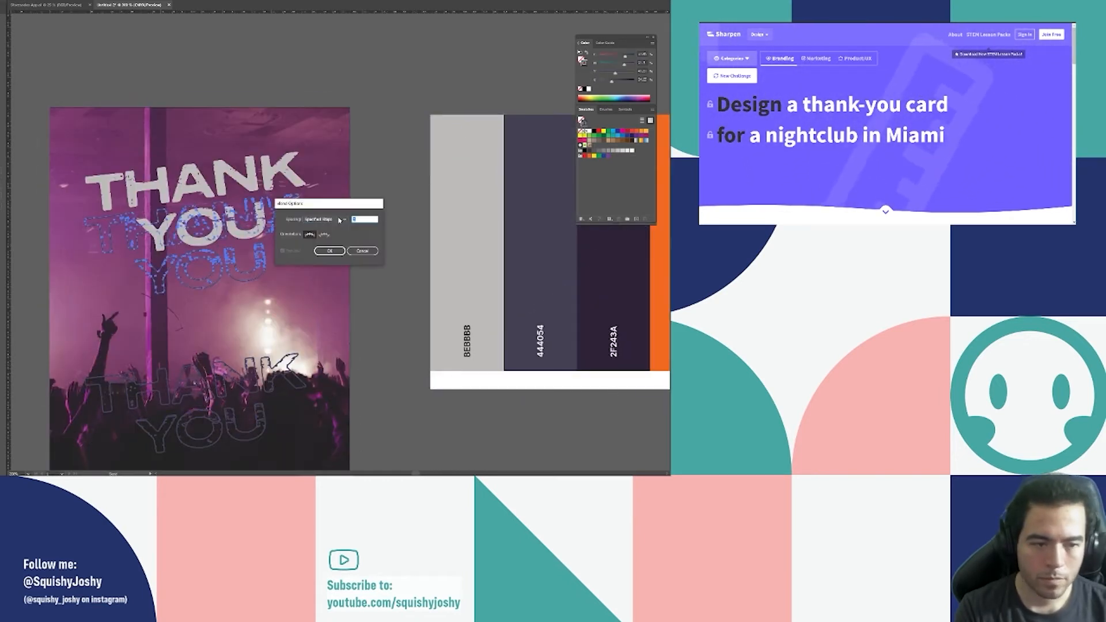
key(Return)
key(v)
key(ctrl+alt+b)
Shorten the outline blend by moving its lower THANK YOU copy up towards the main lettering.
scroll(383, 274, down, 2)
double_click(324, 347)
drag(324, 347, 312, 262)
key(Escape)
Fill the main THANK YOU lettering with the palette's dark purple 444054.
click(323, 227)
key(i)
click(465, 248)
key(v)
click(383, 122)
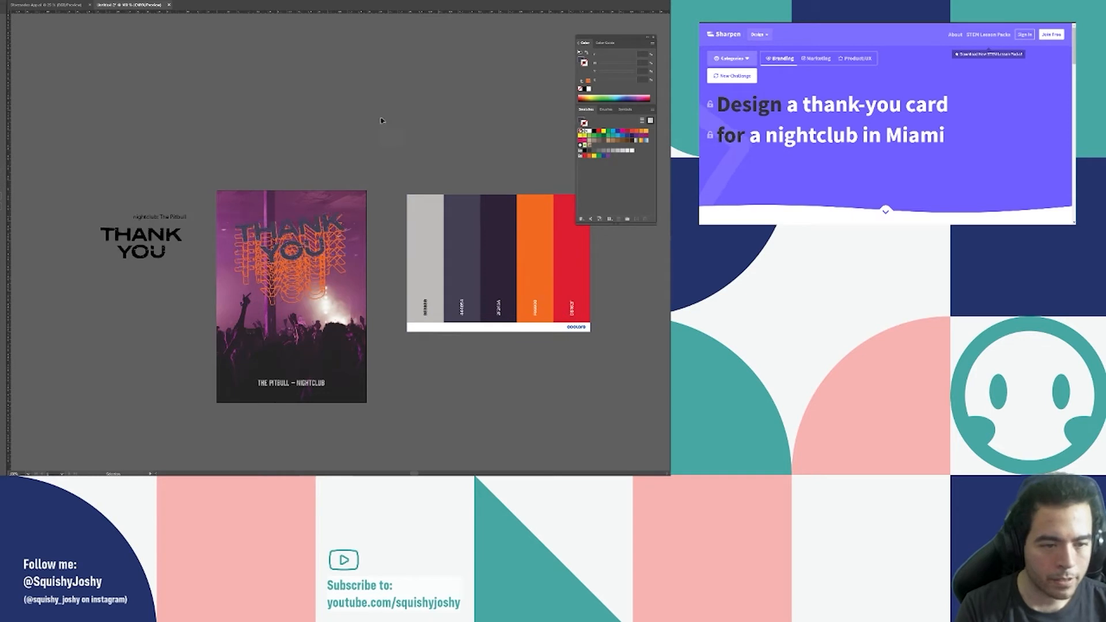
Give the main THANK YOU lettering a stroke in the palette's orange F96900.
click(299, 226)
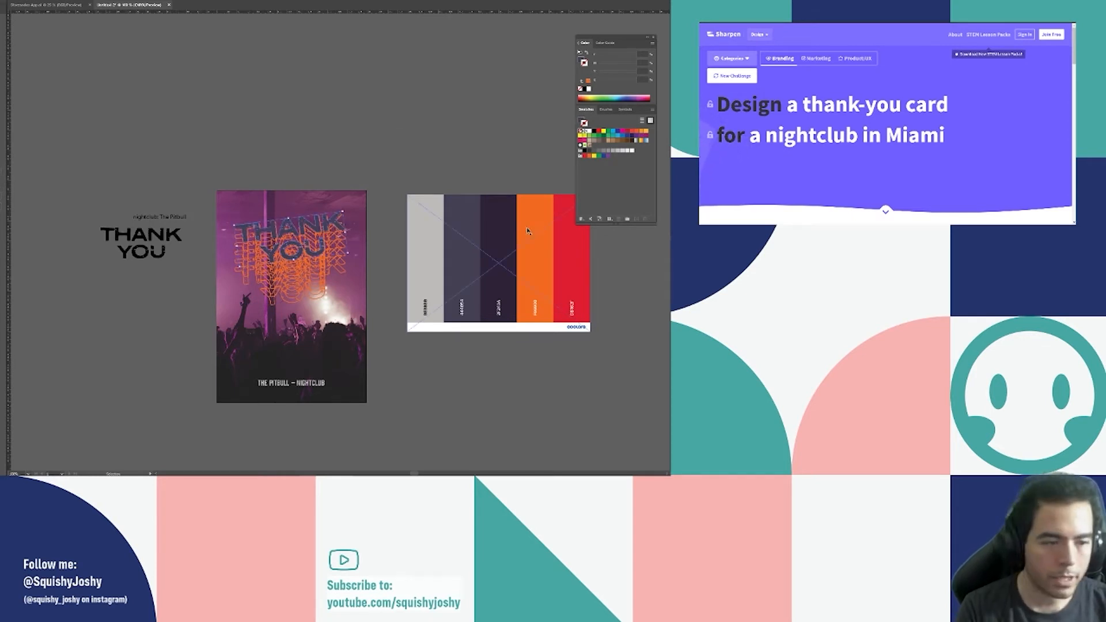
key(i)
click(549, 235)
key(v)
click(404, 136)
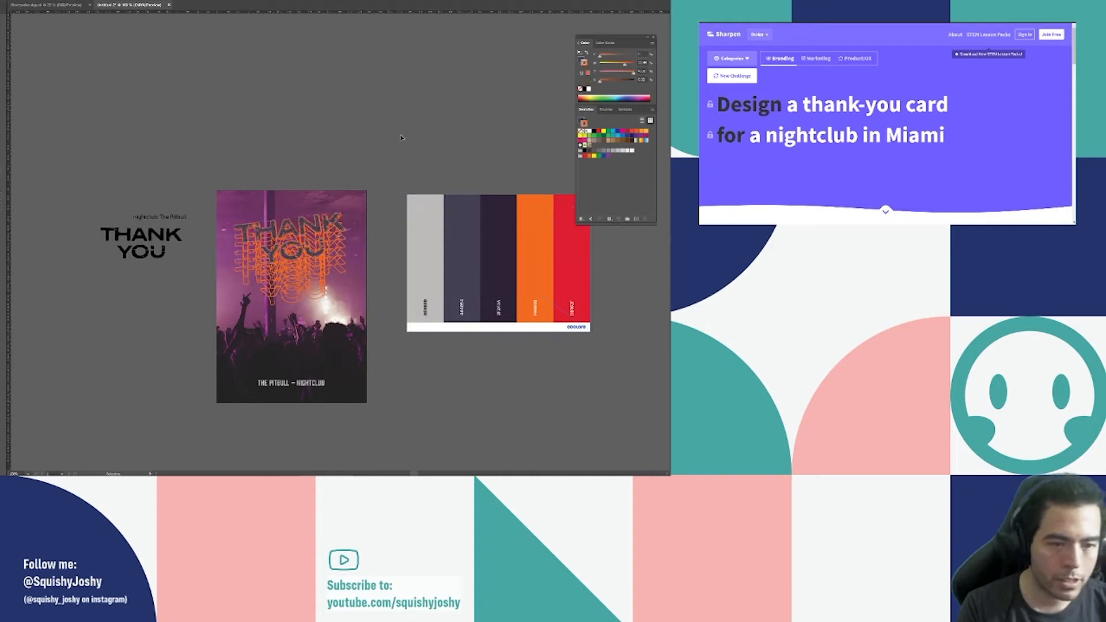
Increase the weight of the orange stroke around the main THANK YOU lettering.
scroll(353, 167, up, 3)
scroll(255, 317, down, 2)
drag(338, 257, 377, 139)
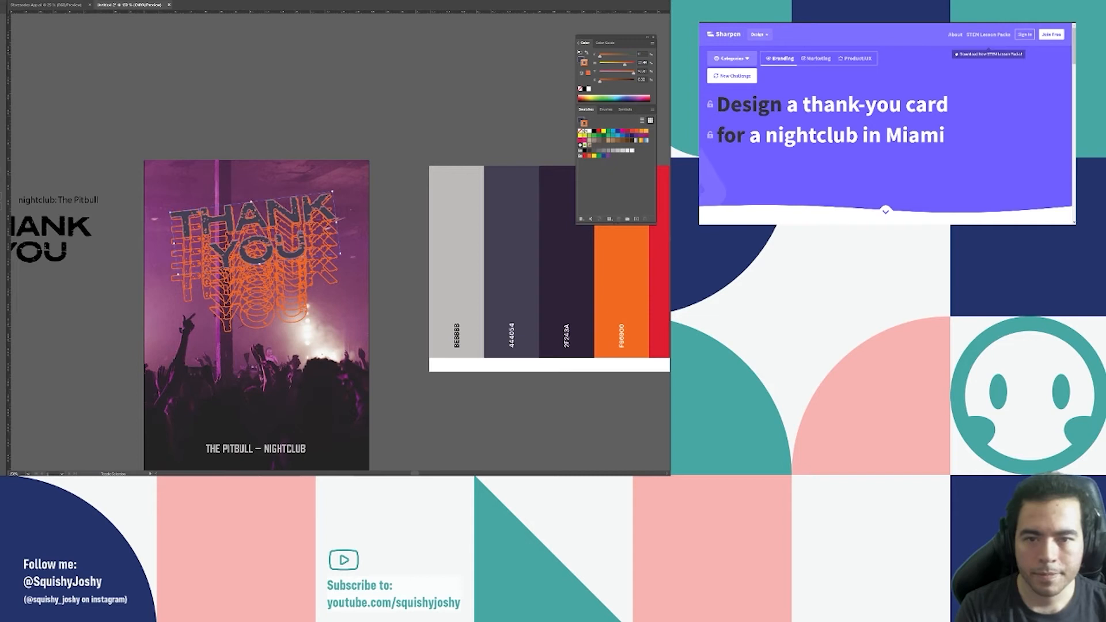
key(Return)
key(ctrl+z)
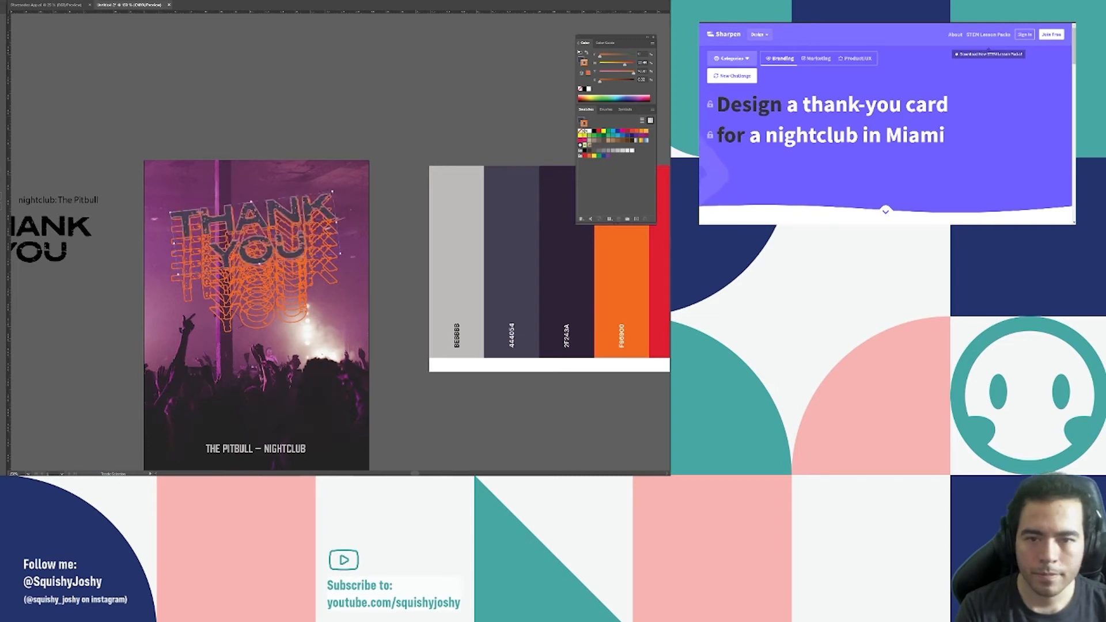
key(Up)
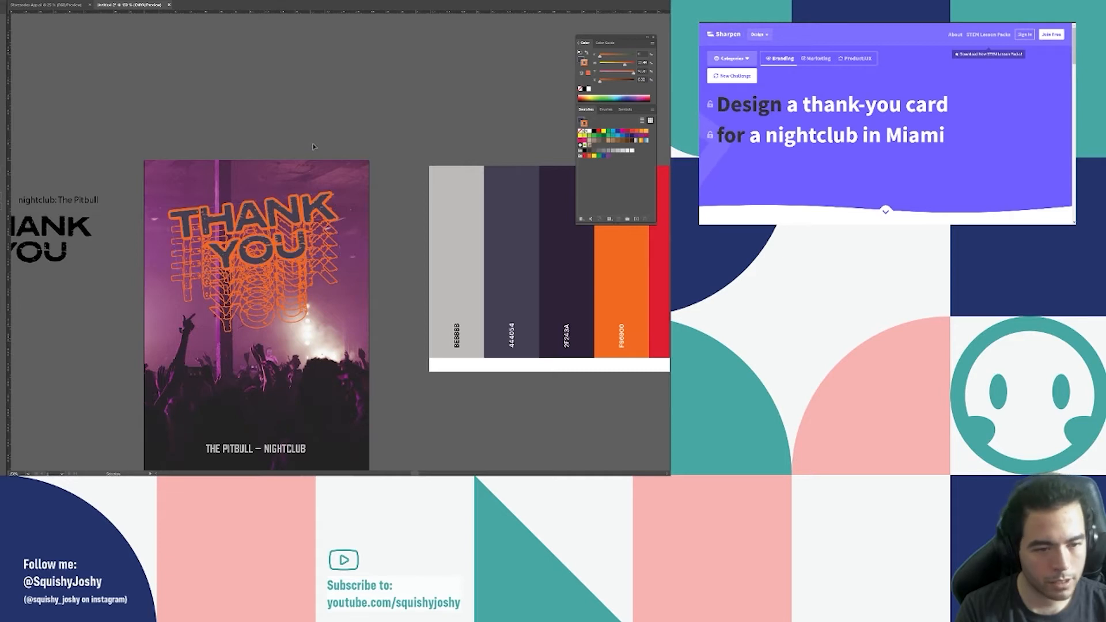
Fine-tune the placement of the main THANK YOU lettering over its outline blend.
scroll(321, 116, down, 2)
scroll(376, 179, up, 1)
scroll(210, 111, up, 2)
click(292, 202)
scroll(291, 200, down, 1)
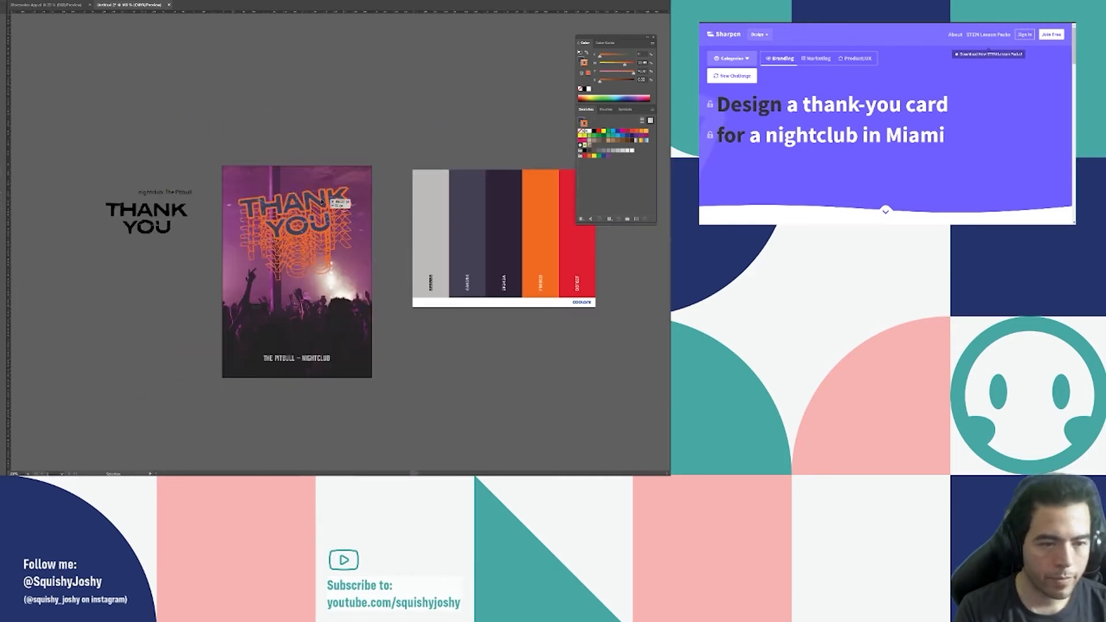
click(380, 98)
scroll(348, 125, down, 2)
scroll(345, 121, up, 2)
drag(359, 122, 284, 176)
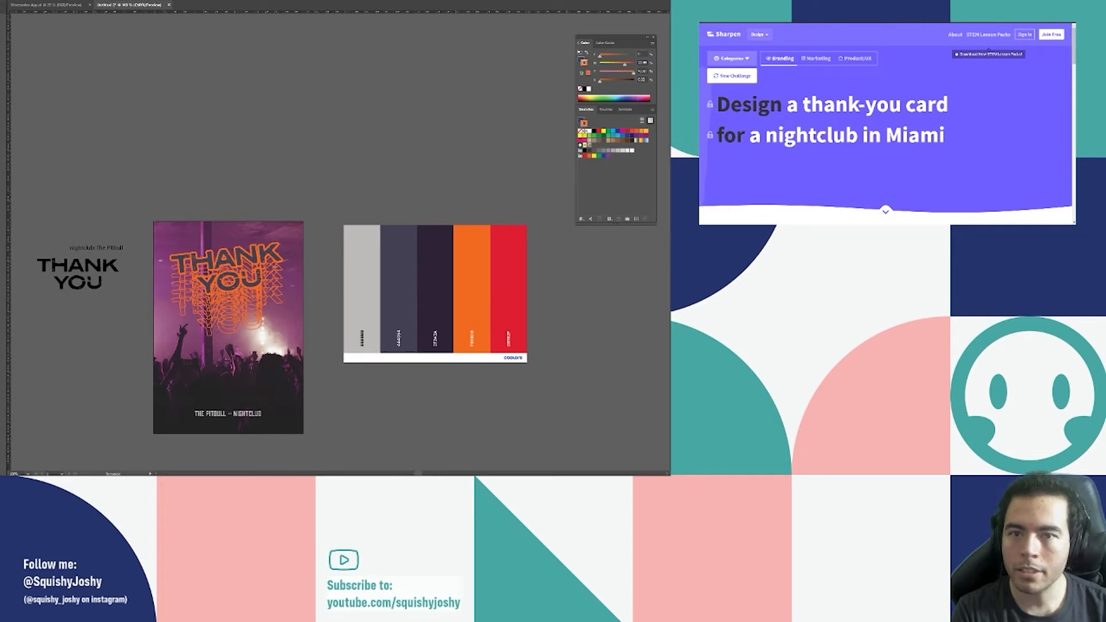
Draw a rectangle covering the whole card, filled with the palette's orange and without a stroke.
drag(155, 223, 303, 432)
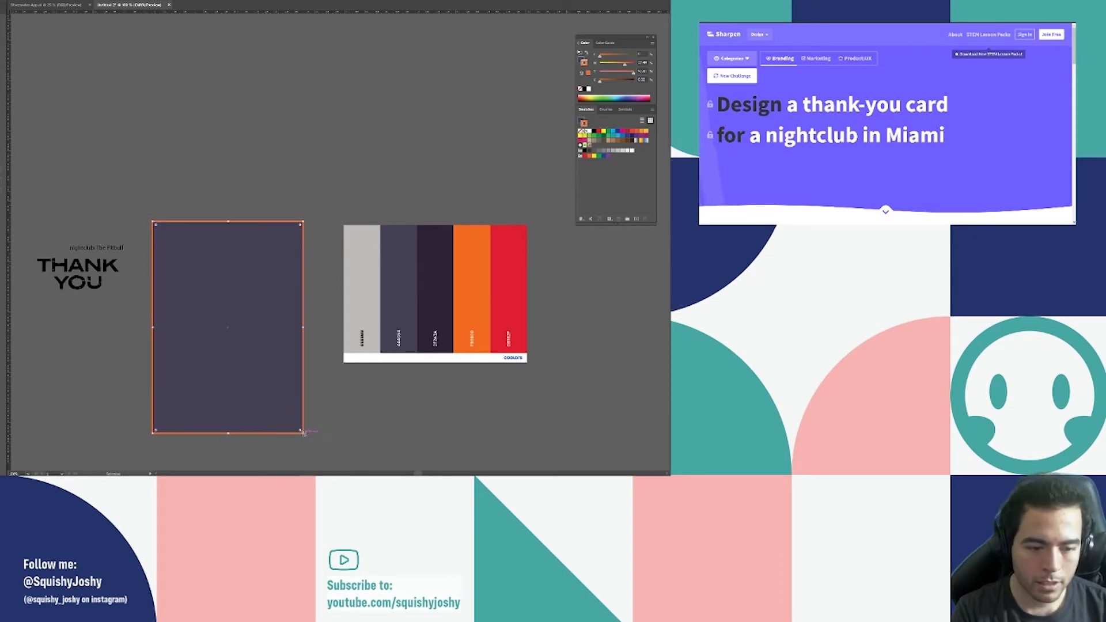
key(shift+x)
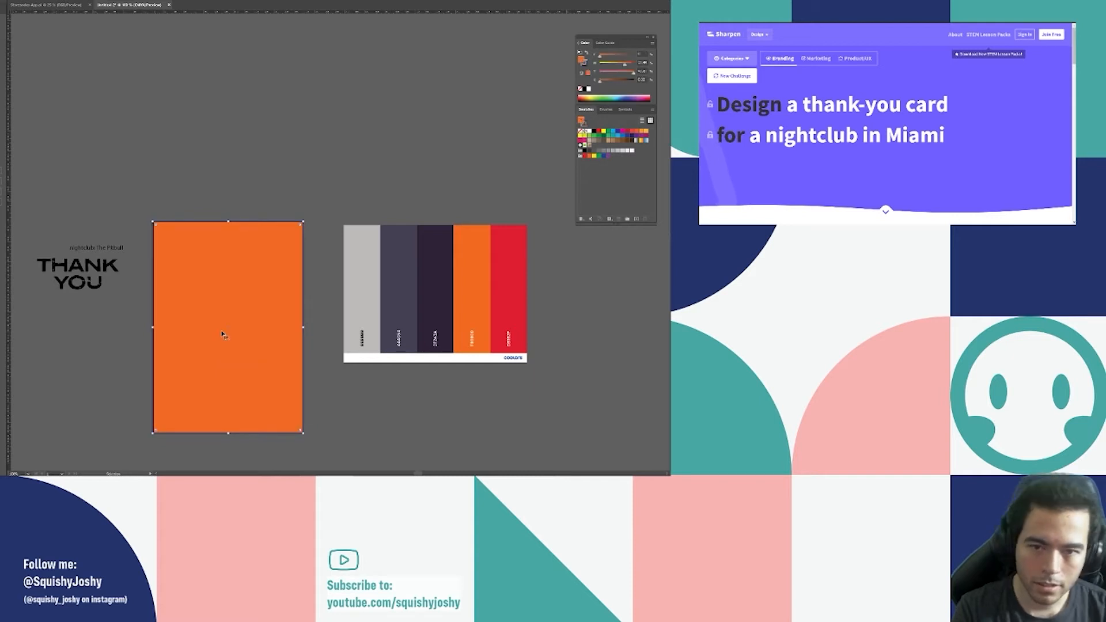
key(slash)
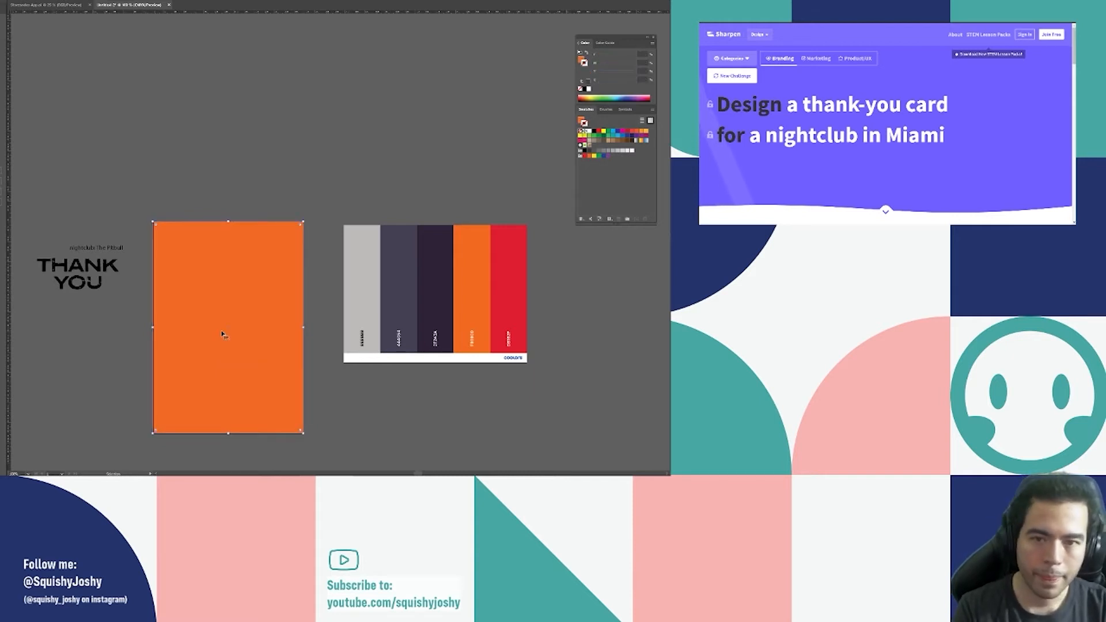
Blend the orange rectangle into the crowd photo as a tint and arrange it beneath the THANK YOU lettering and club name.
key(x)
click(254, 298)
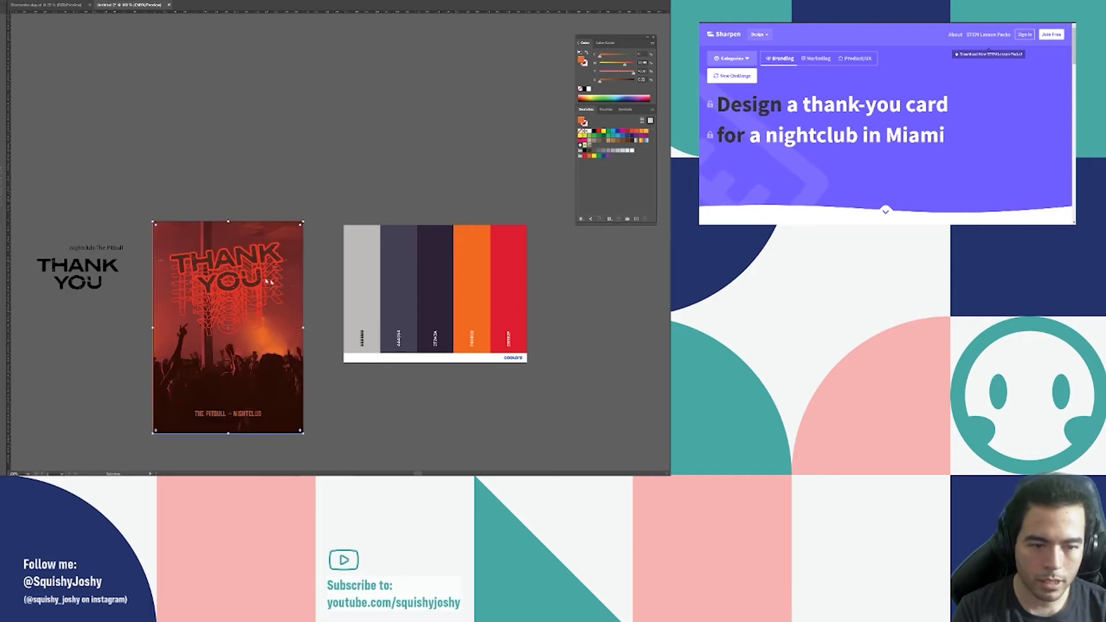
key(a)
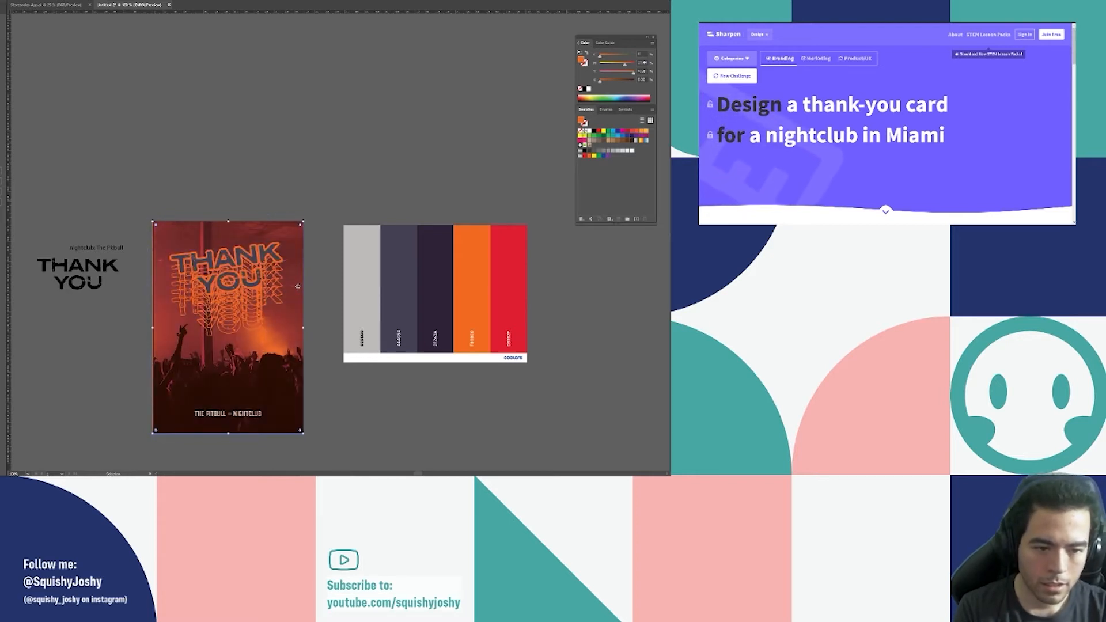
Recolour the club name line at the bottom of the card with the palette's orange.
scroll(188, 342, up, 1)
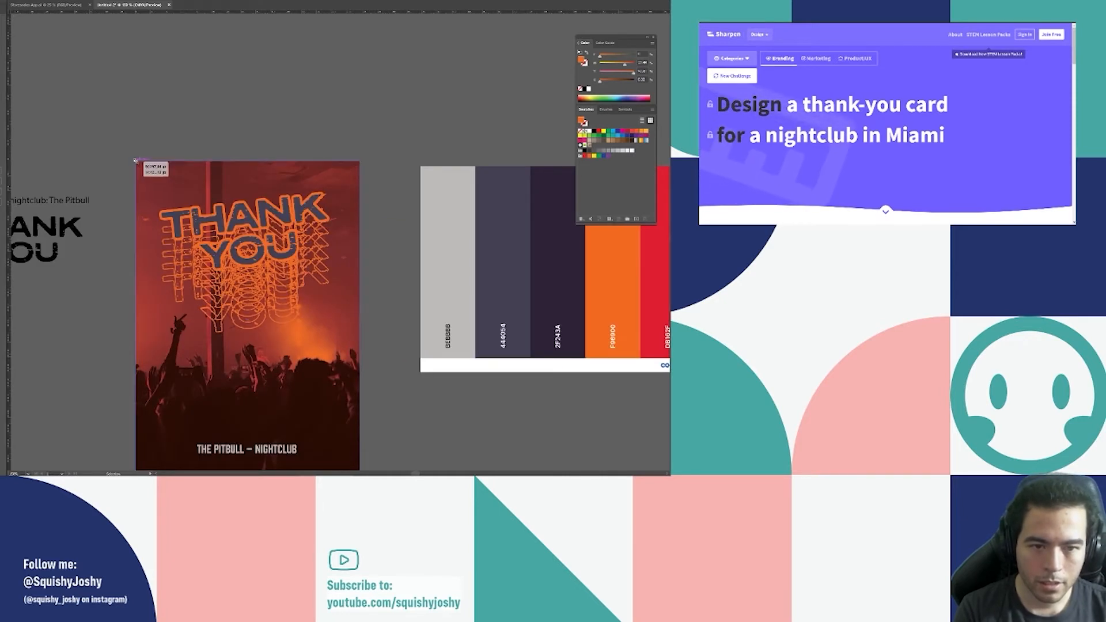
scroll(253, 374, down, 2)
click(381, 340)
scroll(380, 341, down, 2)
scroll(378, 358, up, 1)
scroll(370, 356, down, 1)
click(318, 353)
scroll(412, 305, down, 1)
drag(411, 299, 269, 368)
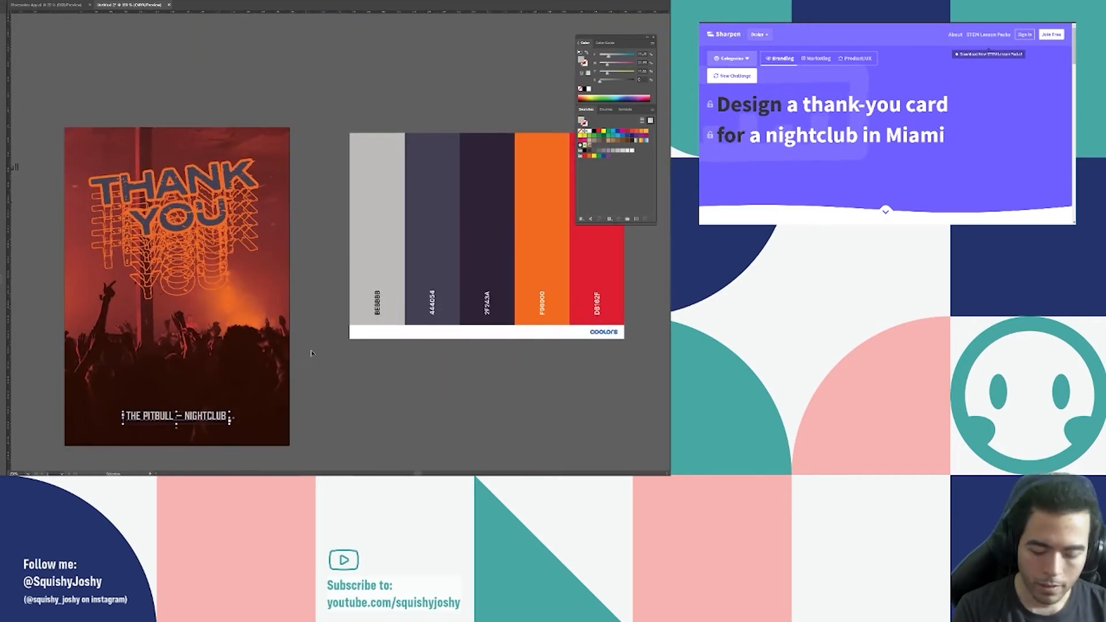
key(i)
click(541, 238)
key(v)
key(ctrl+shift+a)
Fill the main THANK YOU lettering with the palette's darkest purple, 2F243A, keeping its orange stroke.
scroll(268, 399, down, 1)
scroll(268, 398, up, 1)
drag(221, 416, 310, 369)
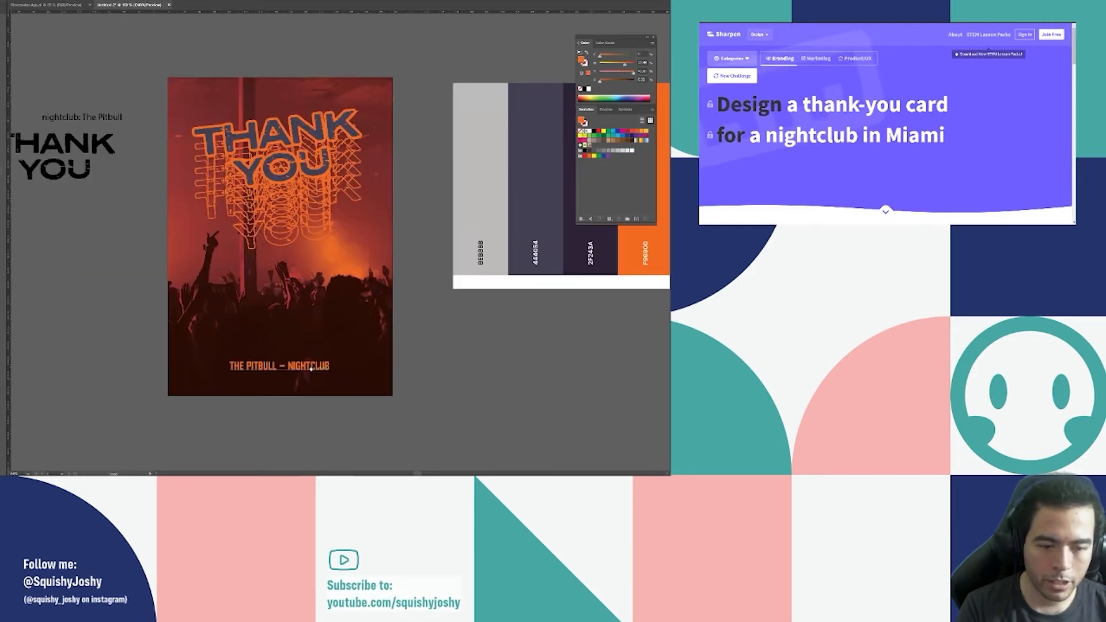
click(269, 164)
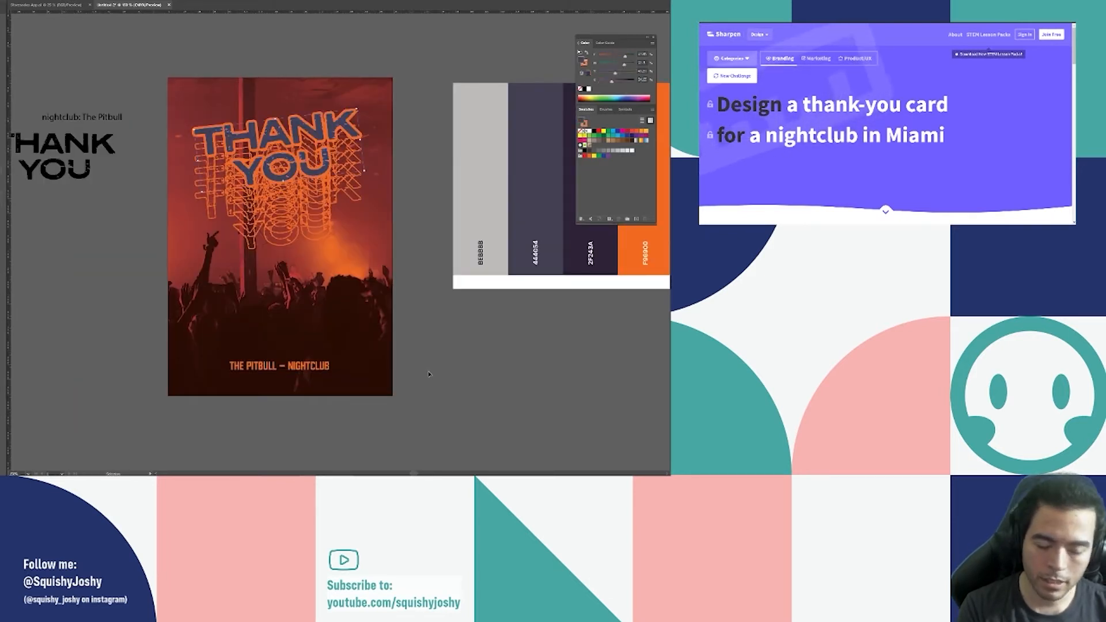
key(i)
drag(475, 411, 160, 427)
click(380, 203)
drag(249, 339, 484, 335)
drag(408, 351, 396, 416)
click(318, 231)
key(v)
scroll(385, 156, down, 1)
click(375, 101)
scroll(374, 248, up, 1)
Draw a full-width rectangle over the lower part of the card and fill it with a vertical white-to-black gradient.
click(203, 368)
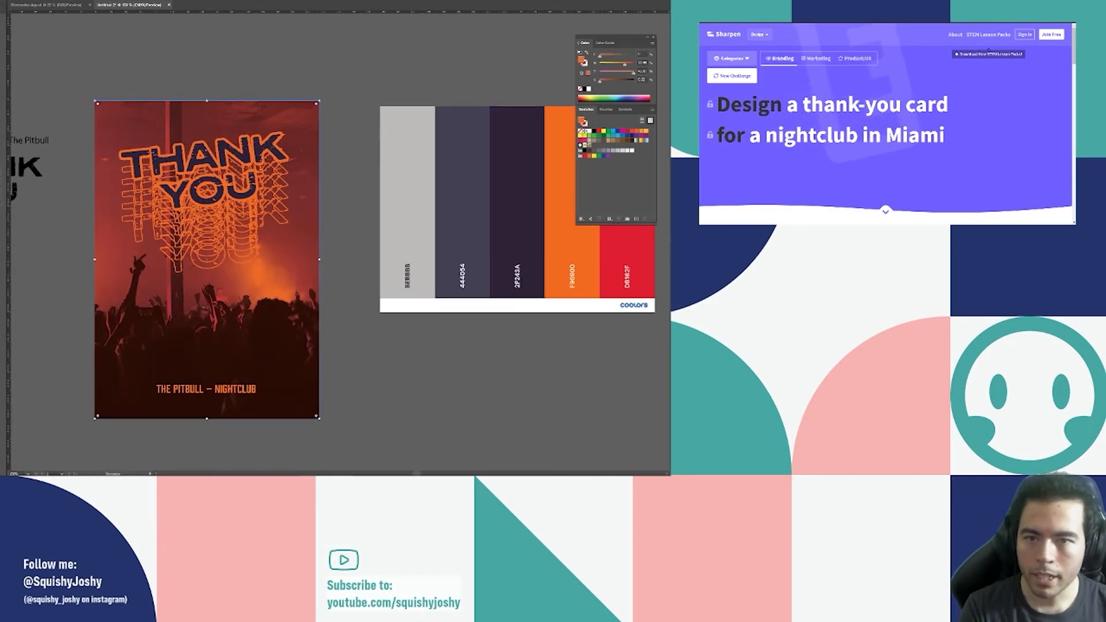
scroll(413, 304, up, 1)
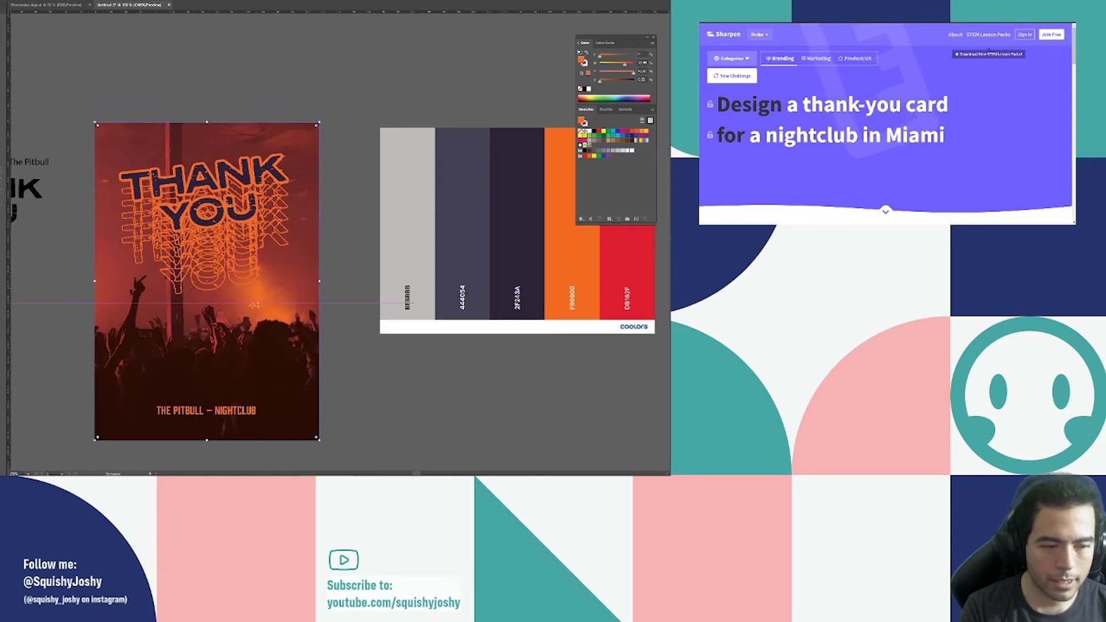
drag(95, 258, 319, 439)
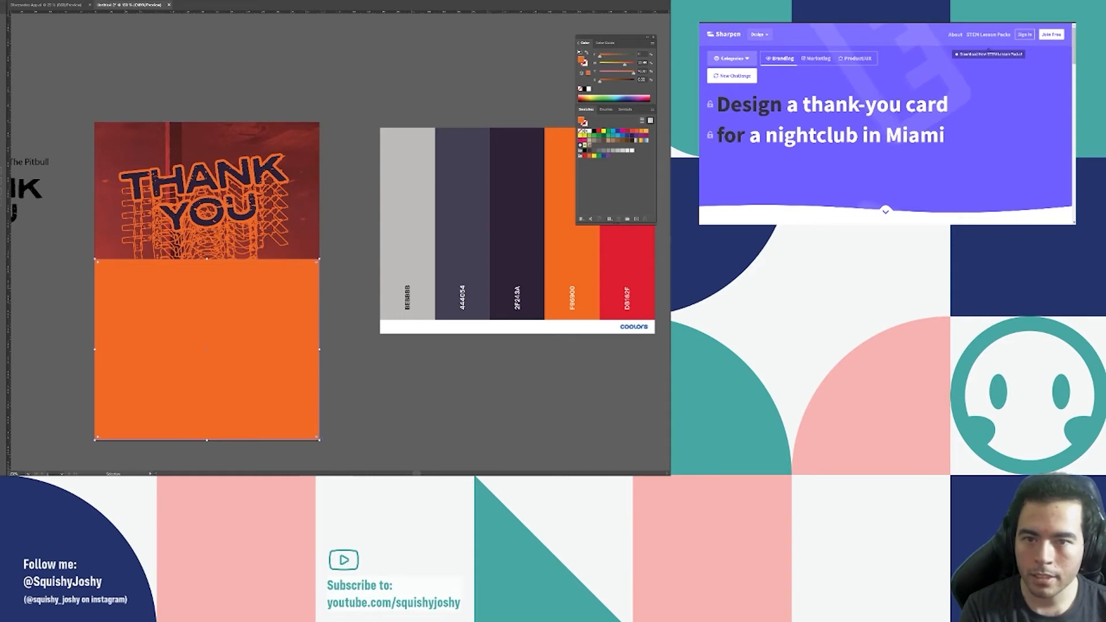
click(207, 349)
drag(207, 349, 208, 462)
drag(207, 201, 206, 428)
Blend the gradient rectangle into the crowd photo and arrange it beneath the lettering and club name.
key(ctrl+[)
key(v)
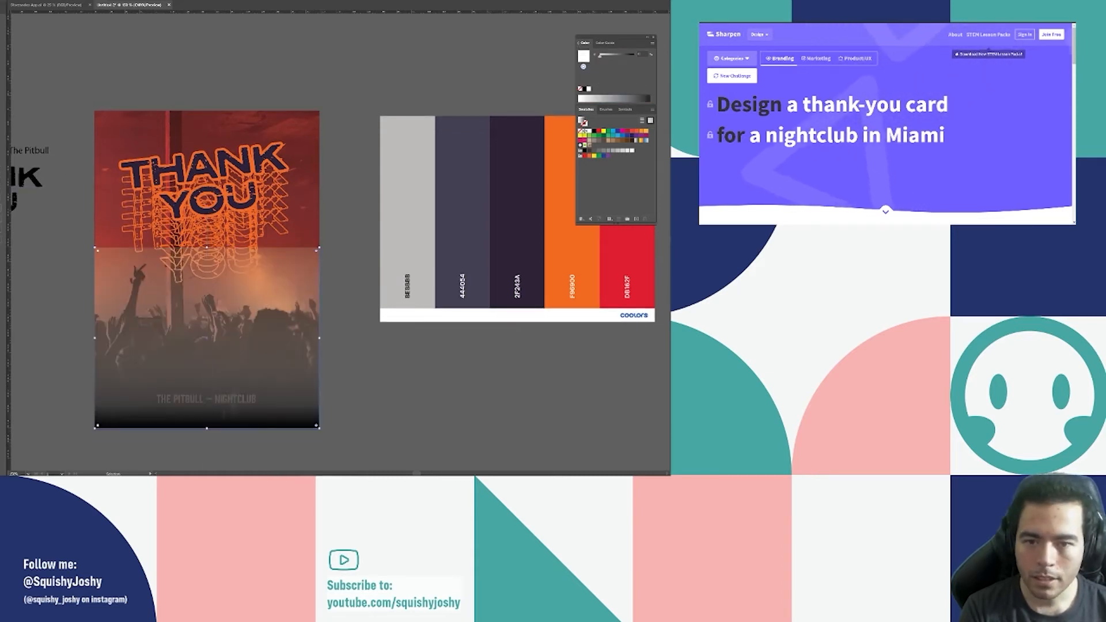
key(ctrl+[)
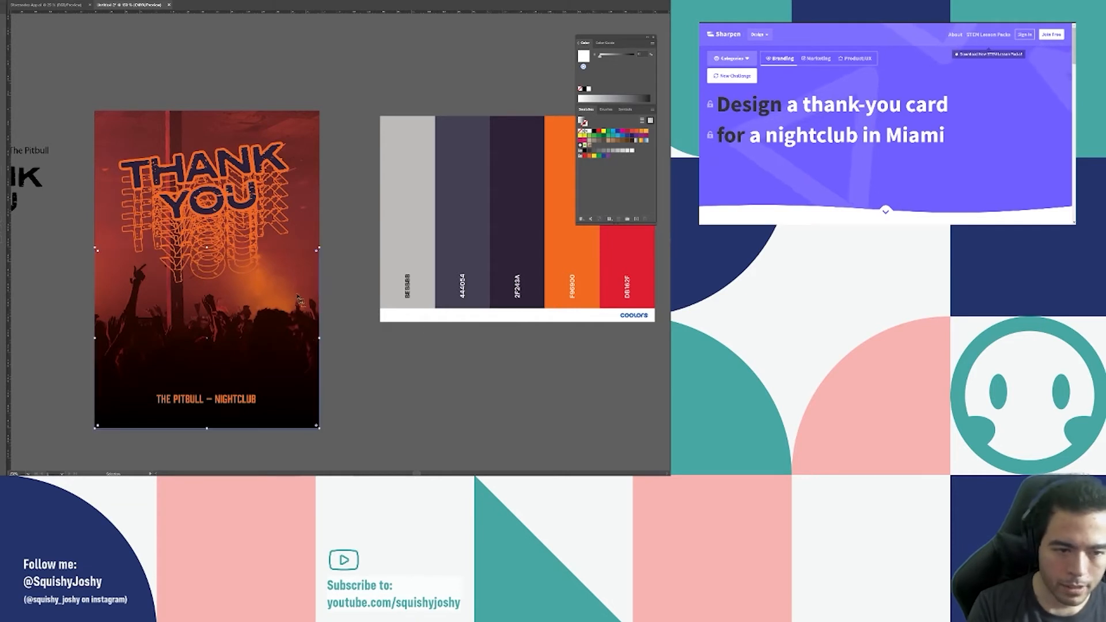
Try redrawing the gradient over the lower part of the card, and undo the recent changes.
key(g)
drag(207, 221, 207, 263)
key(v)
drag(286, 293, 277, 261)
key(ctrl+z)
key(ctrl+z)
key(ctrl+z)
key(ctrl+z)
key(ctrl+z)
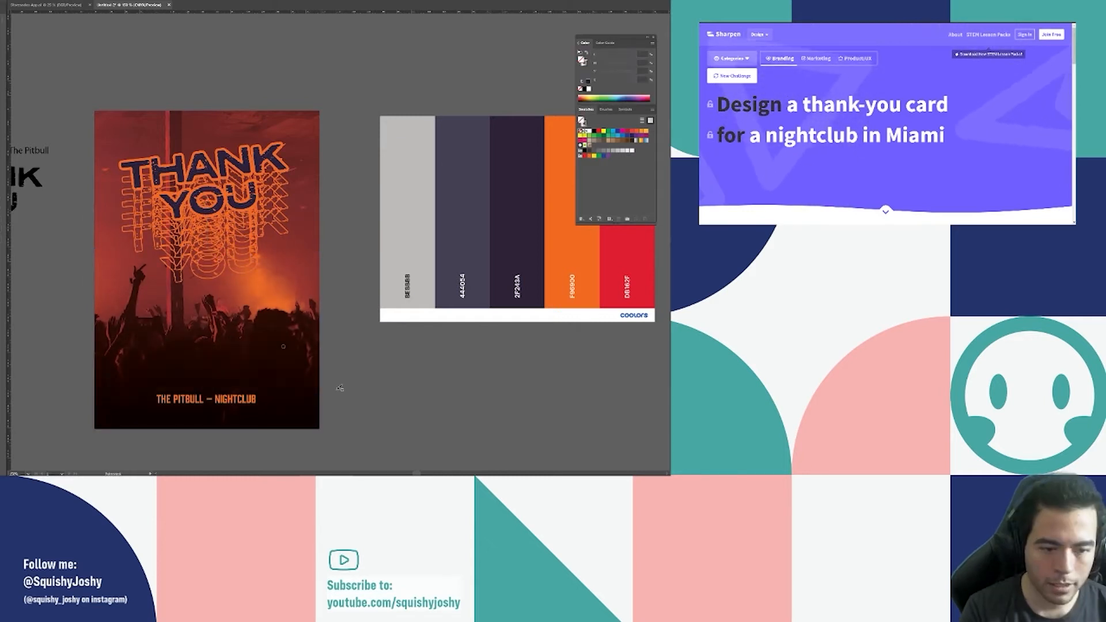
Pull the gradient rectangle partly off the card's left side and recolour its gradient with the palette's darkest purple.
drag(216, 352, 69, 352)
key(ctrl+z)
drag(230, 348, 117, 349)
click(377, 375)
scroll(182, 378, up, 2)
scroll(476, 370, down, 2)
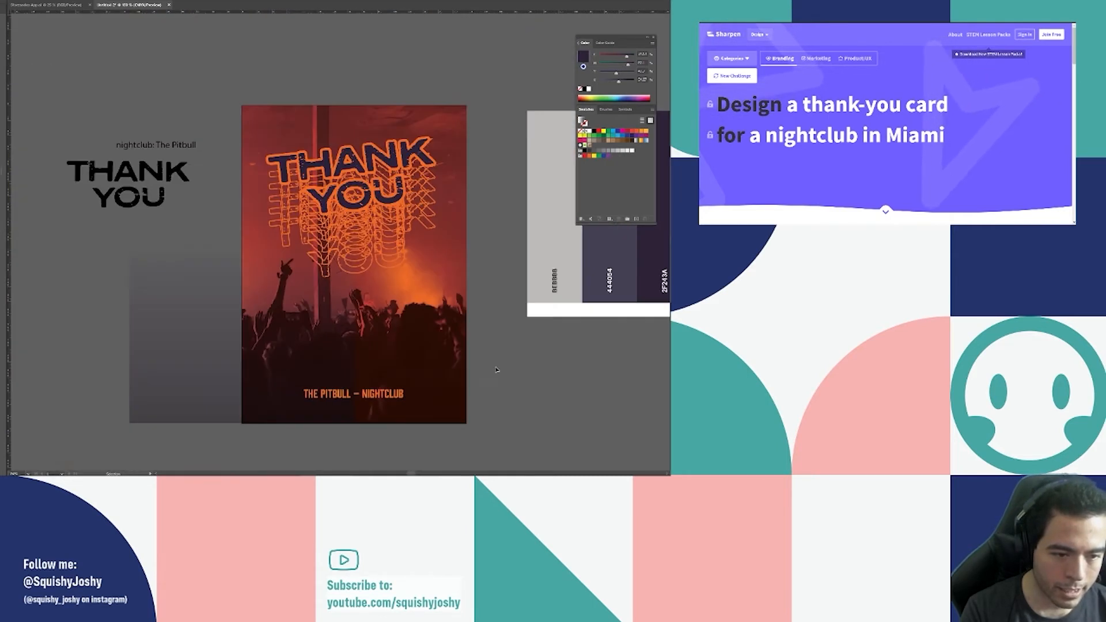
Move the dark purple gradient rectangle back over the lower part of the card, aligned with the card's edges.
drag(494, 370, 338, 334)
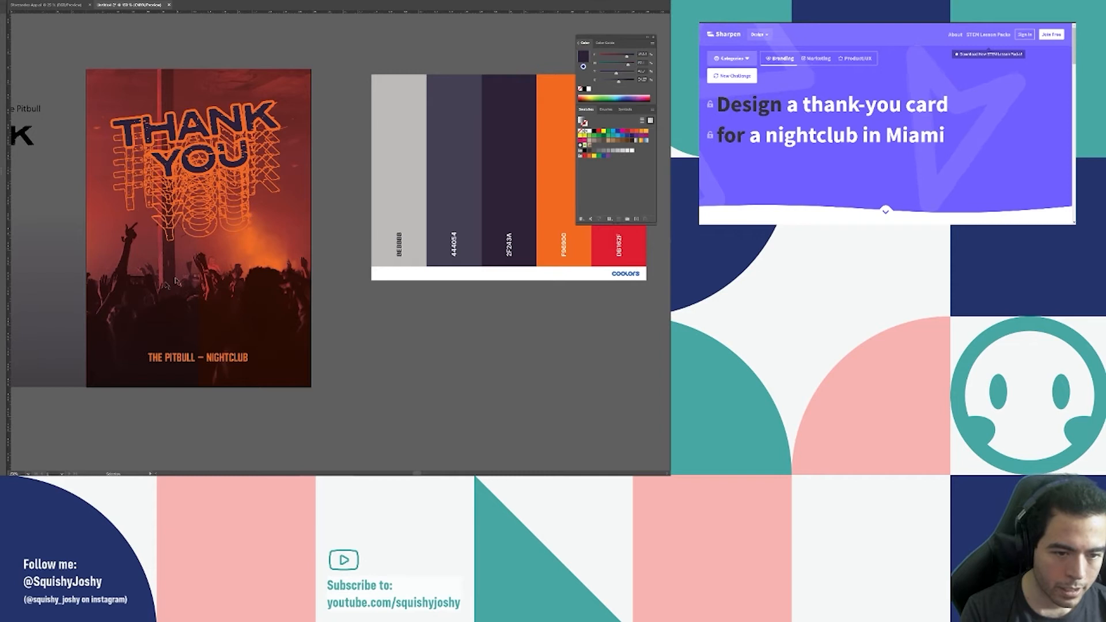
click(530, 196)
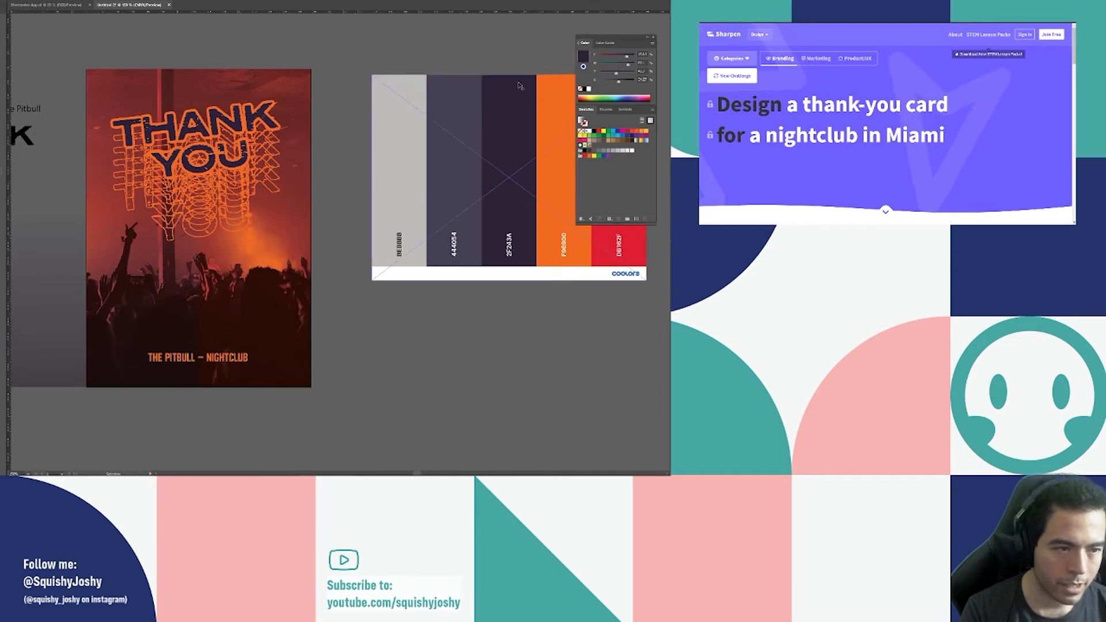
drag(127, 327, 237, 314)
click(398, 358)
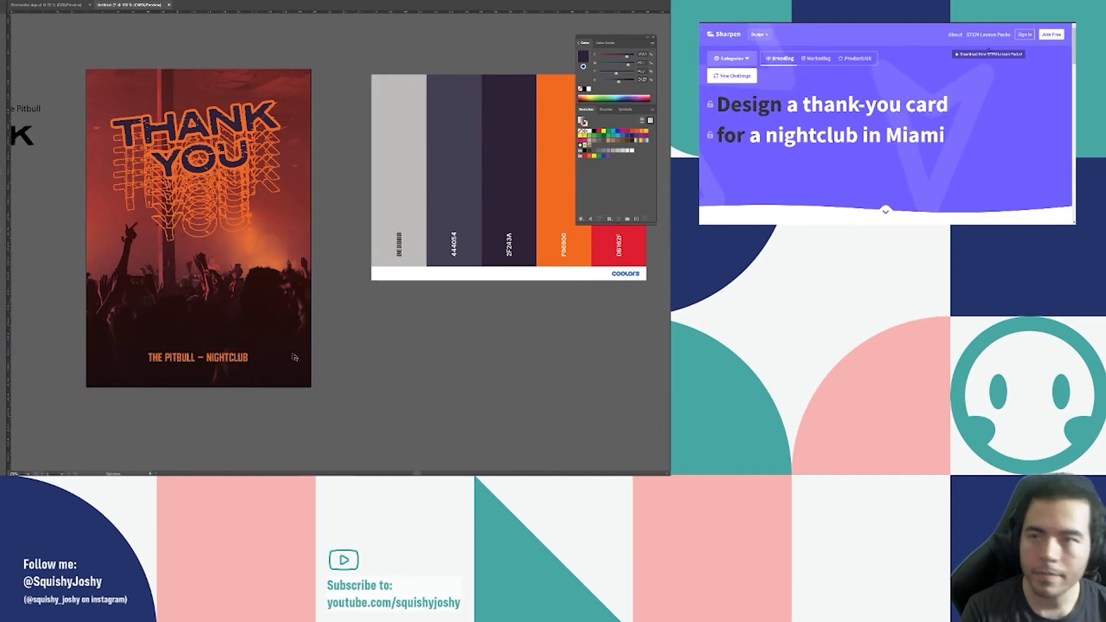
Extend the gradient rectangle higher up the card and stretch the THANK YOU outline blend down towards the club name.
click(295, 356)
scroll(292, 345, down, 1)
scroll(331, 266, up, 2)
key(a)
key(v)
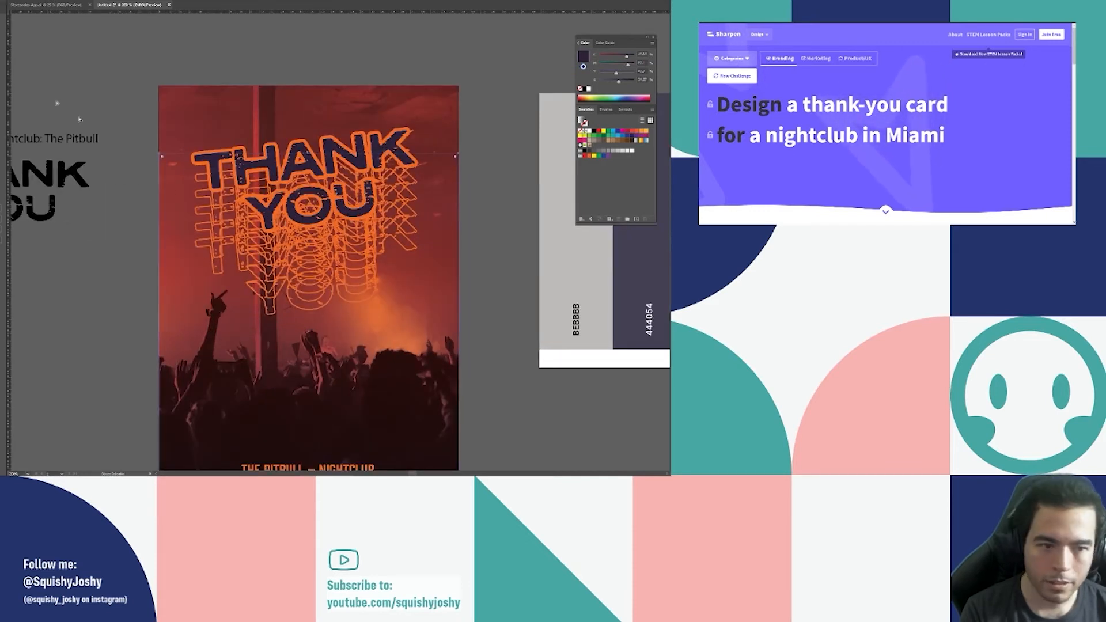
scroll(340, 256, down, 1)
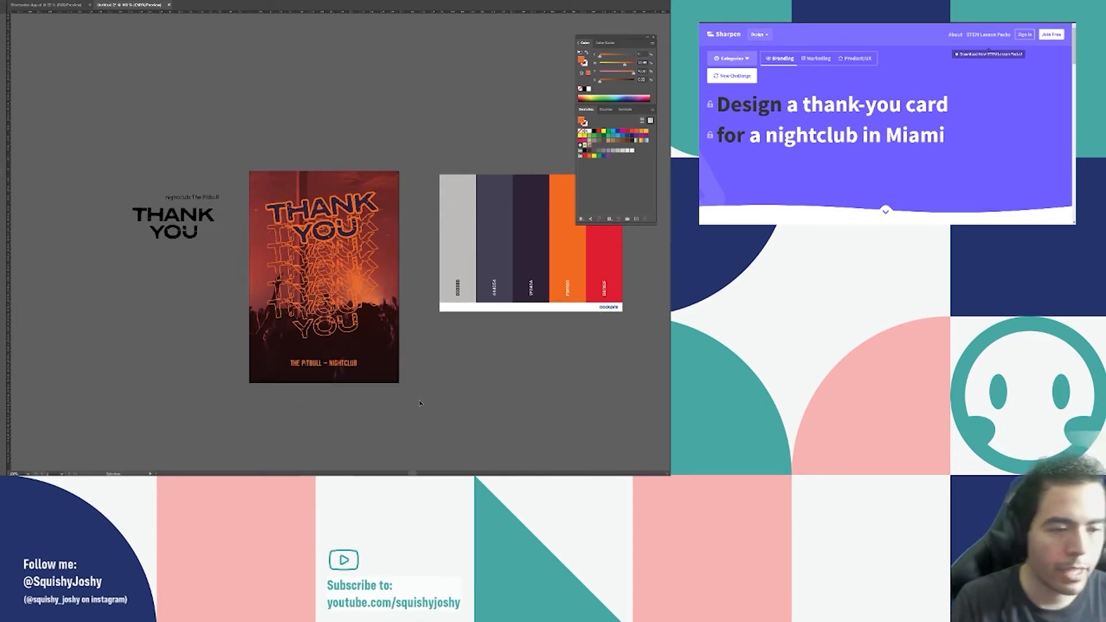
Nudge the club name line slightly to the right to centre it beneath the THANK YOU outlines.
scroll(439, 405, up, 1)
click(268, 348)
drag(268, 349, 268, 349)
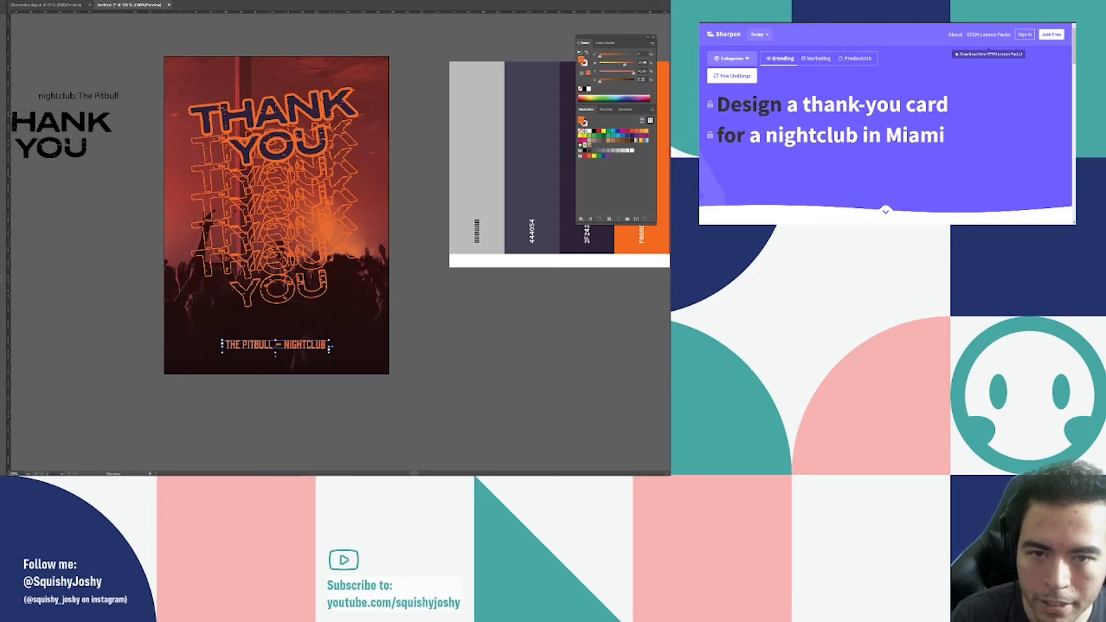
scroll(426, 366, down, 1)
scroll(409, 367, up, 2)
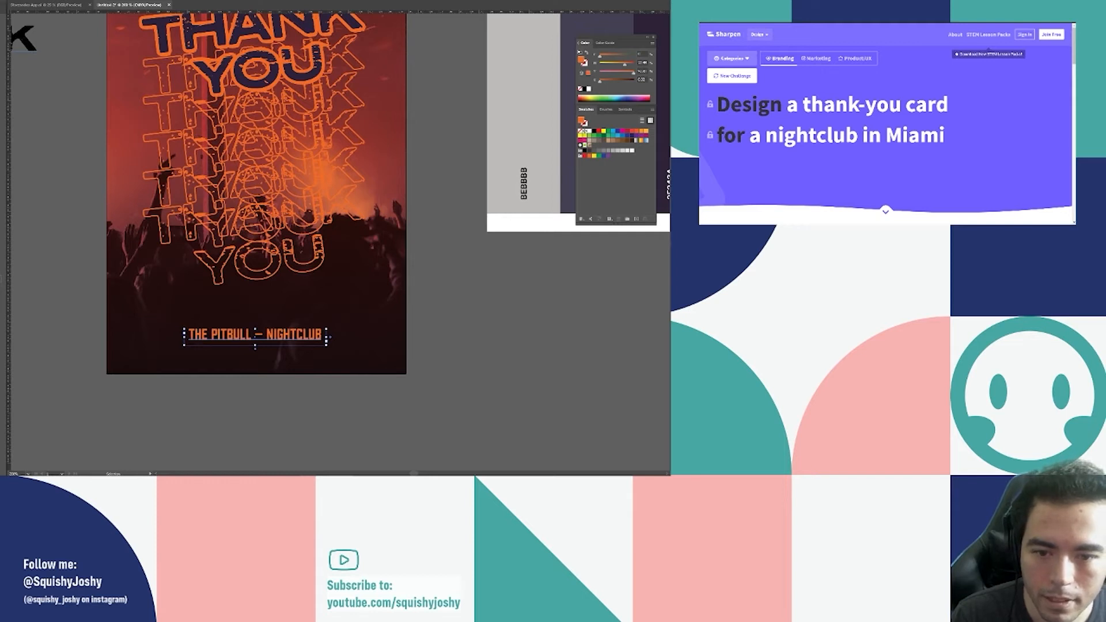
key(Right)
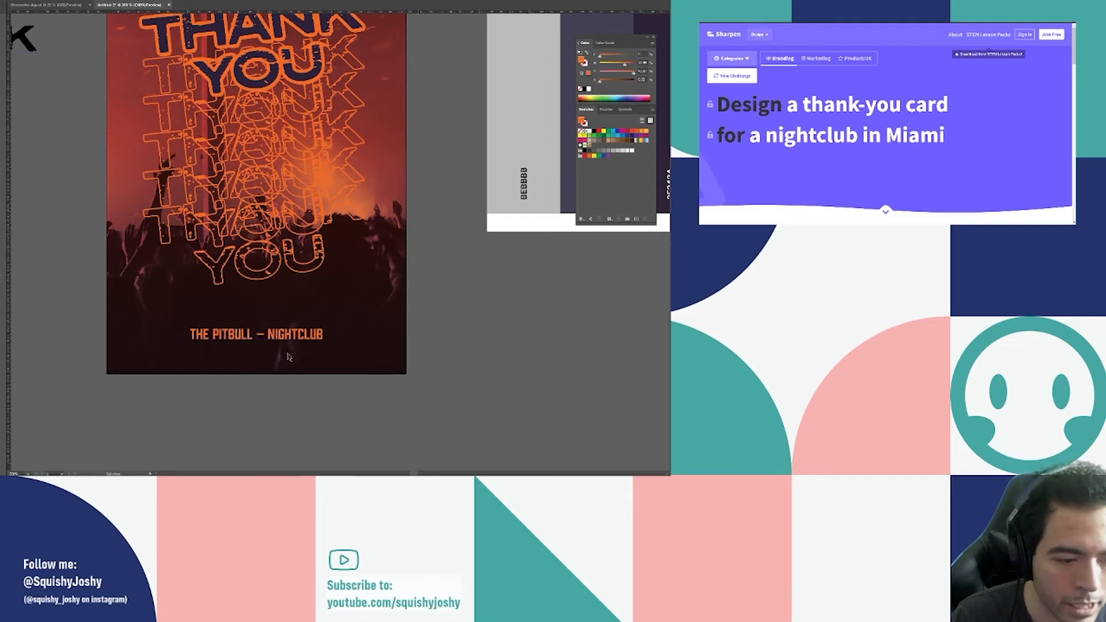
Duplicate the club name line, change its text to 24.02.21, and place copies in the card's two upper corners.
scroll(289, 357, down, 2)
scroll(299, 351, up, 1)
drag(283, 345, 141, 344)
double_click(167, 342)
key(ctrl+a)
text(a)
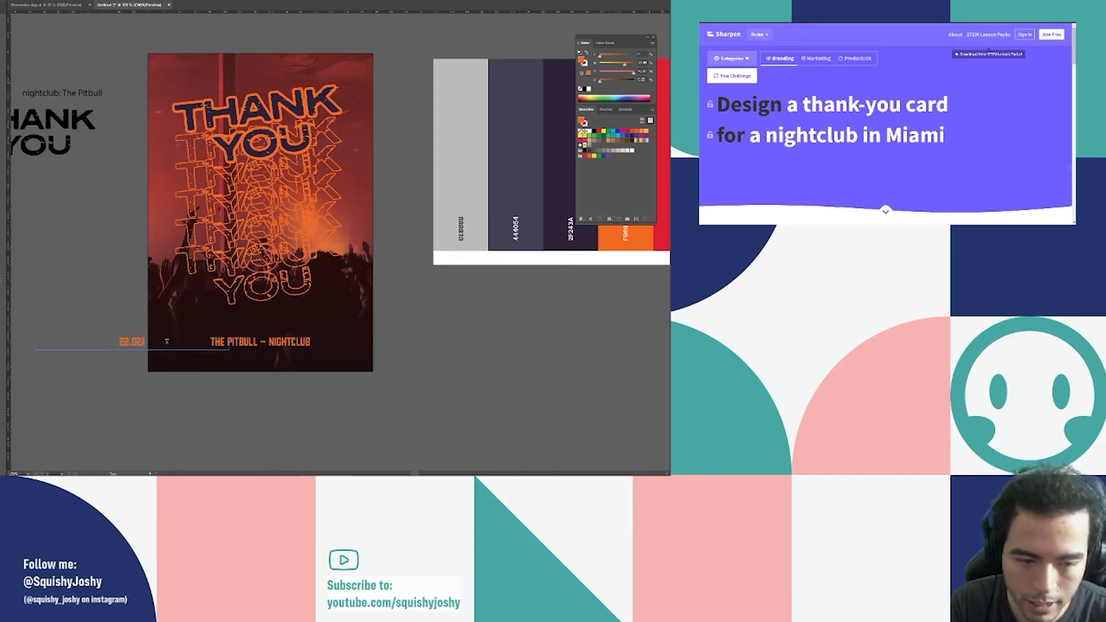
mouse_move(203, 471)
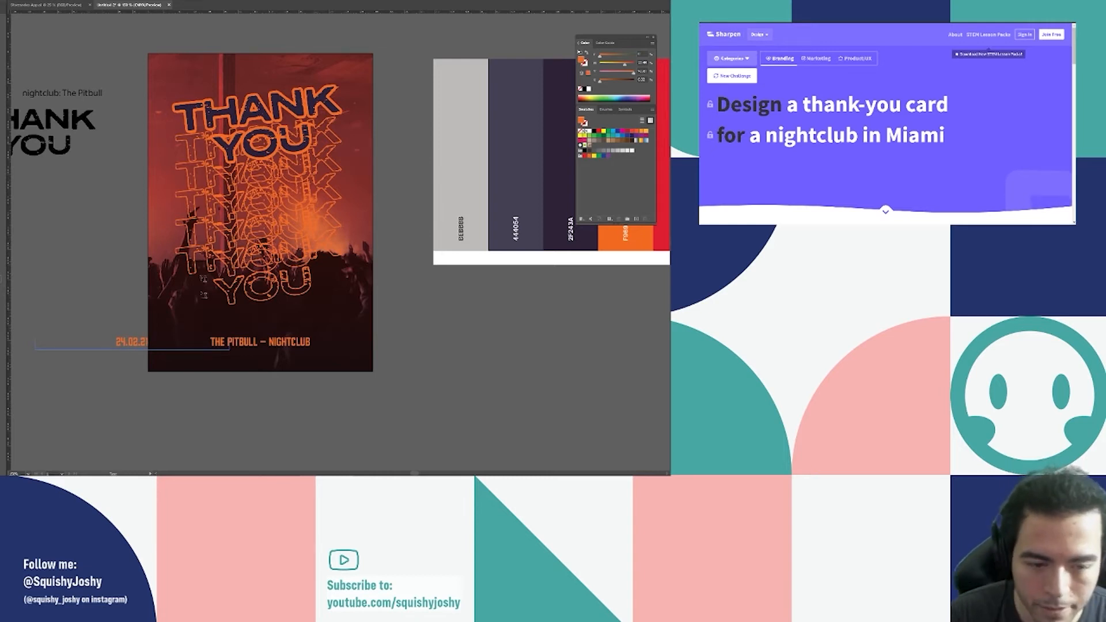
drag(229, 344, 67, 341)
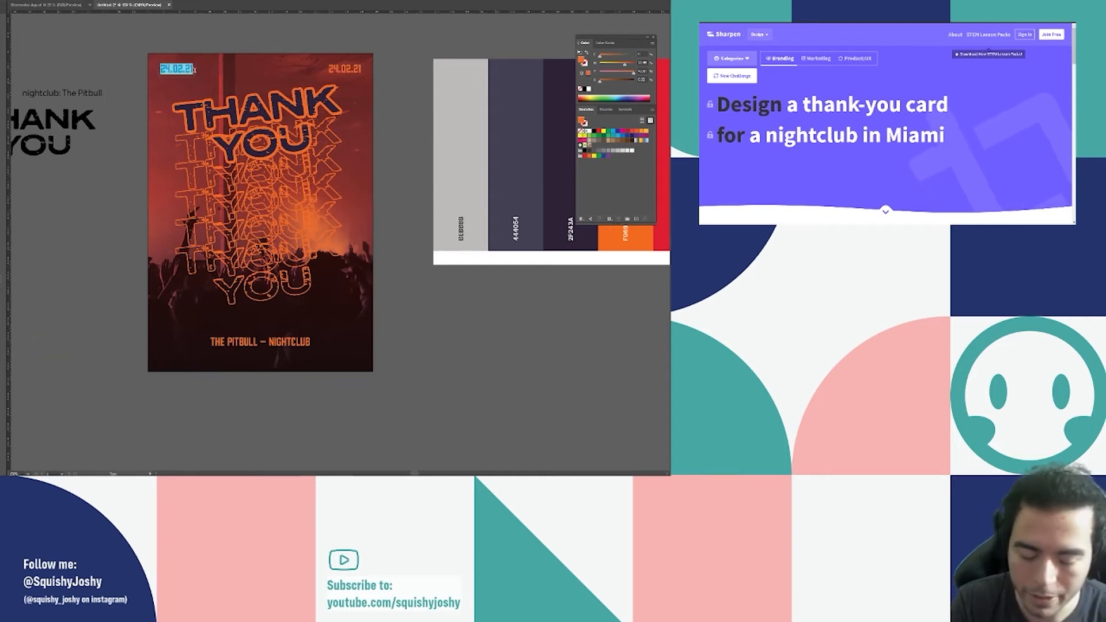
Replace the date in the card's upper-left corner with DJ FAST 'N' LOOSE.
text(DJ)
key(Escape)
drag(195, 70, 337, 123)
double_click(274, 72)
text(FAST N LOOSE)
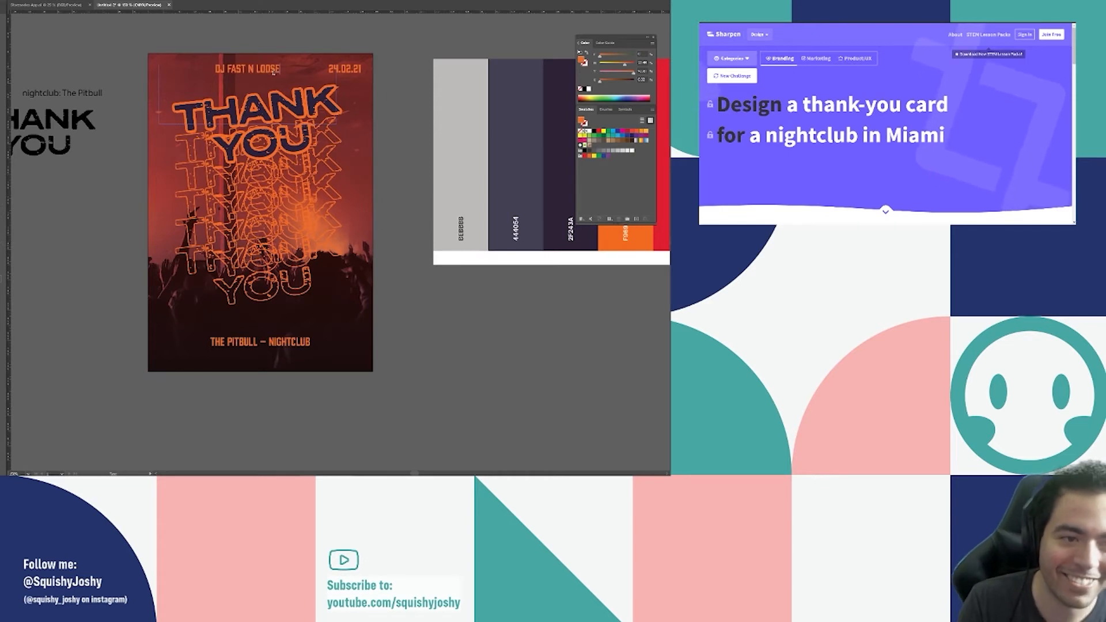
click(248, 67)
text(')
key(Right)
text(')
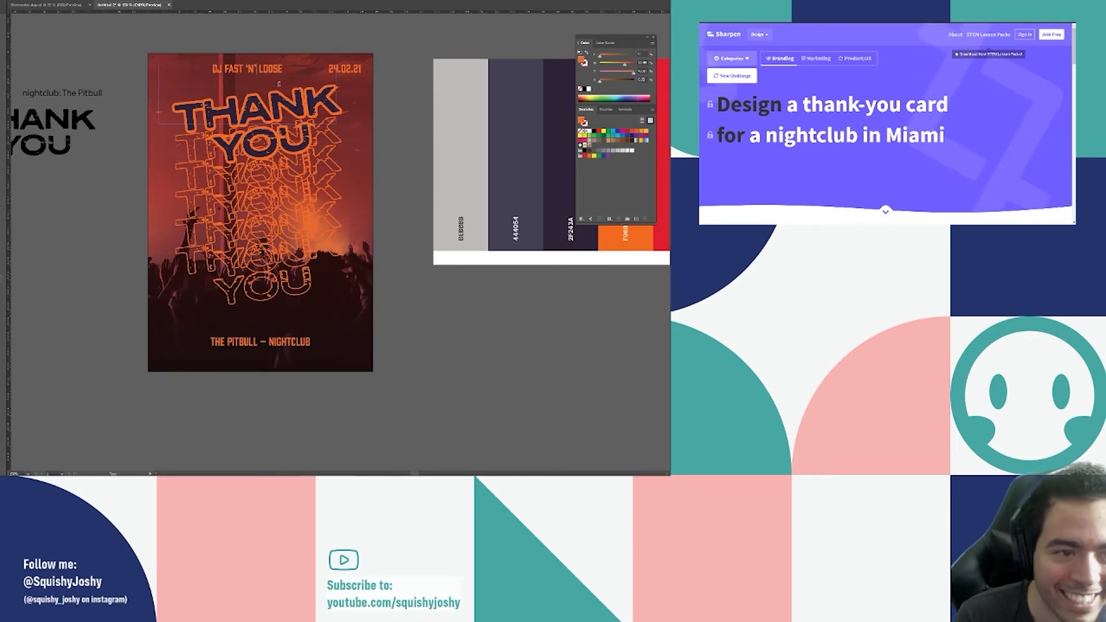
Set the 'N' with its quotation marks in the DJ line as superscript.
triple_click(261, 70)
double_click(250, 69)
drag(256, 69, 246, 68)
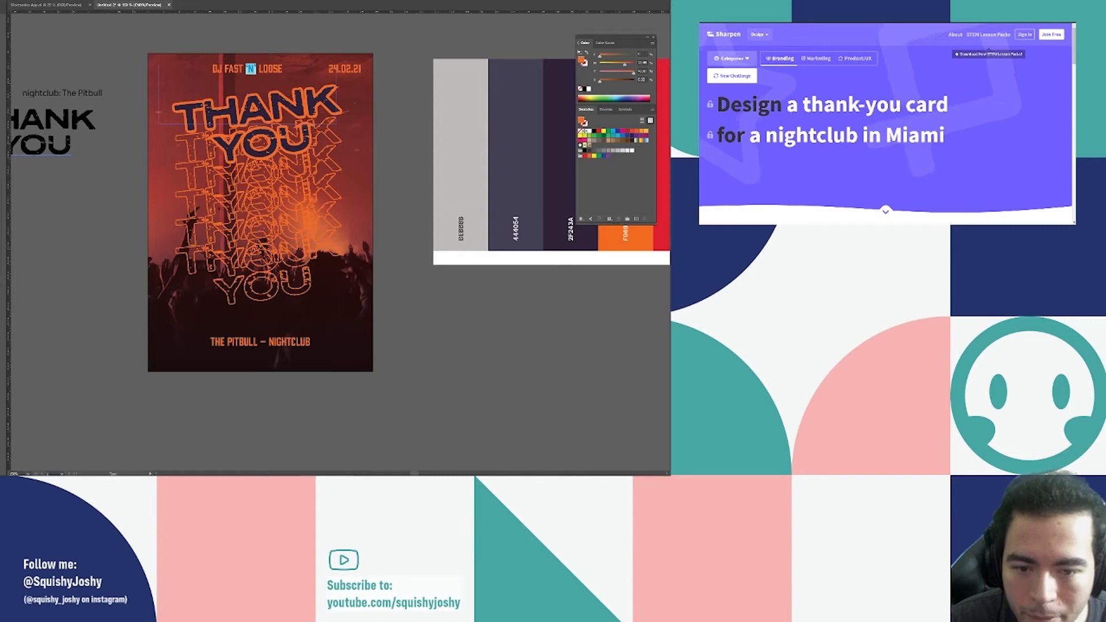
key(ctrl+shift+=)
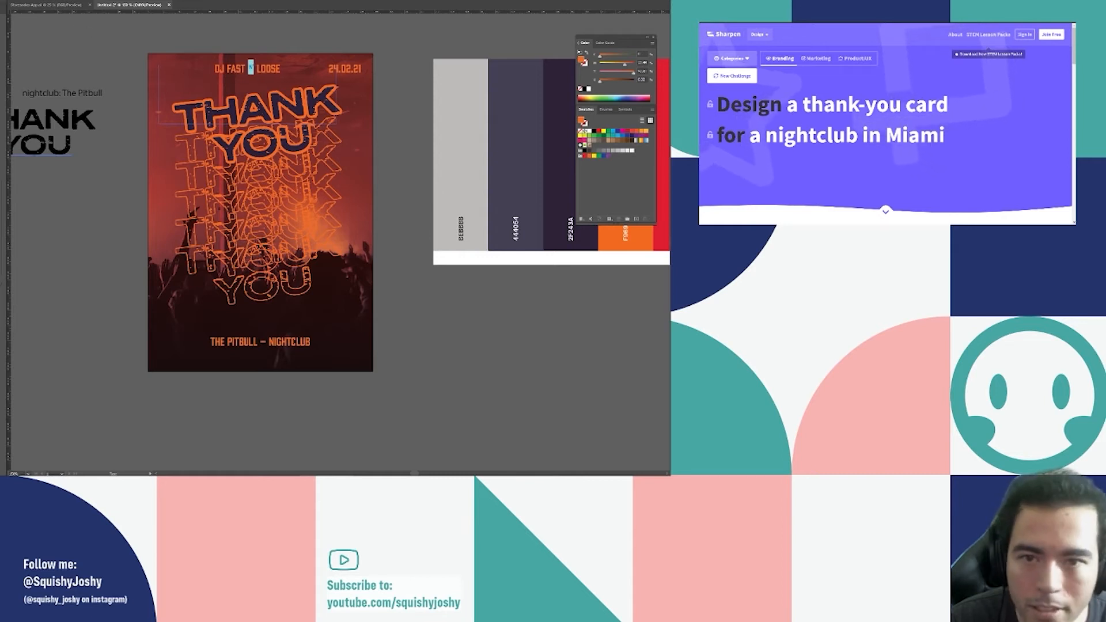
key(Escape)
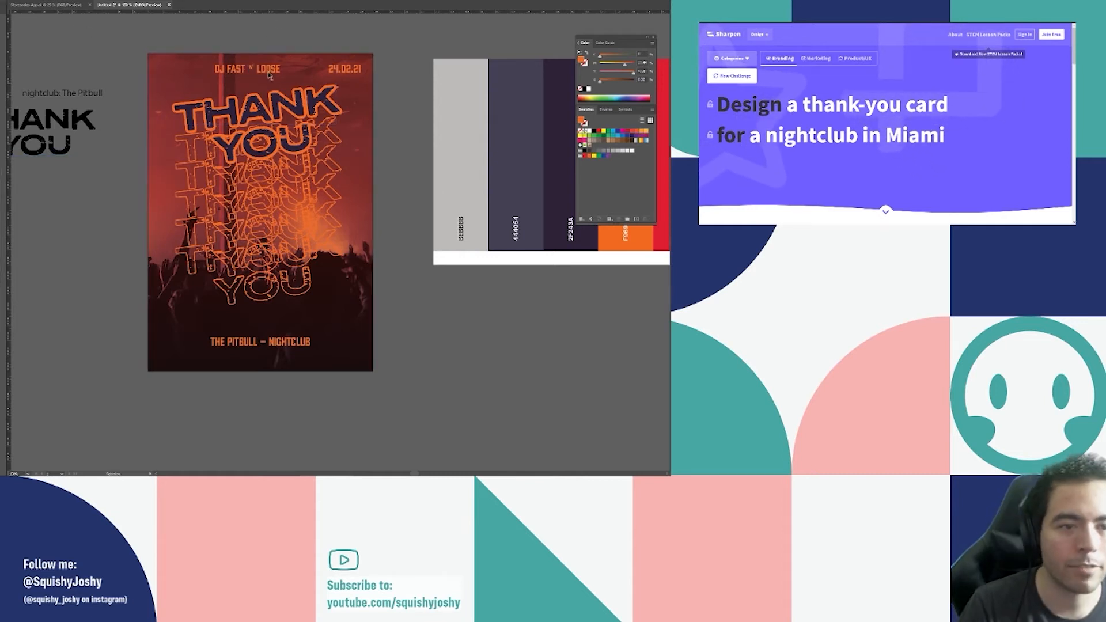
Move the DJ line into the card's upper-left corner, level with the date.
drag(337, 95, 226, 94)
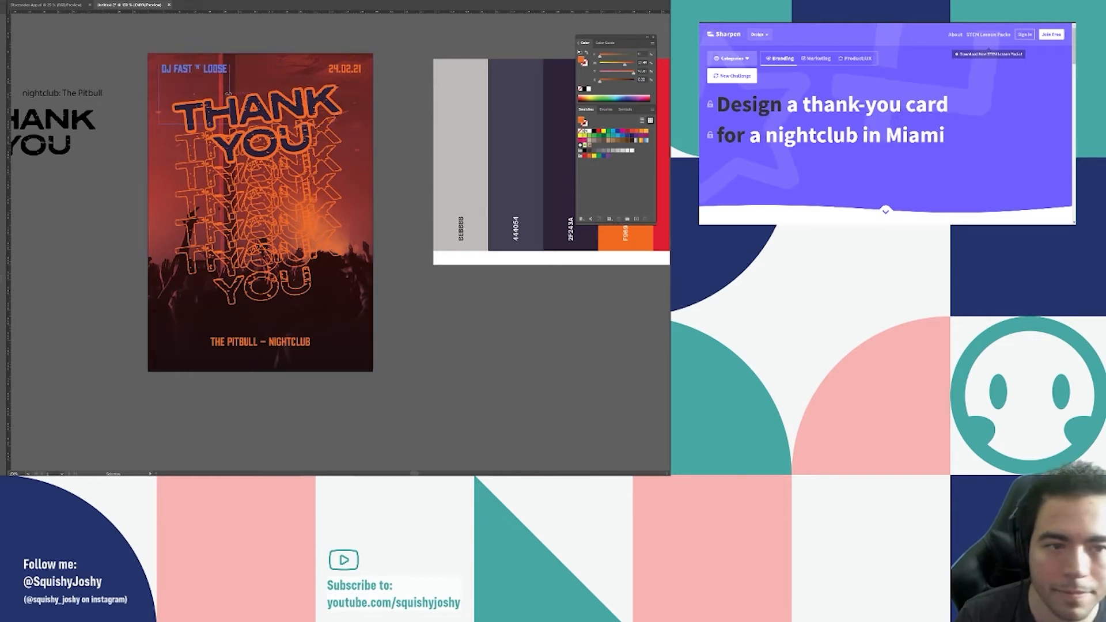
click(348, 82)
click(357, 68)
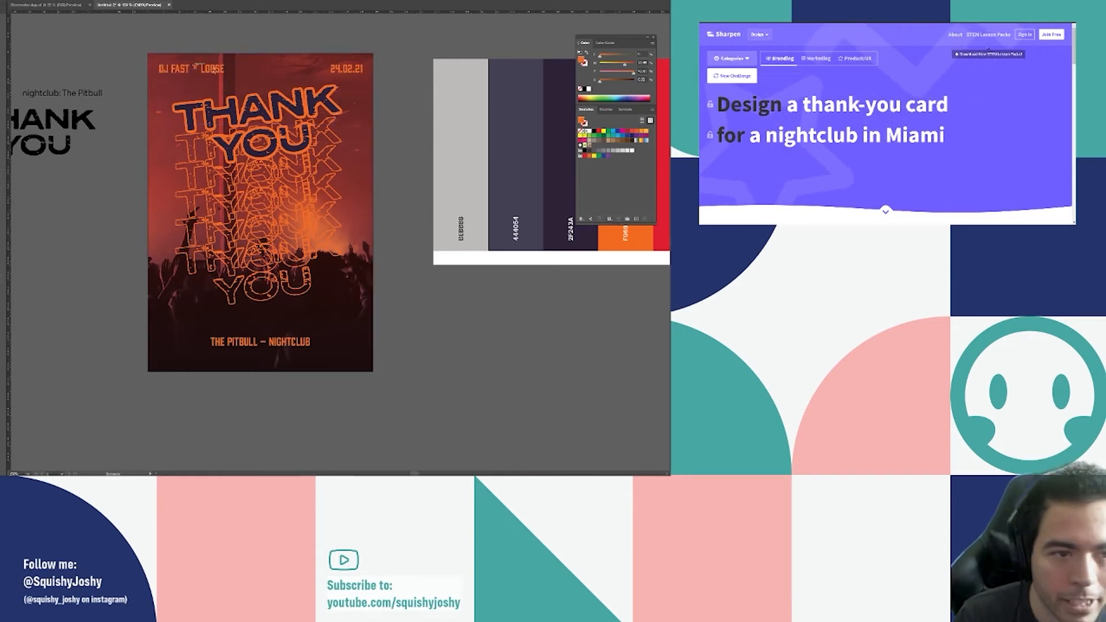
Draw a thin orange rectangle beside the final E of LOOSE, matching the height of the letter's bottom stroke.
key(m)
scroll(232, 72, up, 3)
scroll(192, 64, up, 5)
scroll(367, 137, up, 2)
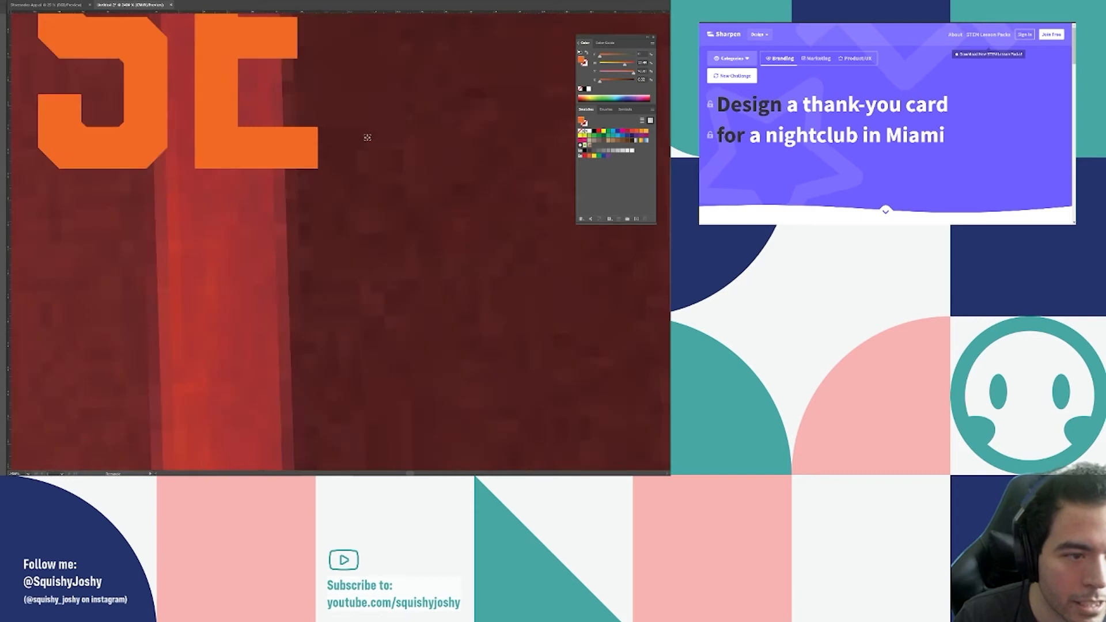
drag(290, 182, 216, 235)
drag(248, 181, 493, 221)
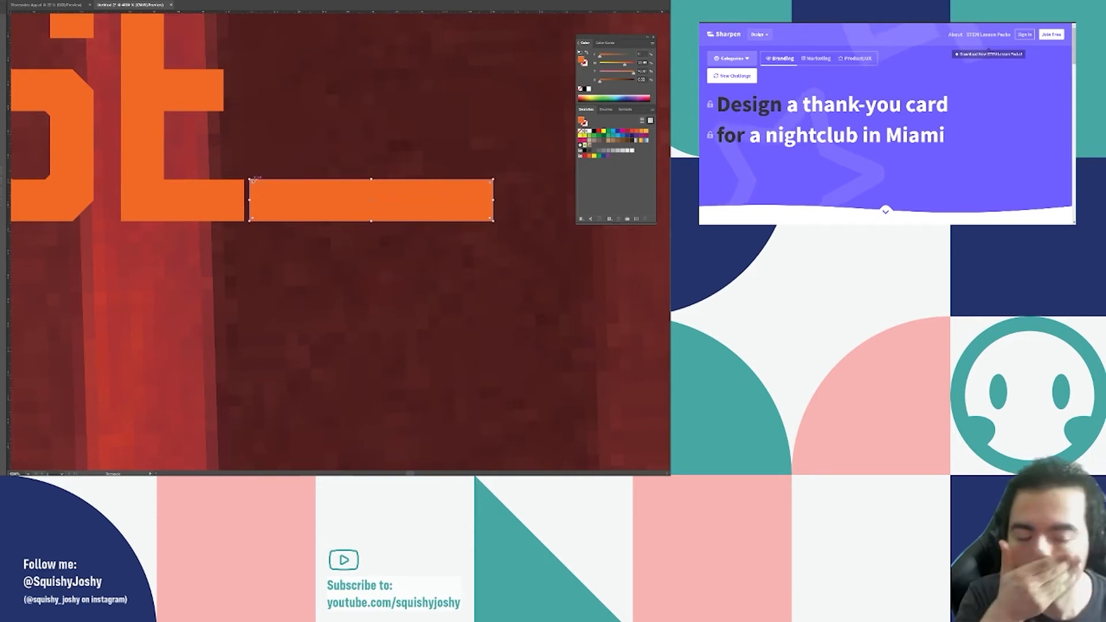
Join the orange bar to the end of LOOSE and stretch it across to the date.
scroll(256, 185, down, 1)
scroll(256, 185, down, 2)
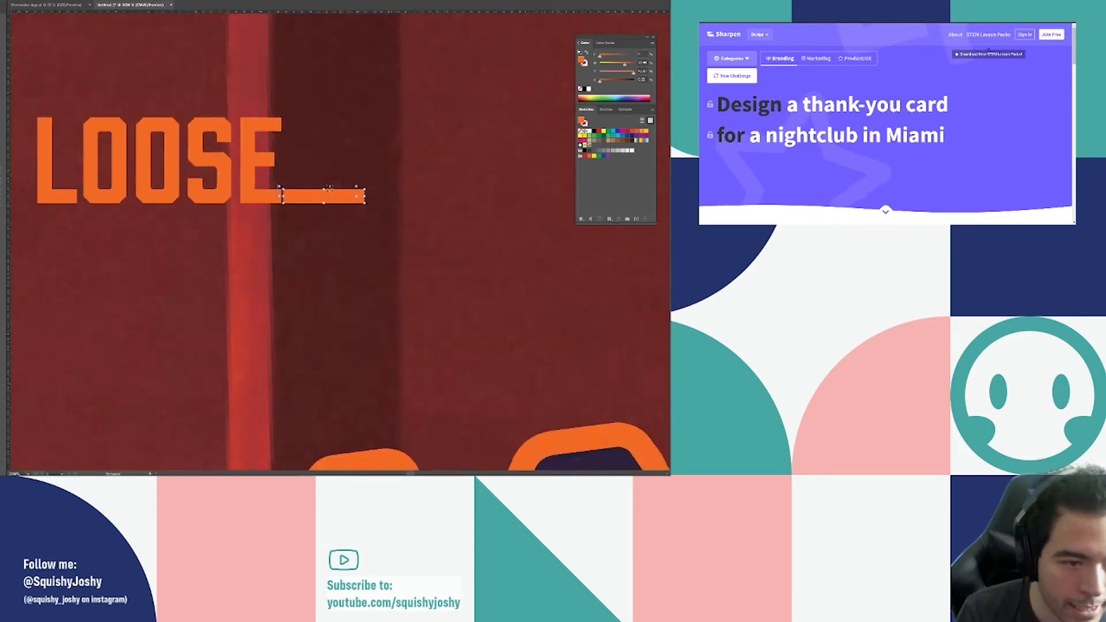
drag(296, 198, 307, 200)
scroll(343, 189, down, 3)
drag(386, 195, 577, 229)
scroll(155, 226, up, 3)
drag(396, 145, 32, 173)
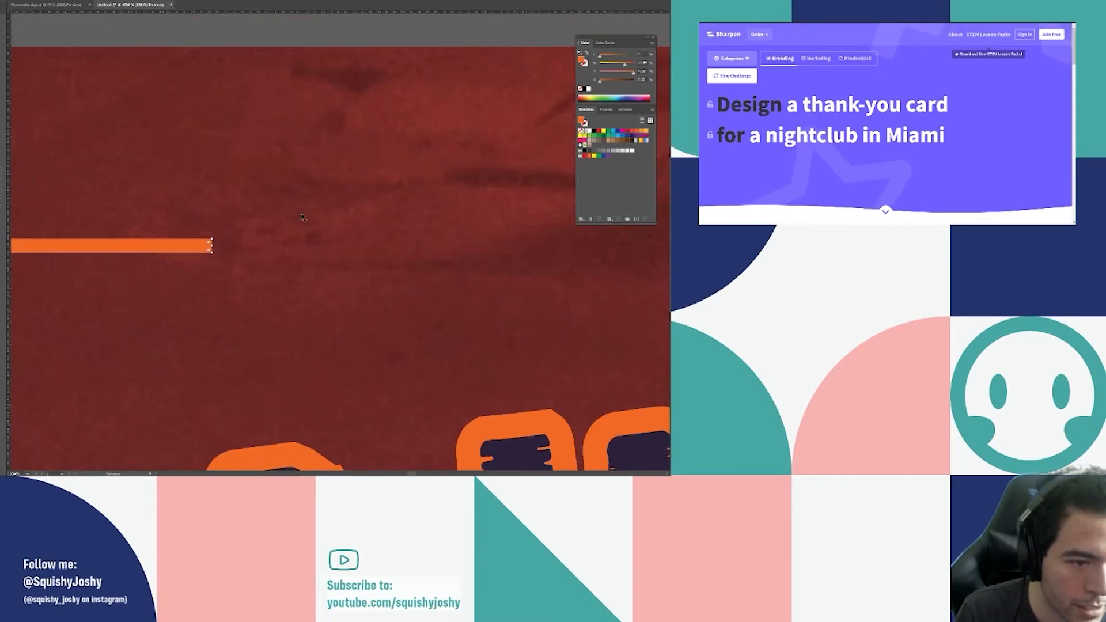
drag(316, 199, 163, 199)
scroll(163, 199, down, 3)
scroll(158, 226, up, 3)
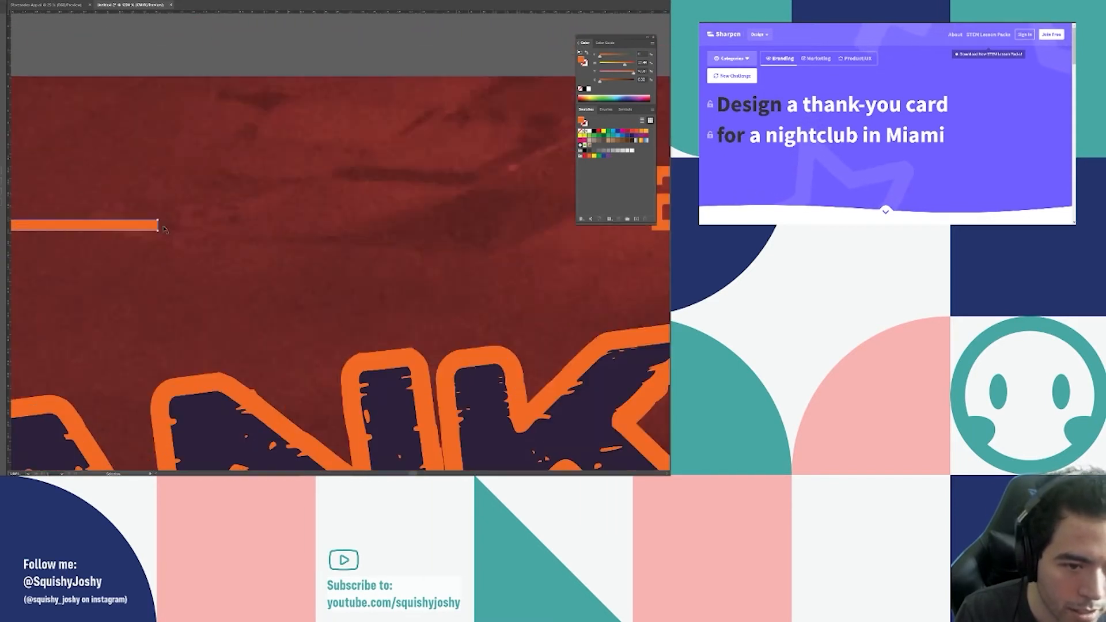
drag(157, 226, 406, 263)
scroll(296, 131, down, 5)
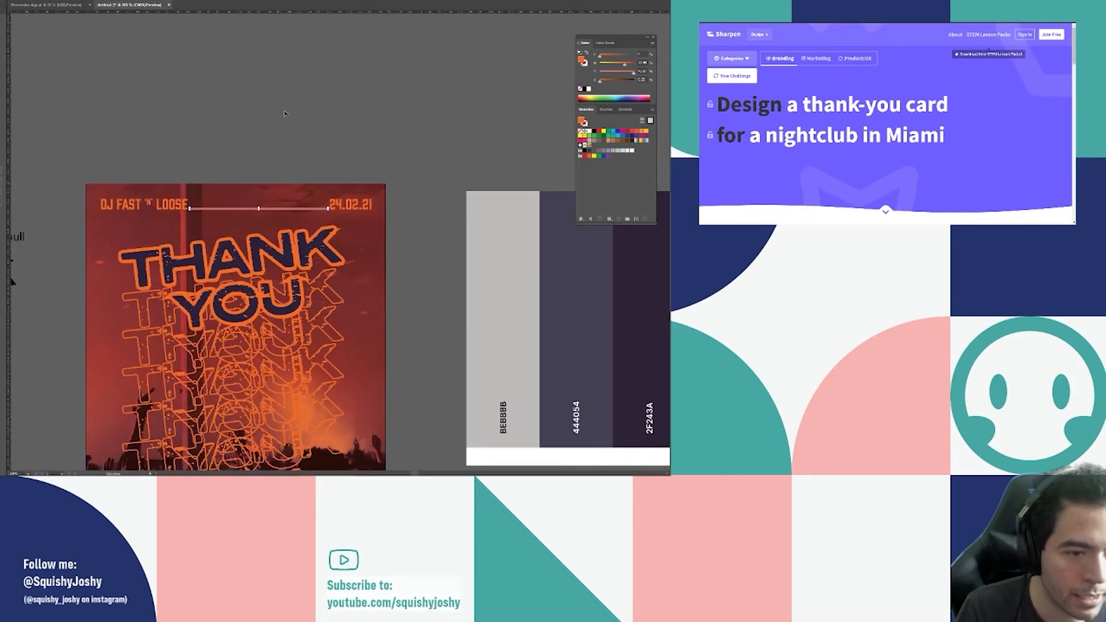
Trim the orange header bar to leave a small gap after LOOSE and before the date.
scroll(295, 132, up, 3)
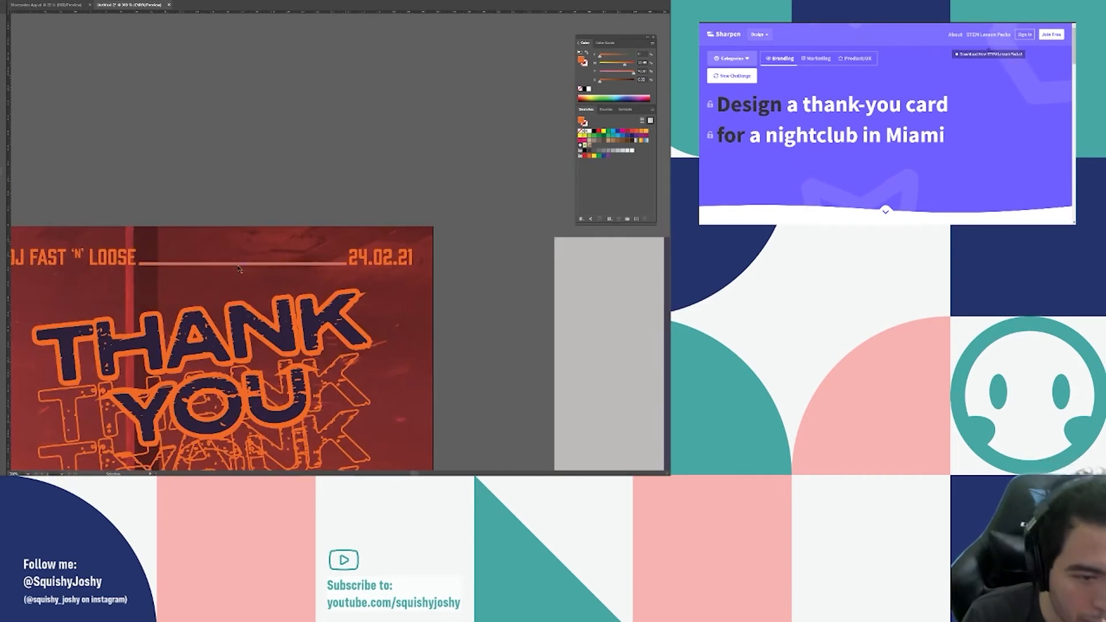
scroll(226, 276, up, 2)
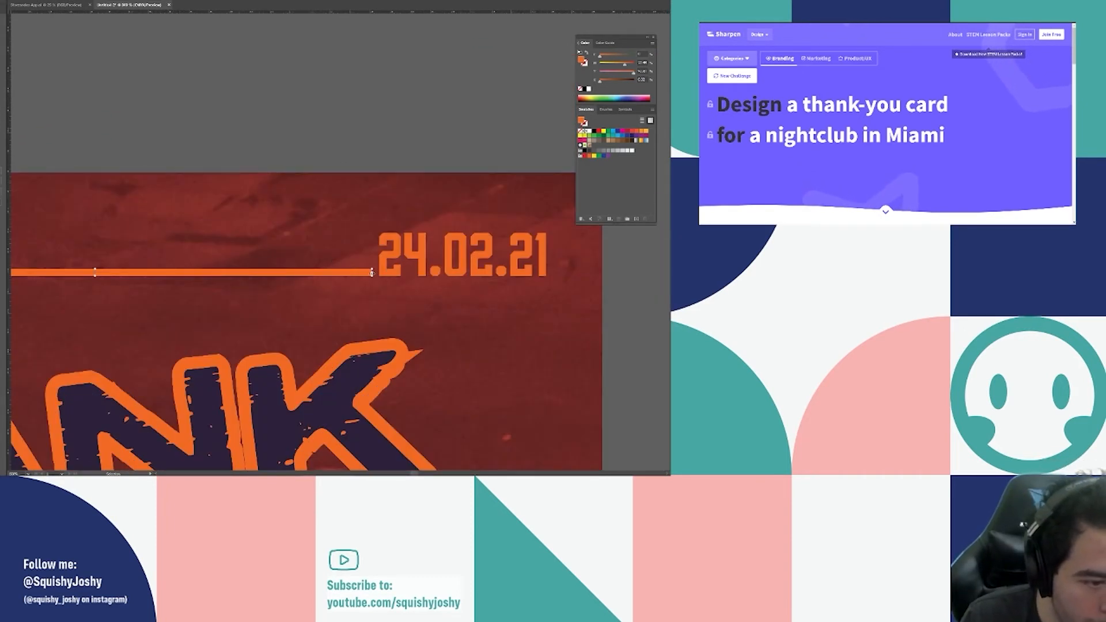
scroll(332, 149, down, 2)
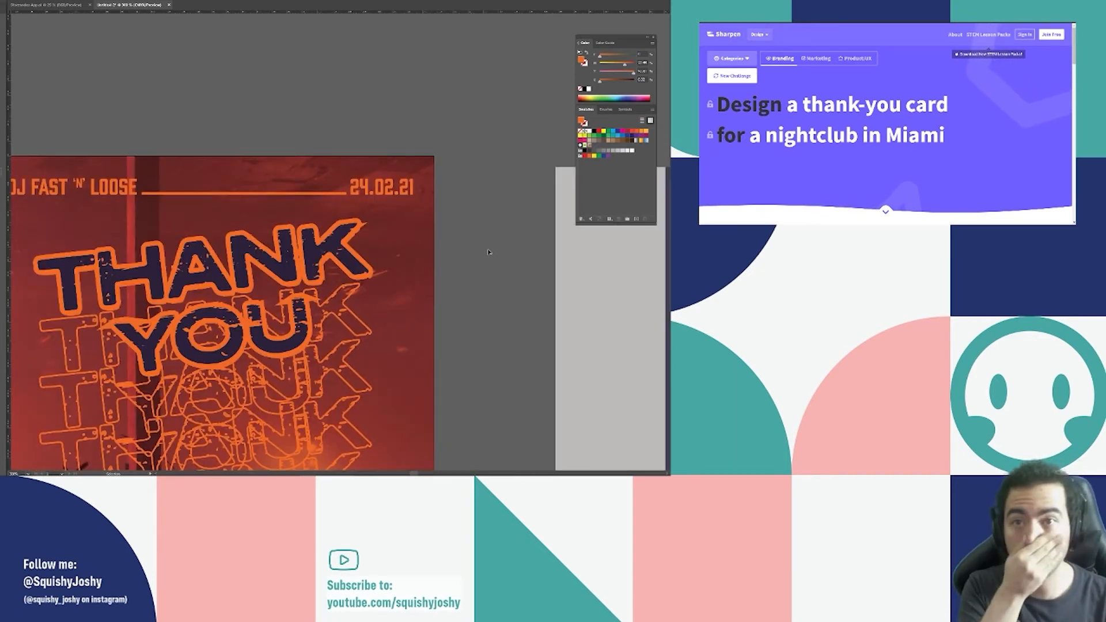
Move the stacked outlined THANK YOU copies off the card onto the empty canvas below the colour palette.
scroll(488, 251, down, 5)
scroll(325, 262, up, 2)
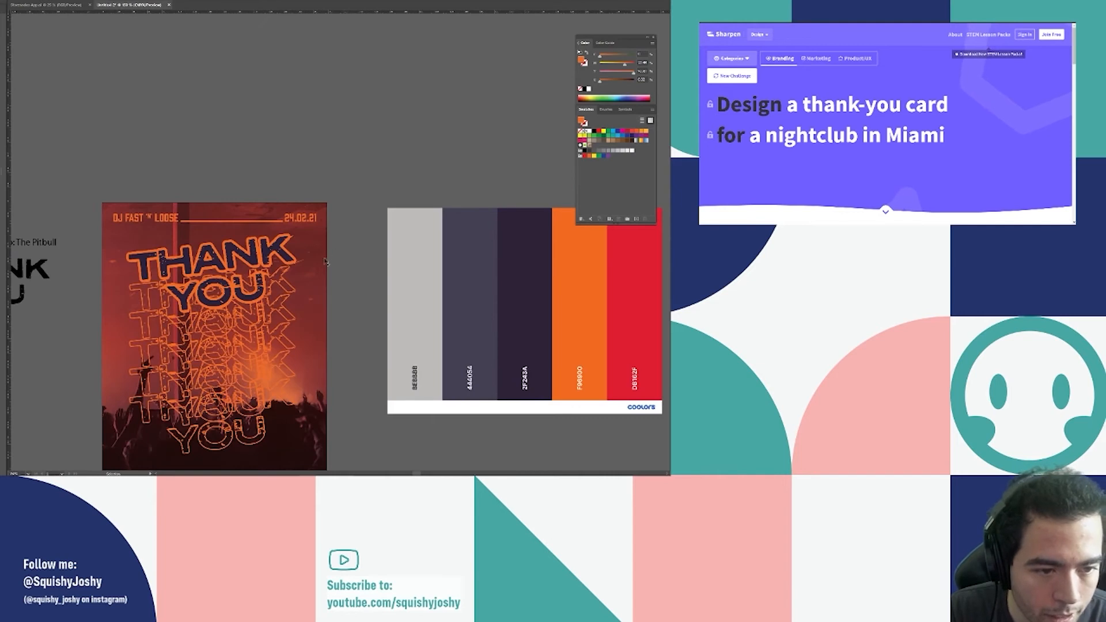
scroll(325, 262, down, 3)
click(216, 160)
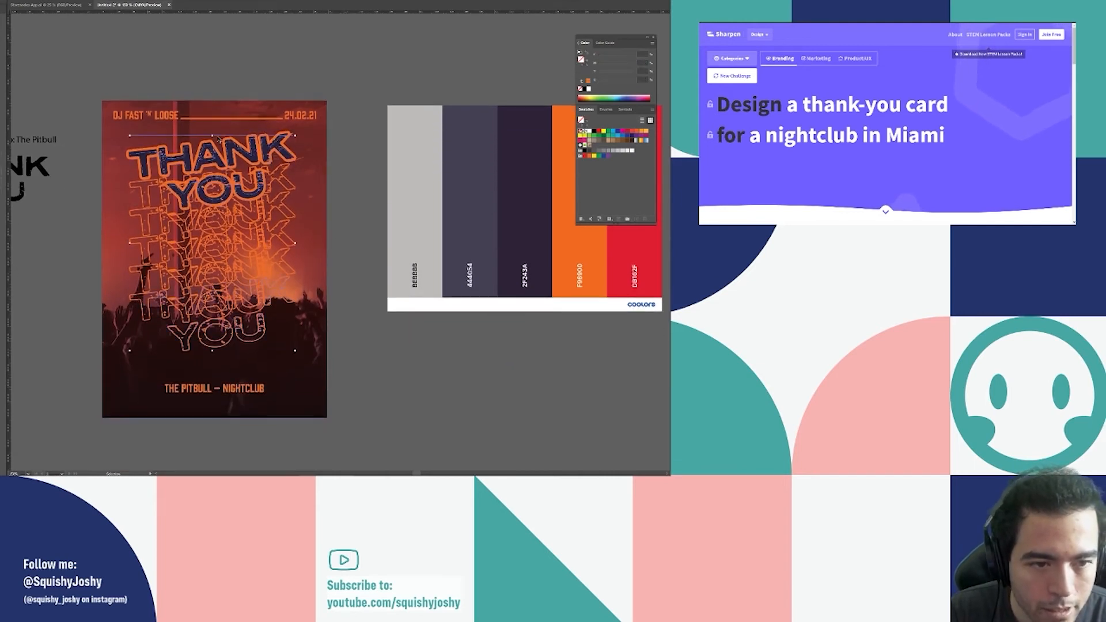
drag(179, 165, 165, 241)
key(ctrl+z)
click(243, 230)
click(242, 234)
drag(212, 136, 234, 183)
key(ctrl+z)
drag(244, 241, 507, 396)
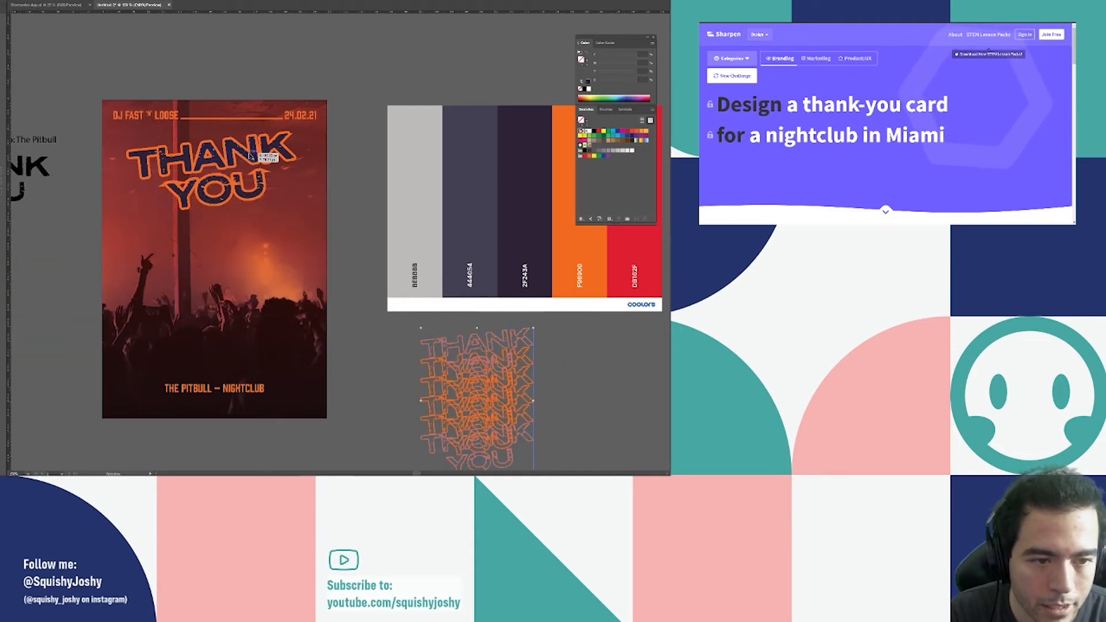
Move the solid THANK YOU lettering down toward the card's middle and enlarge it to about the full card width.
drag(249, 156, 250, 218)
drag(295, 189, 320, 183)
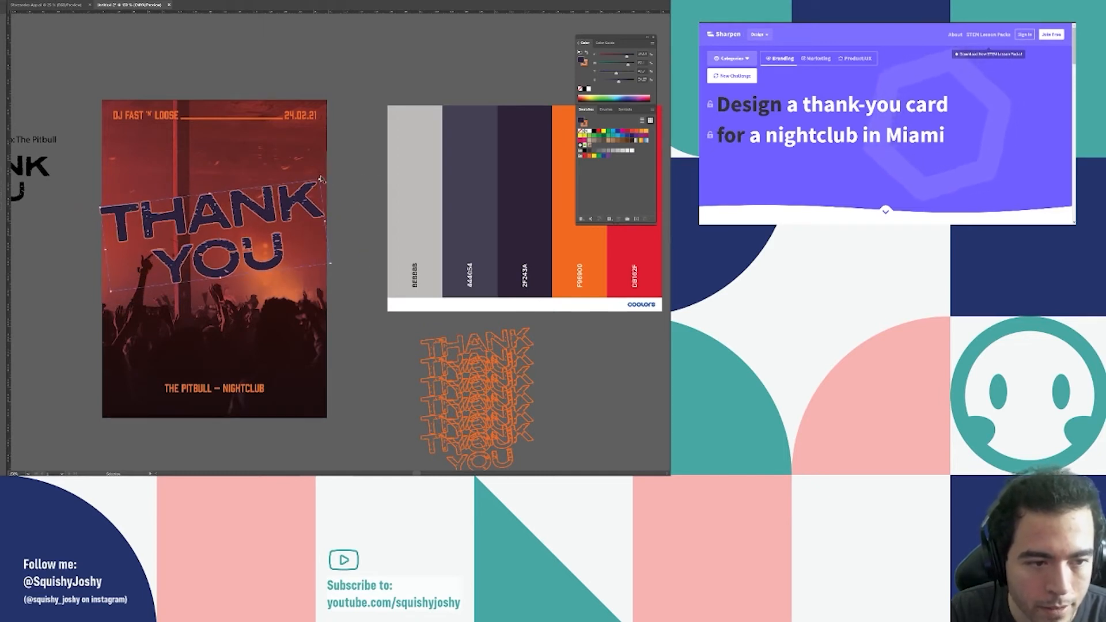
Move the DJ line beneath the orange bar on the card's right half and place the date lower under it.
drag(178, 120, 289, 148)
scroll(281, 115, up, 3)
drag(275, 199, 275, 261)
shift+click(269, 171)
drag(270, 171, 269, 205)
key(ctrl+z)
click(367, 218)
Duplicate the DJ line directly below itself and replace the copy's text with ELECTRO BEATS.
drag(288, 167, 287, 212)
double_click(284, 210)
key(ctrl+a)
text(ELECTRO BEATS)
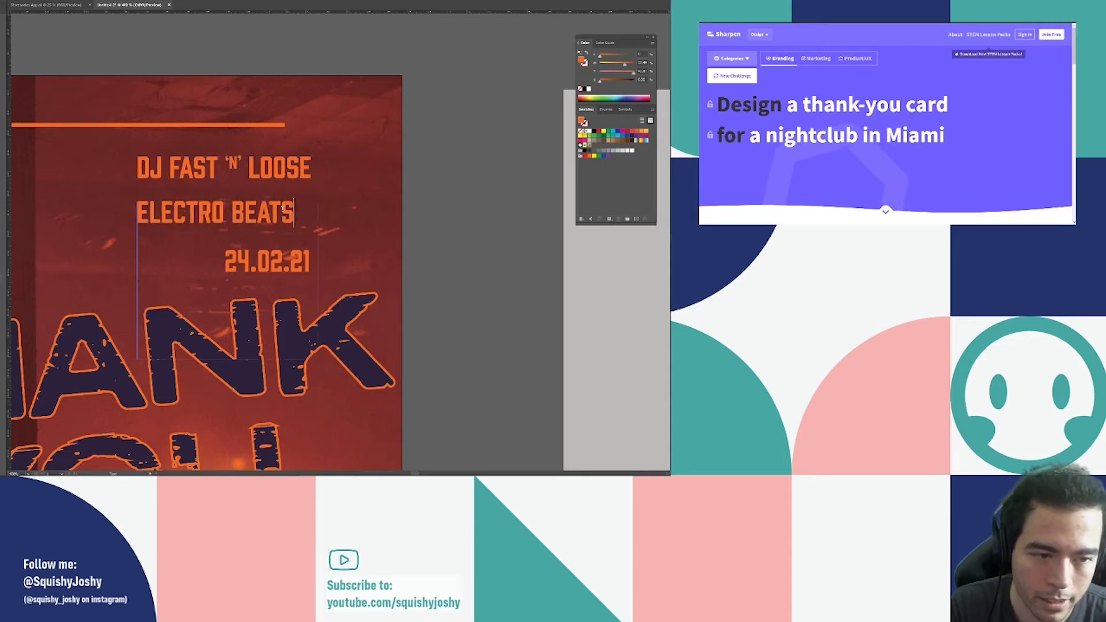
Replace the ELECTRO BEATS text with two lines reading EDM ONLY and FROM 8PM.
key(BackSpace)
key(BackSpace)
key(BackSpace)
key(BackSpace)
key(BackSpace)
key(BackSpace)
key(BackSpace)
key(BackSpace)
key(BackSpace)
key(BackSpace)
key(BackSpace)
key(BackSpace)
key(BackSpace)
text(EDM ONLY)
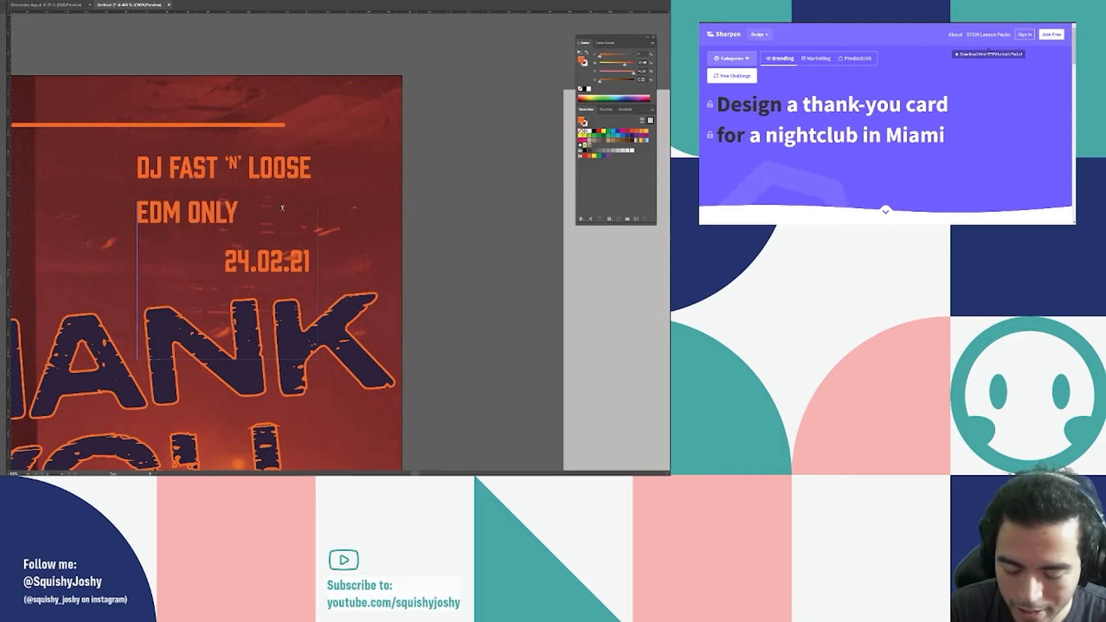
key(Return)
text(FROM )
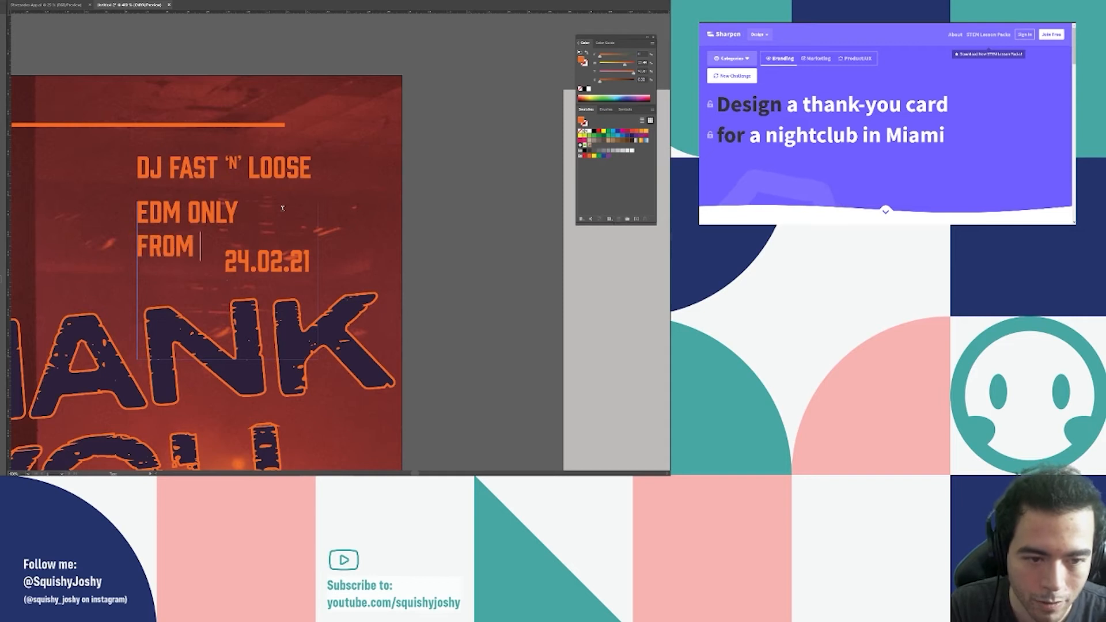
text(8)
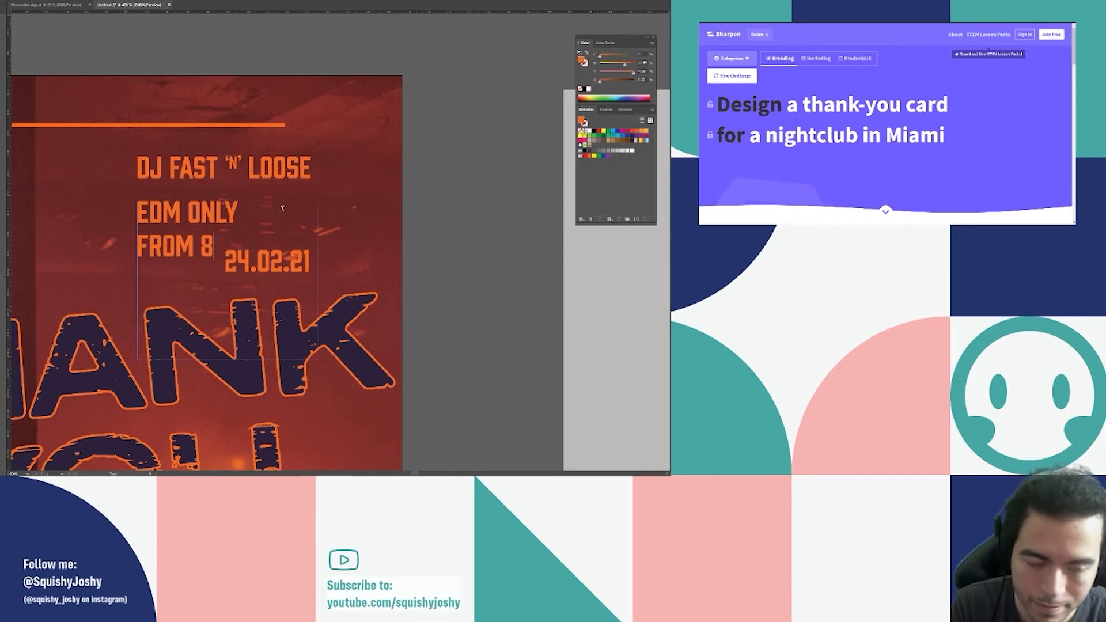
text(PM)
Right-align the EDM ONLY / FROM 8PM text and move it to the card's left half.
key(ctrl+a)
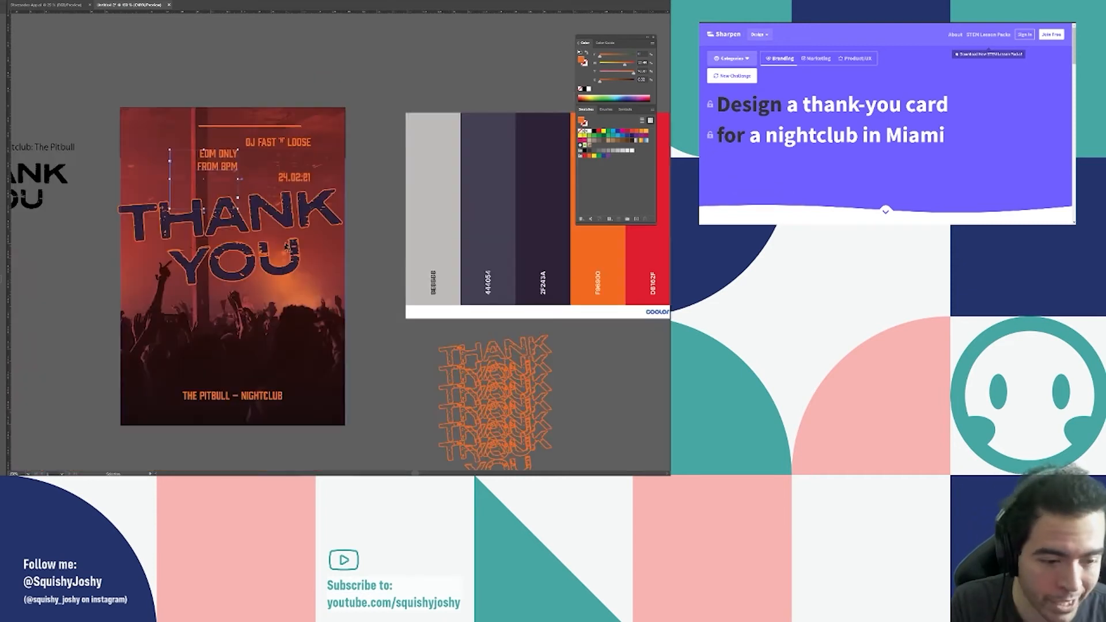
drag(218, 410, 221, 410)
scroll(241, 196, up, 1)
drag(206, 141, 168, 149)
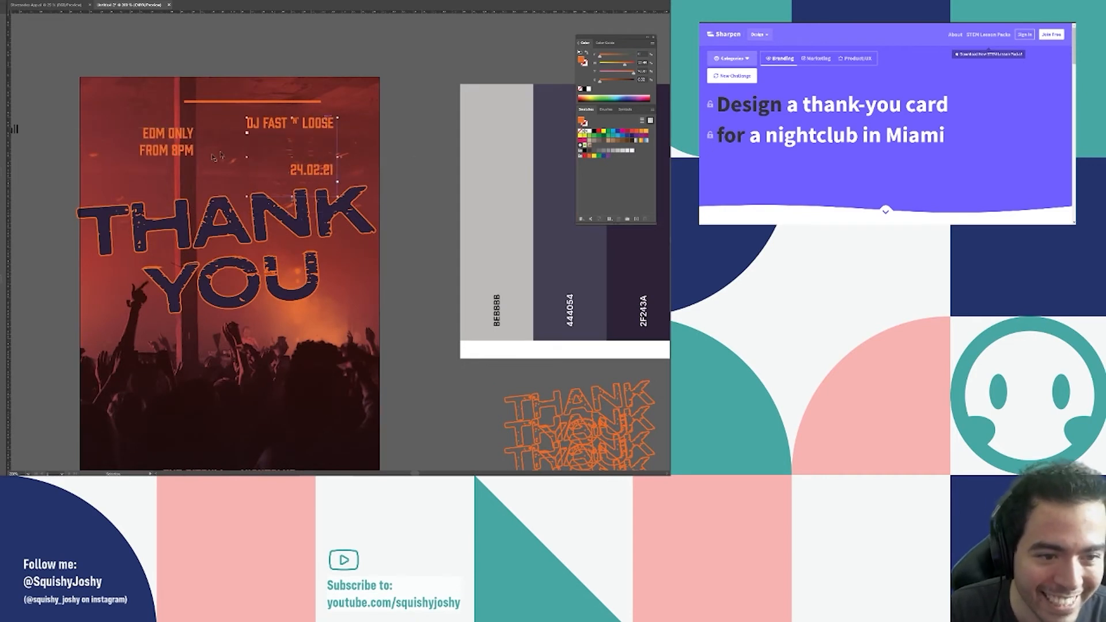
scroll(181, 138, up, 1)
click(178, 148)
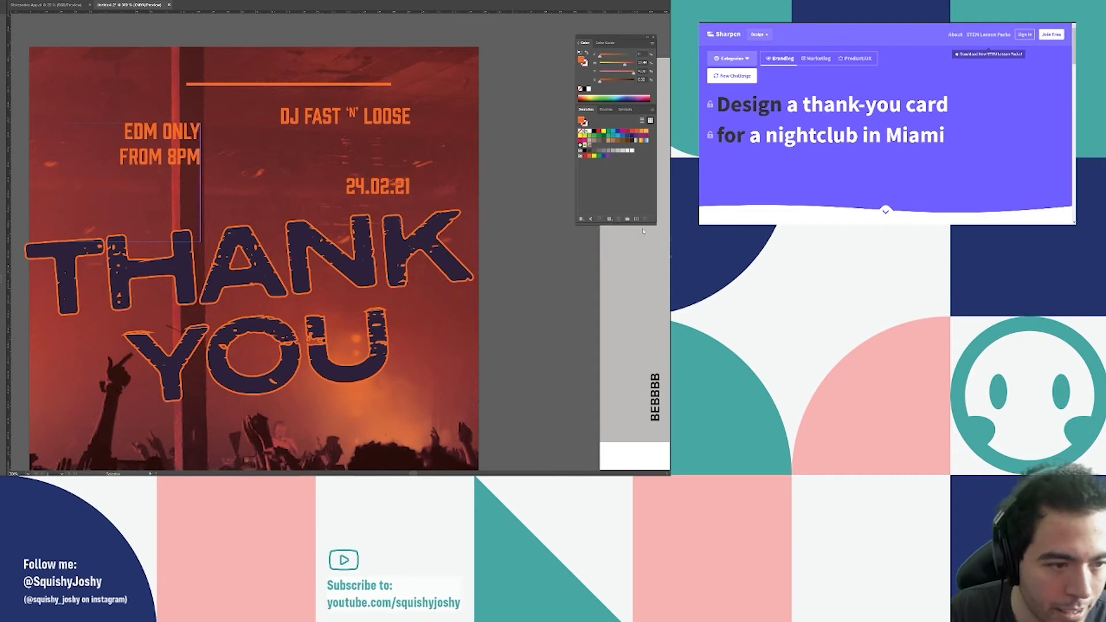
Check the calendar and change the date on the card to 26.02.21.
drag(365, 187, 356, 187)
click(665, 471)
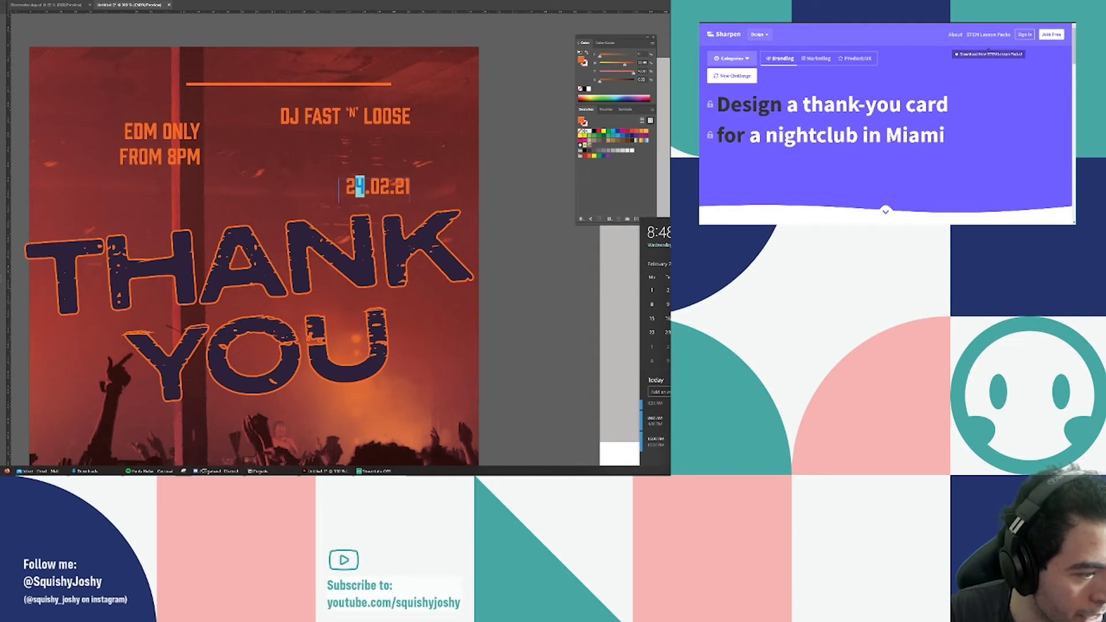
key(Escape)
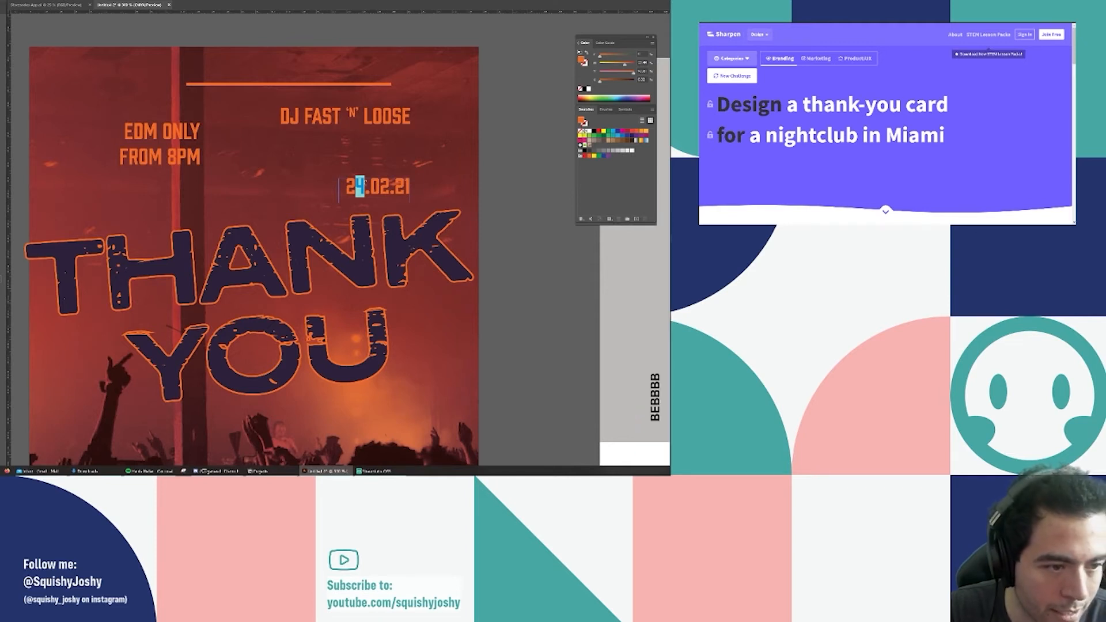
text(6)
key(Escape)
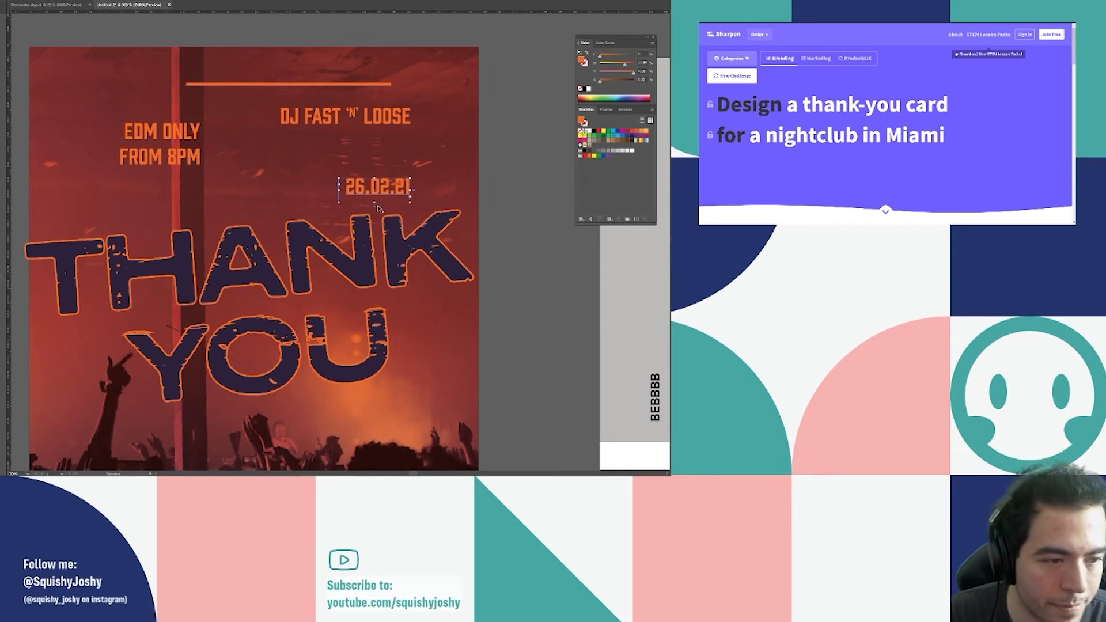
Add the lines FAST FRIDAYS and @ THE PITBULL below FROM 8PM in the details text.
double_click(169, 163)
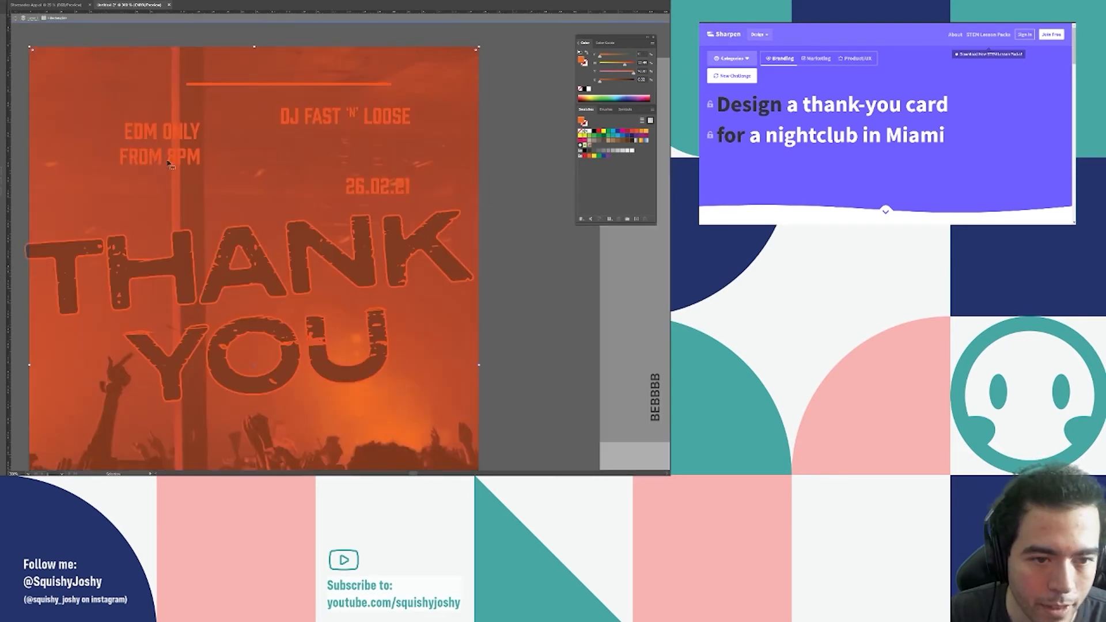
double_click(13, 171)
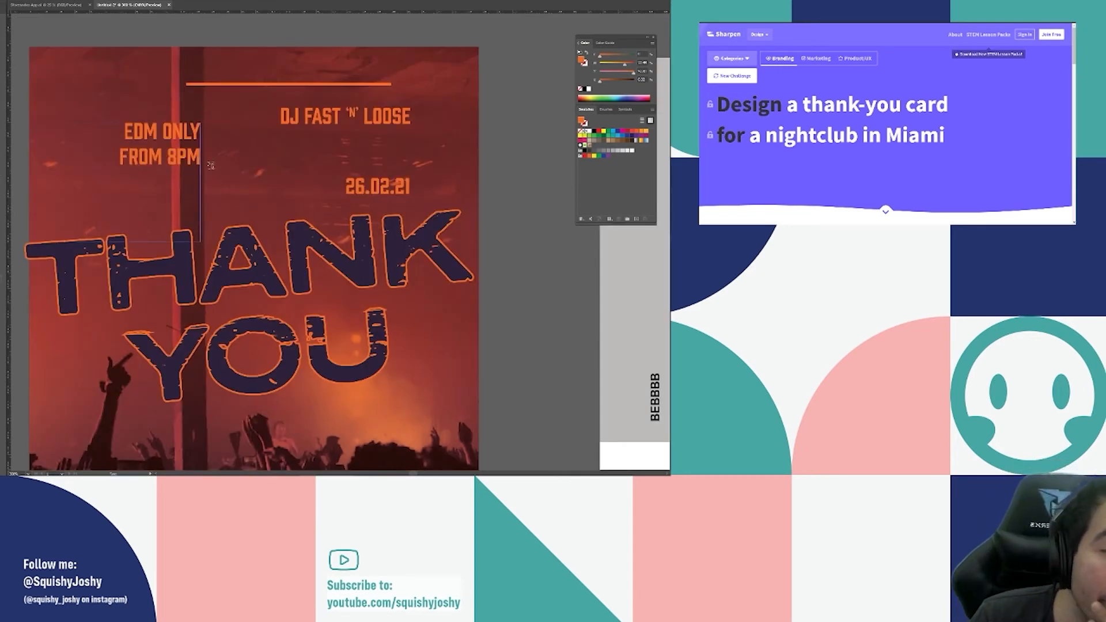
text(AST)
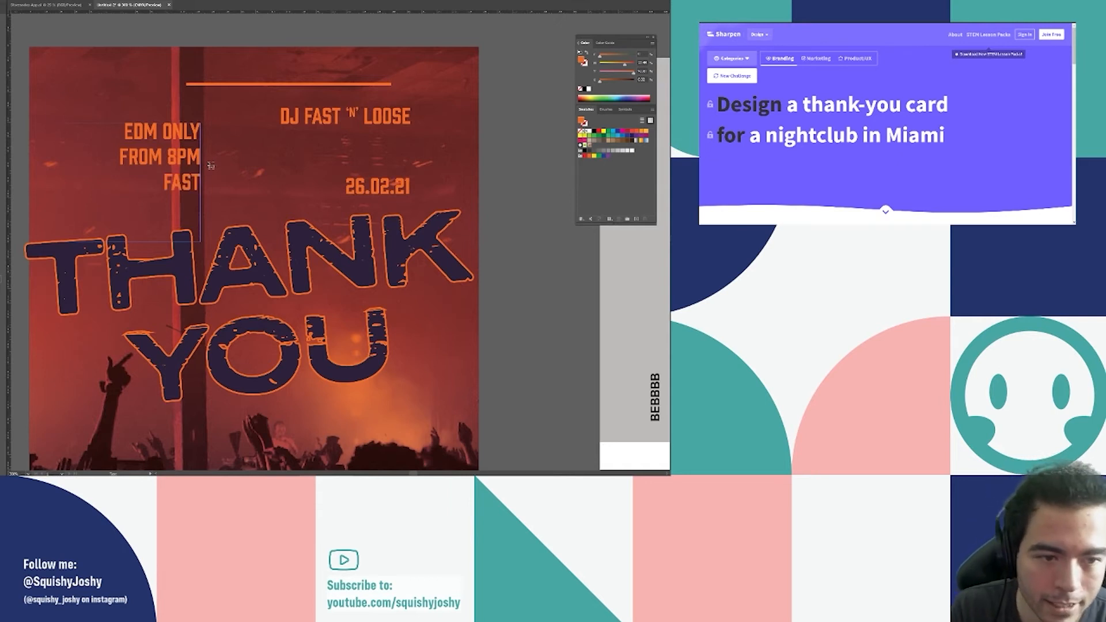
text(FRIDAYS)
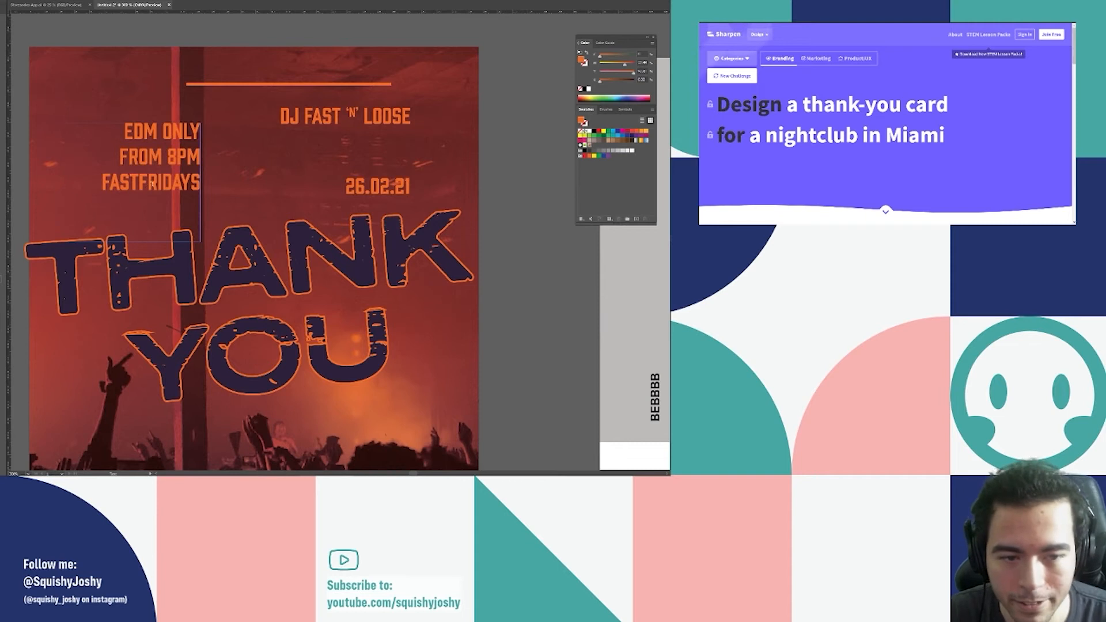
click(140, 182)
text(-)
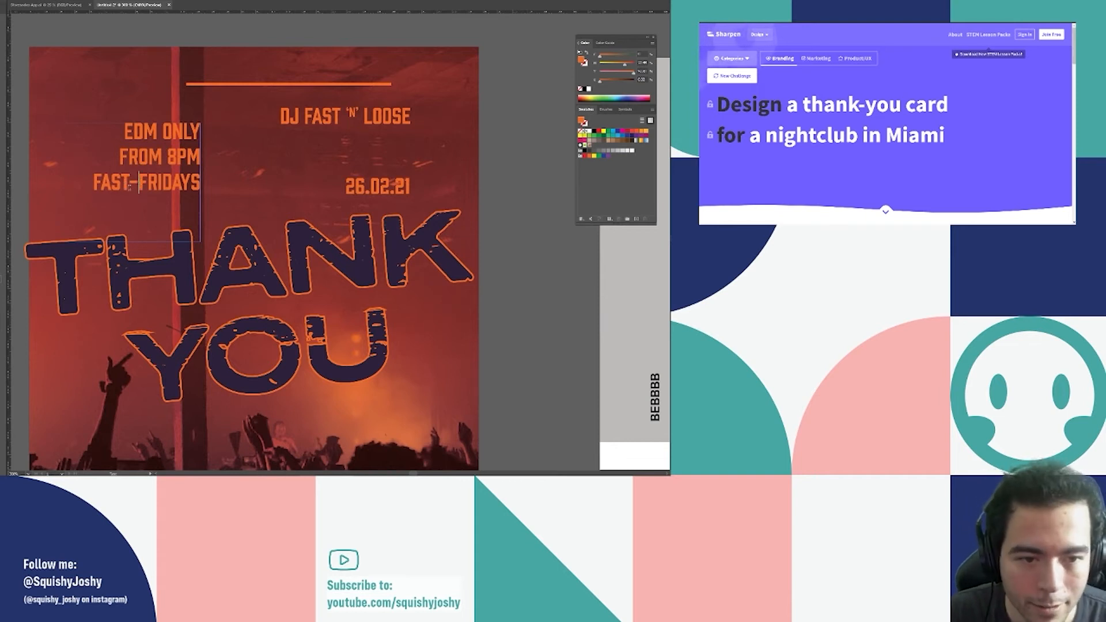
key(BackSpace)
text(FRIDAYS )
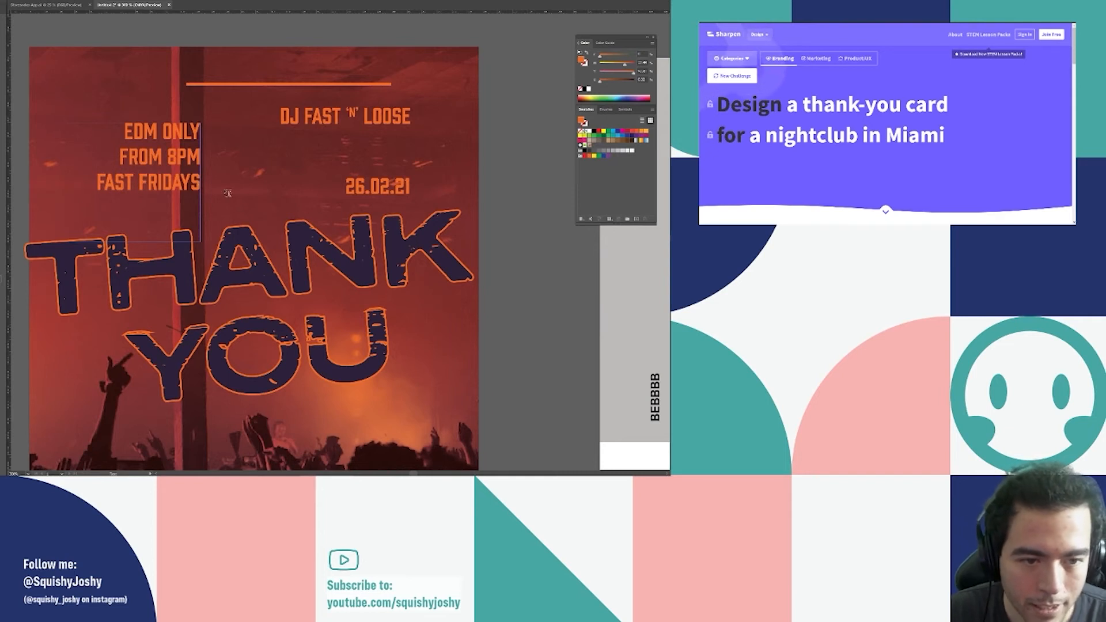
text(@)
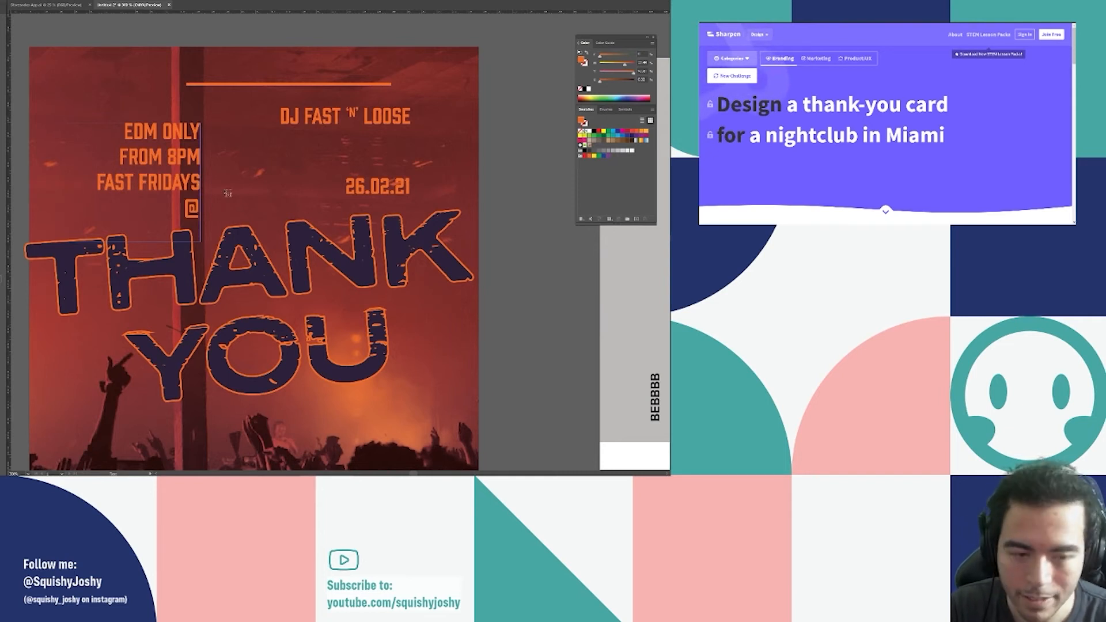
text( THE PITBULL)
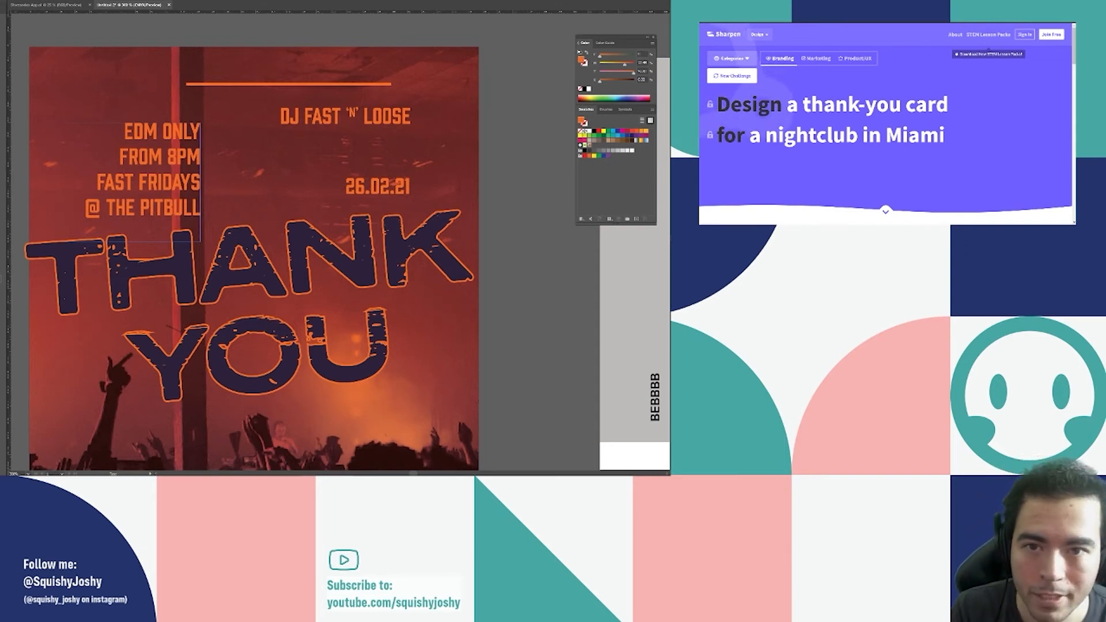
Move the date into the card's upper-left corner and place the four-line details text right under the DJ line.
drag(345, 186, 69, 102)
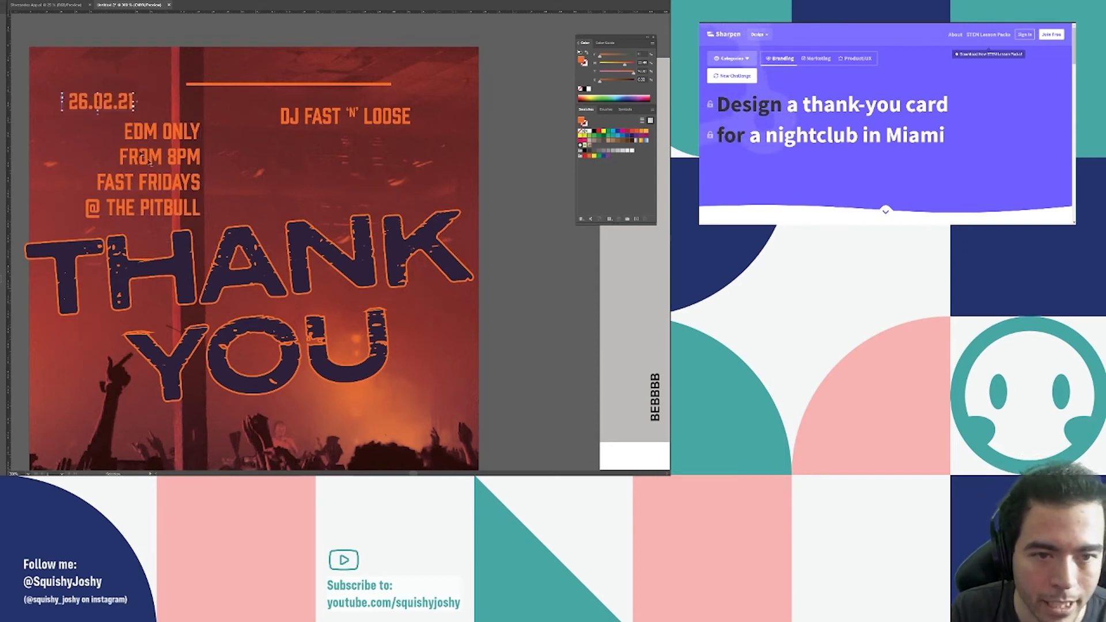
drag(152, 138, 363, 146)
drag(275, 250, 334, 194)
key(ctrl+z)
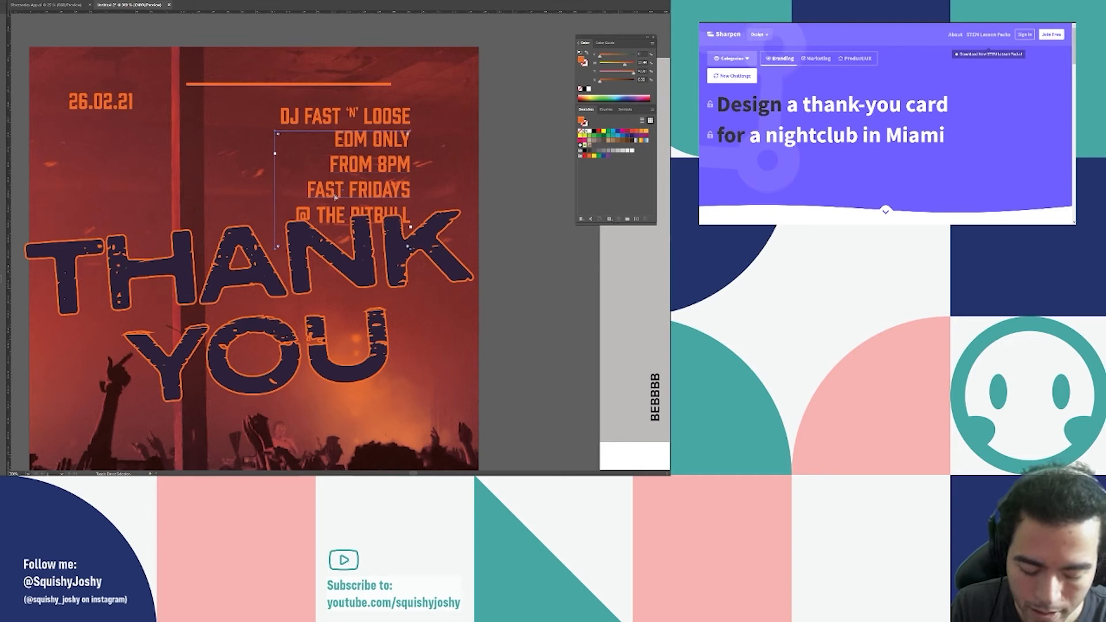
Reduce the font size of the four-line details text so it is clearly smaller than the DJ line.
key(ctrl+shift+comma)
key(ctrl+shift+comma)
key(ctrl+shift+comma)
key(ctrl+shift+comma)
key(ctrl+shift+comma)
key(ctrl+shift+comma)
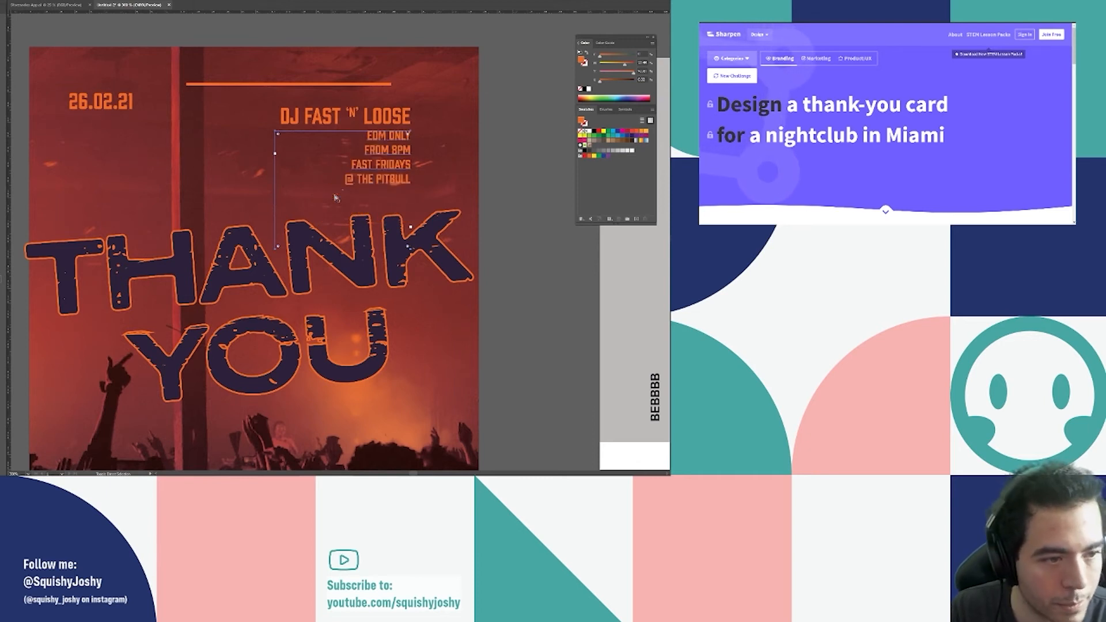
Move the DJ line and details into the card's upper-right corner, level with the date, and place the orange bar between them.
click(406, 118)
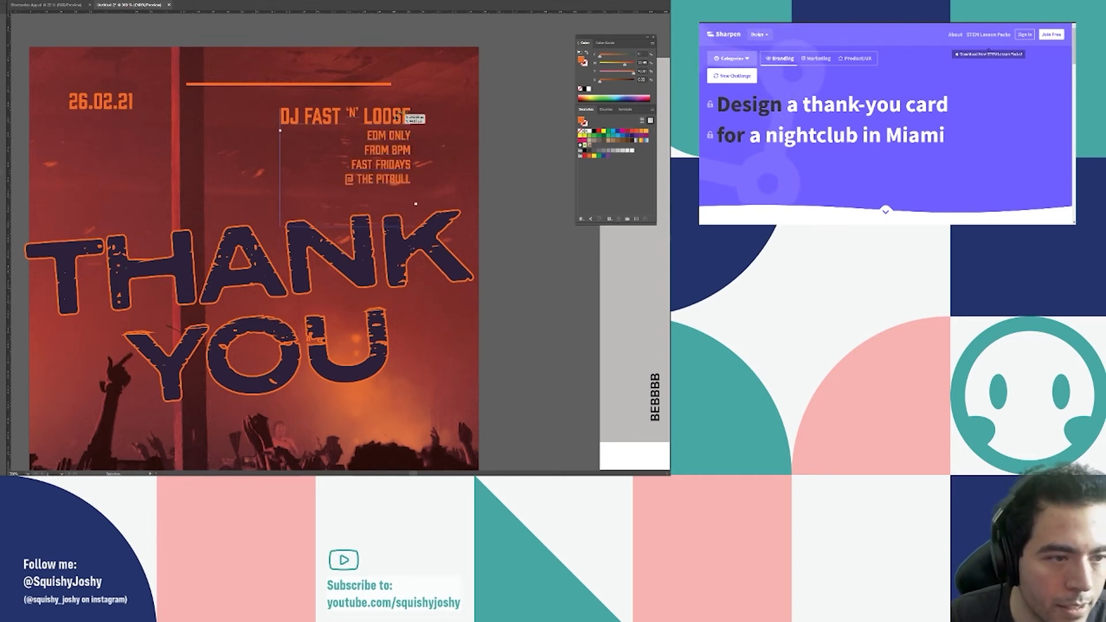
drag(214, 89, 168, 104)
drag(168, 105, 168, 104)
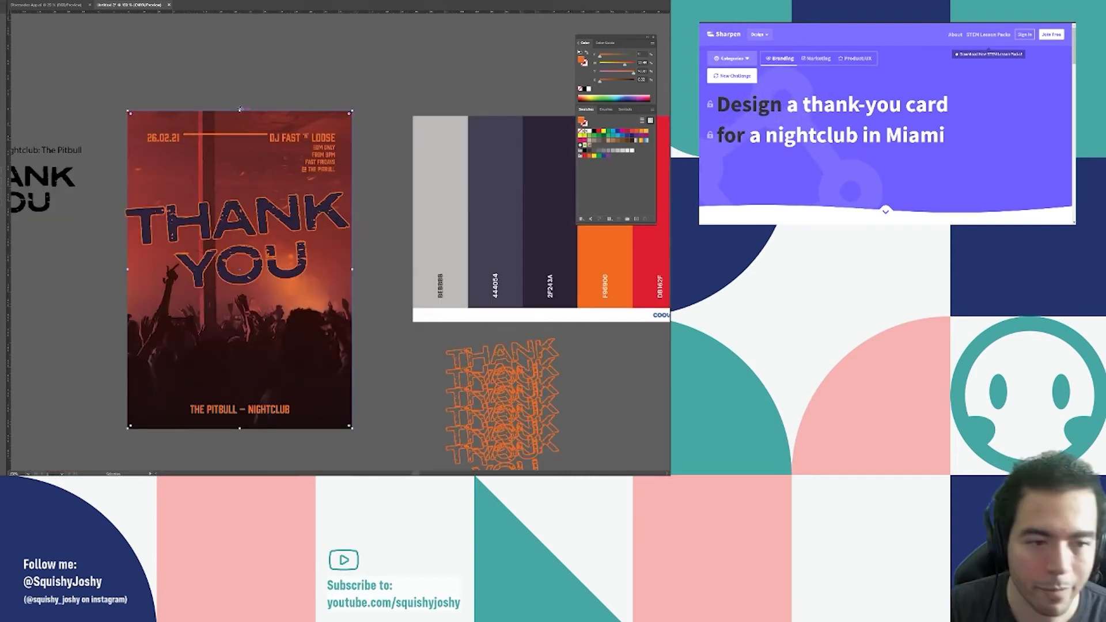
Shorten the orange bar's end nearest the DJ line to leave a wider gap before the text.
scroll(299, 183, up, 3)
click(315, 175)
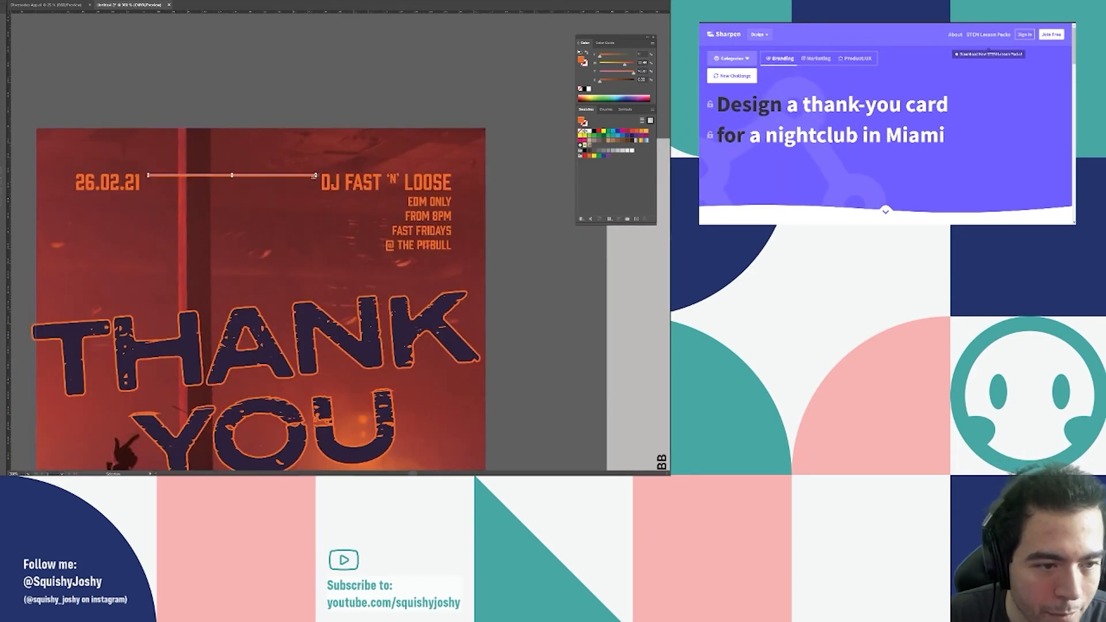
scroll(317, 175, up, 5)
drag(327, 176, 306, 177)
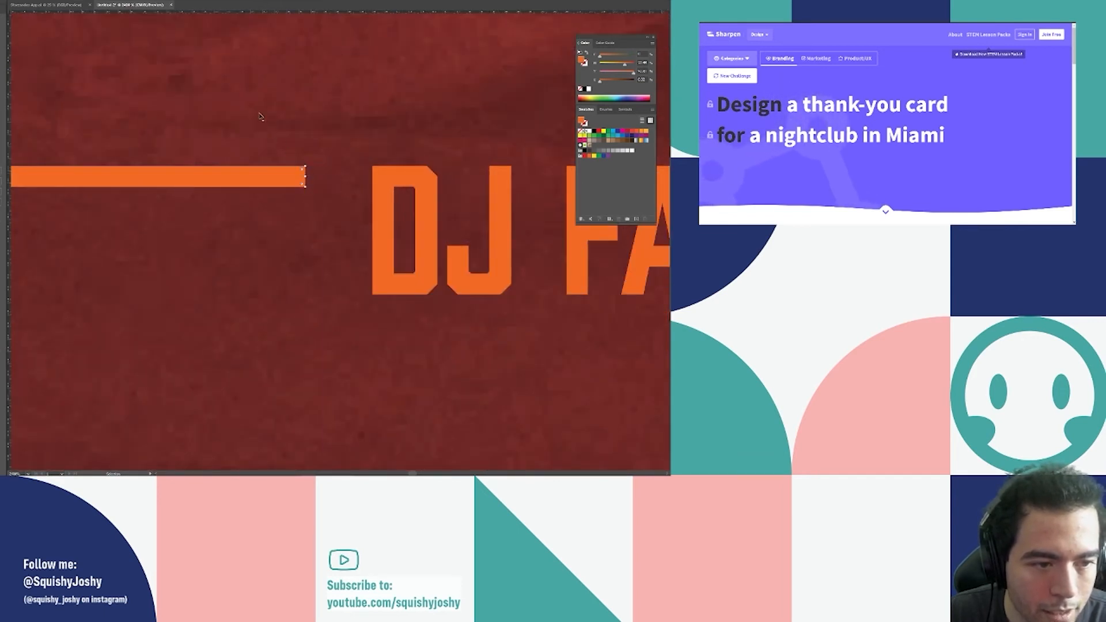
Scale the solid THANK YOU lettering down slightly so it sits inside the card's side edges.
scroll(237, 65, down, 5)
scroll(241, 102, down, 2)
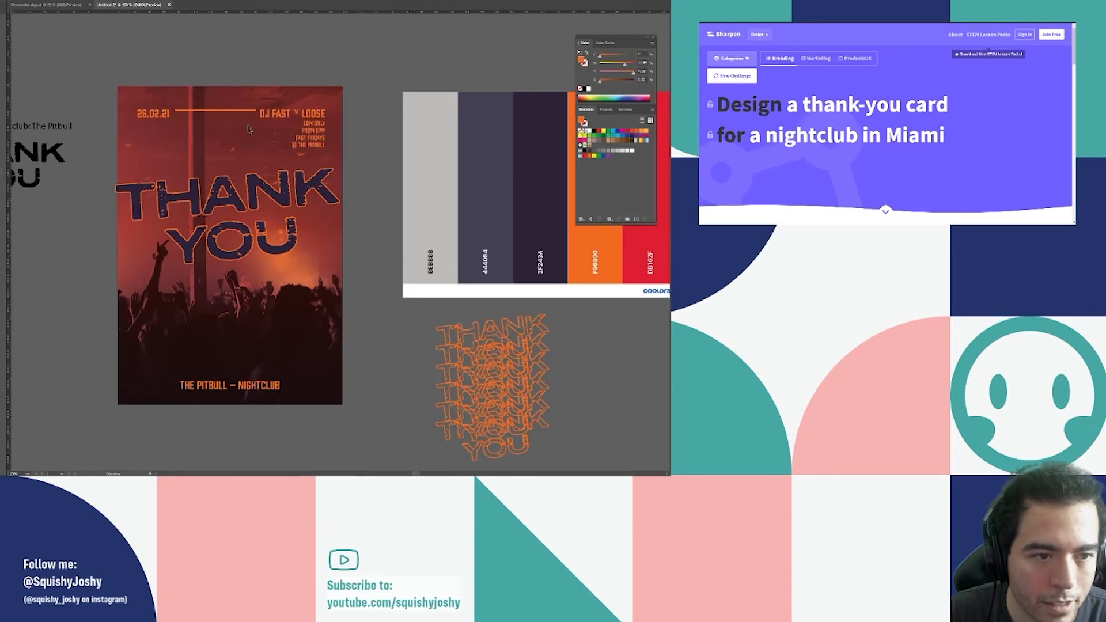
click(406, 365)
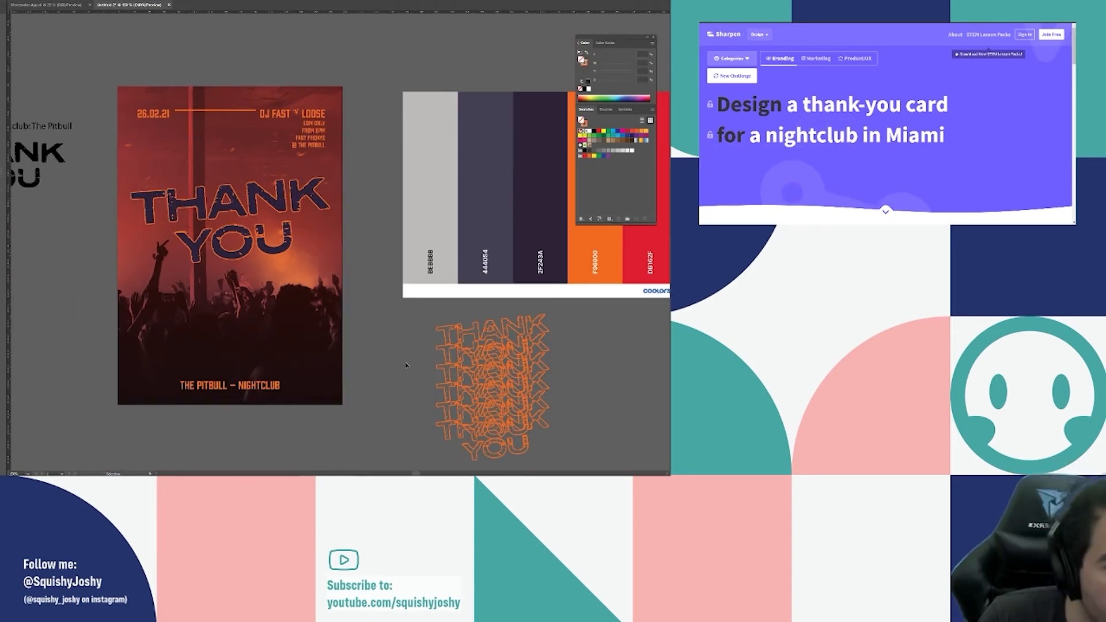
scroll(326, 155, up, 3)
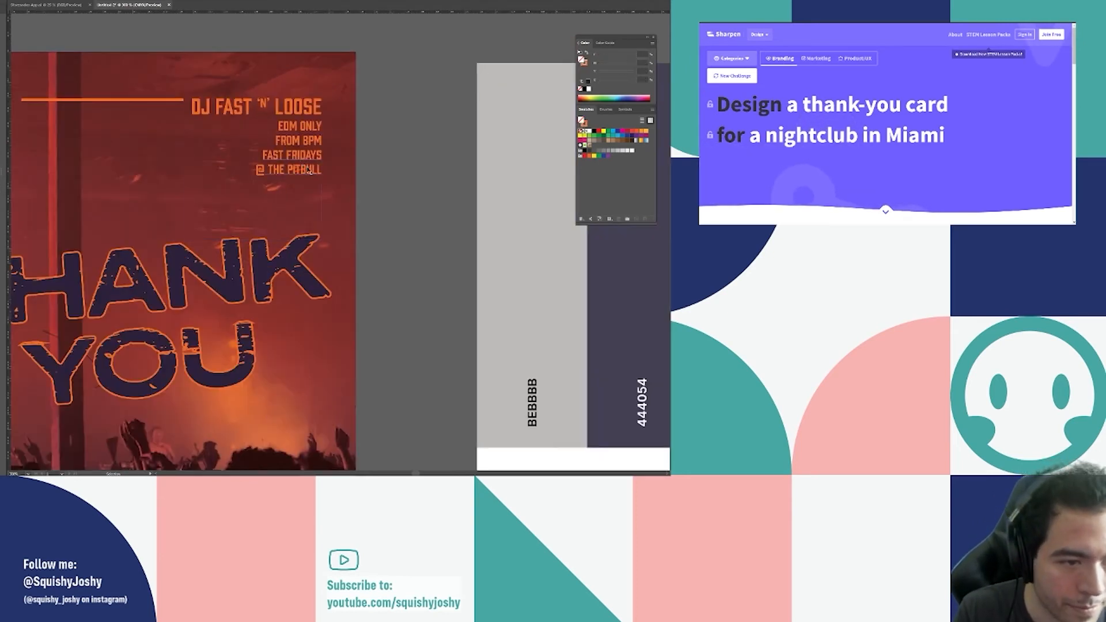
Tighten the line spacing of the four-line details text below the DJ line.
scroll(270, 180, up, 2)
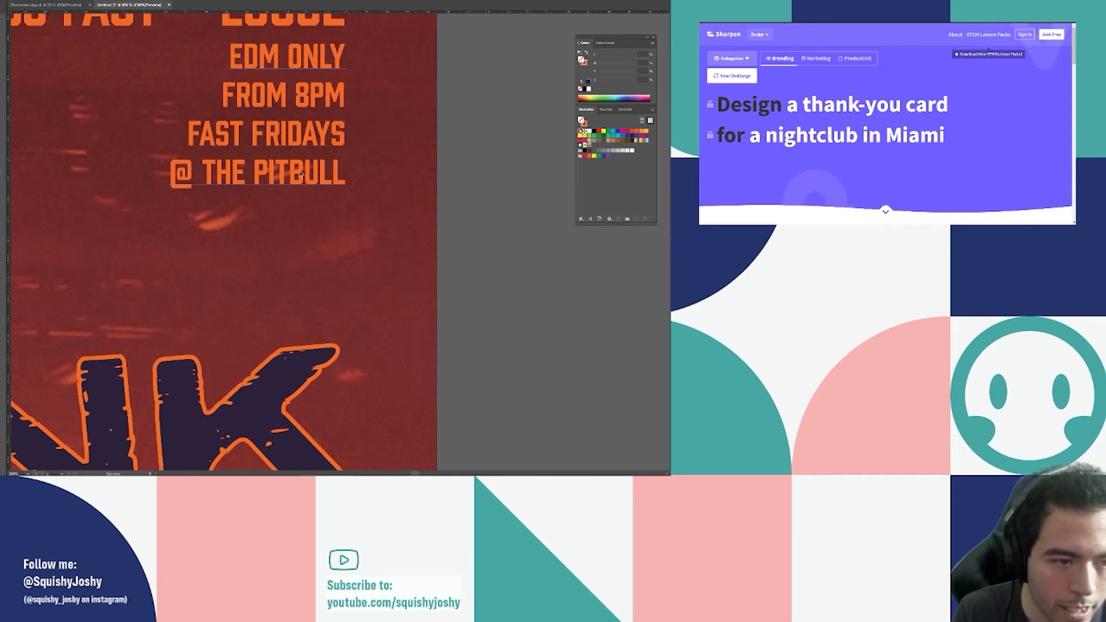
scroll(301, 174, down, 3)
scroll(302, 170, up, 1)
scroll(303, 167, down, 1)
scroll(304, 167, up, 3)
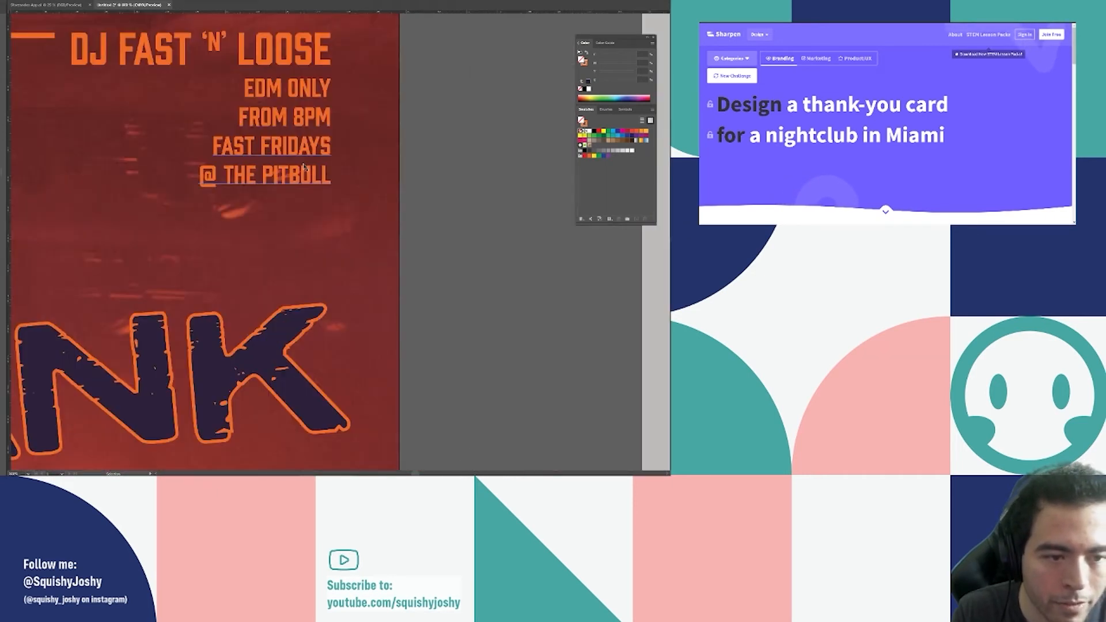
scroll(304, 167, down, 2)
scroll(311, 172, up, 2)
double_click(297, 217)
key(ctrl+a)
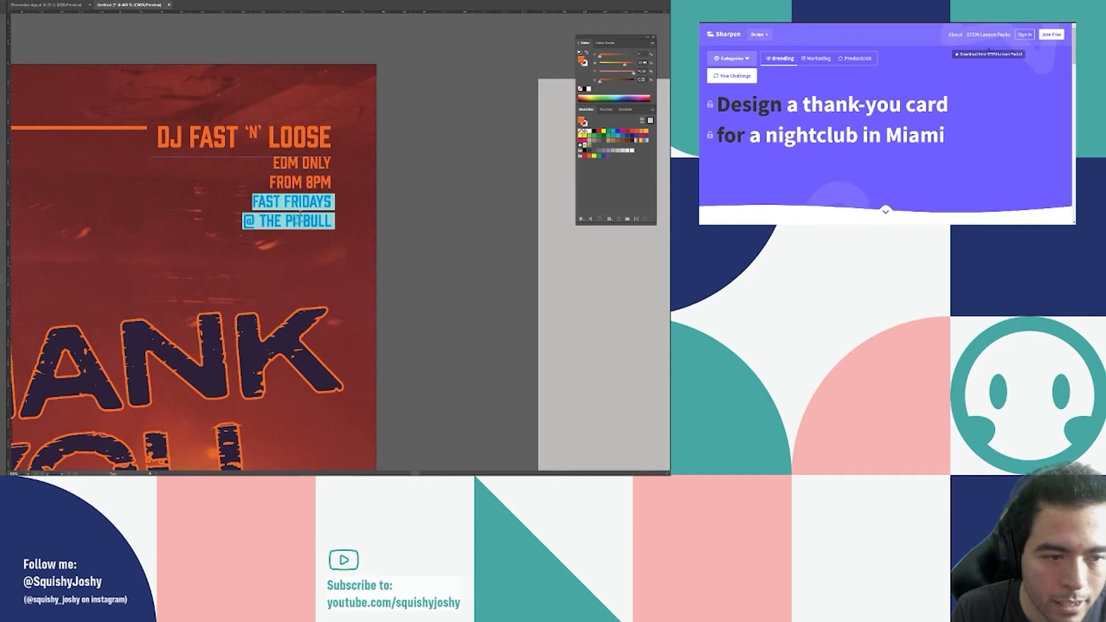
key(ctrl+a)
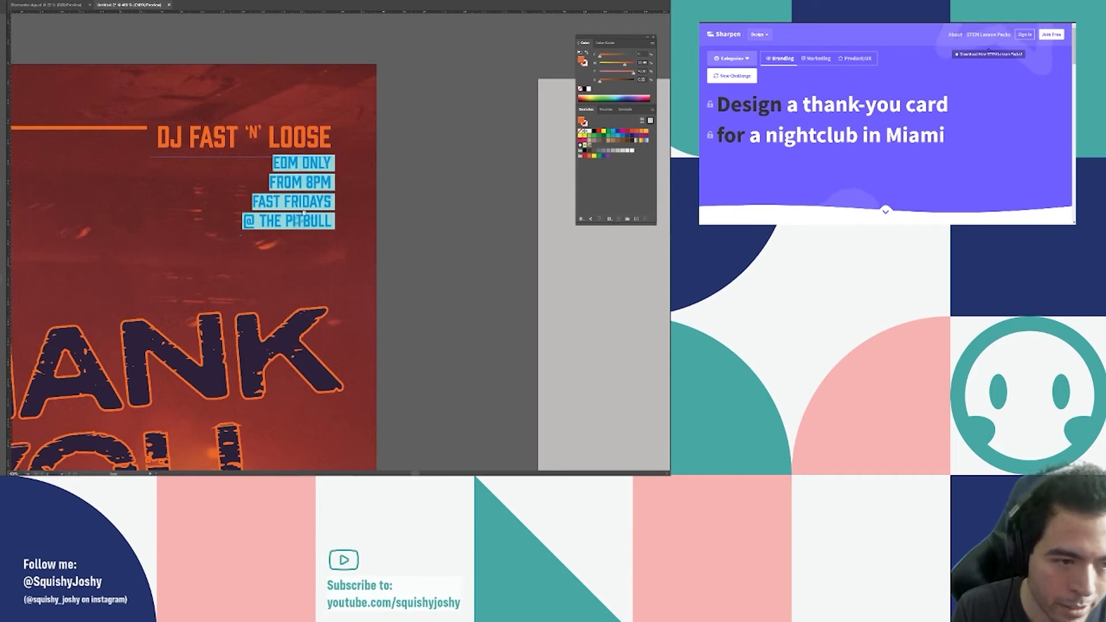
key(alt+Up)
key(Escape)
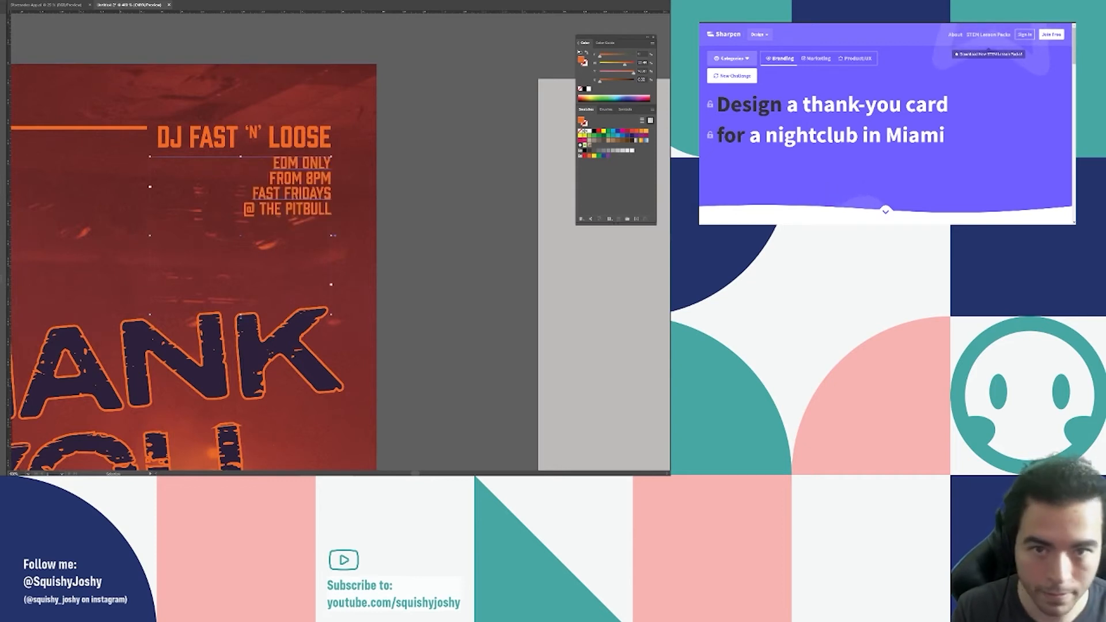
click(415, 219)
Move the details text up so it sits closer beneath the DJ line.
scroll(415, 219, down, 2)
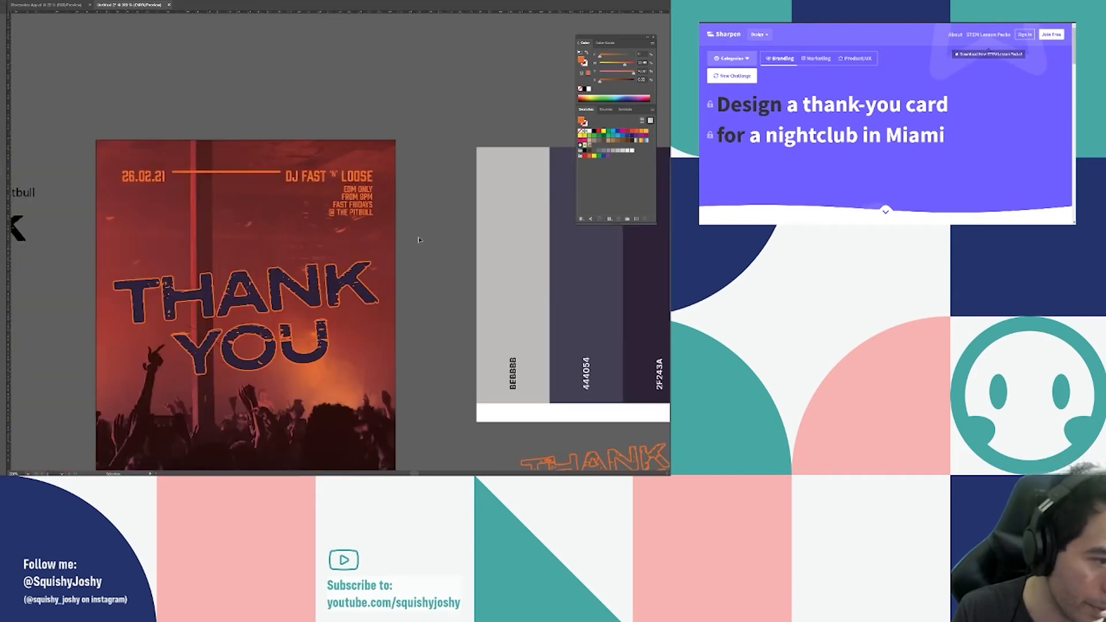
scroll(417, 238, down, 1)
scroll(399, 202, up, 3)
click(350, 205)
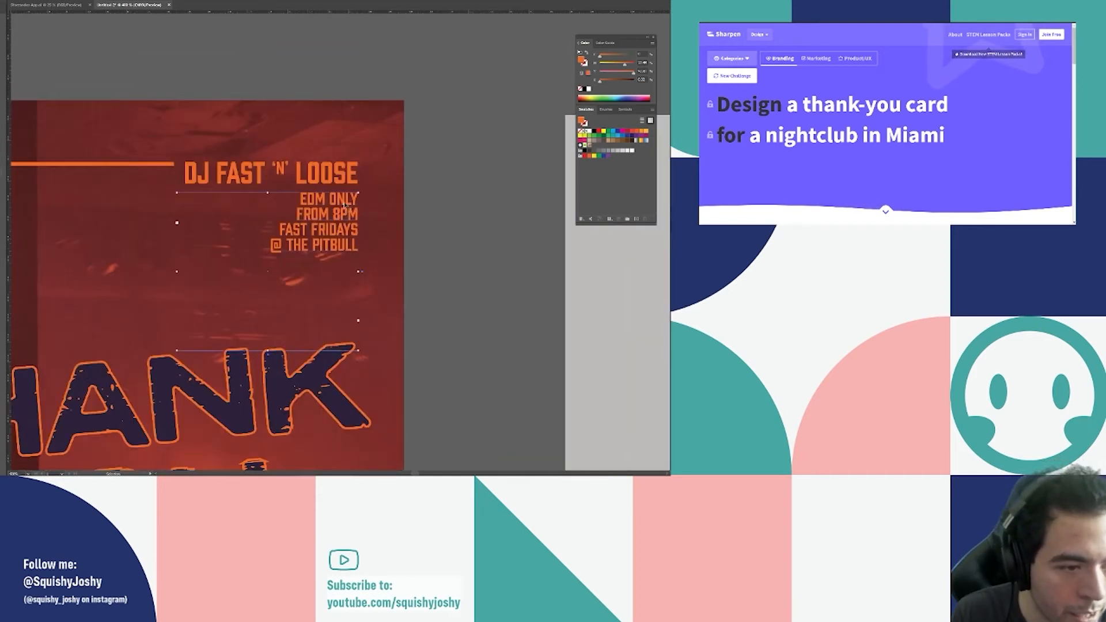
scroll(348, 191, up, 1)
scroll(342, 194, up, 1)
drag(343, 208, 344, 196)
scroll(453, 201, down, 3)
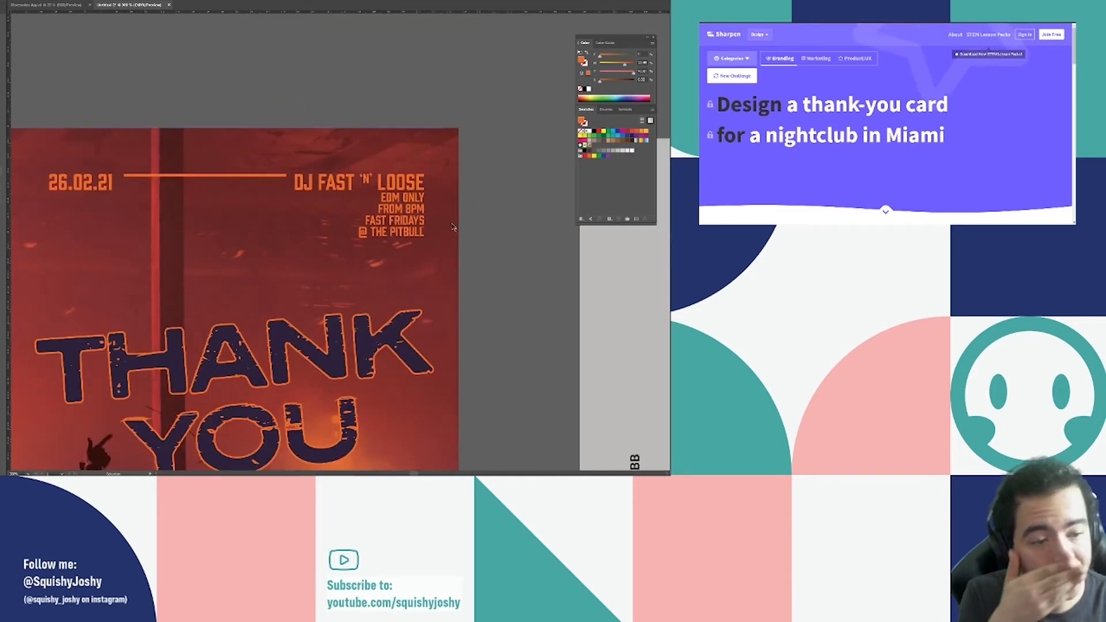
scroll(488, 250, down, 2)
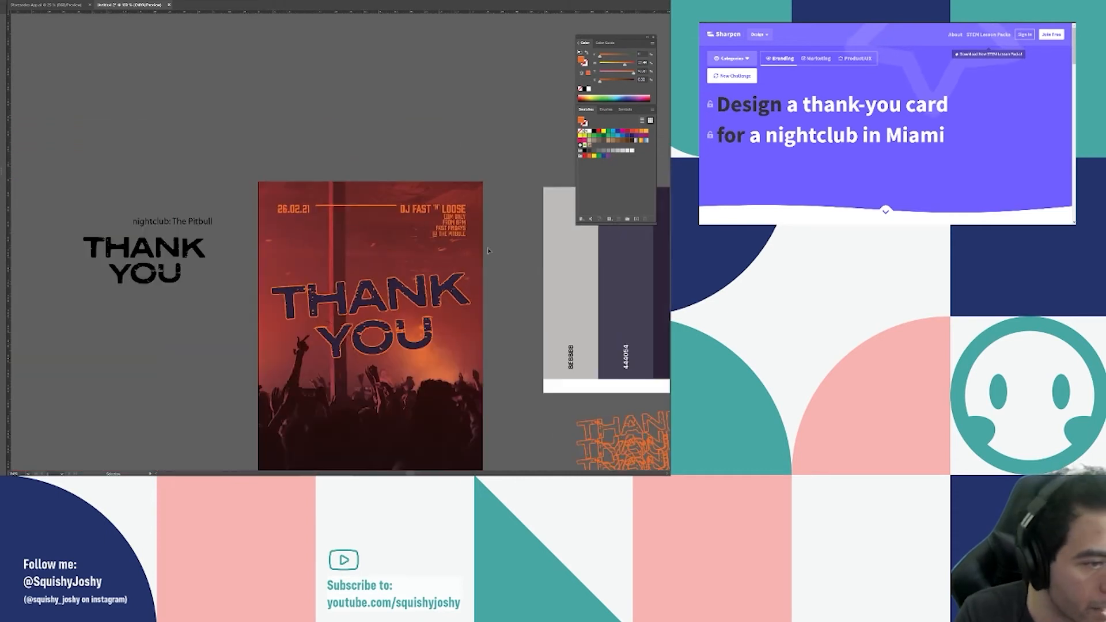
scroll(491, 250, down, 1)
scroll(491, 250, up, 3)
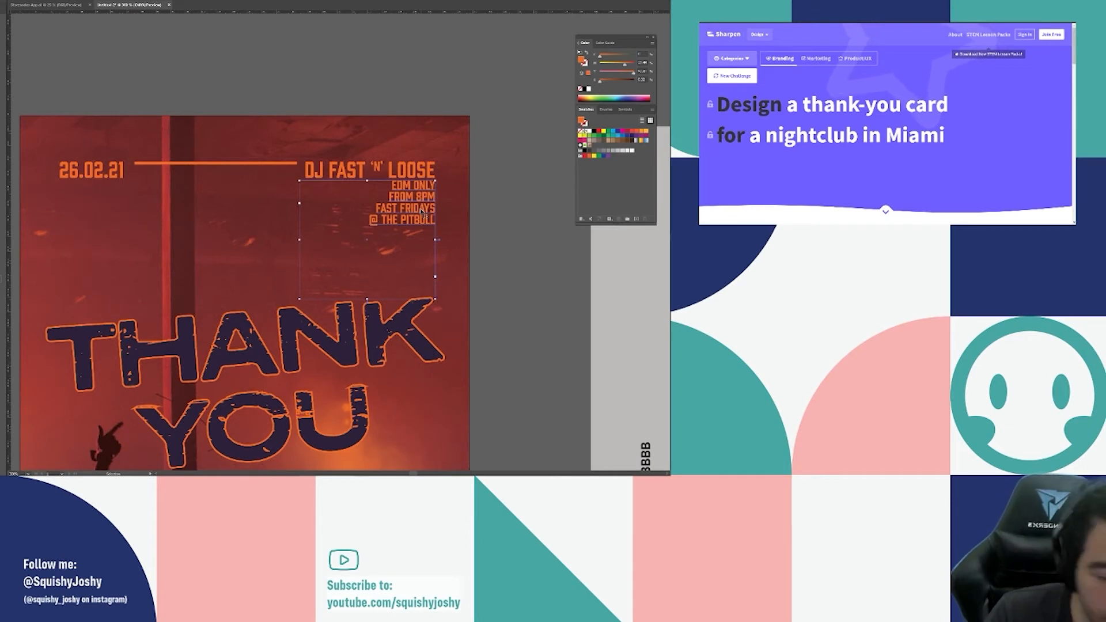
Left-align the details text and move it with the DJ line toward the card's left side.
key(ctrl+shift+l)
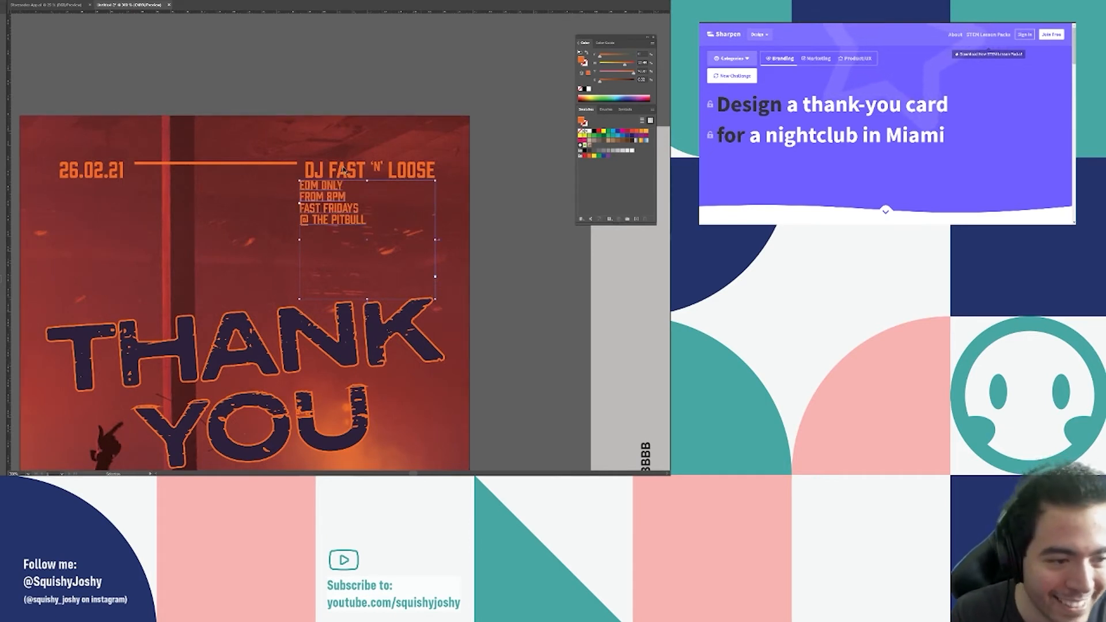
click(393, 143)
click(332, 170)
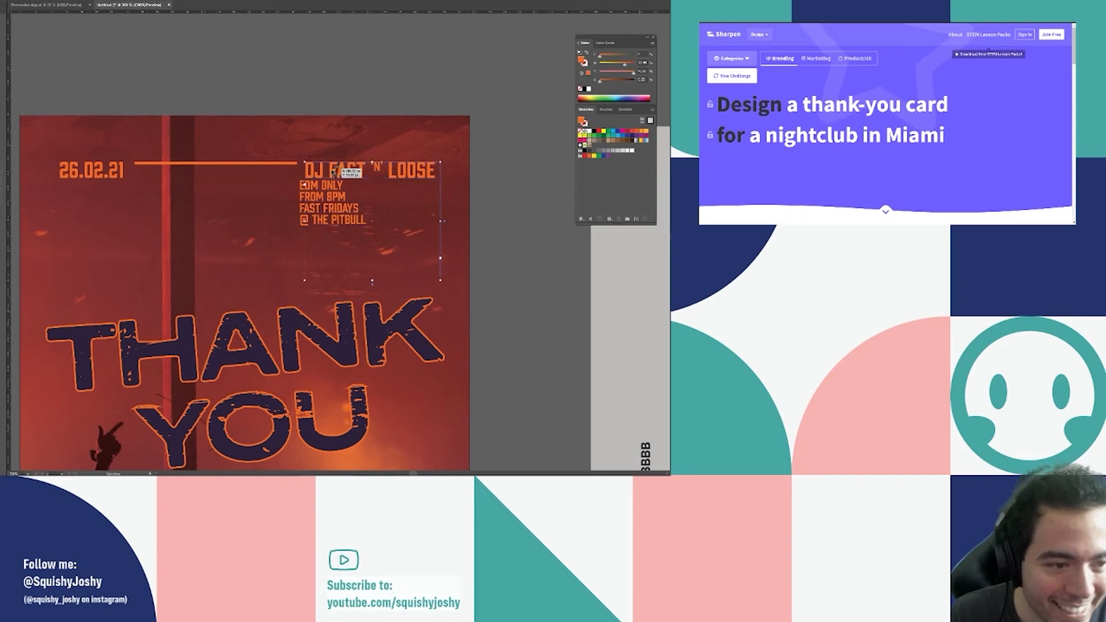
drag(333, 170, 3, 188)
shift+click(310, 209)
shift+click(337, 176)
Move the date to the card's upper-right corner and place the orange bar between it and the DJ line.
drag(120, 172, 401, 179)
shift+click(149, 168)
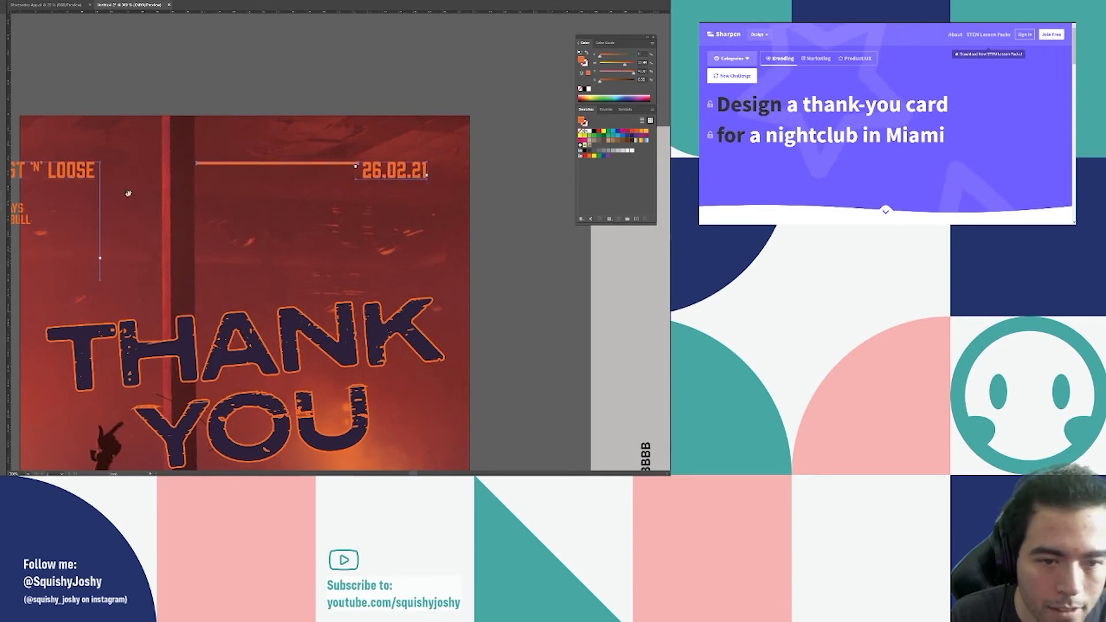
drag(130, 218, 303, 215)
click(161, 180)
drag(163, 181, 283, 171)
drag(449, 151, 332, 176)
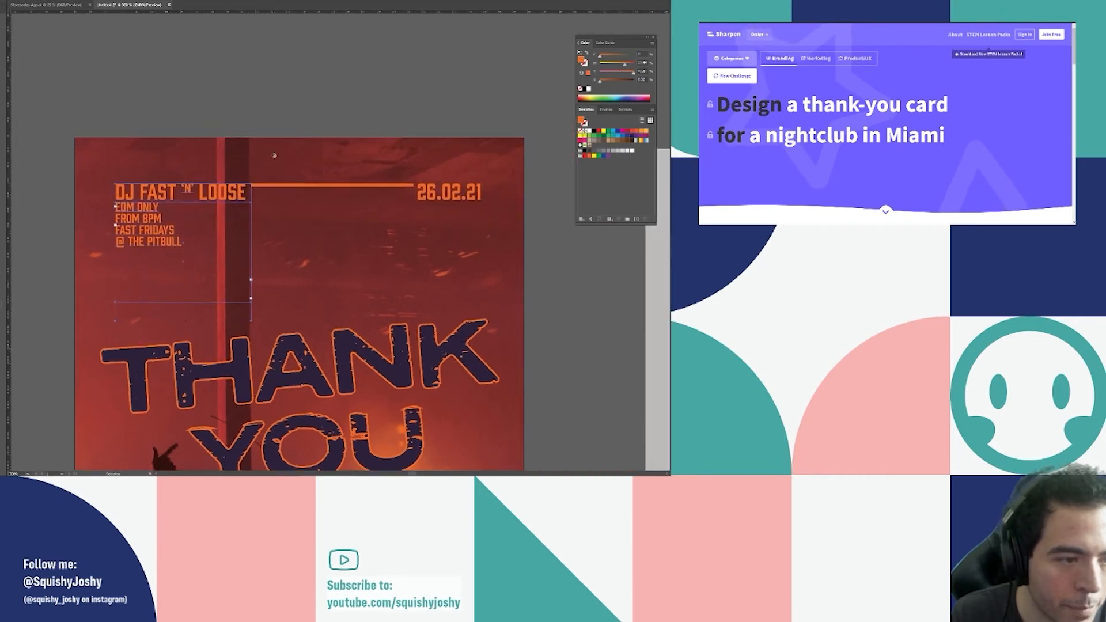
Position the DJ line, details, orange bar and date across the card's top with similar side margins.
shift+click(328, 186)
shift+click(448, 195)
drag(448, 194, 407, 174)
scroll(299, 246, down, 1)
scroll(299, 246, down, 1)
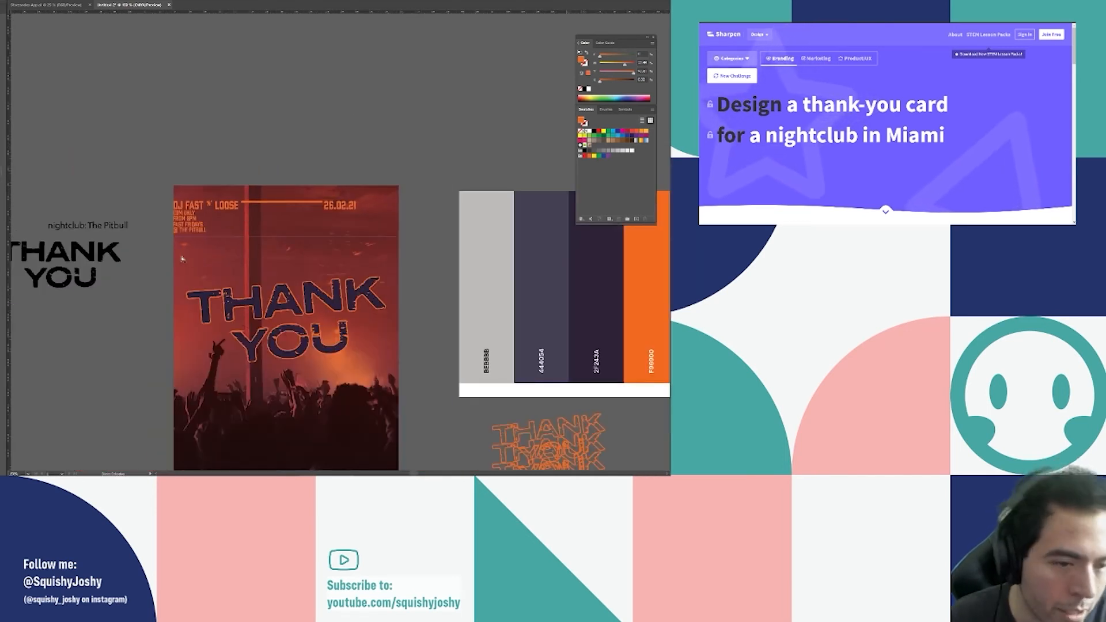
scroll(292, 193, up, 2)
scroll(254, 214, down, 2)
click(211, 226)
scroll(206, 229, up, 1)
scroll(206, 233, up, 1)
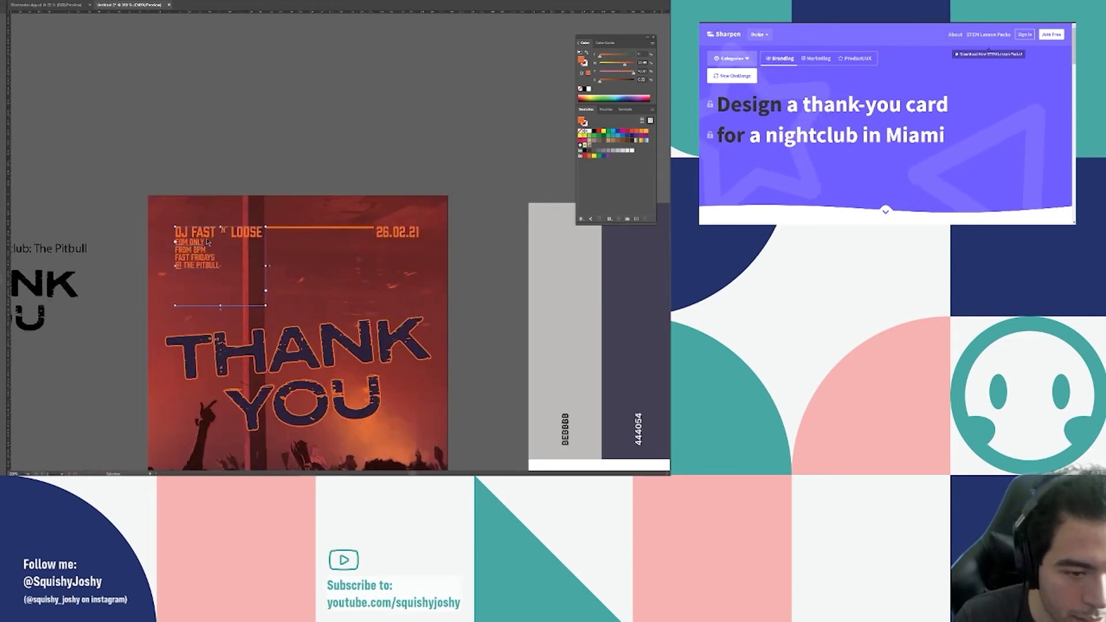
Shorten the orange bar's end nearest the date to leave a clear gap before the text.
shift+click(395, 234)
double_click(345, 227)
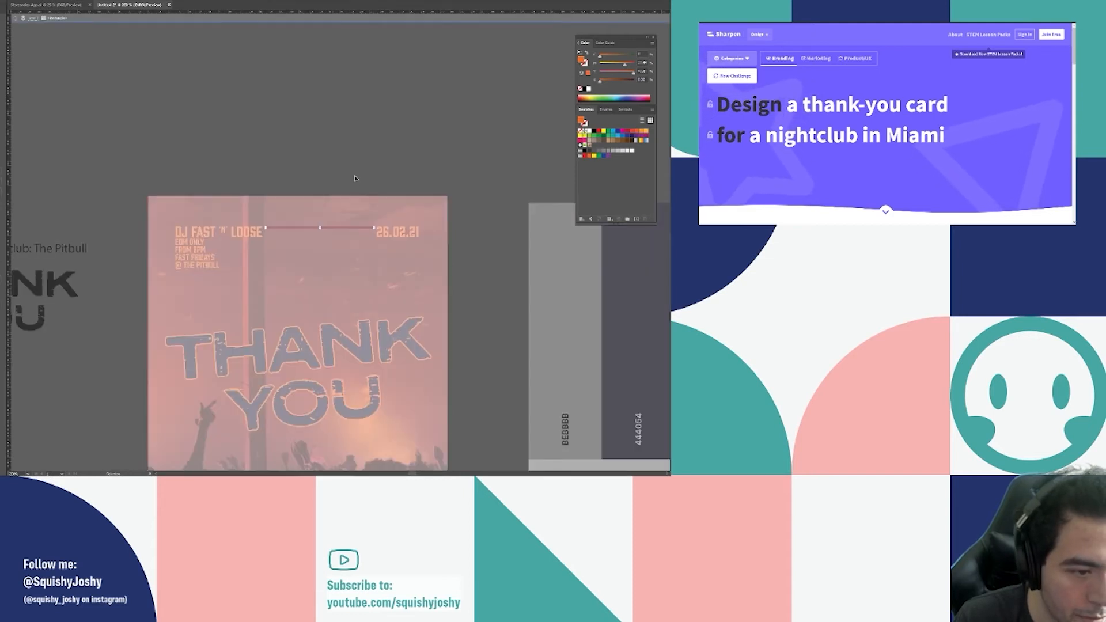
key(Escape)
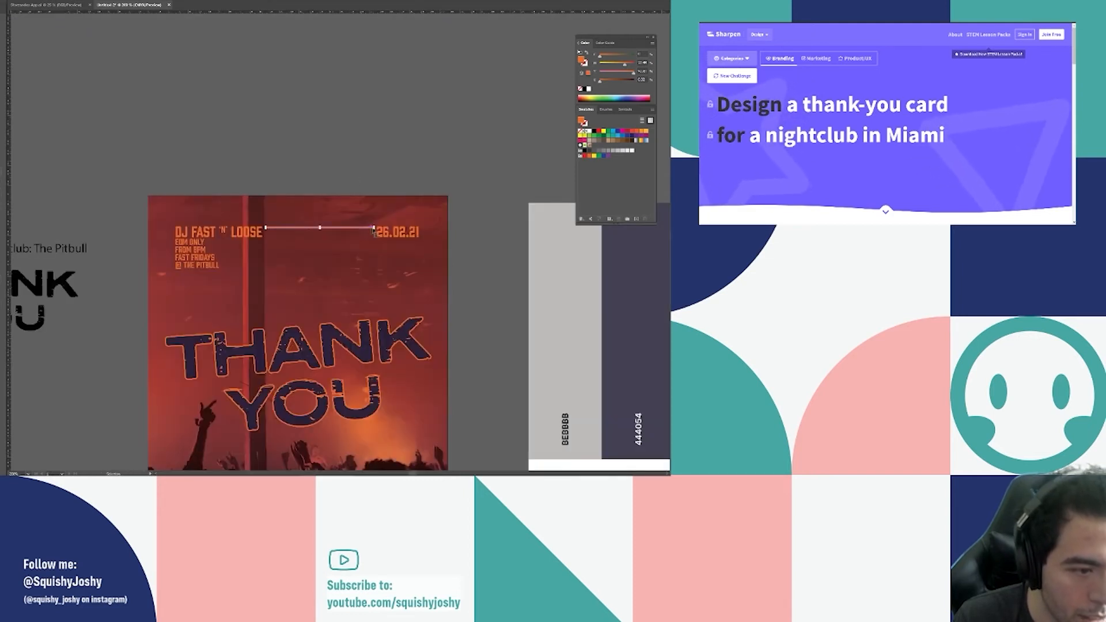
scroll(367, 229, up, 3)
scroll(65, 229, up, 3)
drag(49, 223, 101, 230)
scroll(127, 223, down, 4)
Nudge the DJ line and the date horizontally to refine their spacing from the orange bar.
click(90, 228)
key(Right)
key(Right)
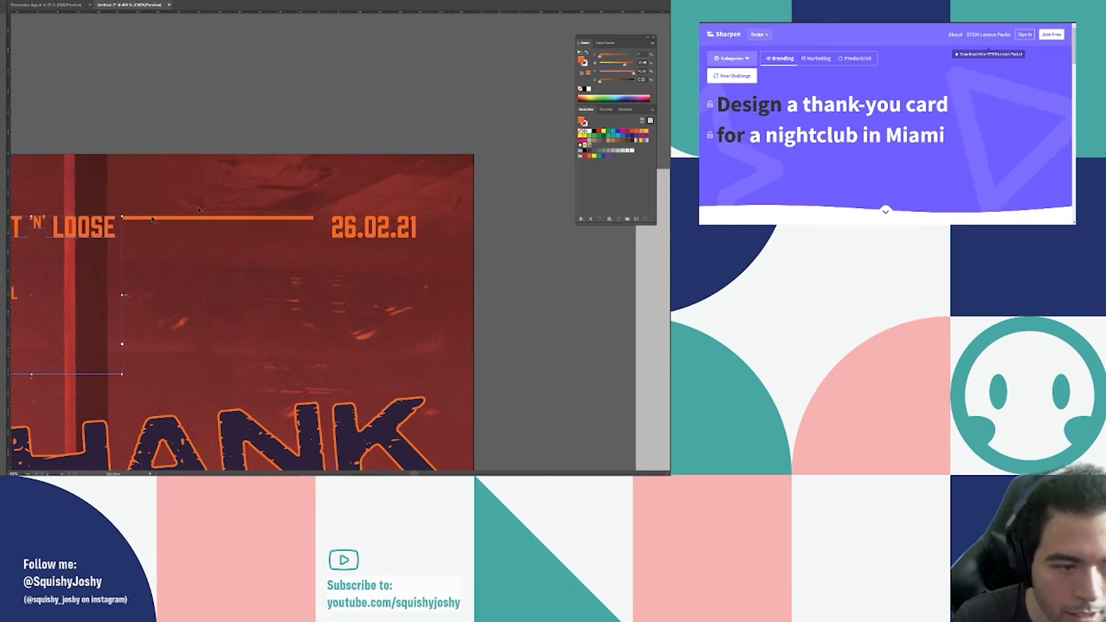
click(346, 225)
key(shift+Left)
key(Right)
key(Right)
key(Right)
key(Right)
key(Right)
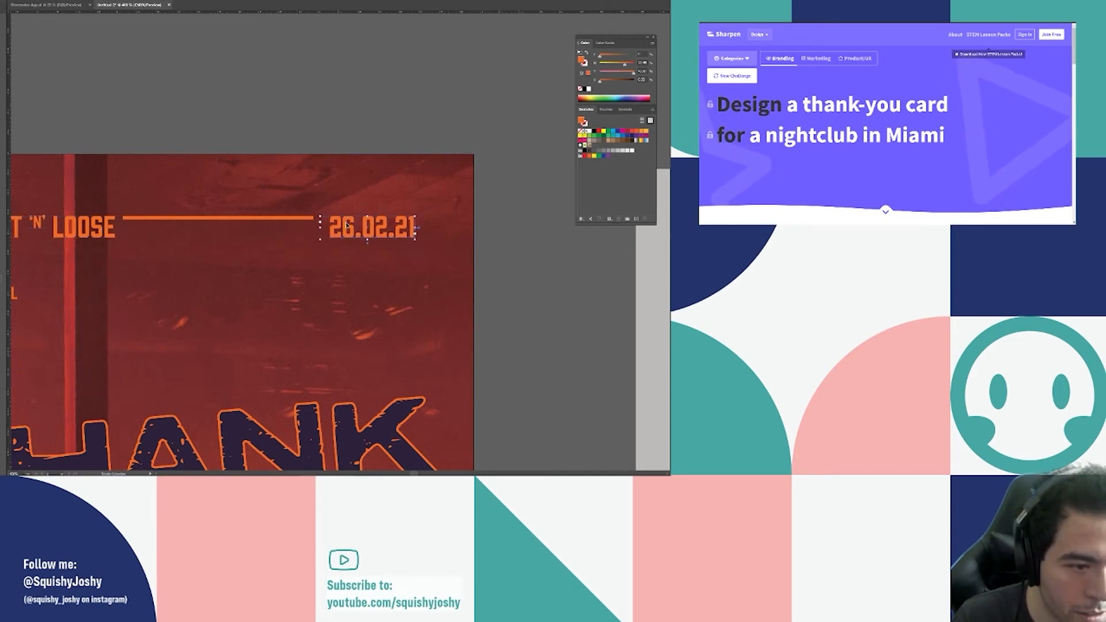
Nudge the header elements so the card's side margins match and the orange bar has even gaps at both ends.
key(ctrl+0)
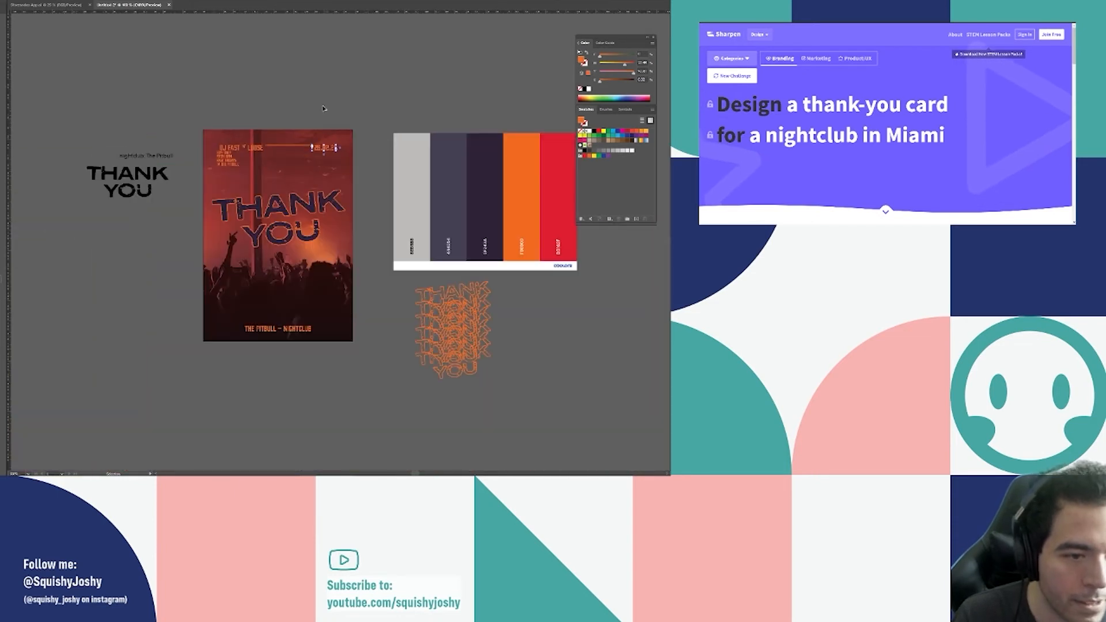
scroll(228, 171, up, 1)
key(Right)
key(Right)
key(Right)
key(Right)
key(Right)
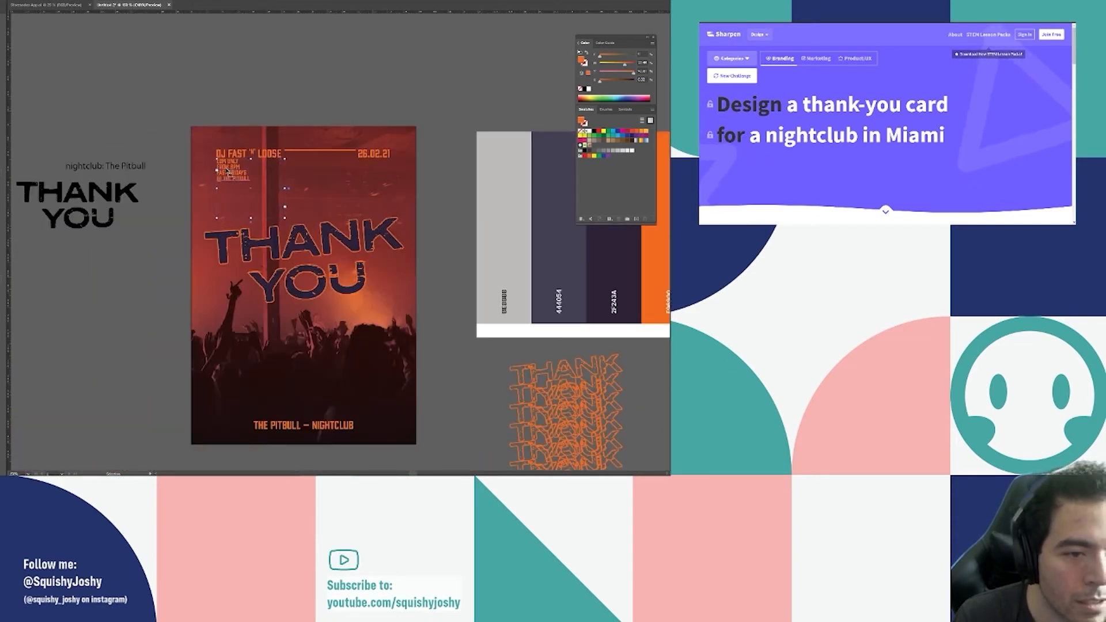
click(287, 73)
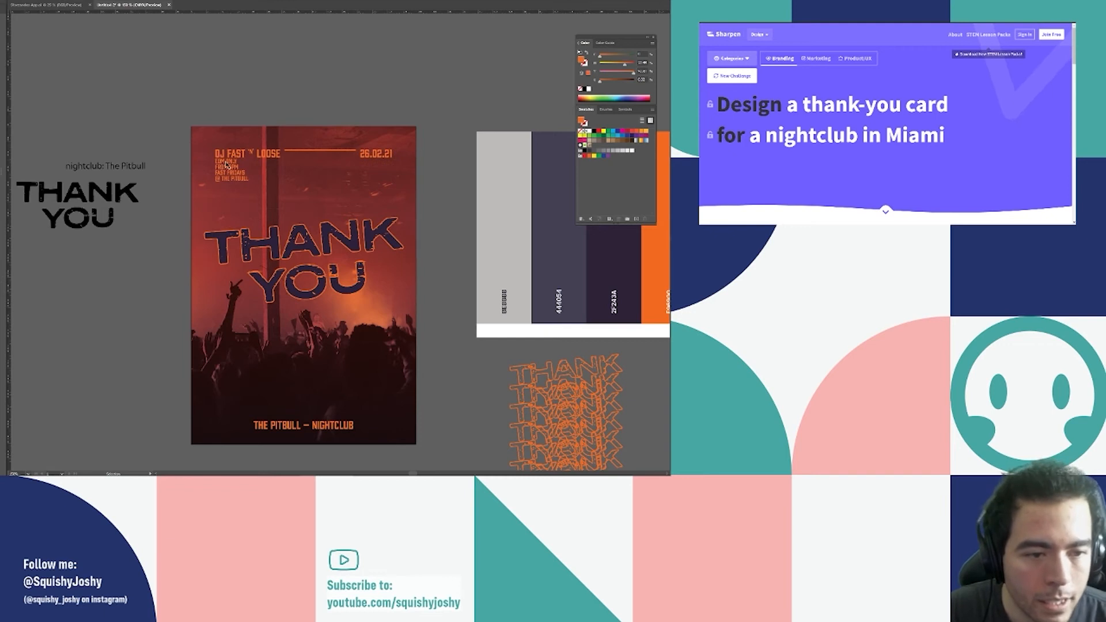
Reflow the details text into two lines reading "EDM ONLY | FROM 8PM" and "FAST FRIDAYS @ THE PITBULL".
scroll(224, 162, up, 3)
double_click(259, 163)
triple_click(258, 161)
click(304, 179)
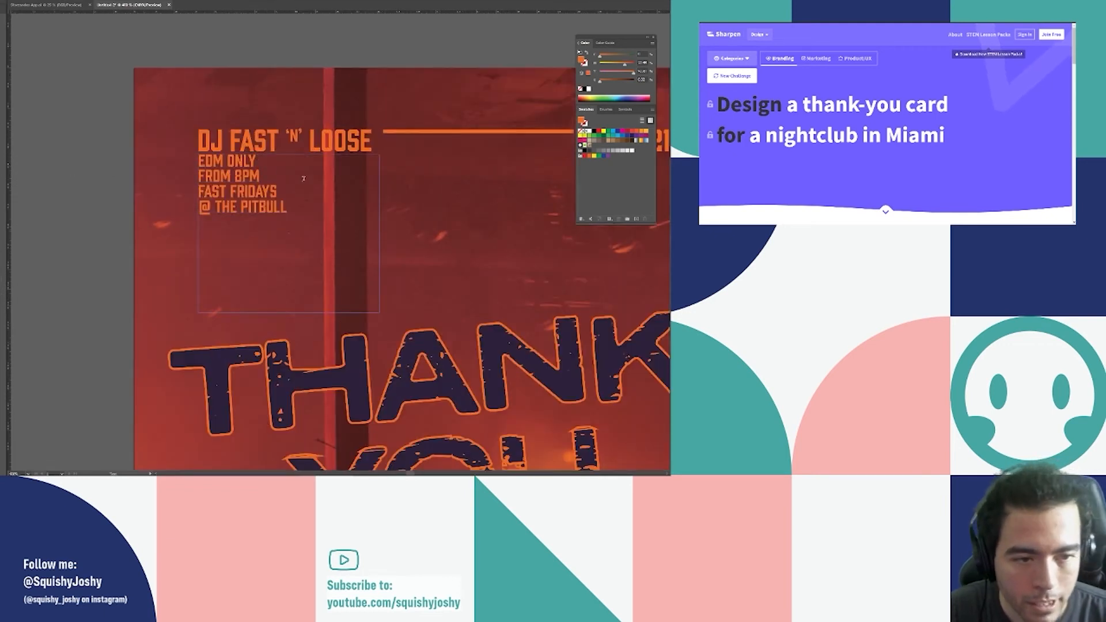
text(|)
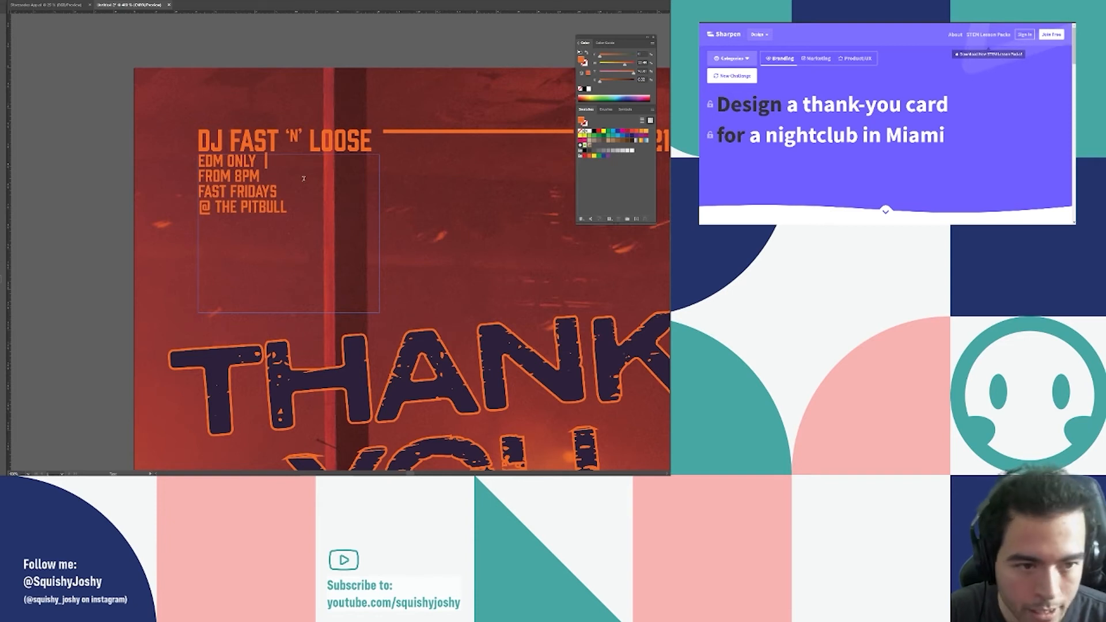
key(Delete)
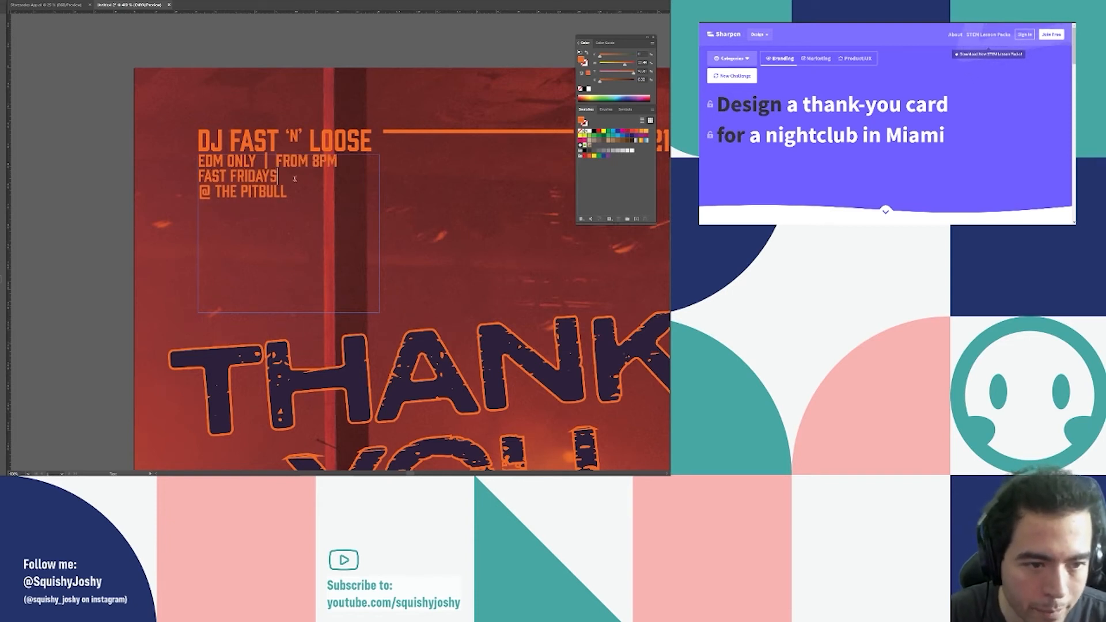
key(Delete)
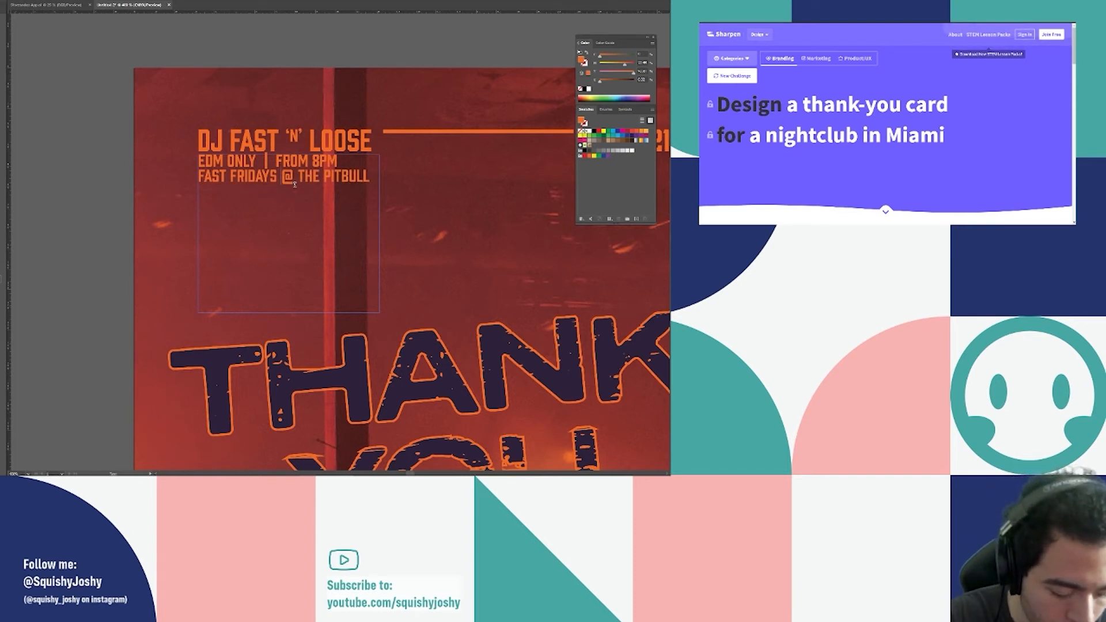
key(BackSpace)
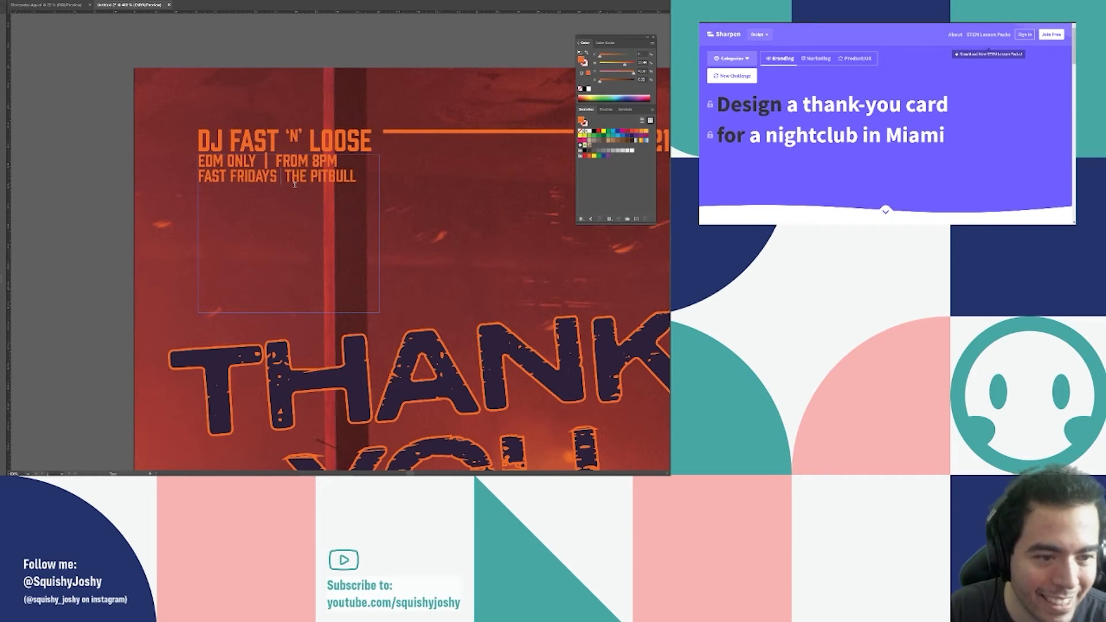
text(@)
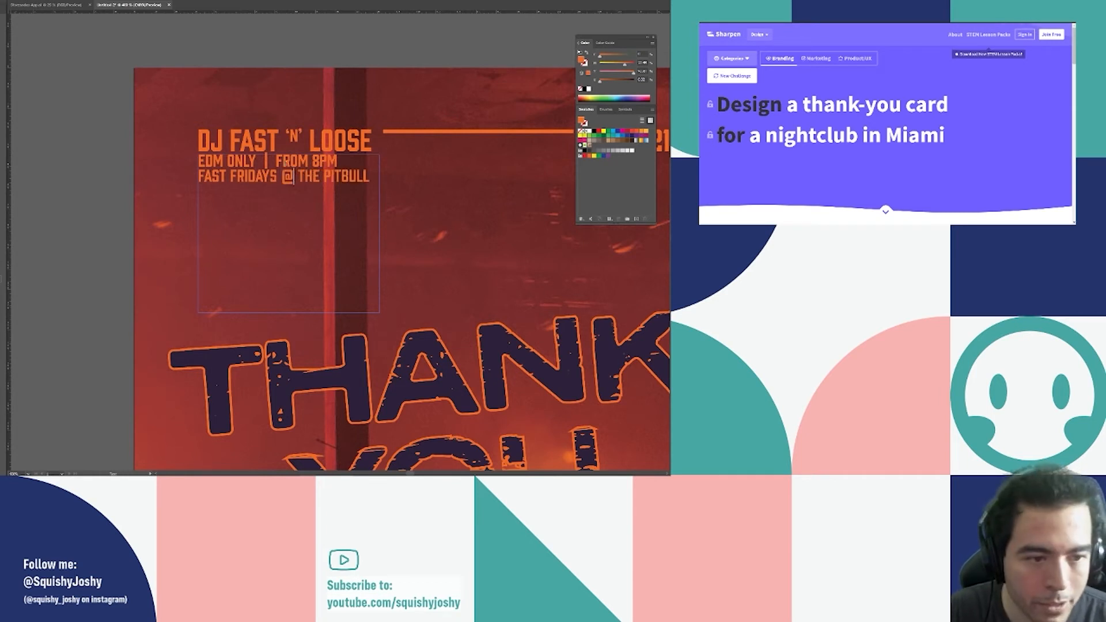
key(Escape)
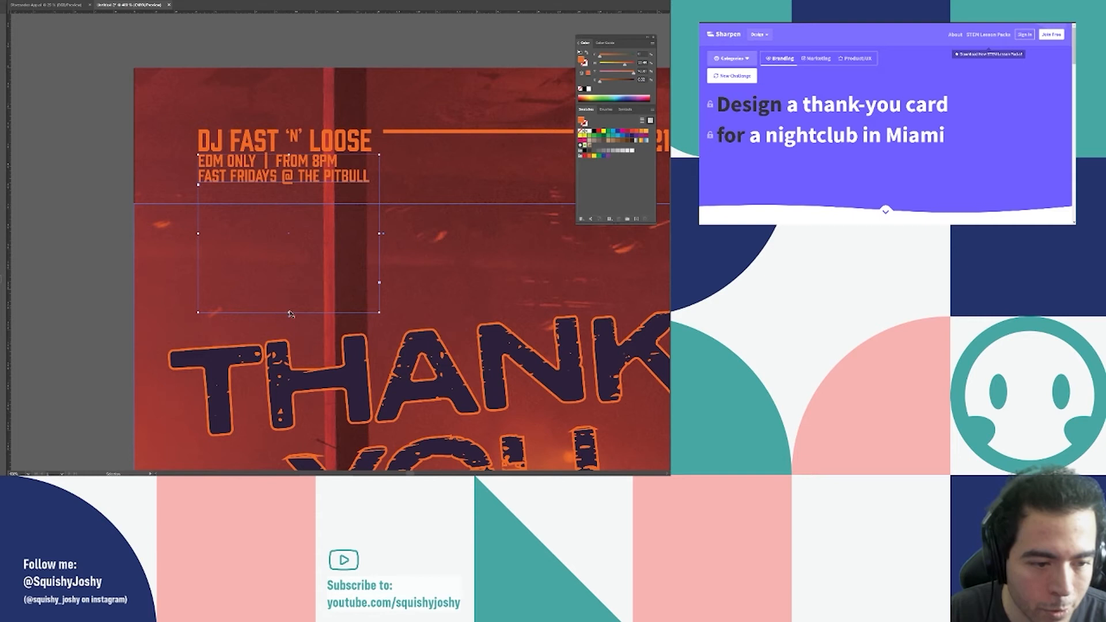
Reduce the two-line details text's font size and nudge it slightly down from the DJ line.
scroll(110, 181, down, 2)
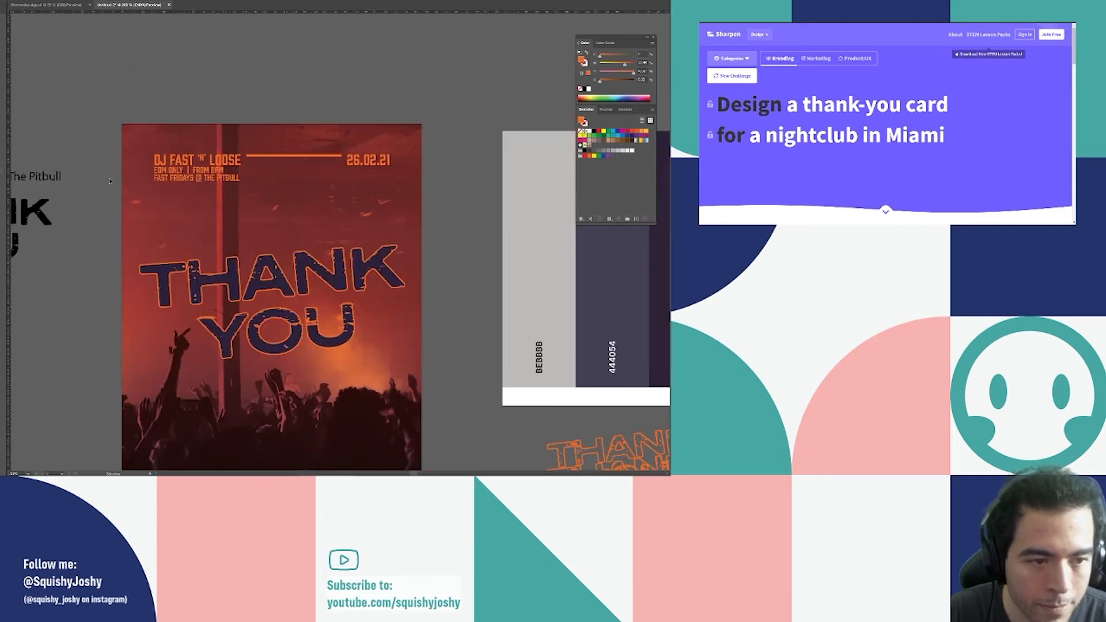
scroll(110, 181, down, 1)
scroll(113, 217, up, 1)
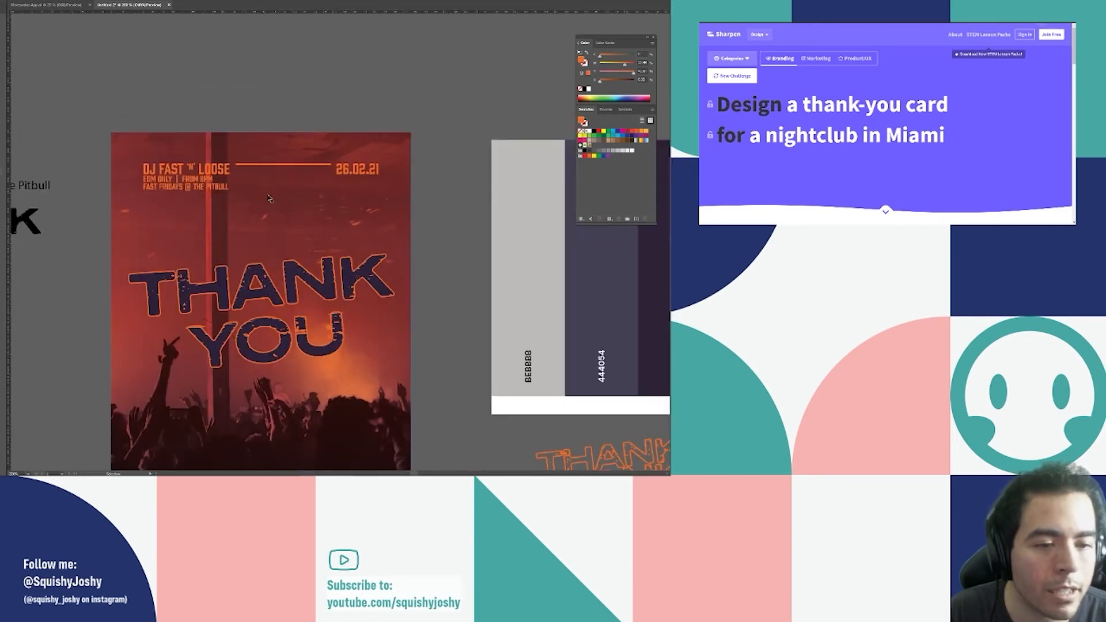
click(212, 189)
scroll(181, 186, up, 1)
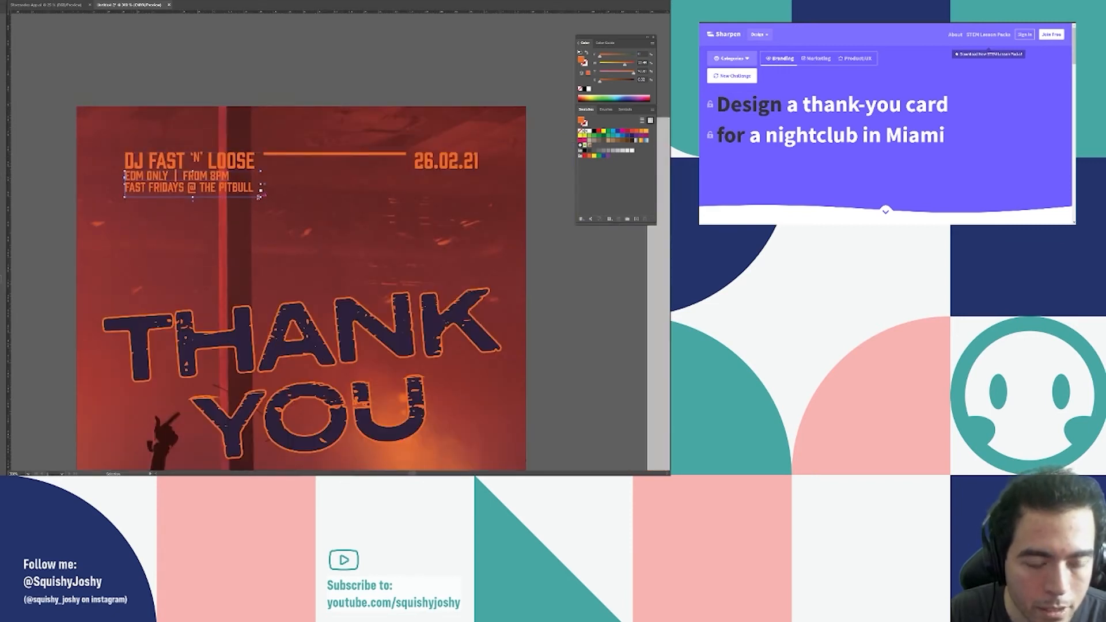
key(a)
key(ctrl+shift+comma)
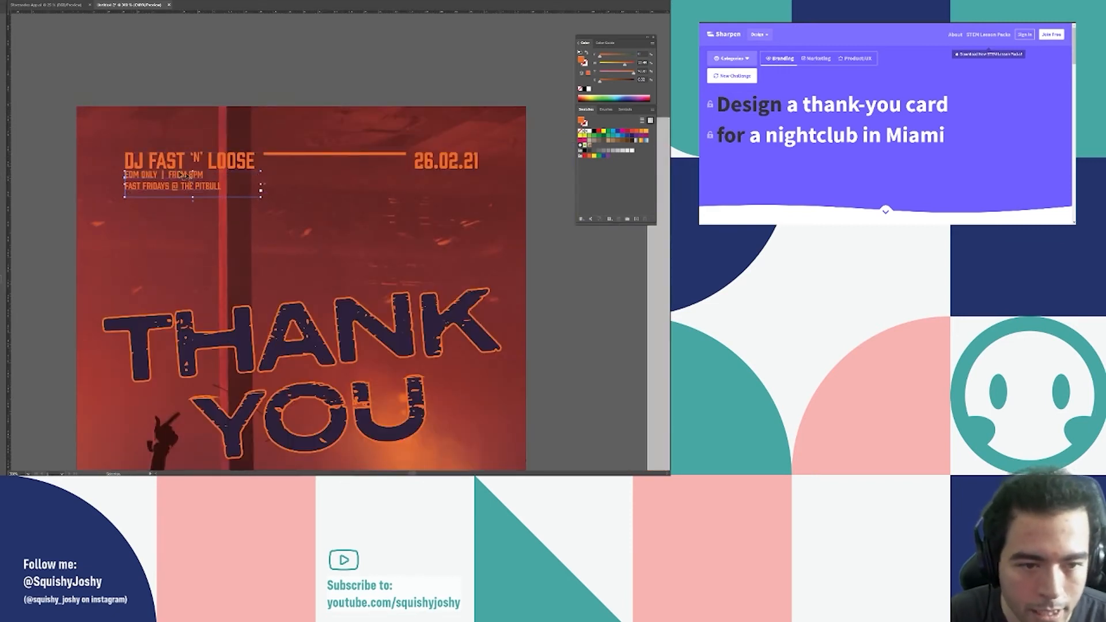
key(Down)
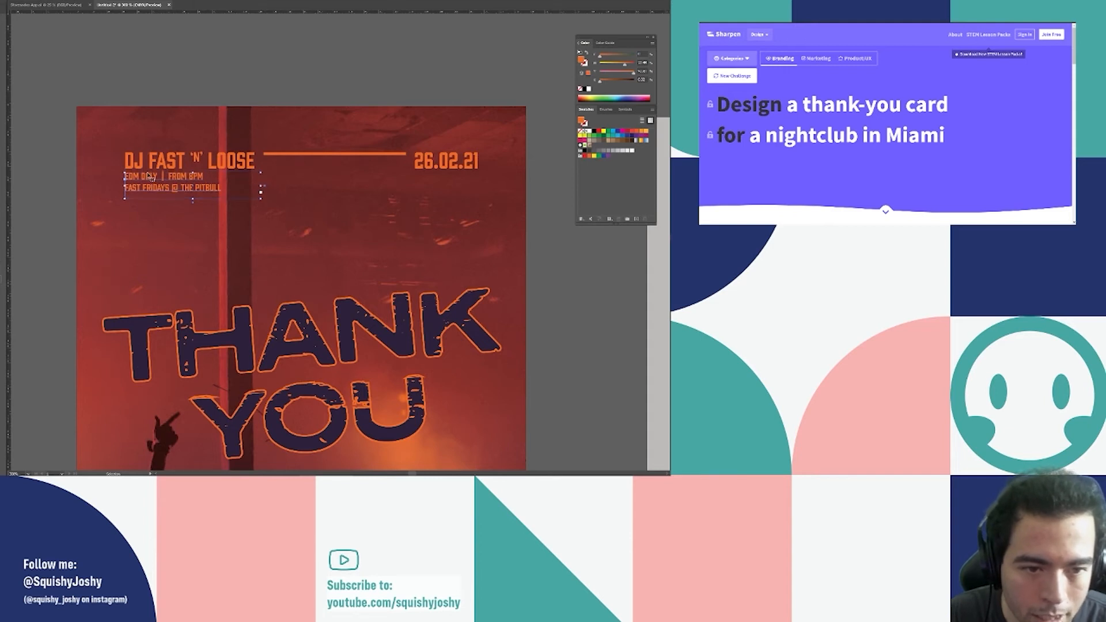
Save the document under the name "Thank You Miami Nightclub" in the design challenges folder as an Adobe Illustrator file.
scroll(399, 316, down, 2)
click(399, 317)
drag(406, 318, 372, 334)
key(ctrl+shift+s)
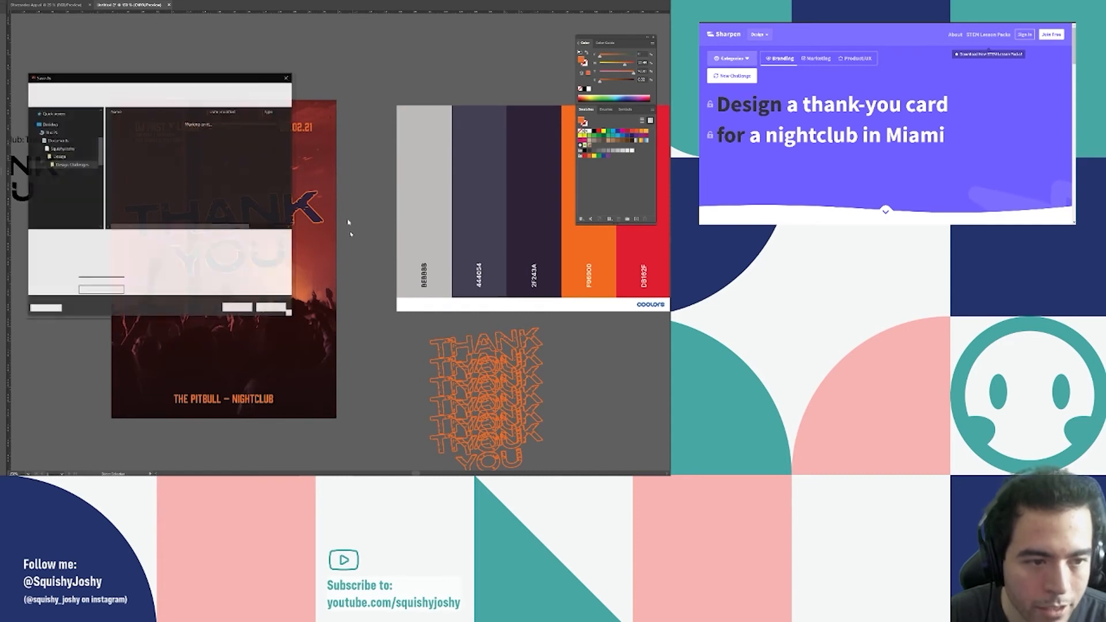
drag(194, 79, 486, 156)
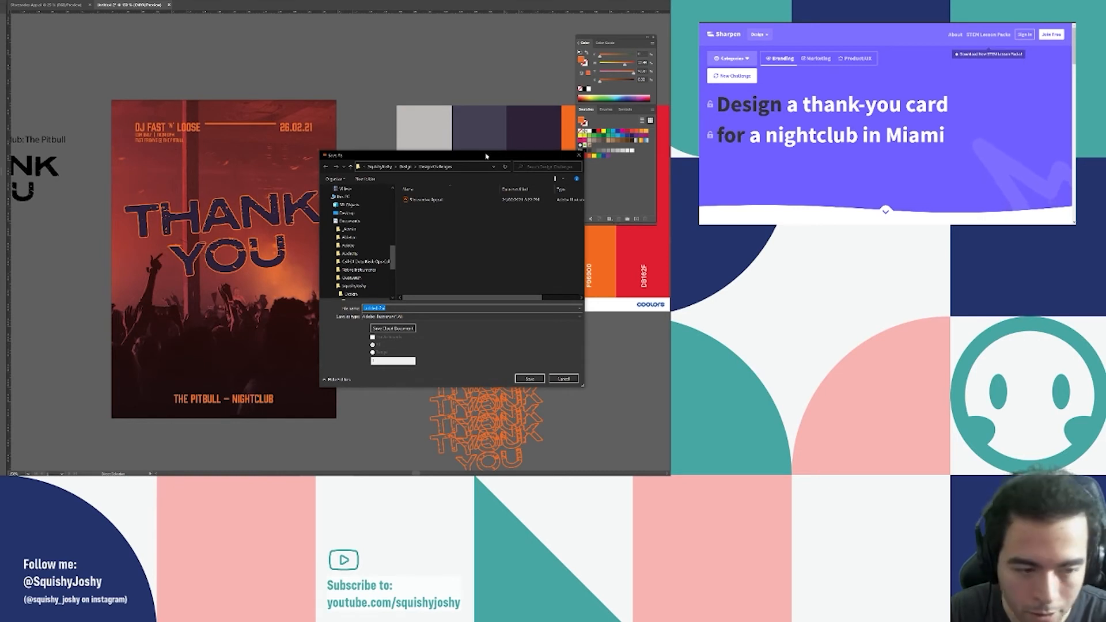
key(BackSpace)
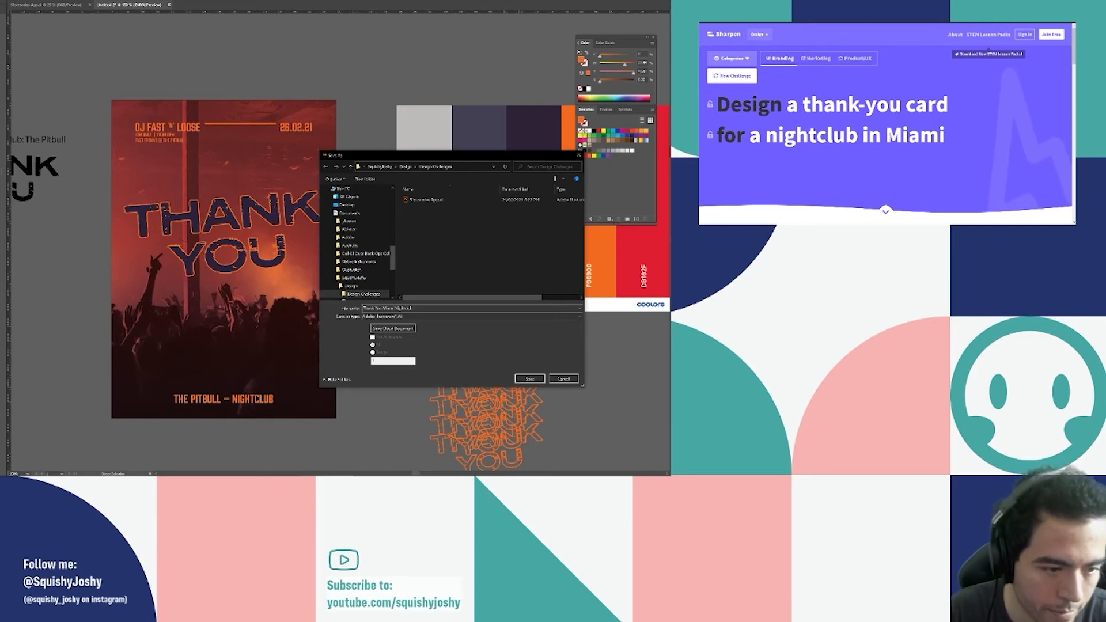
key(Return)
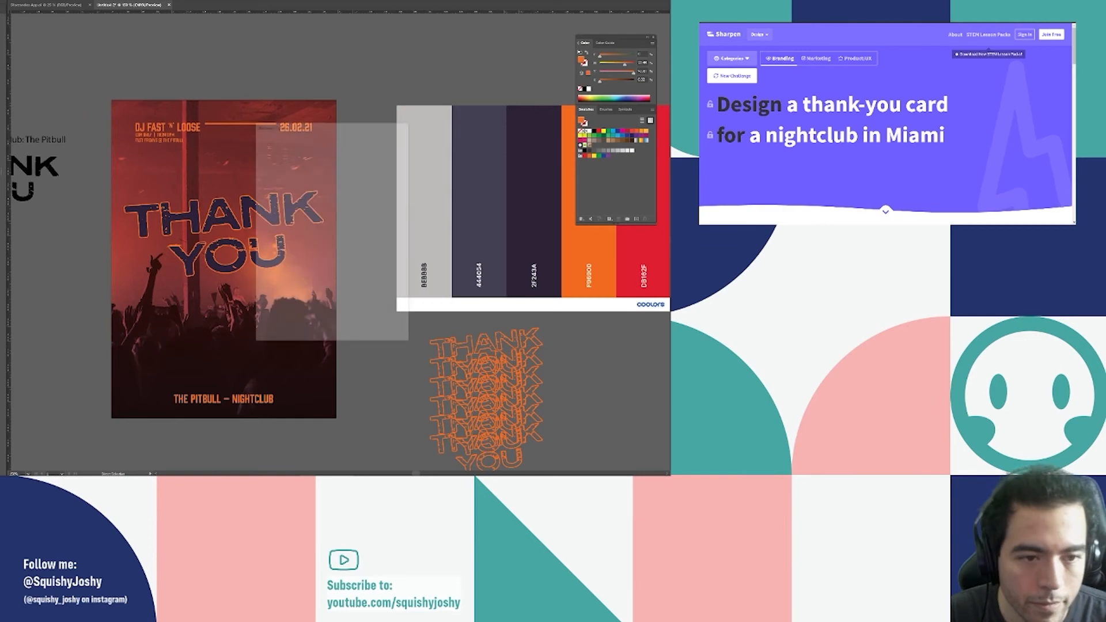
click(358, 330)
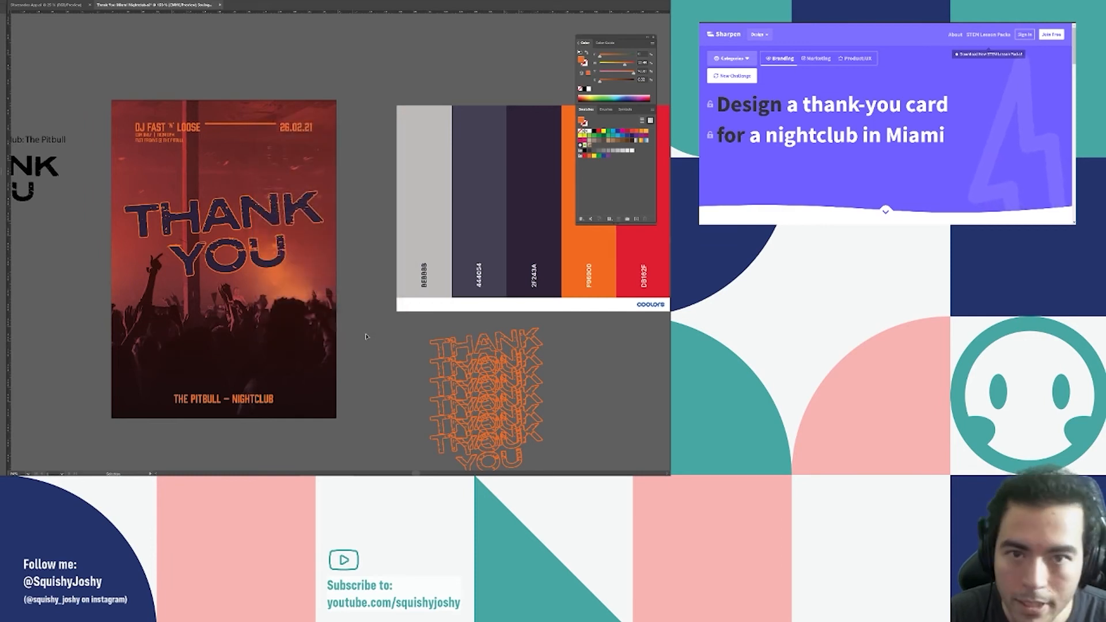
click(282, 256)
drag(321, 186, 340, 195)
key(ctrl+z)
key(a)
click(346, 219)
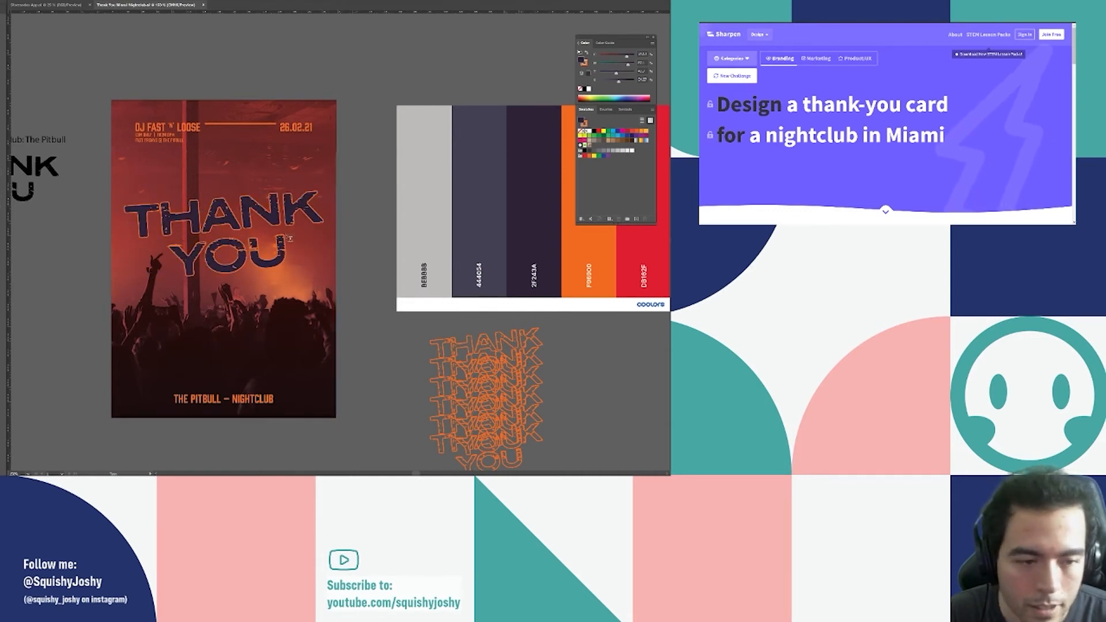
Add an exclamation mark to the spare black THANK YOU text, copy it, and remove it from there.
click(33, 190)
text(!)
drag(41, 190, 27, 187)
key(ctrl+c)
key(BackSpace)
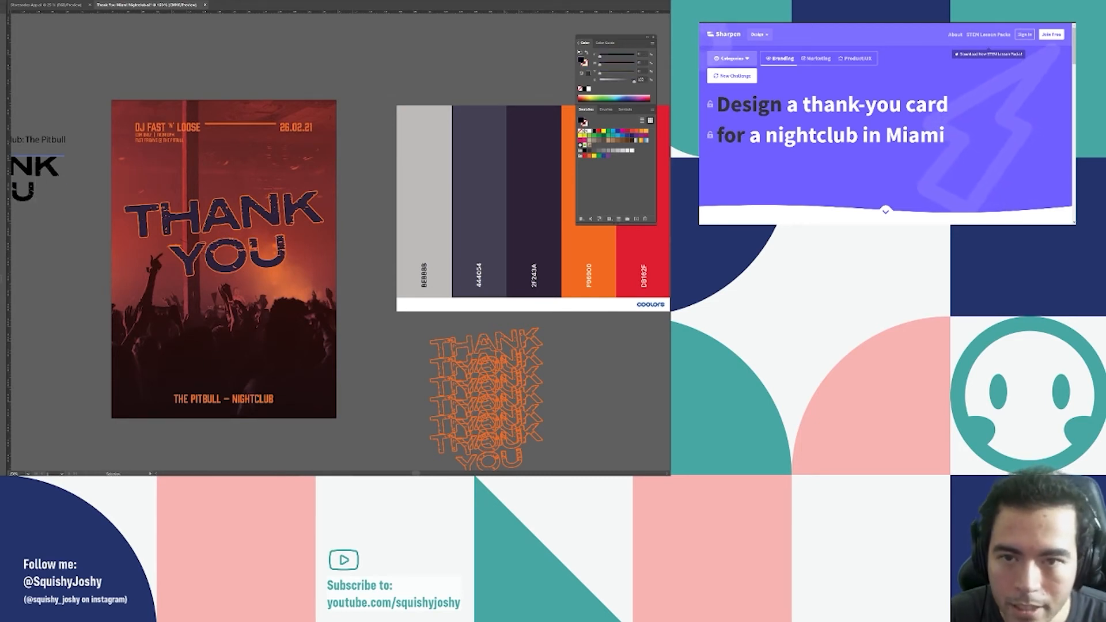
Paste the exclamation mark as separate text, then scale, tilt and place it right after YOU on the card.
click(73, 359)
key(ctrl+v)
drag(336, 227, 414, 169)
drag(339, 202, 301, 237)
drag(314, 202, 308, 216)
drag(298, 256, 316, 215)
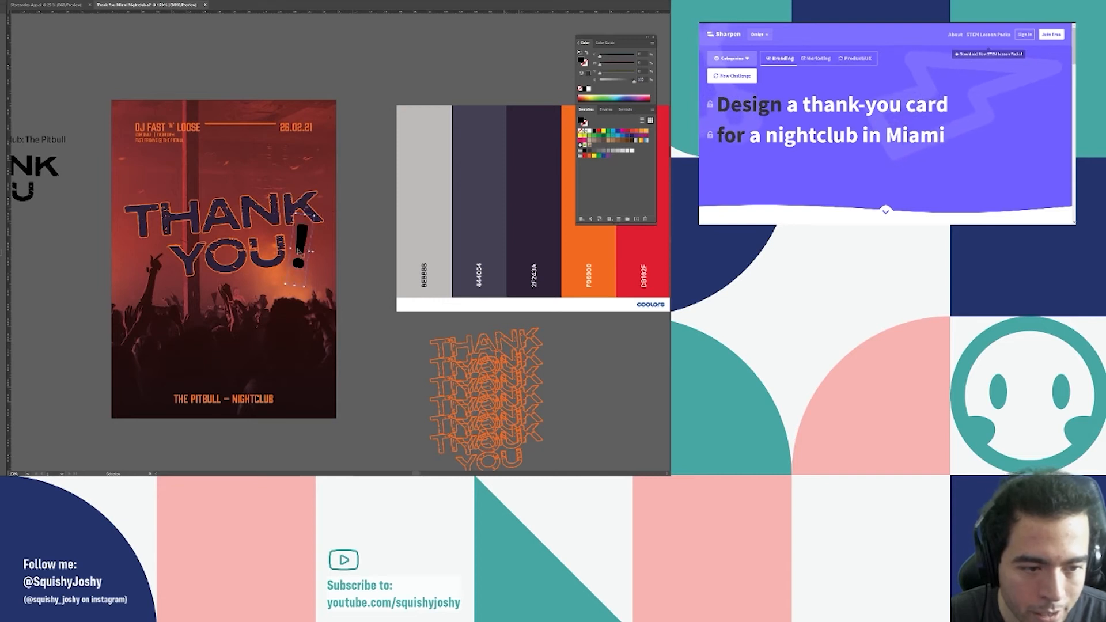
scroll(305, 244, up, 1)
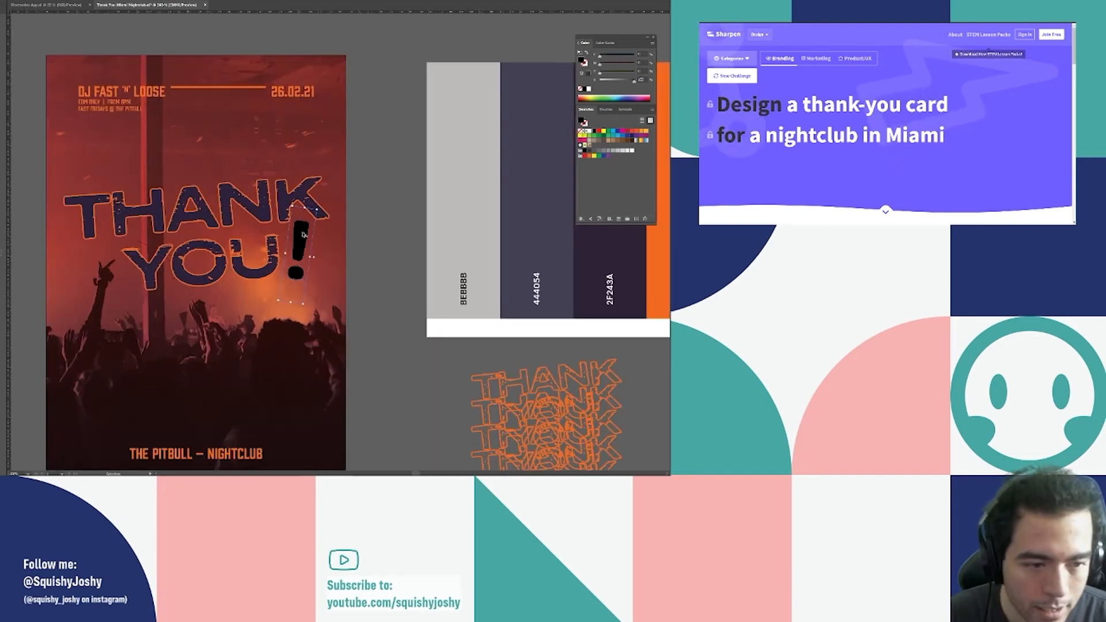
Match the exclamation mark's dark fill and orange outline to the YOU lettering and save the document.
key(i)
click(271, 253)
key(v)
key(ctrl+shift+a)
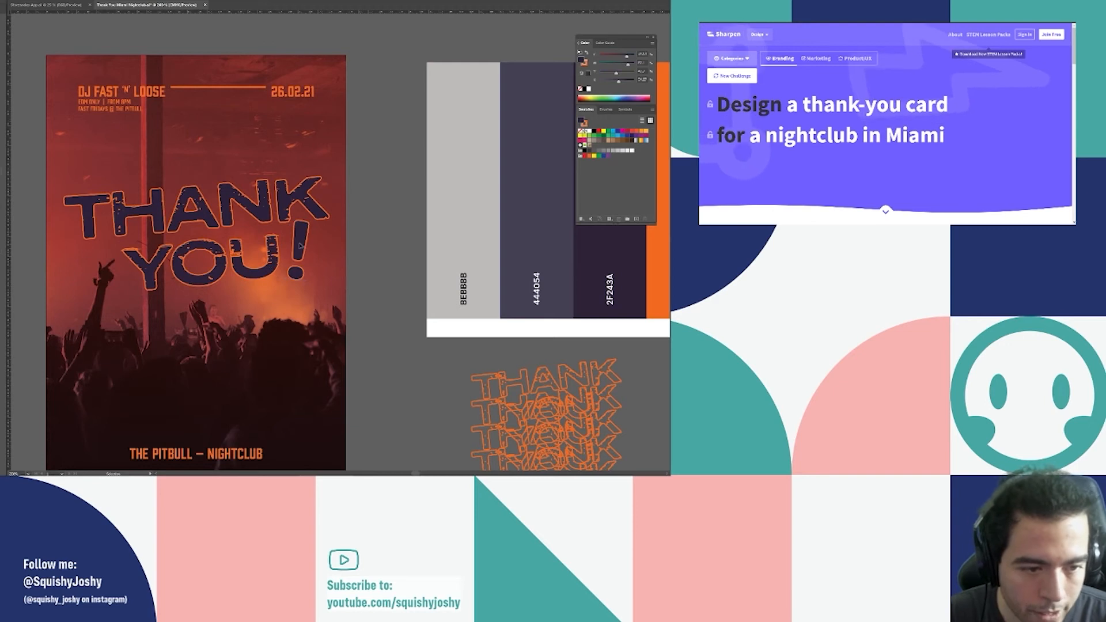
key(ctrl+s)
Shift the "THE PITBULL – NIGHTCLUB" line slightly up from the card's bottom edge.
drag(104, 127, 206, 106)
scroll(208, 105, down, 1)
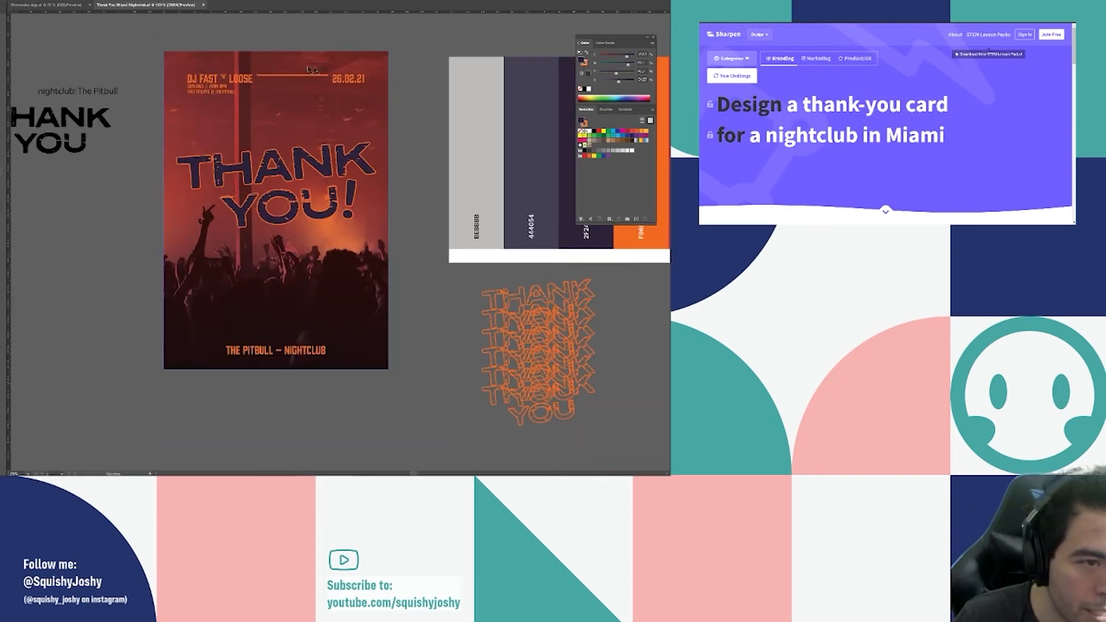
drag(262, 350, 262, 343)
click(415, 282)
drag(318, 75, 318, 312)
key(ctrl+z)
click(399, 224)
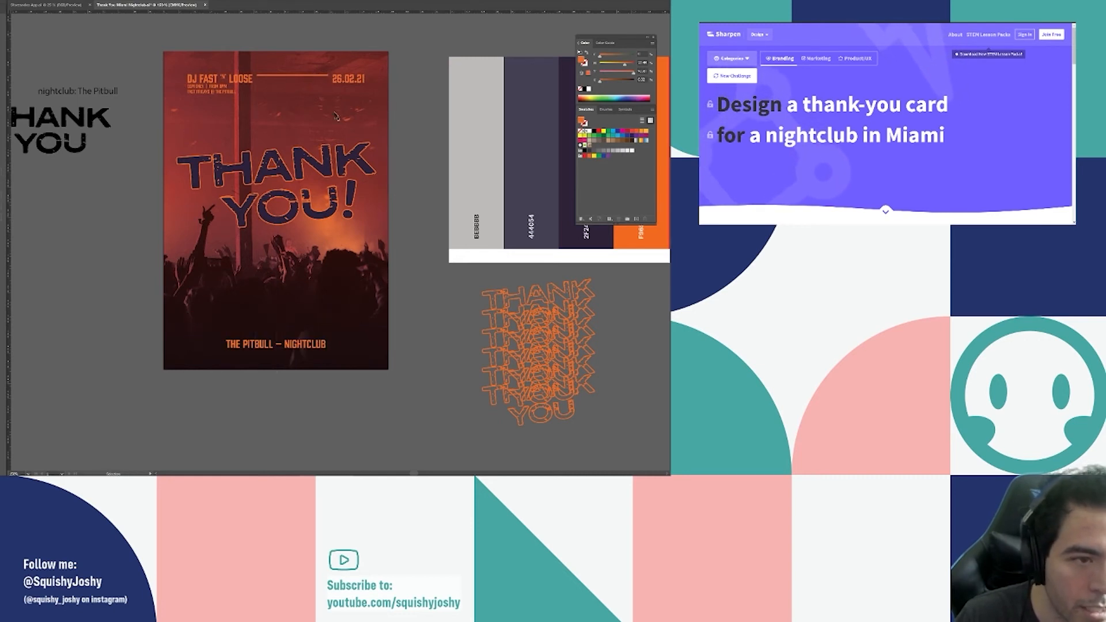
double_click(321, 80)
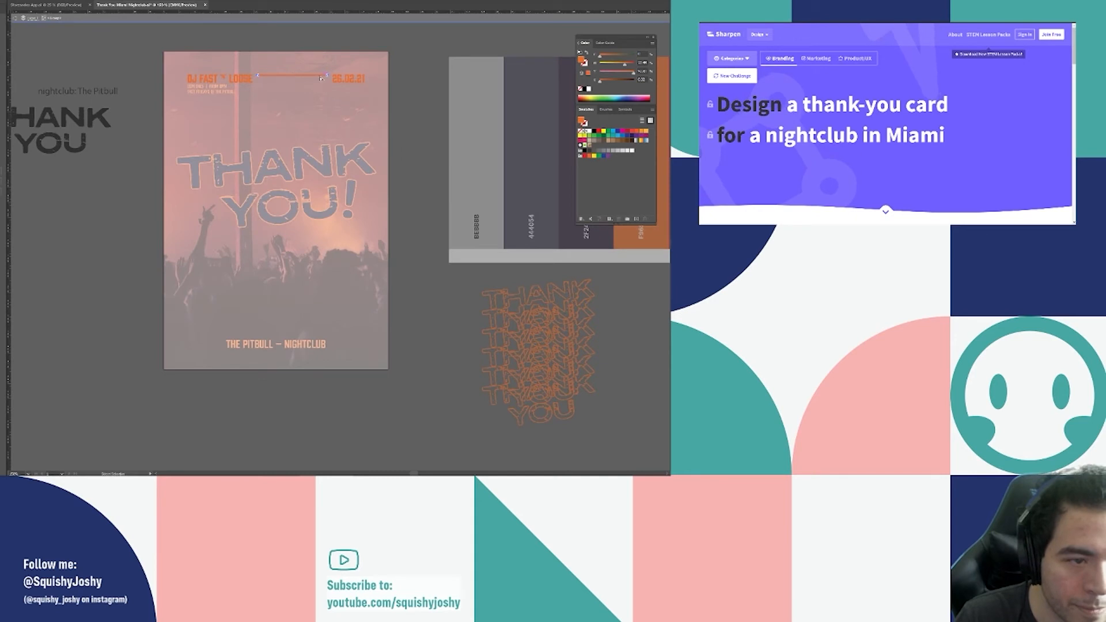
double_click(146, 156)
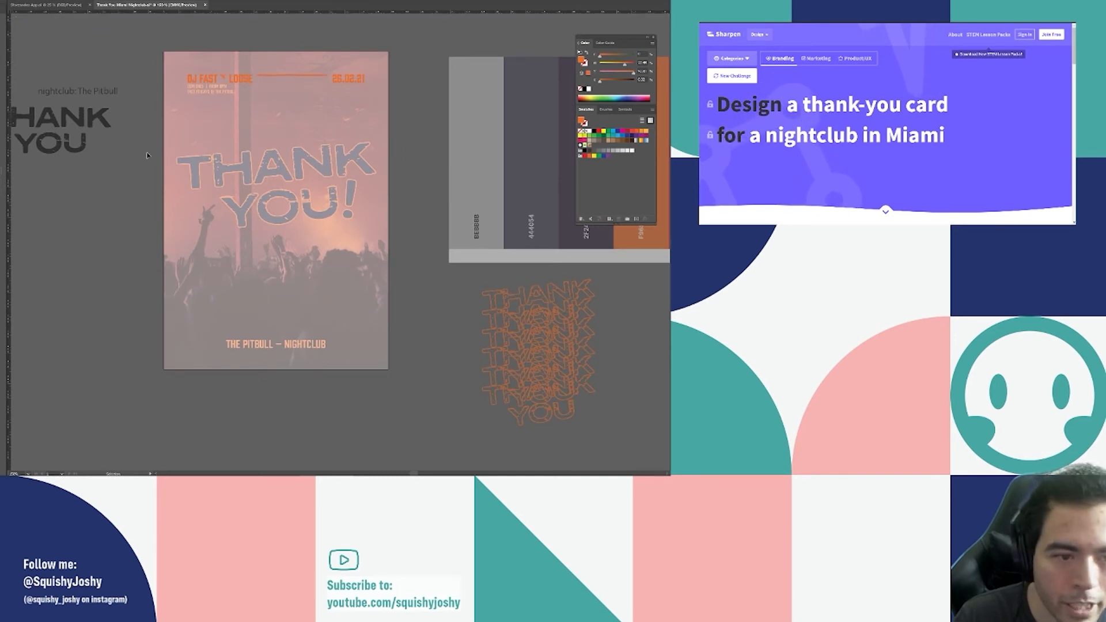
key(a)
Save the current state of the card.
scroll(407, 287, down, 1)
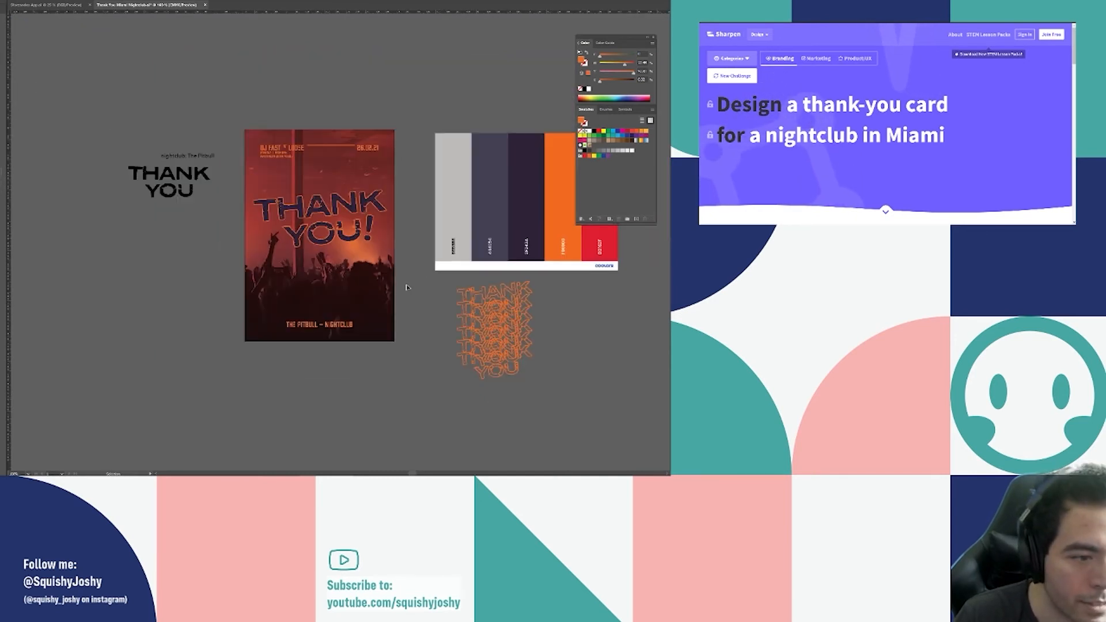
drag(407, 281, 313, 294)
key(ctrl+s)
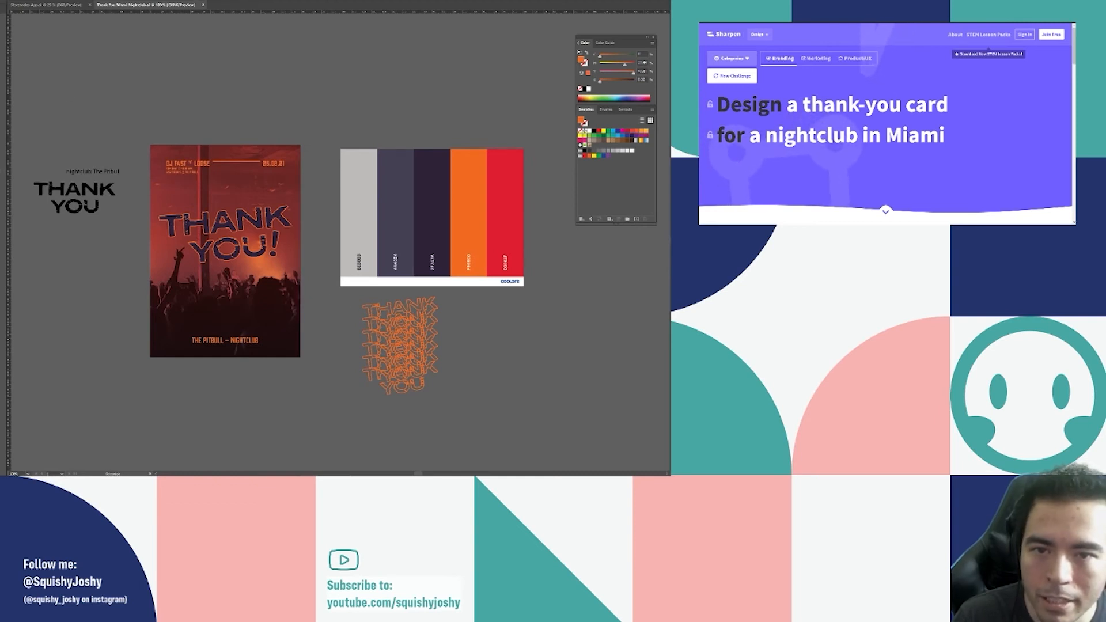
Draw a rectangle covering the whole card, with no fill and an orange stroke.
key(m)
drag(150, 144, 299, 357)
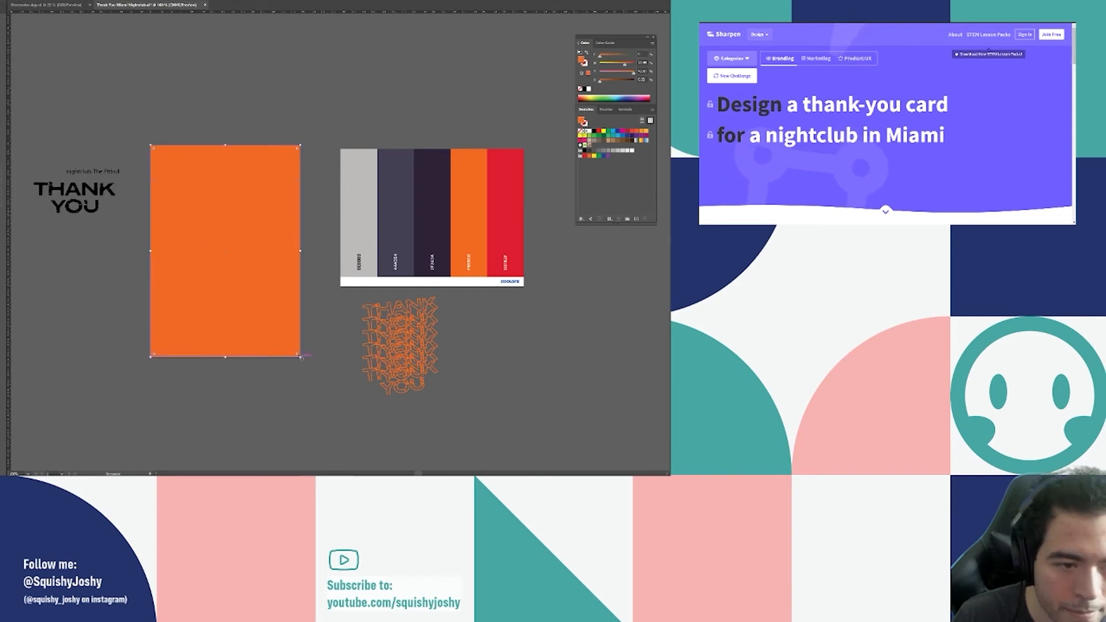
key(shift+x)
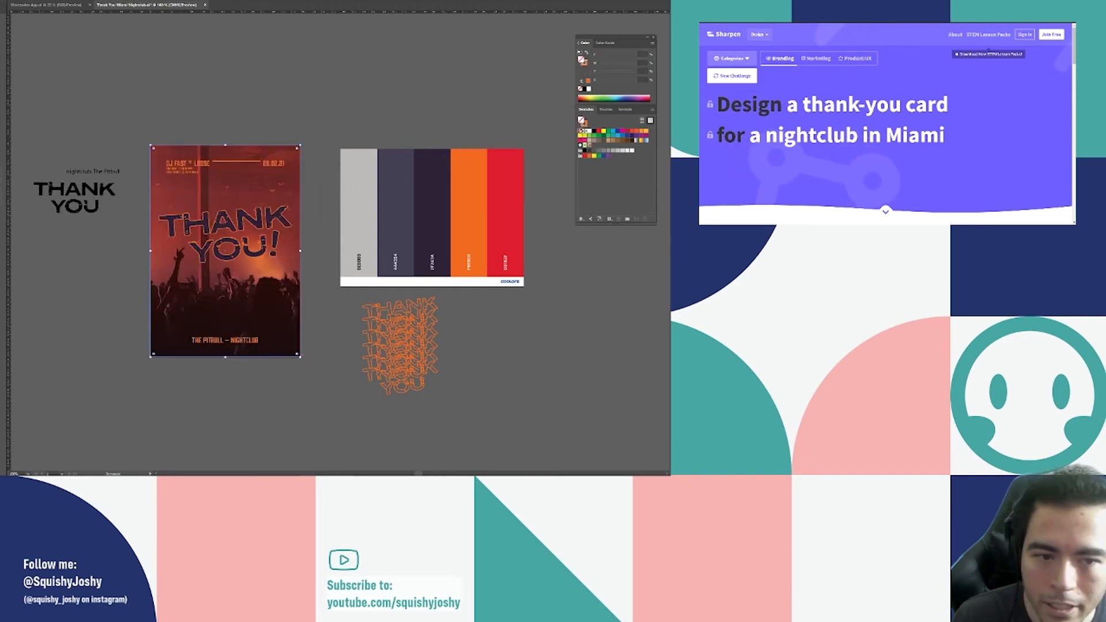
Thicken the rectangle's orange stroke and align it to the inside to form a moderate border around the card.
key(shift+Up)
key(shift+Up)
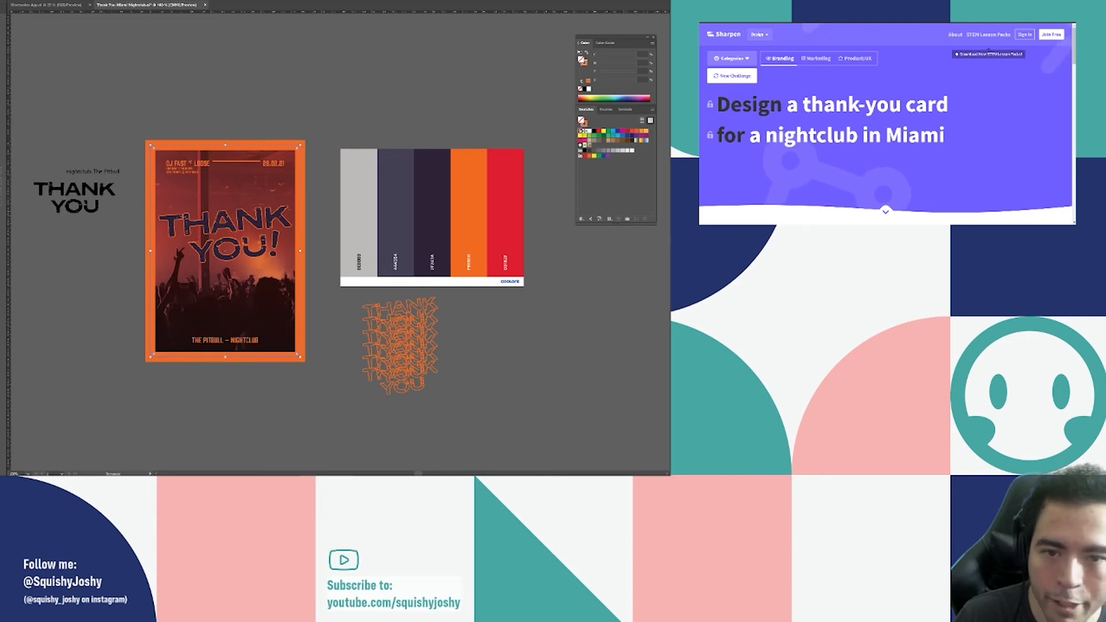
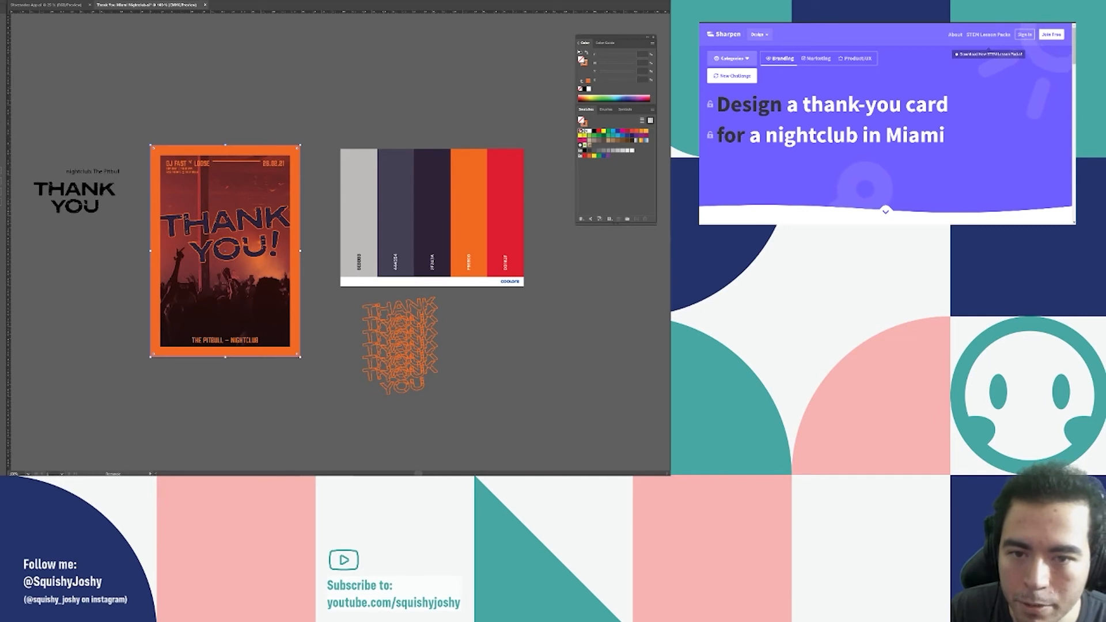
key(Return)
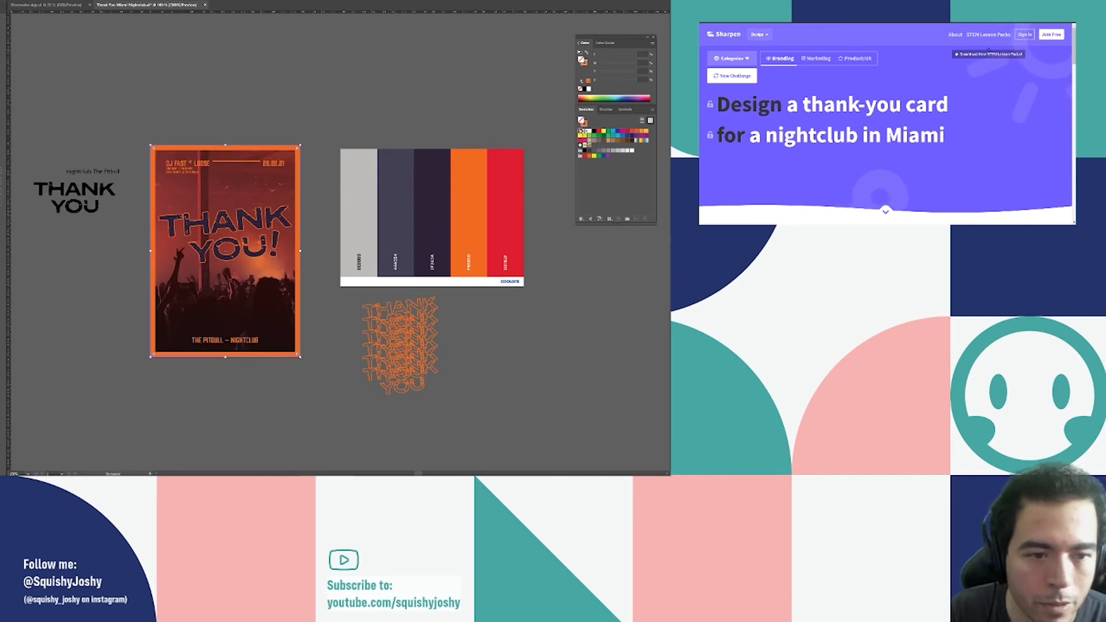
key(v)
click(236, 113)
scroll(287, 247, up, 1)
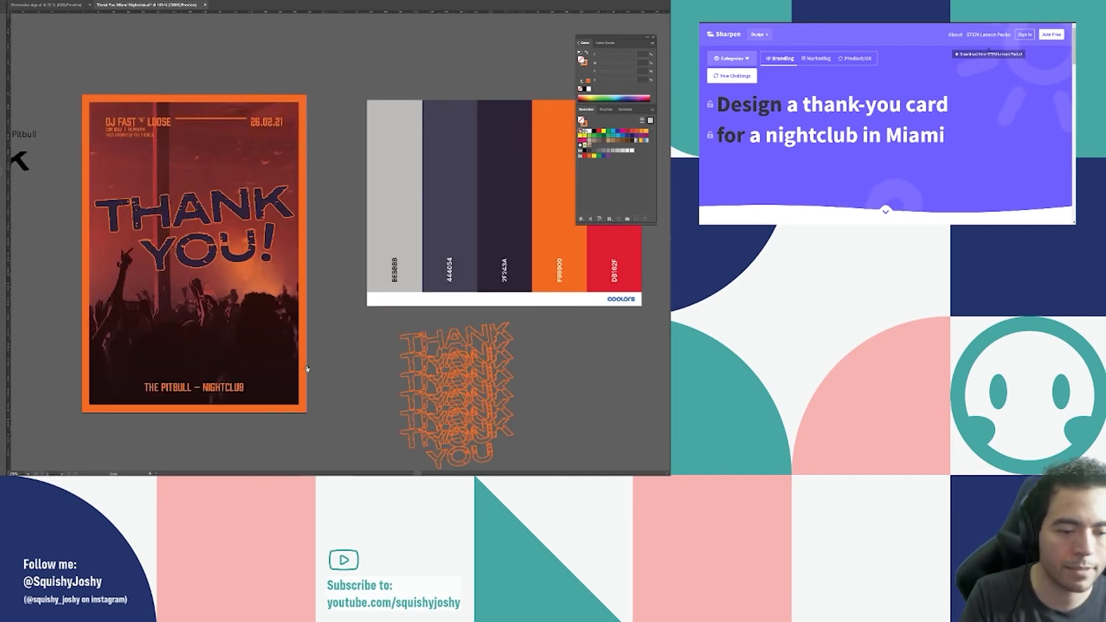
Replace the dash in the venue line with a line break and extend the text frame downward to fit NIGHTCLUB.
click(249, 395)
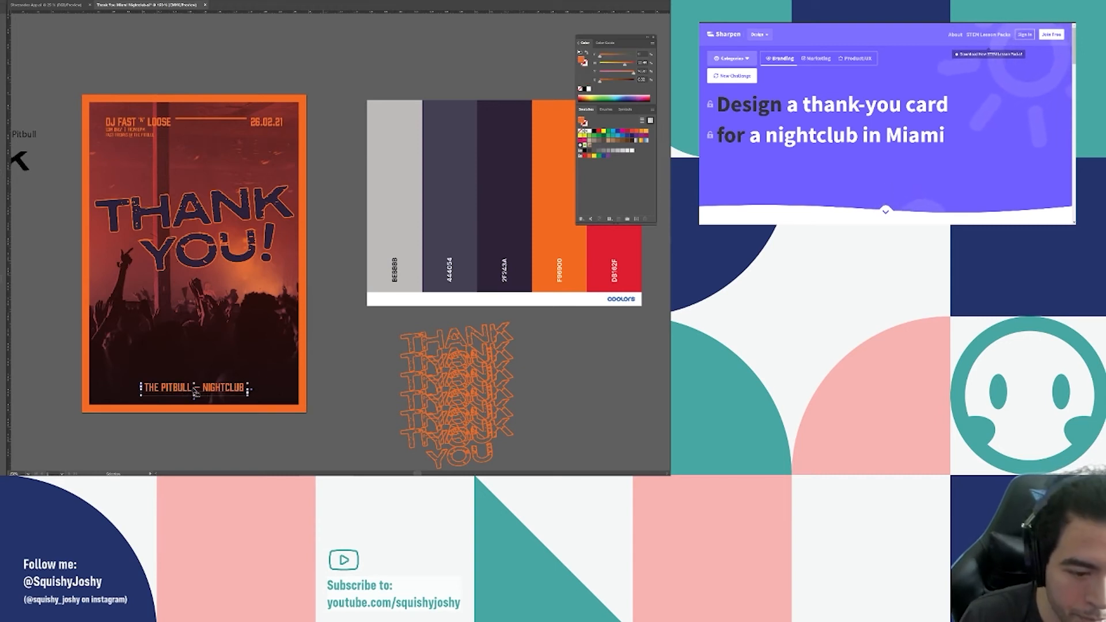
key(t)
click(194, 389)
key(ctrl+a)
click(195, 388)
key(BackSpace)
key(BackSpace)
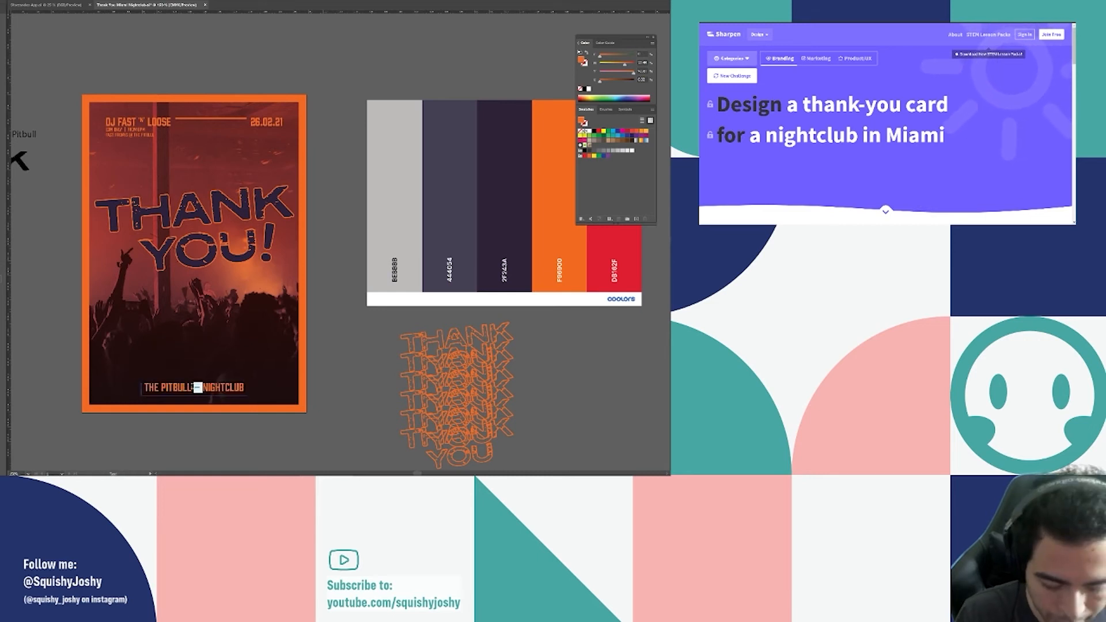
key(BackSpace)
key(Return)
key(Escape)
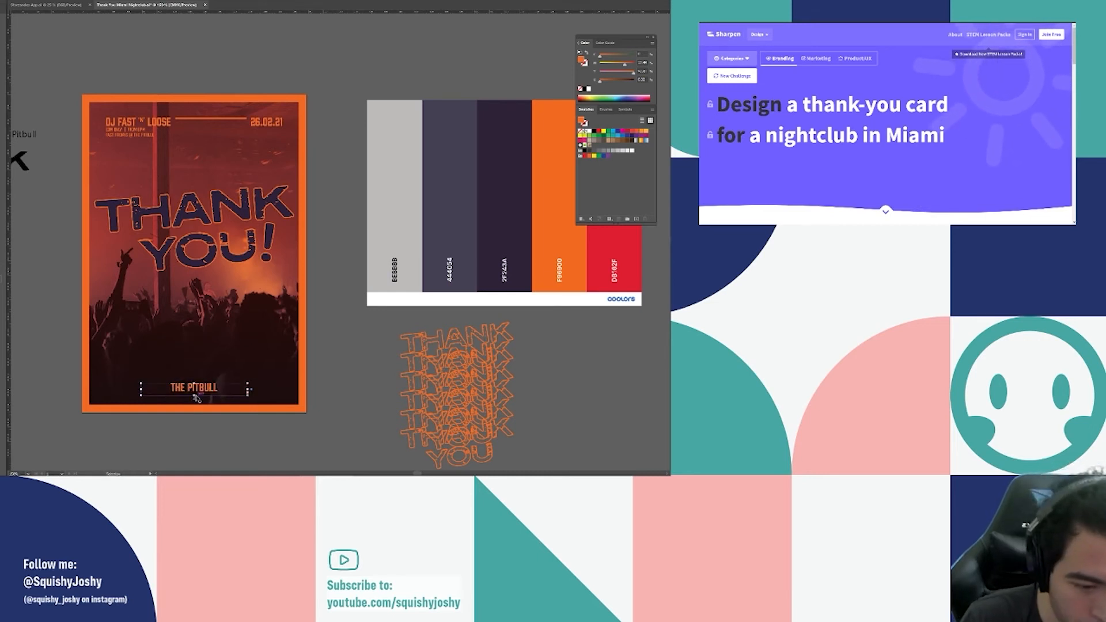
drag(195, 396, 195, 406)
Change only the "THE PITBULL" line to a heavy, high-contrast serif font.
double_click(198, 389)
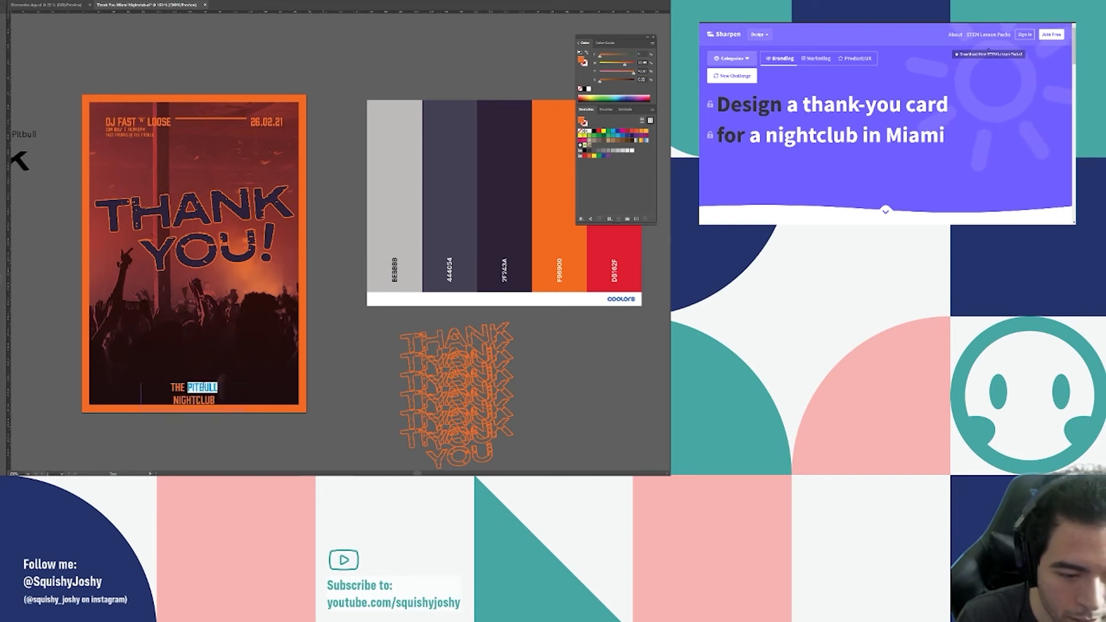
key(ctrl+a)
double_click(198, 388)
key(ctrl+a)
drag(218, 387, 168, 387)
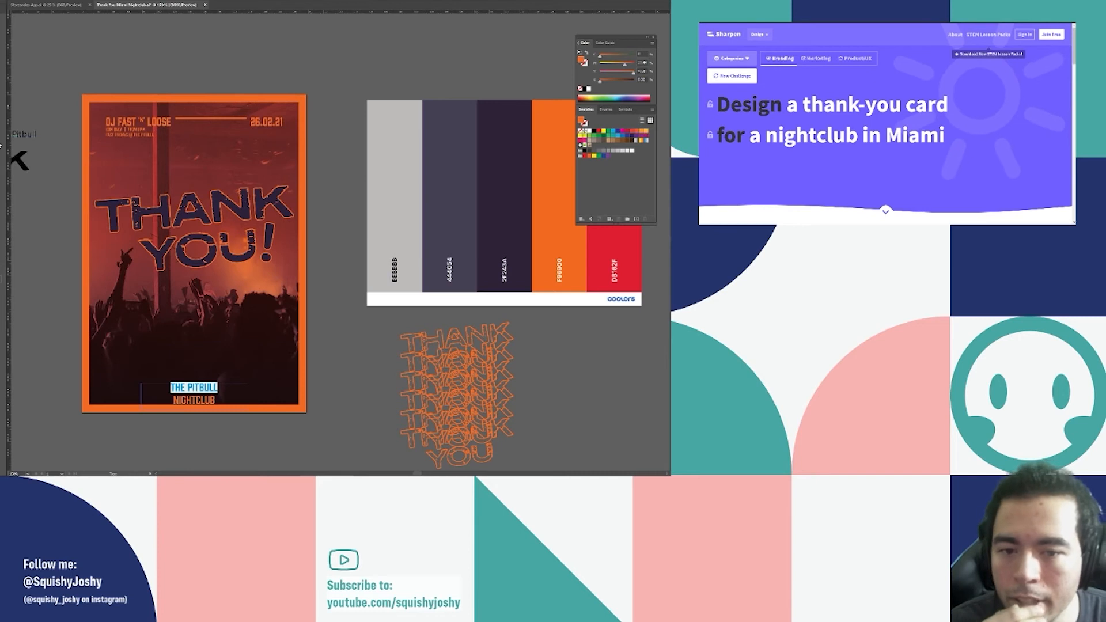
click(46, 211)
key(Escape)
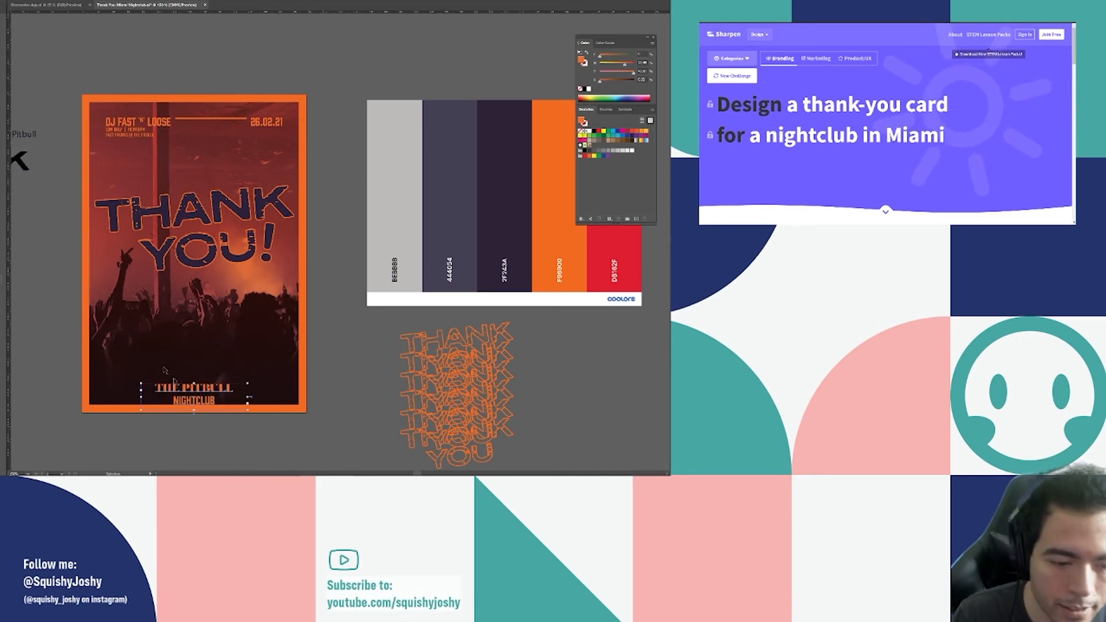
Format the word THE in front of PITBULL as superscript.
triple_click(179, 389)
click(179, 389)
double_click(178, 389)
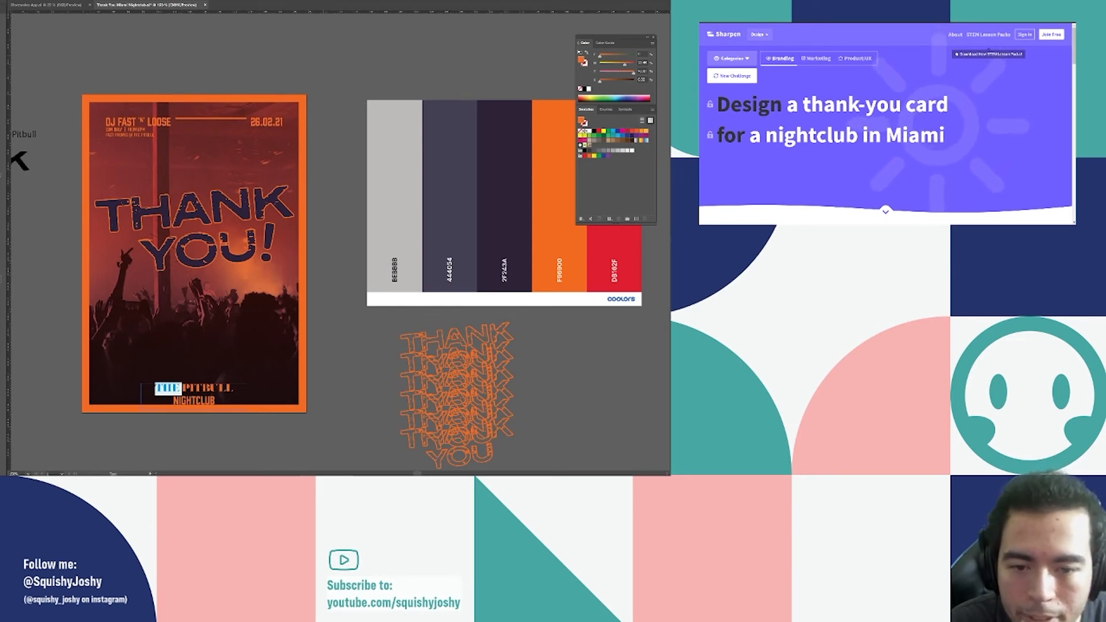
key(ctrl+shift+equal)
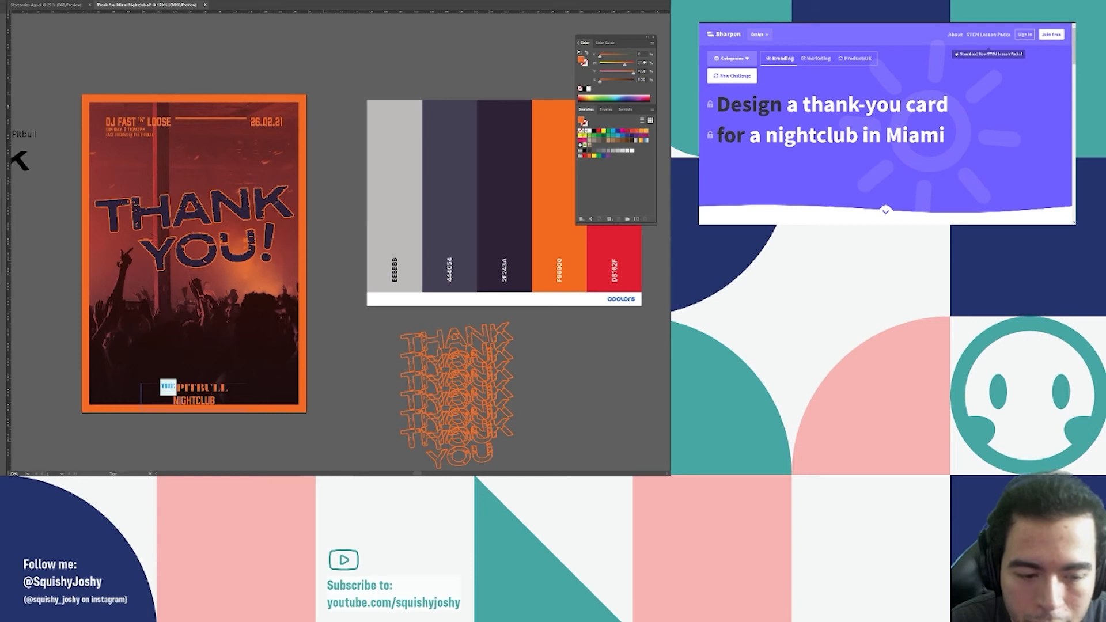
key(Escape)
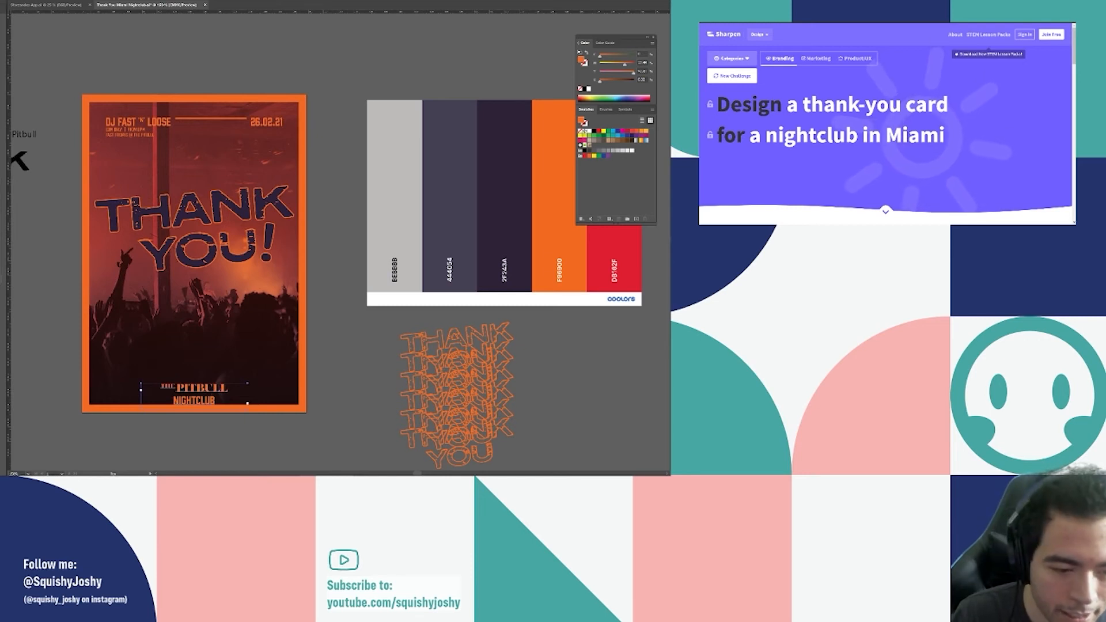
key(v)
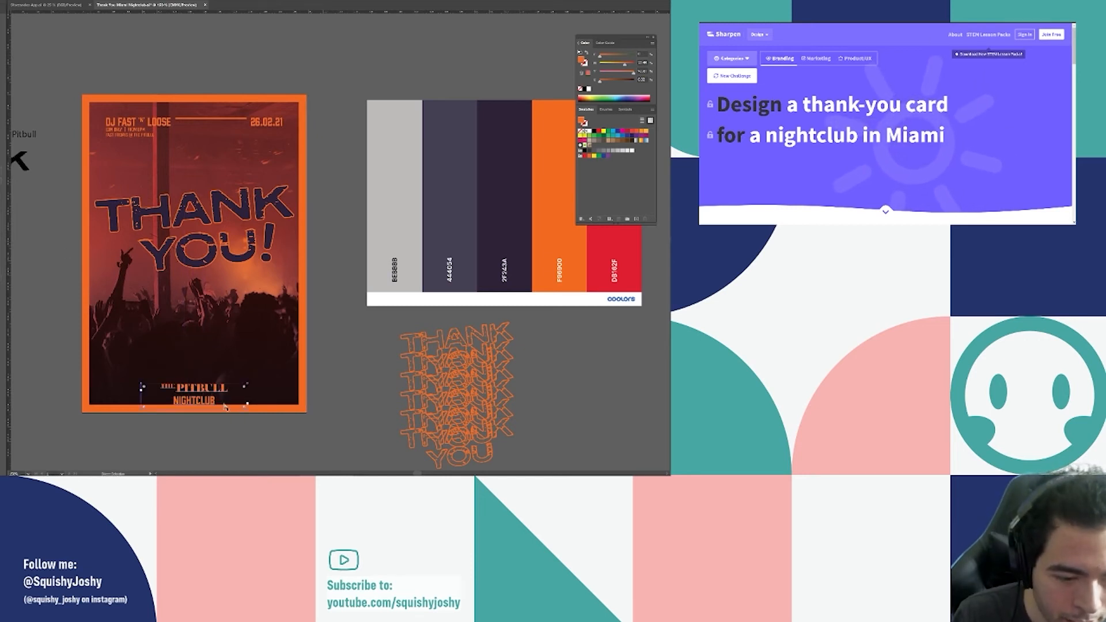
Move the venue text up, enlarge the "THE PITBULL" line considerably and widen its text frame to keep it on one line.
drag(218, 392, 155, 354)
triple_click(219, 362)
key(ctrl+shift+period)
key(ctrl+shift+period)
key(ctrl+shift+period)
key(ctrl+shift+period)
key(ctrl+shift+period)
key(ctrl+shift+period)
key(ctrl+shift+period)
key(ctrl+shift+period)
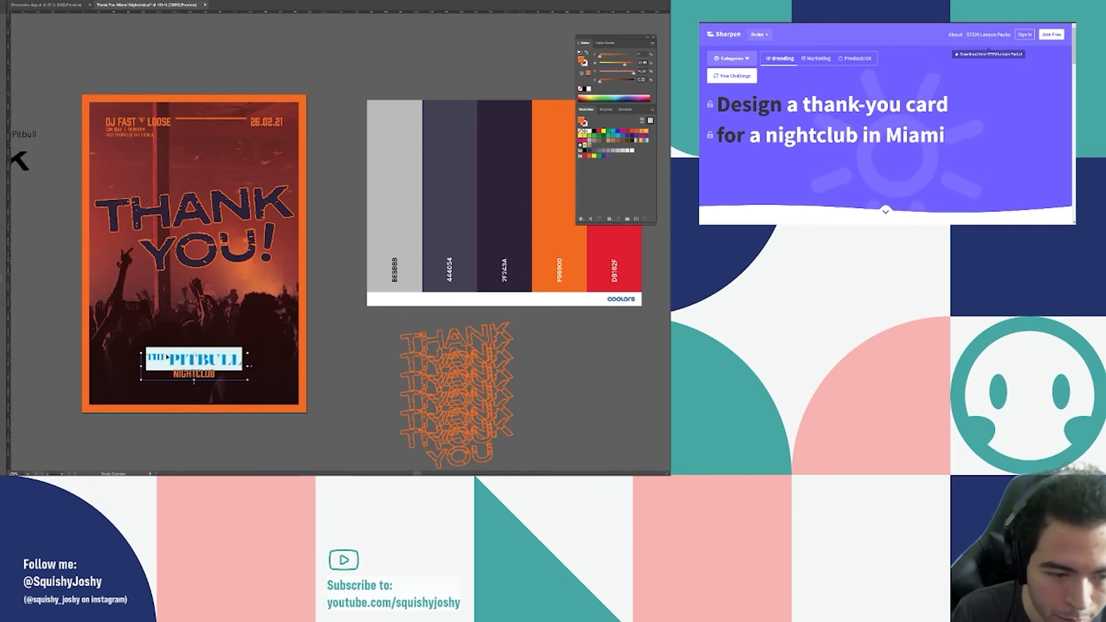
drag(248, 366, 324, 370)
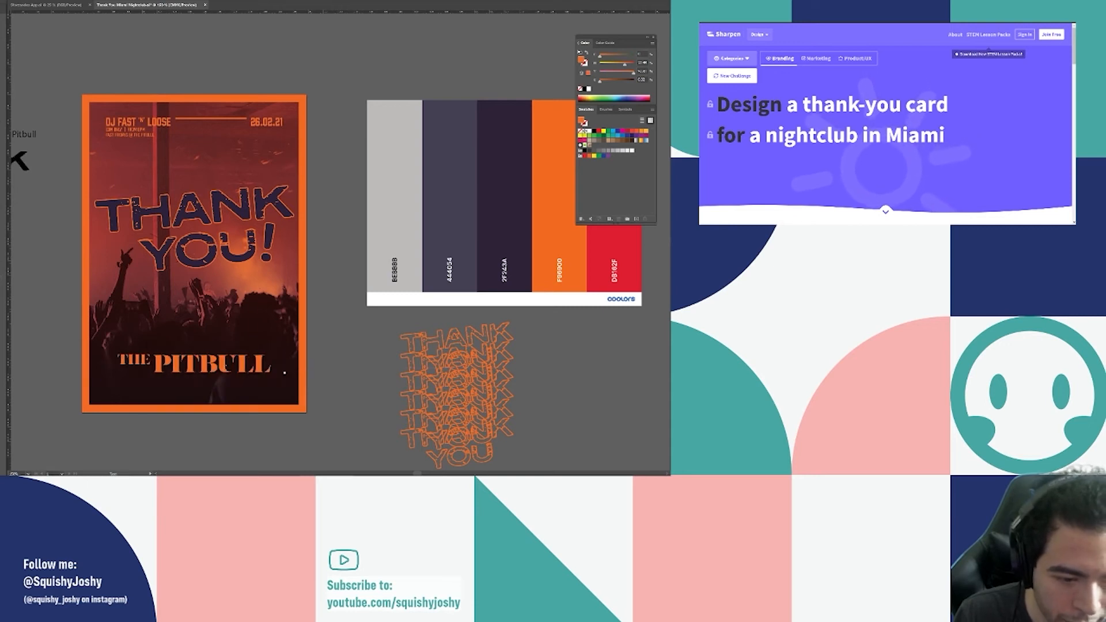
key(v)
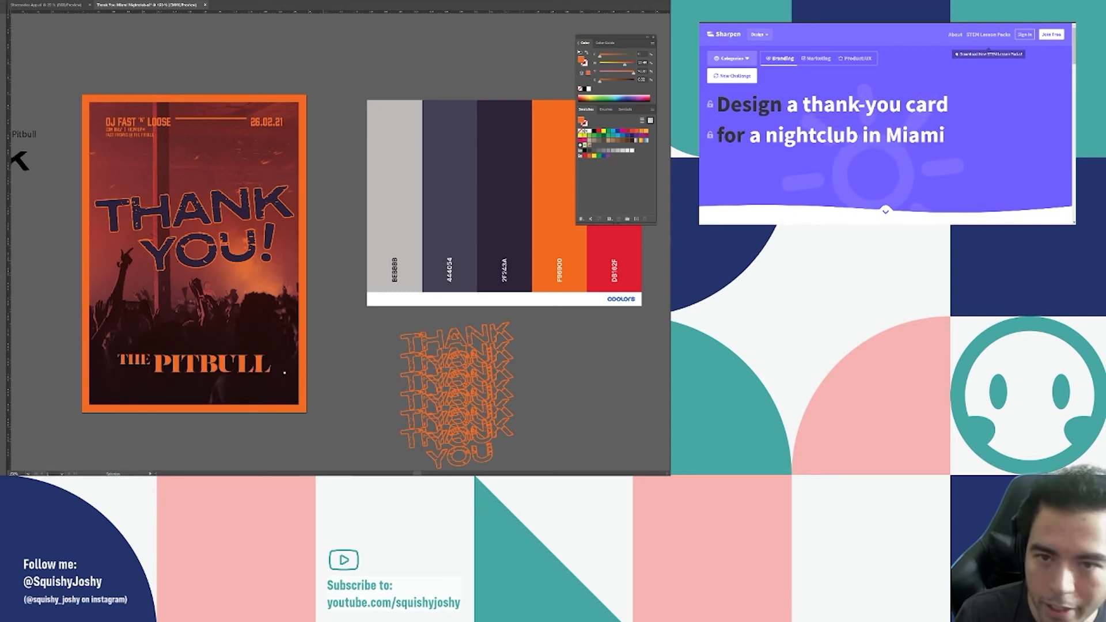
Extend the venue text frame downward until NIGHTCLUB fits below the THE PITBULL line.
click(213, 364)
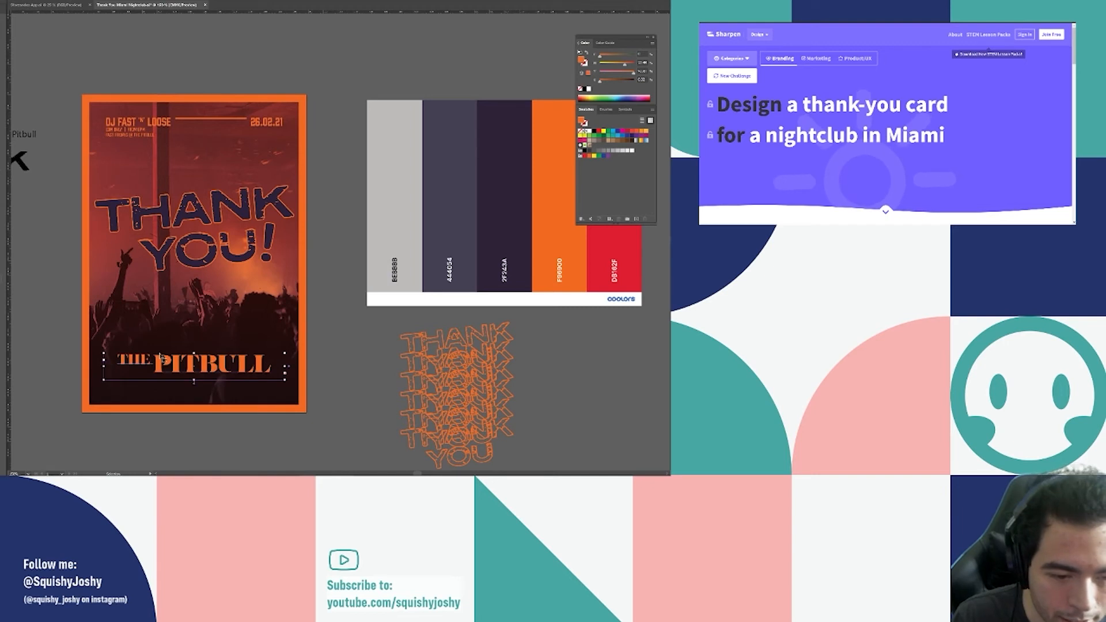
double_click(192, 364)
key(Escape)
drag(195, 380, 194, 397)
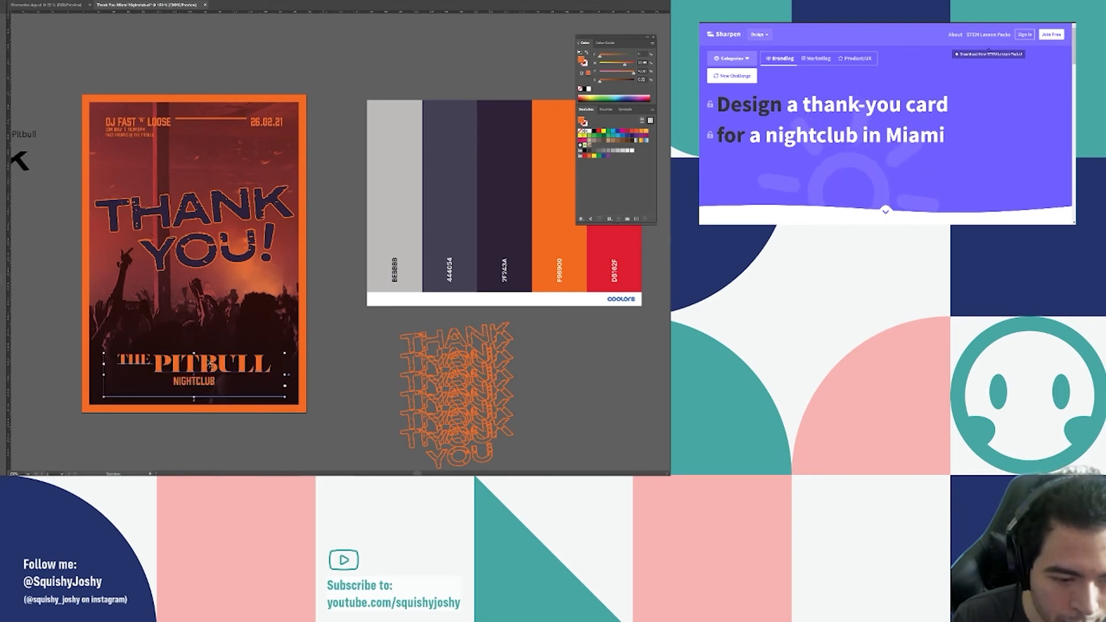
Reduce the font size of the THE PITBULL line in the venue text.
double_click(218, 361)
key(ctrl+a)
click(202, 344)
triple_click(208, 366)
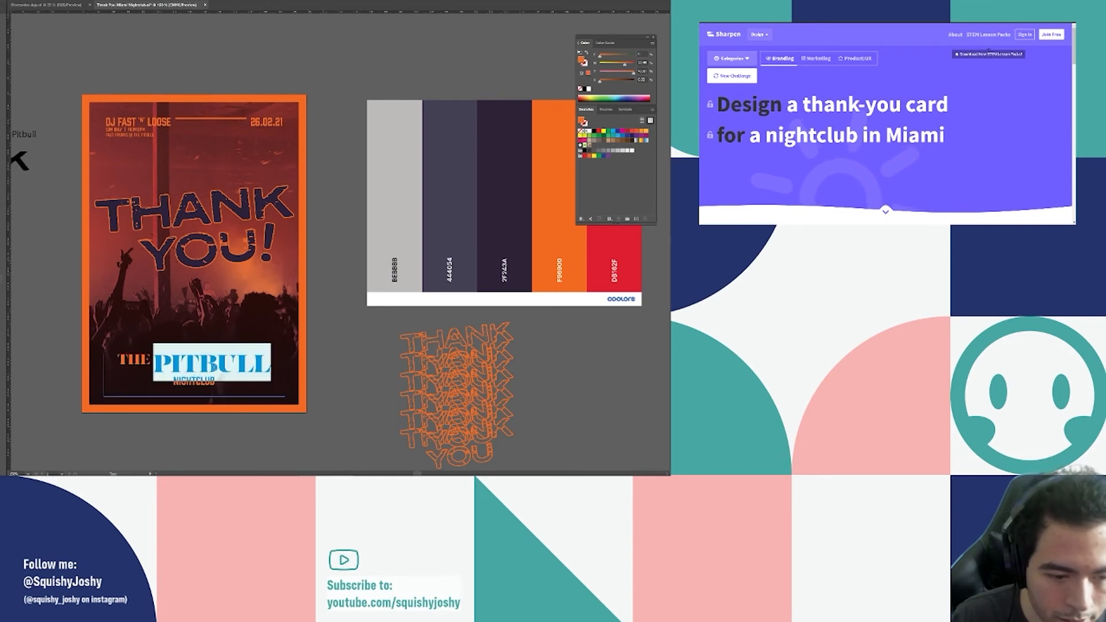
click(269, 367)
drag(269, 368, 120, 353)
key(ctrl+shift+comma)
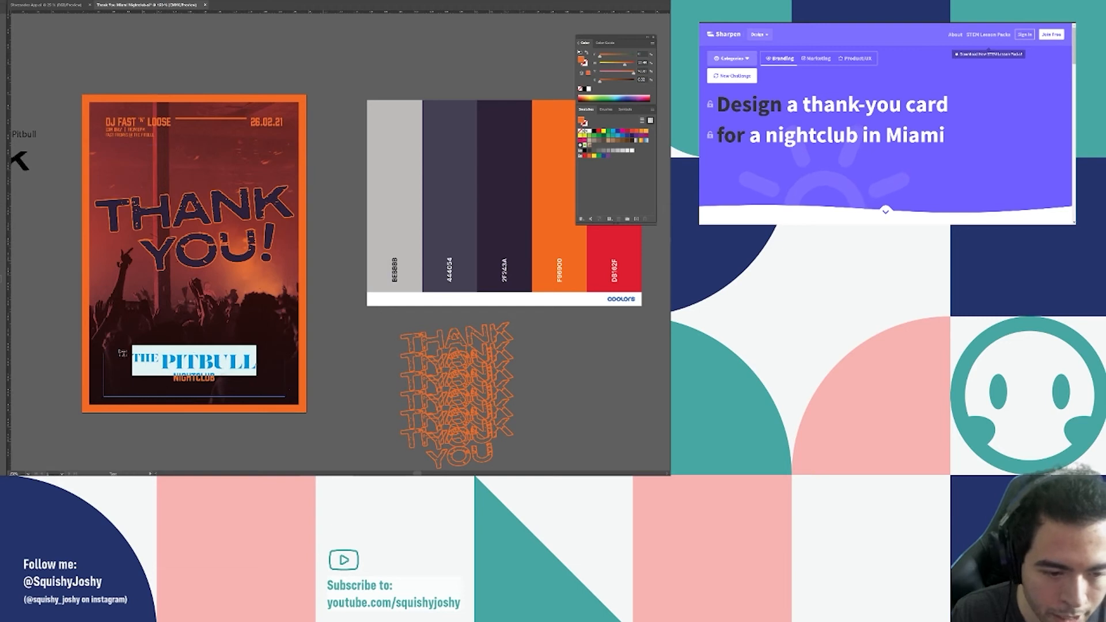
Make the word NIGHTCLUB smaller and widen its letter spacing.
triple_click(188, 377)
double_click(194, 377)
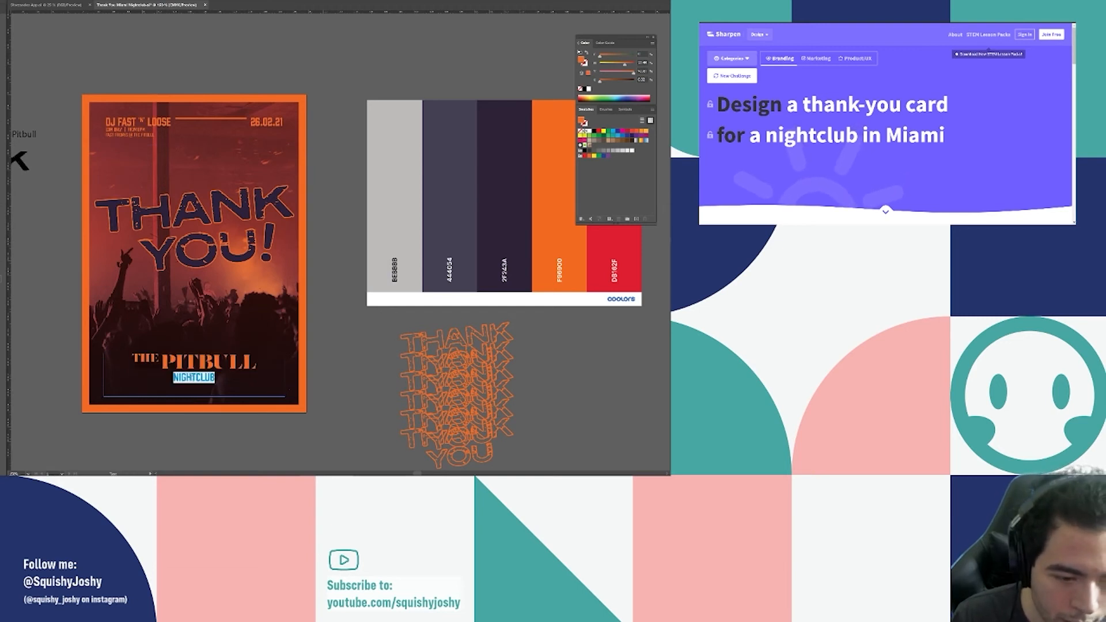
key(ctrl+shift+comma)
key(ctrl+shift+comma)
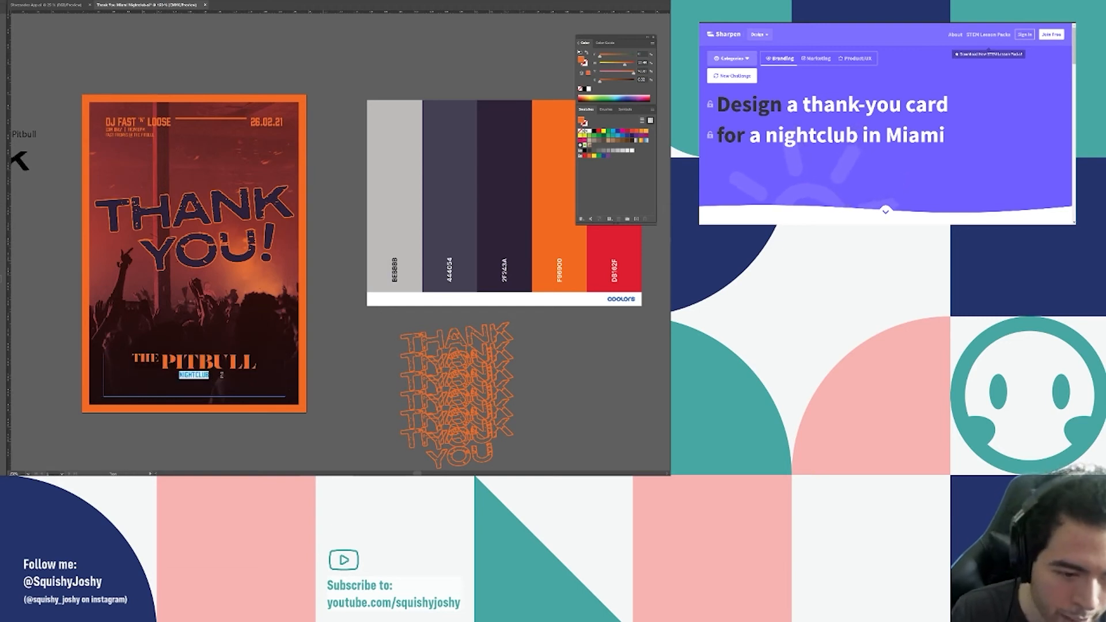
key(alt+Right)
key(alt+Right)
key(alt+Right)
key(alt+Right)
key(alt+Right)
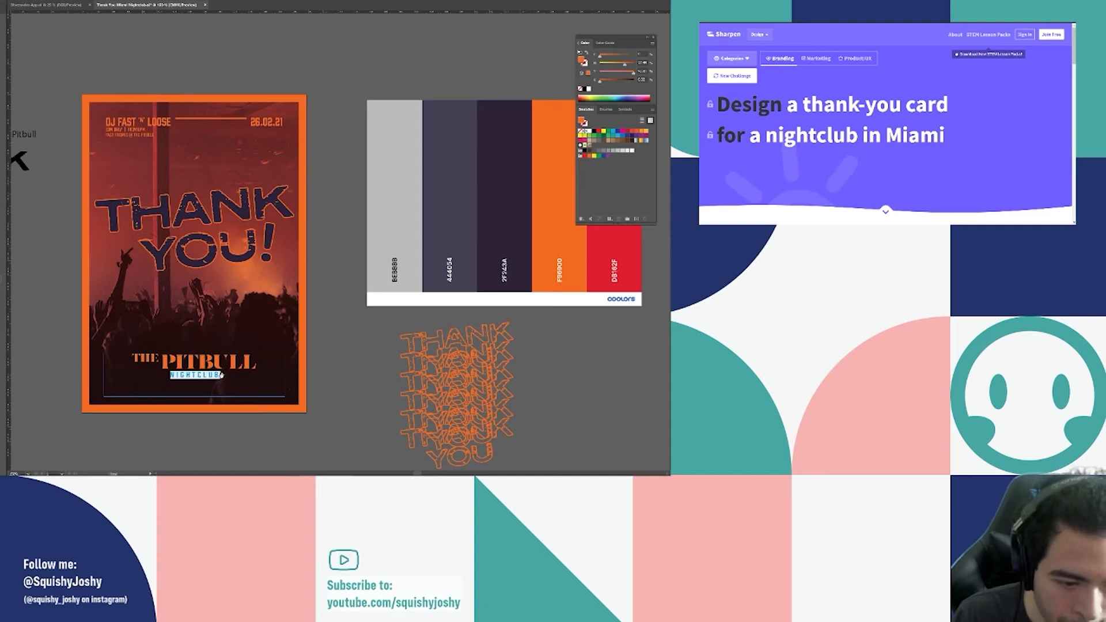
Increase the venue text's line spacing, shorten its frame from below and move it slightly down.
key(ctrl+a)
key(alt+Down)
key(alt+Down)
key(Escape)
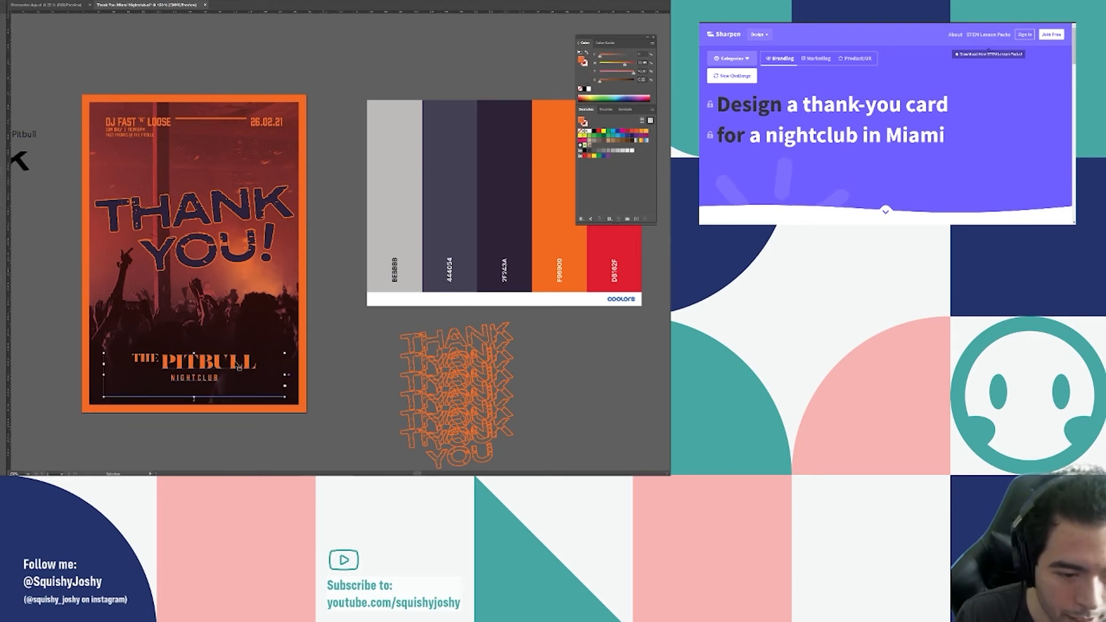
drag(194, 396, 195, 384)
drag(210, 363, 210, 367)
Draw a small closed left-pointing triangle above the venue name with the Pen tool.
scroll(187, 365, up, 3)
key(p)
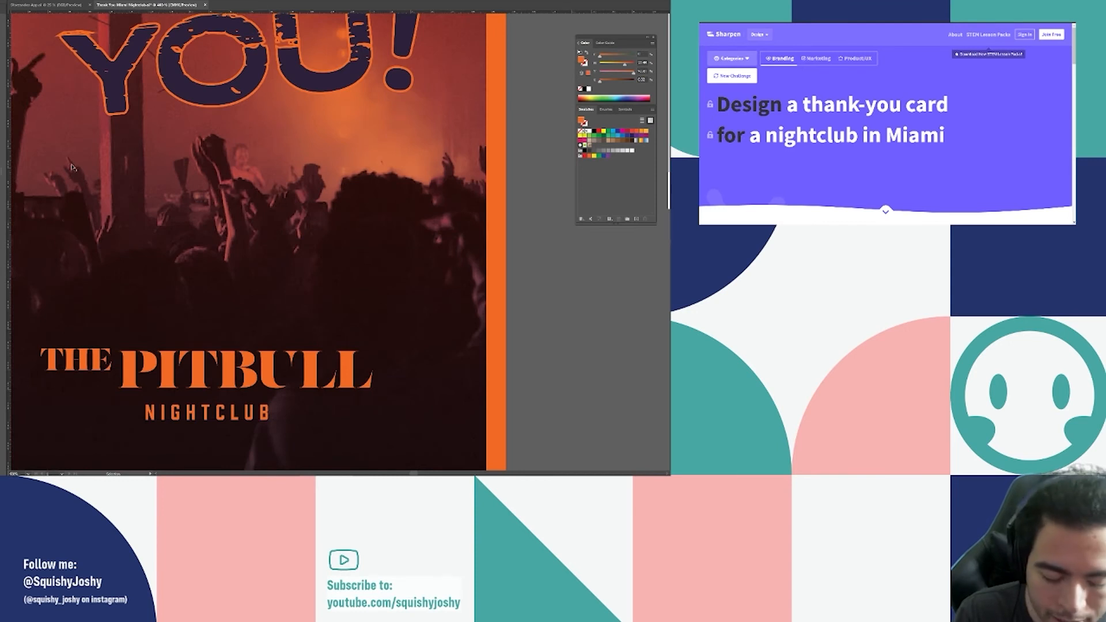
click(185, 296)
click(174, 305)
click(184, 314)
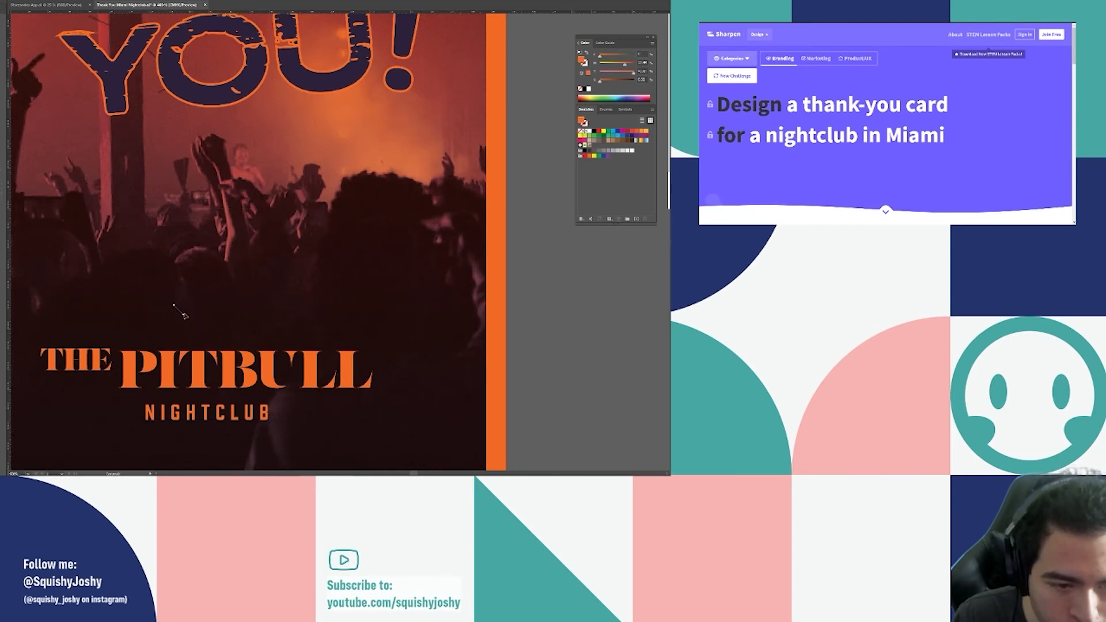
key(ctrl+z)
key(ctrl+z)
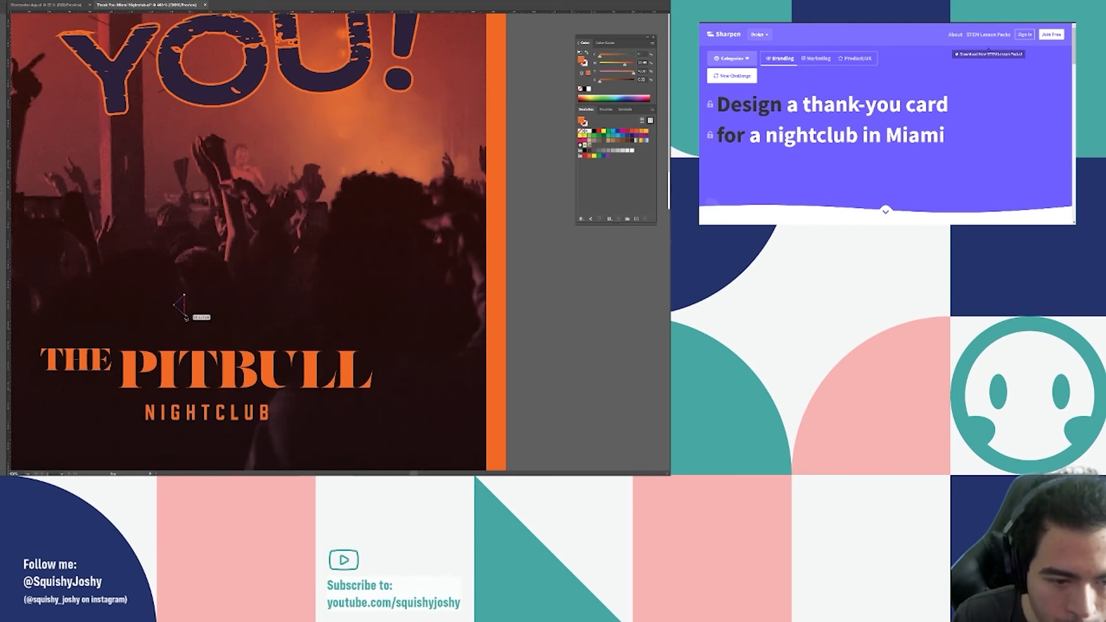
click(184, 295)
Turn the triangle into an emblem of two mirrored right triangles flanking a central downward-pointing triangle above PITBULL.
key(v)
drag(182, 305, 154, 308)
scroll(169, 305, up, 2)
key(a)
click(186, 314)
key(v)
click(203, 303)
key(Delete)
key(Return)
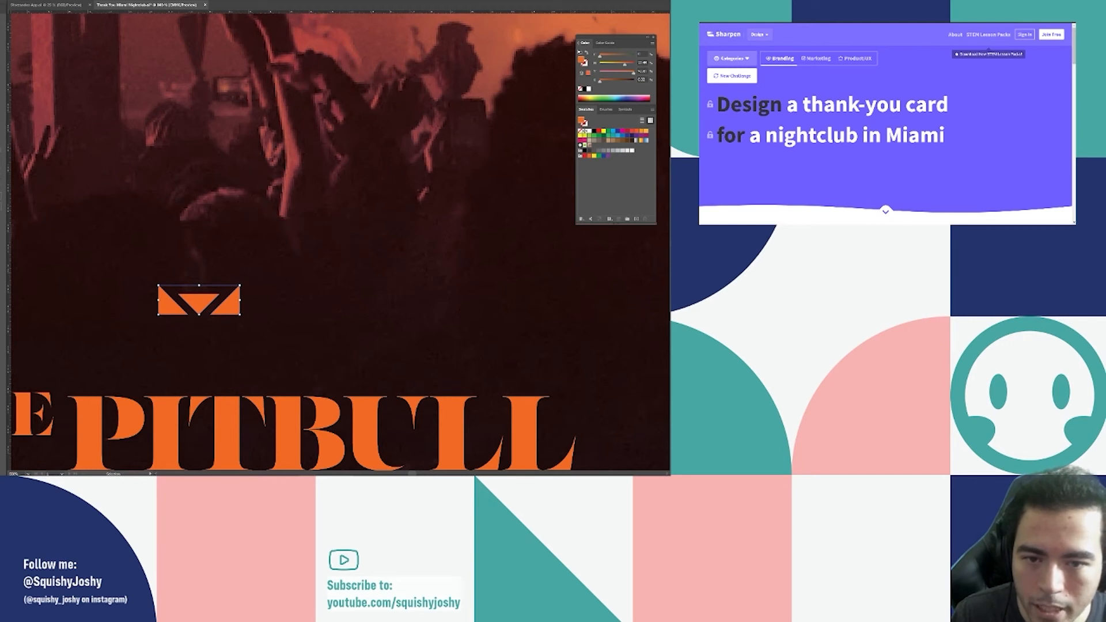
click(2, 190)
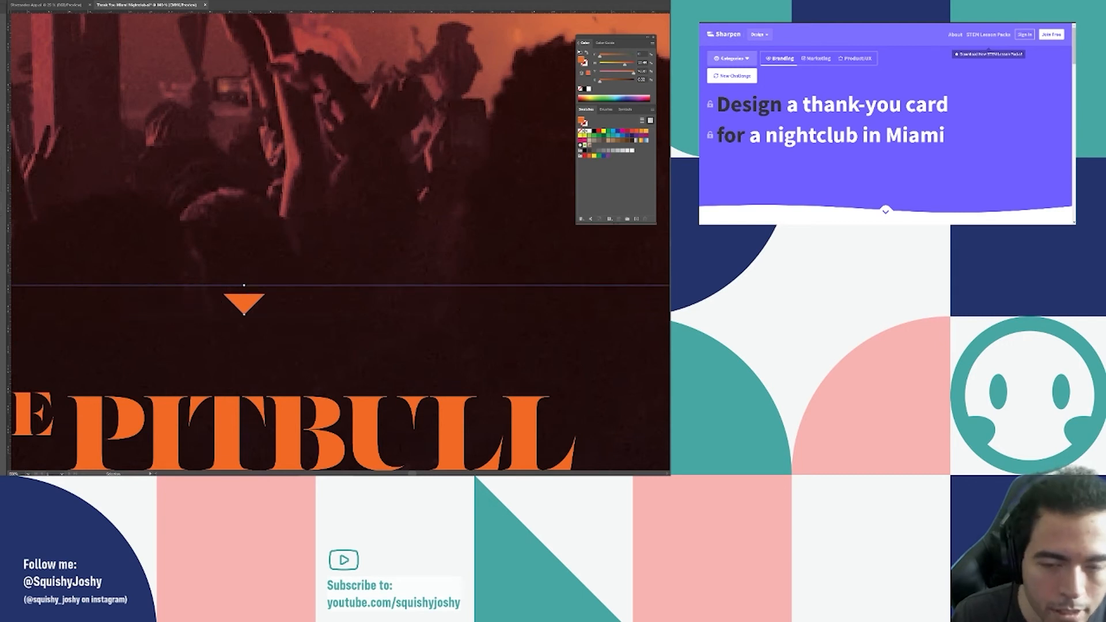
key(ctrl+z)
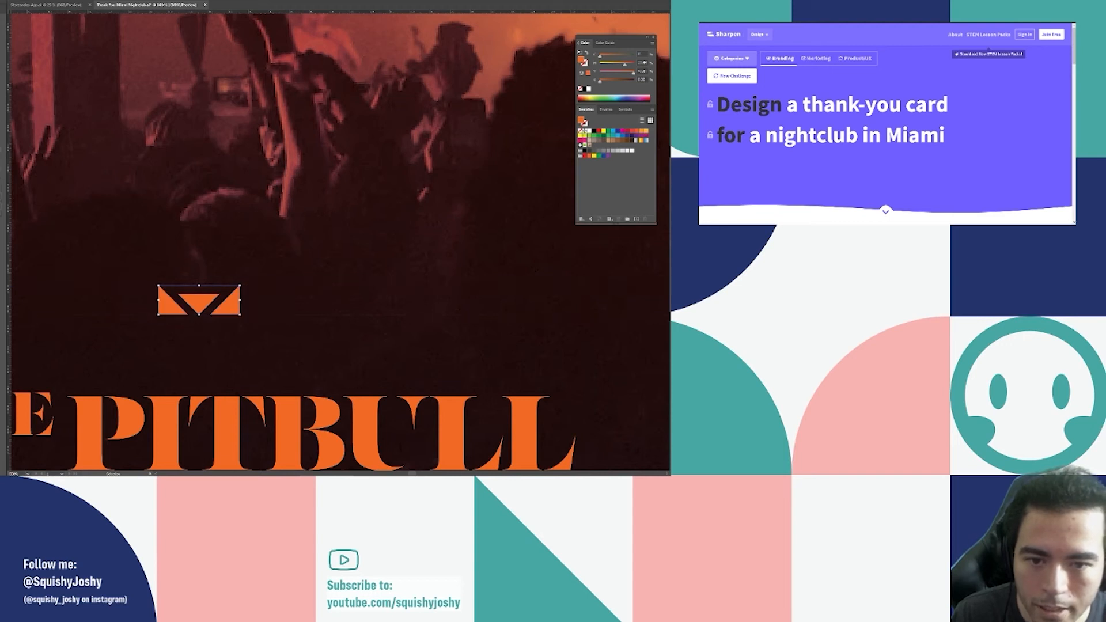
click(2, 209)
click(15, 218)
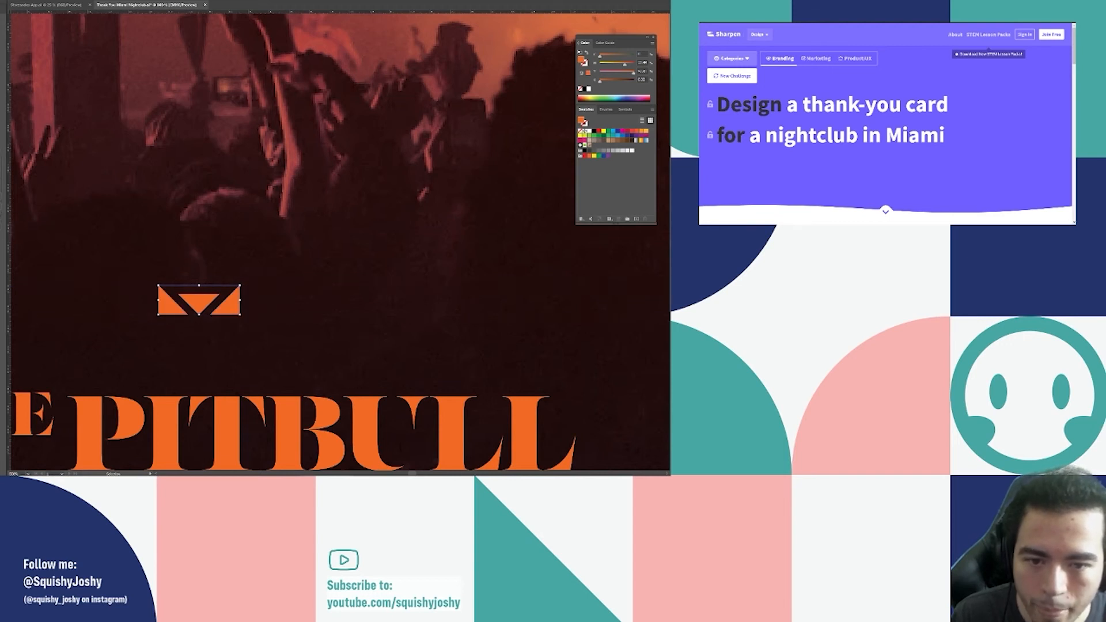
Scale and position the triangle emblem just above the letter I in PITBULL.
key(ctrl+minus)
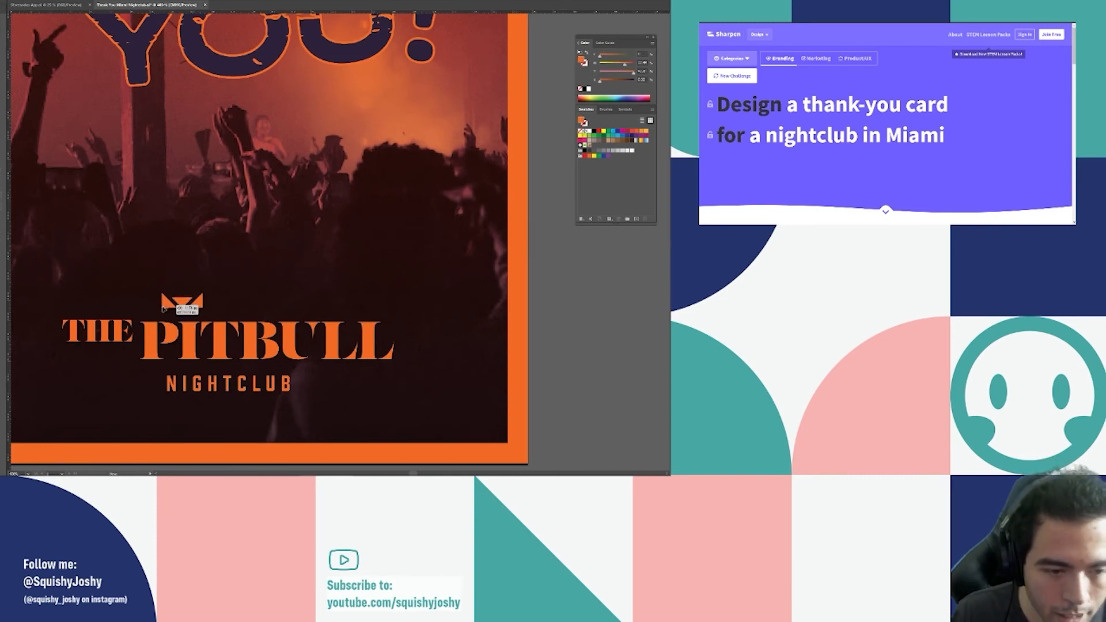
scroll(172, 314, up, 3)
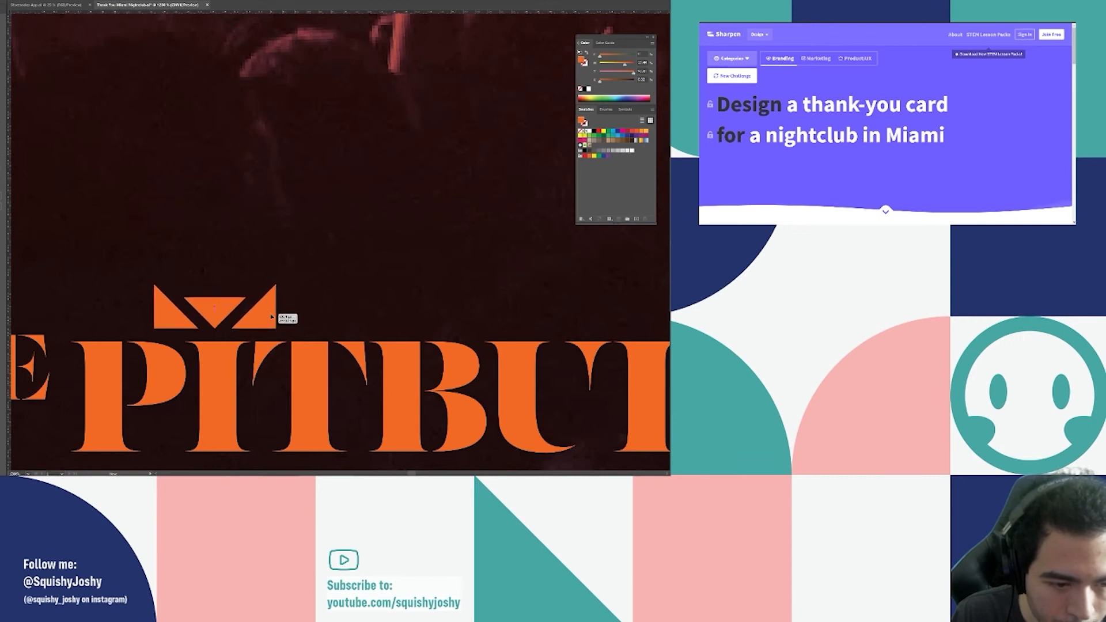
Try raising the emblem's side triangles and lowering its central triangle toward the I, and undo the changes.
drag(273, 312, 270, 277)
drag(217, 273, 218, 315)
scroll(303, 245, down, 2)
double_click(129, 308)
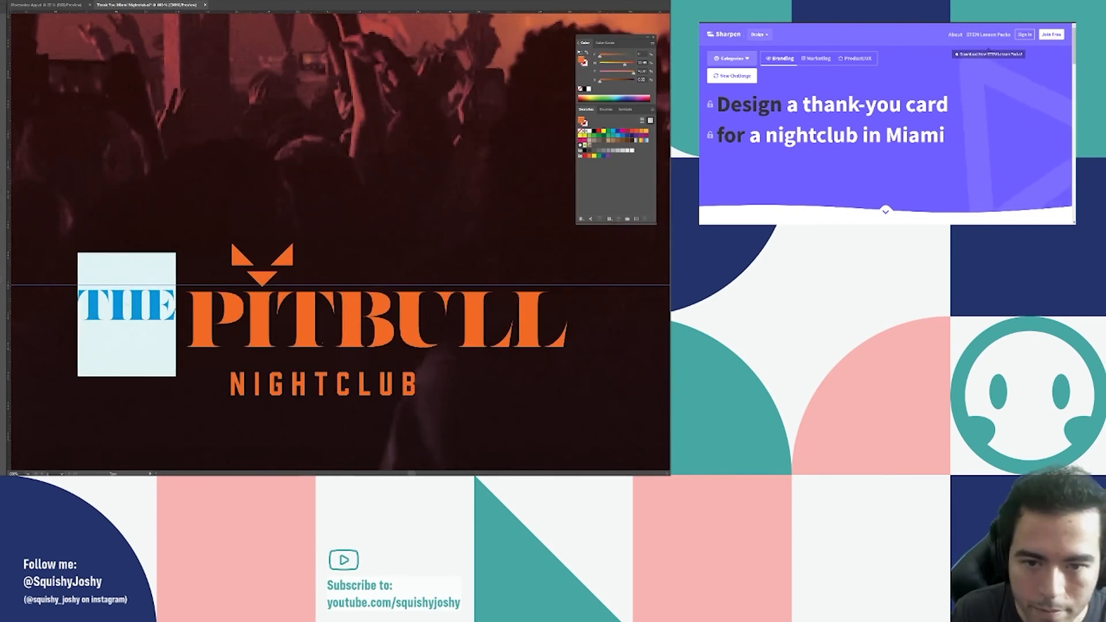
click(246, 268)
key(ctrl+z)
key(ctrl+z)
key(ctrl+z)
Raise the emblem's central triangle flush with the tops of the two side triangles, keeping it centred between them.
drag(293, 244, 262, 281)
scroll(262, 280, up, 5)
mouse_move(270, 262)
mouse_down()
mouse_move(276, 299)
mouse_move(274, 258)
mouse_up()
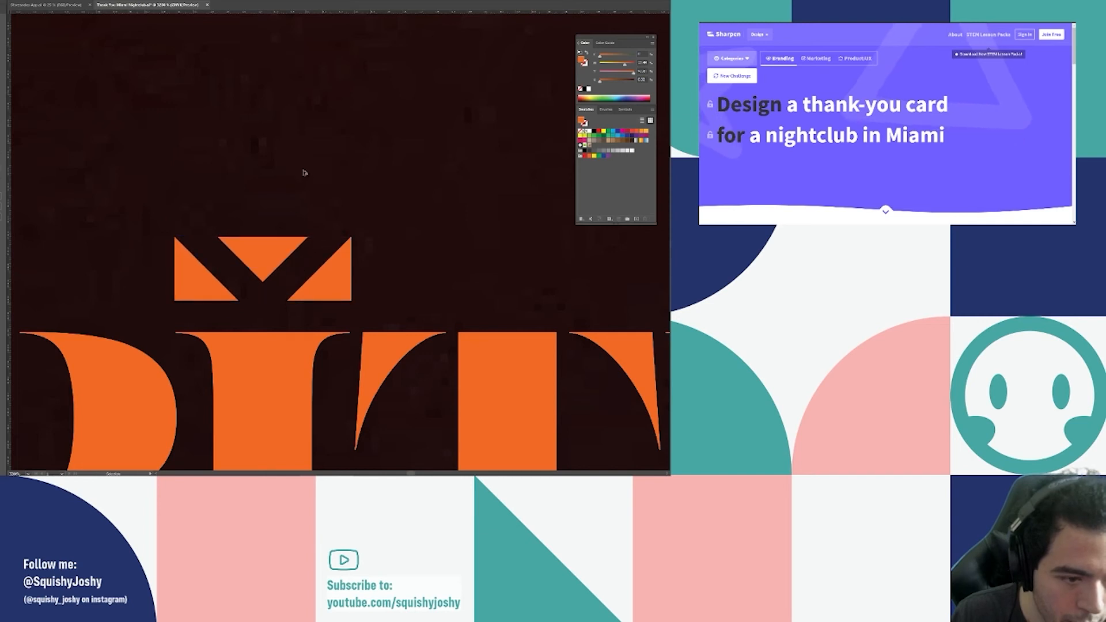
scroll(331, 411, down, 5)
scroll(332, 411, down, 2)
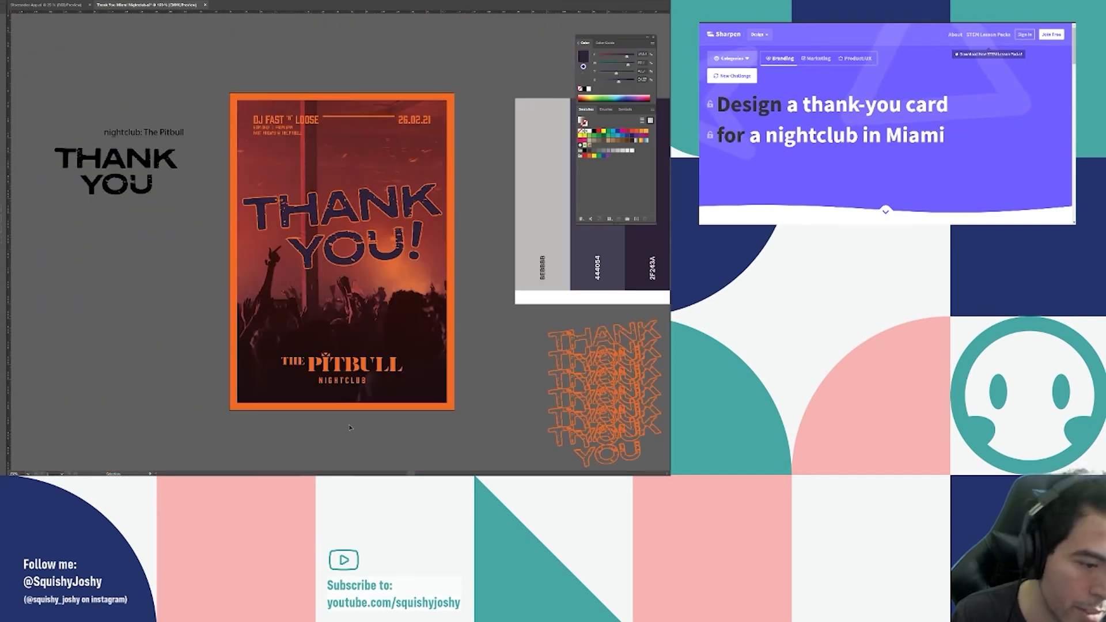
scroll(351, 420, up, 3)
scroll(283, 251, up, 2)
scroll(301, 276, up, 3)
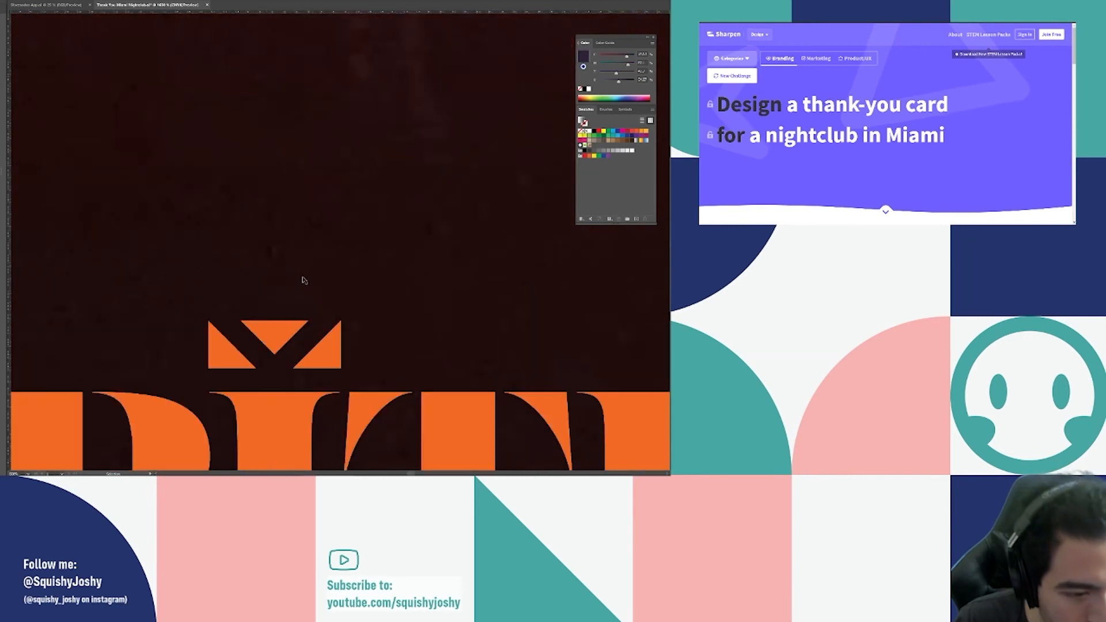
double_click(291, 326)
drag(237, 318, 374, 364)
key(Escape)
scroll(375, 364, down, 8)
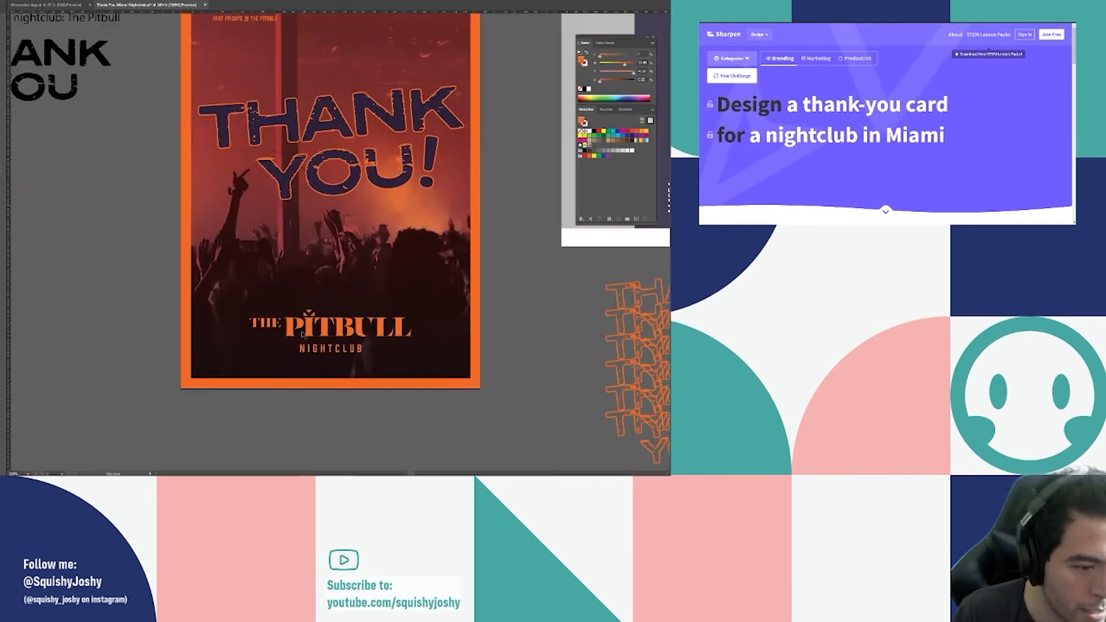
Reduce the font size of NIGHTCLUB further and deselect the venue text.
scroll(369, 357, up, 2)
double_click(338, 348)
key(ctrl+shift+comma)
key(ctrl+shift+comma)
key(Escape)
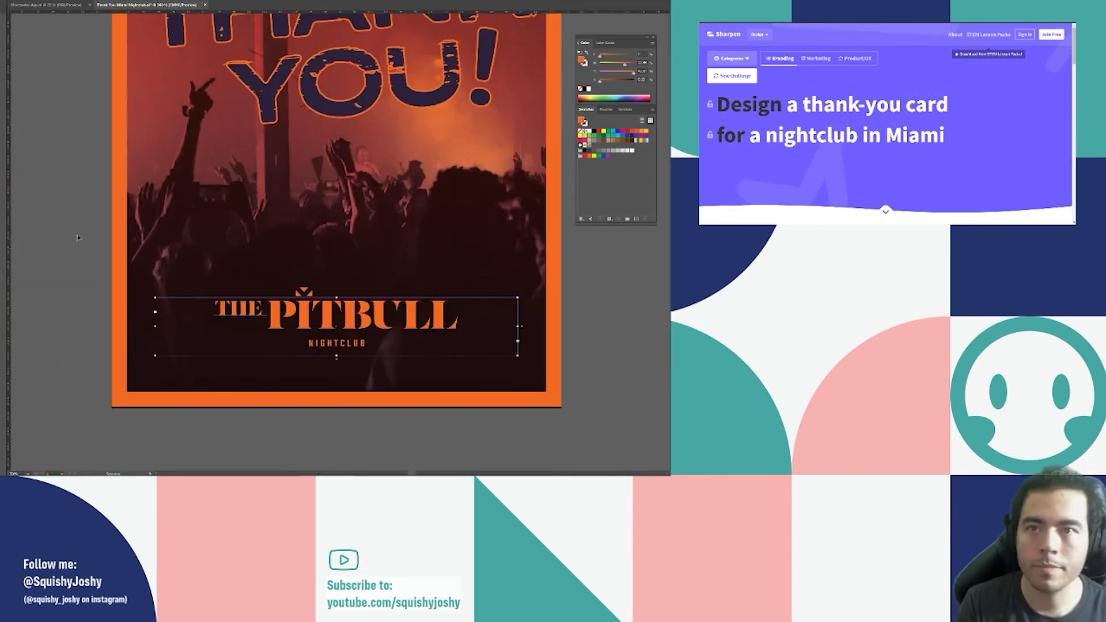
click(74, 234)
Make the superscript word THE smaller relative to PITBULL in the venue name.
scroll(252, 352, down, 3)
scroll(372, 334, up, 1)
scroll(223, 345, up, 4)
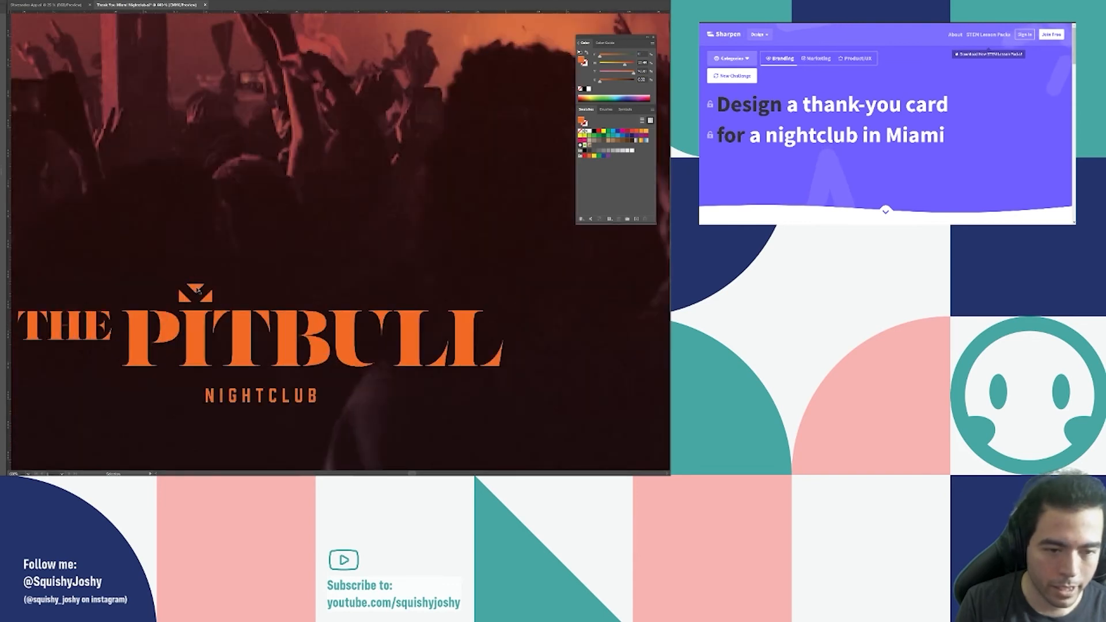
drag(179, 284, 202, 312)
scroll(199, 280, up, 2)
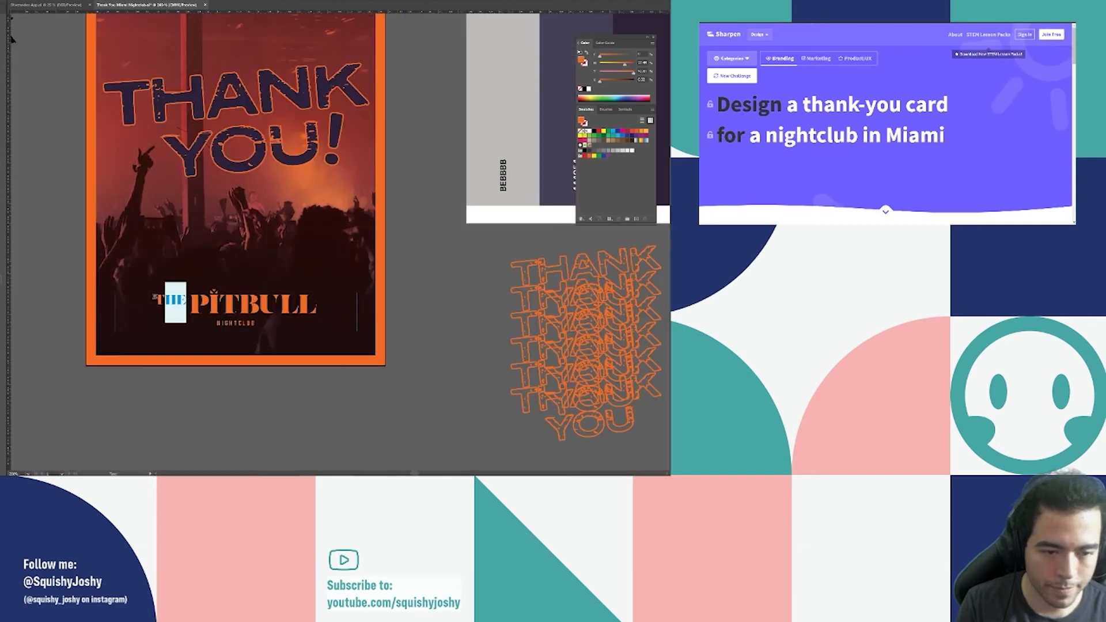
drag(154, 296, 152, 297)
click(444, 269)
key(Escape)
key(Delete)
scroll(436, 263, down, 2)
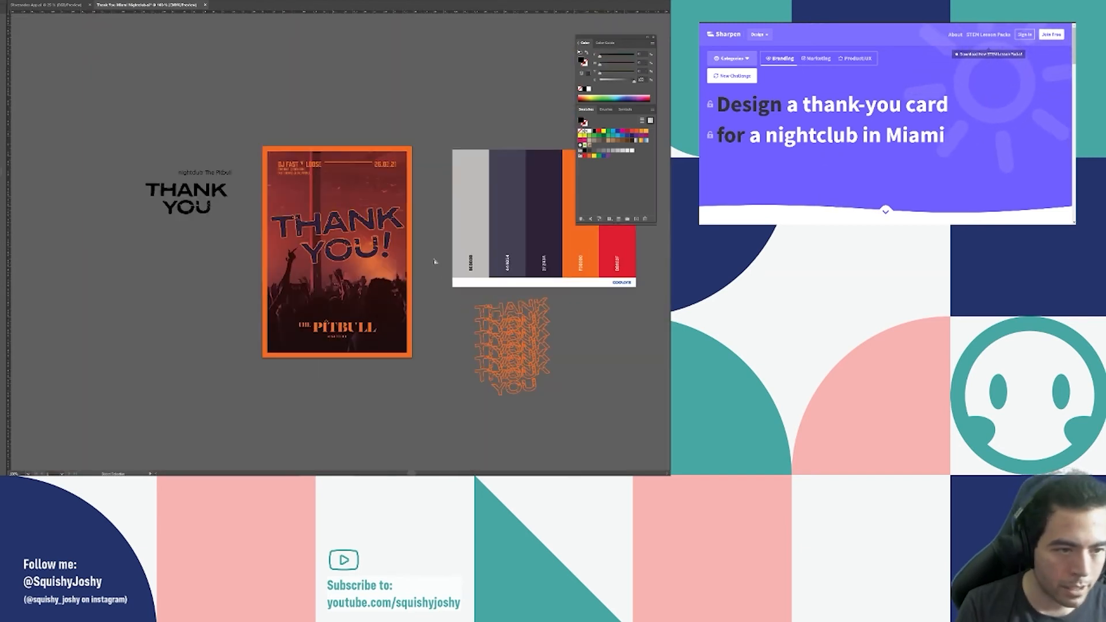
Thicken the card's orange border by increasing its stroke weight.
scroll(339, 319, up, 3)
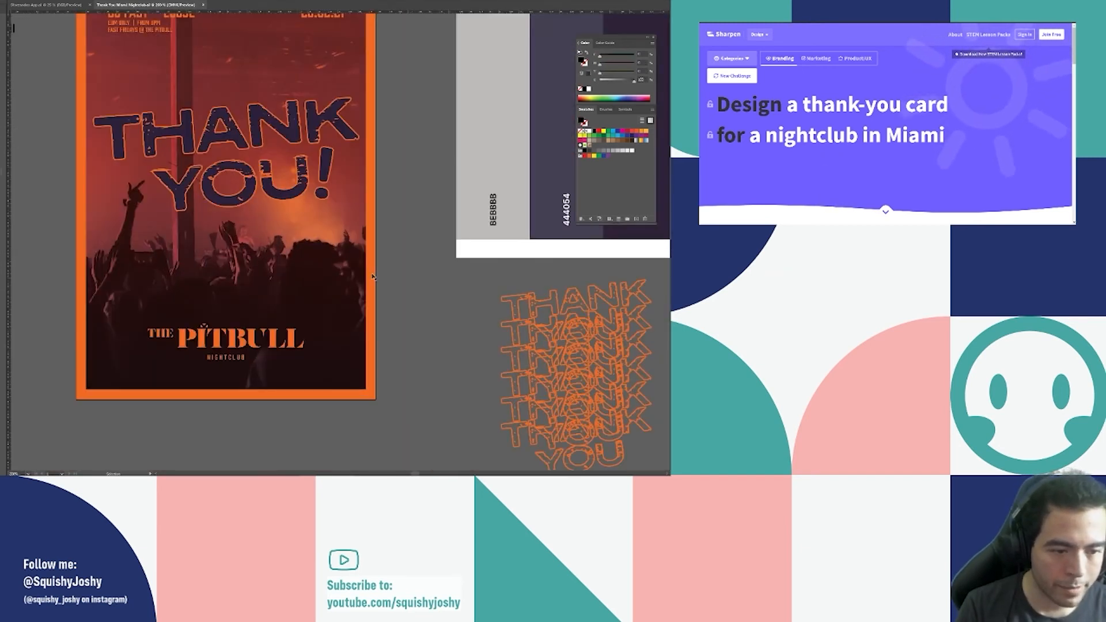
scroll(339, 319, up, 2)
scroll(353, 371, down, 4)
key(a)
key(v)
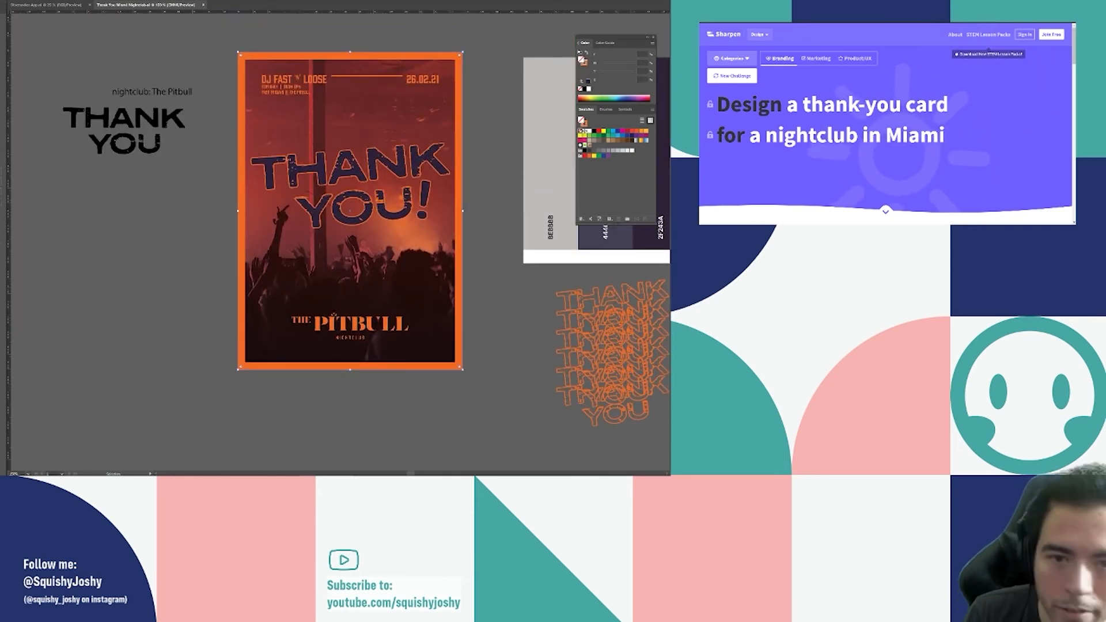
key(Up)
key(Up)
key(Up)
key(Up)
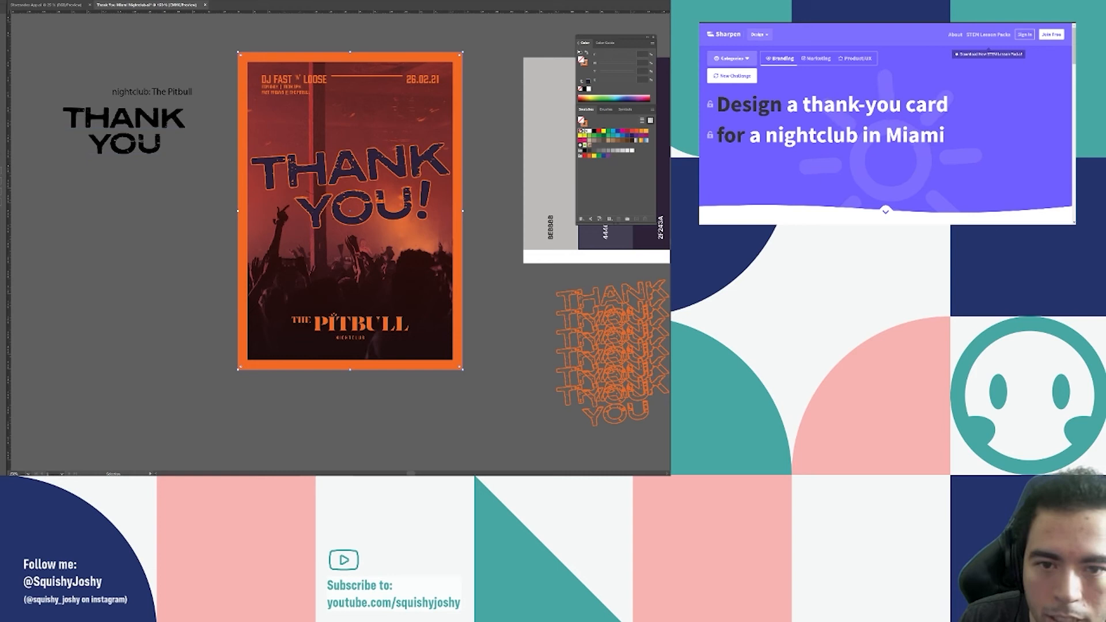
click(150, 186)
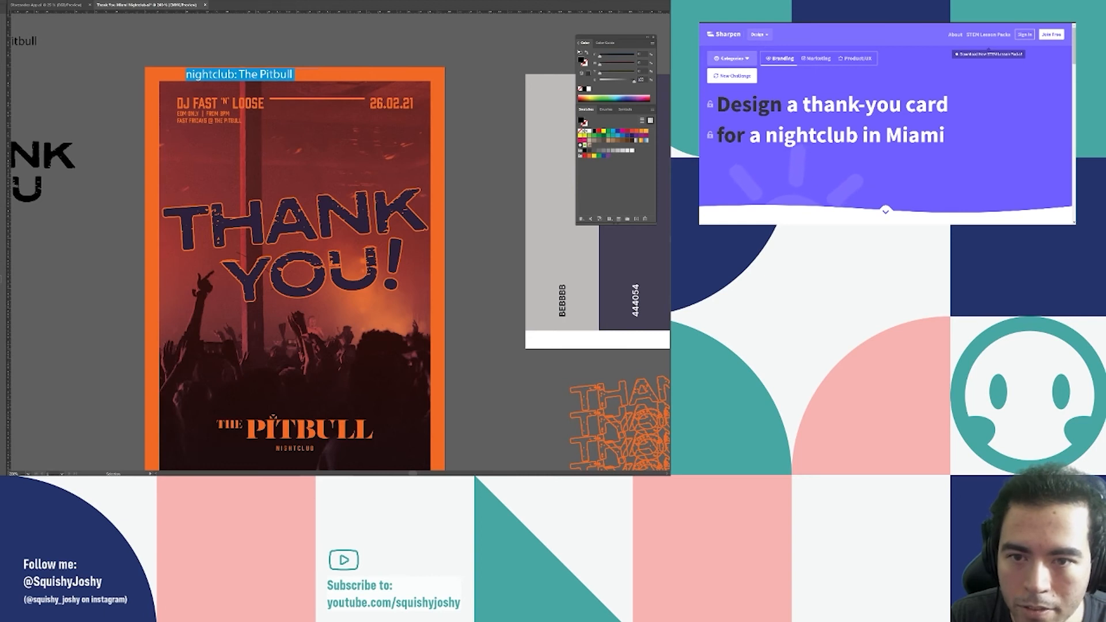
Match the copied "nightclub: The Pitbull" text on the card's upper border to the header text's style and colour it the palette's dark purple 2F243A.
key(Escape)
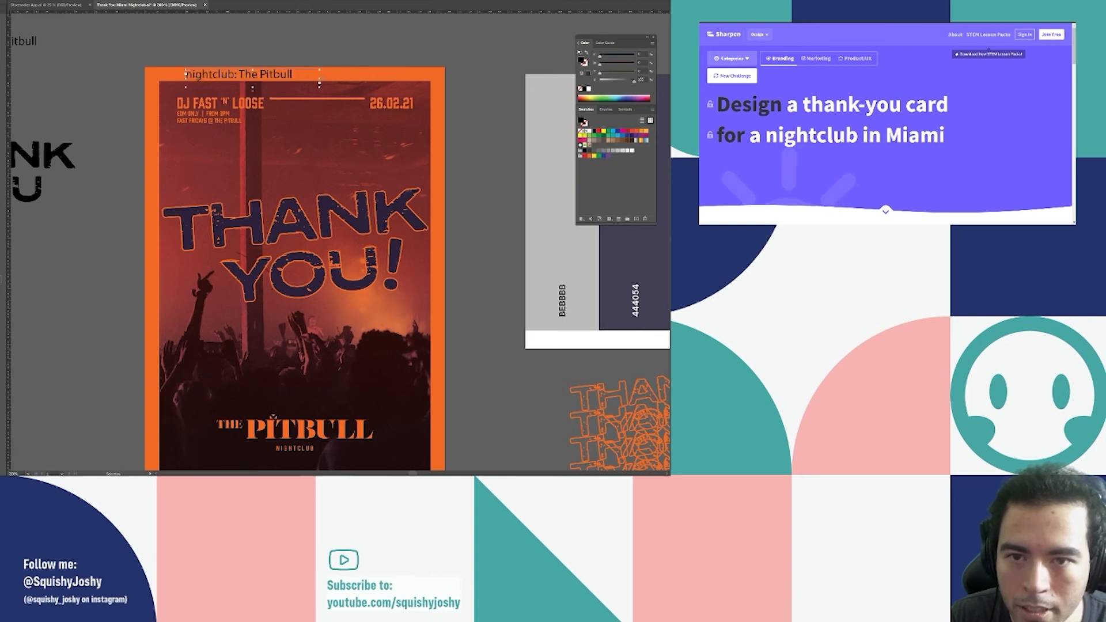
click(234, 102)
key(v)
drag(251, 49, 106, 76)
scroll(225, 137, down, 2)
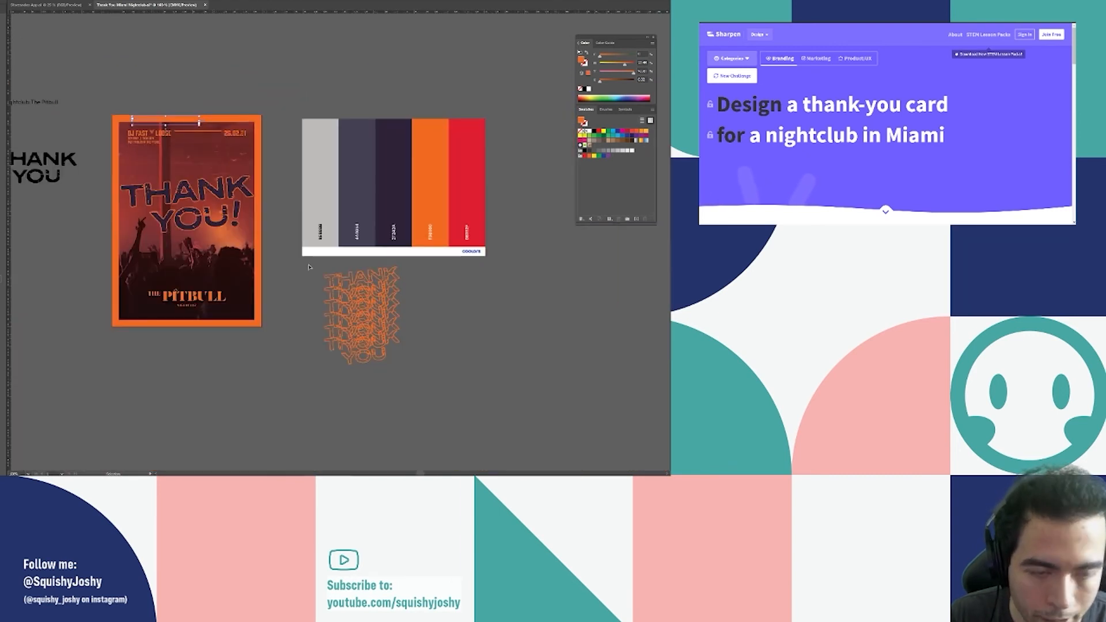
key(i)
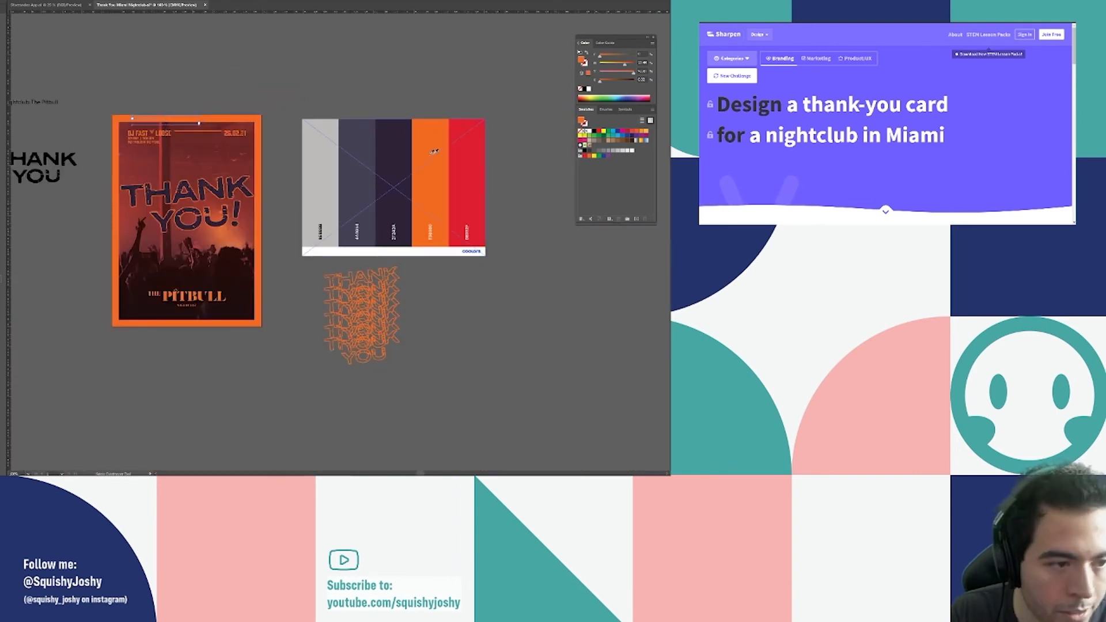
click(402, 153)
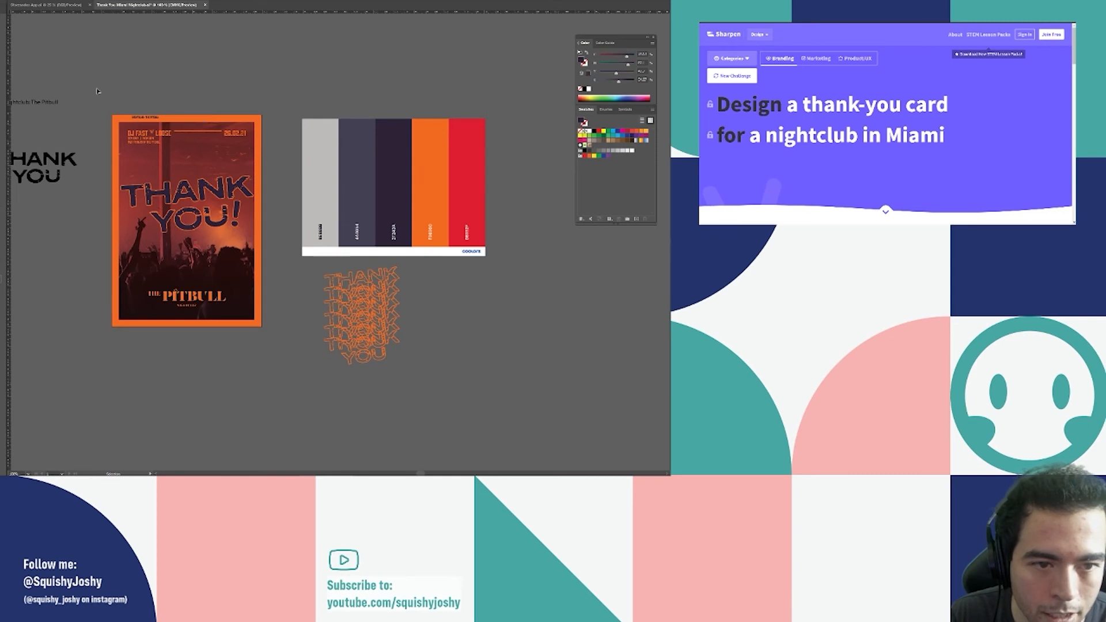
Replace the text on the card's upper border with "THANK YOU! FOR SPENDING TIME AT".
scroll(97, 91, up, 4)
drag(298, 204, 281, 212)
scroll(293, 191, down, 2)
double_click(299, 202)
key(ctrl+a)
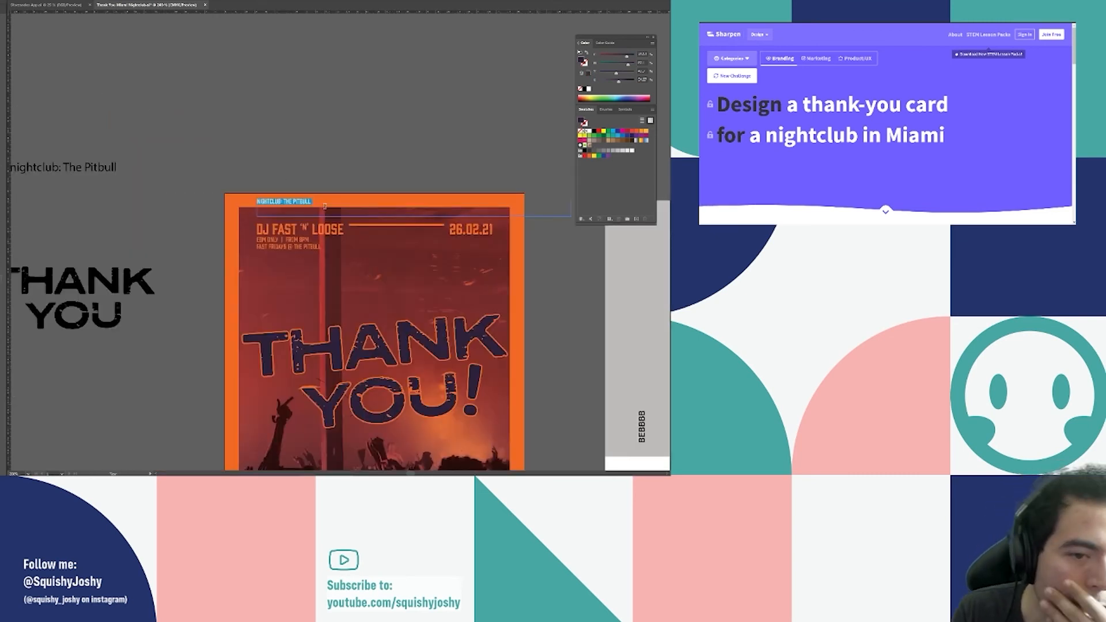
text(THANK YOU! FOR SPENDING TIME AT)
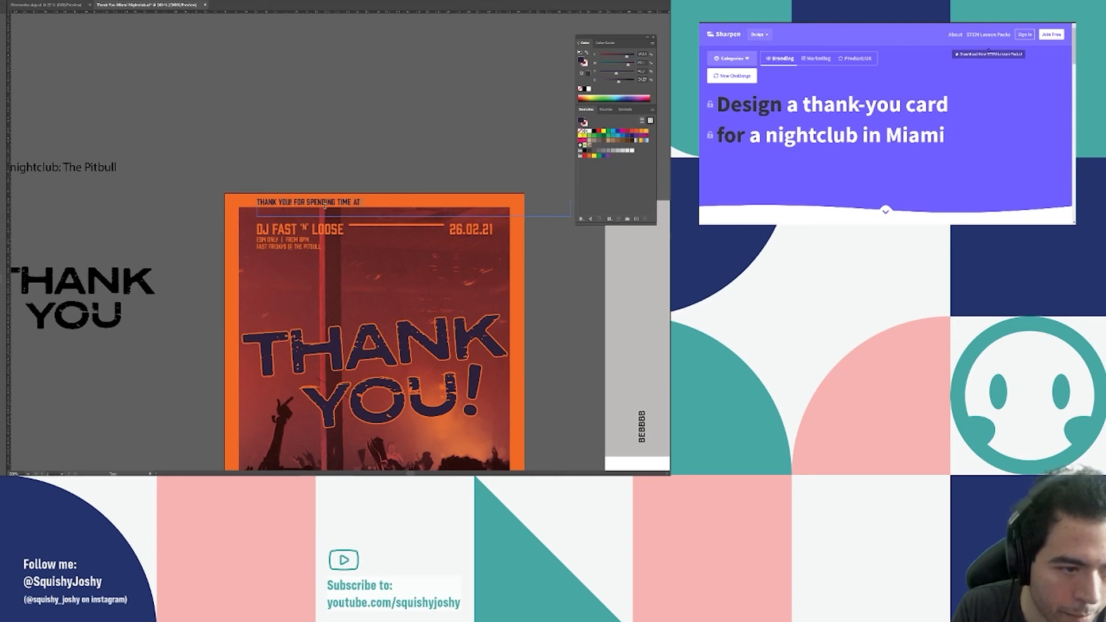
Reword the upper border text to read "THANK YOU! FOR DANCING AT FAST FRIDAYS @ THE PITBULL.".
key(BackSpace)
key(BackSpace)
key(BackSpace)
key(BackSpace)
key(BackSpace)
key(BackSpace)
key(BackSpace)
key(BackSpace)
key(BackSpace)
key(BackSpace)
key(BackSpace)
key(BackSpace)
key(BackSpace)
text(DANCING AT FAST FRIDAYS @ TH)
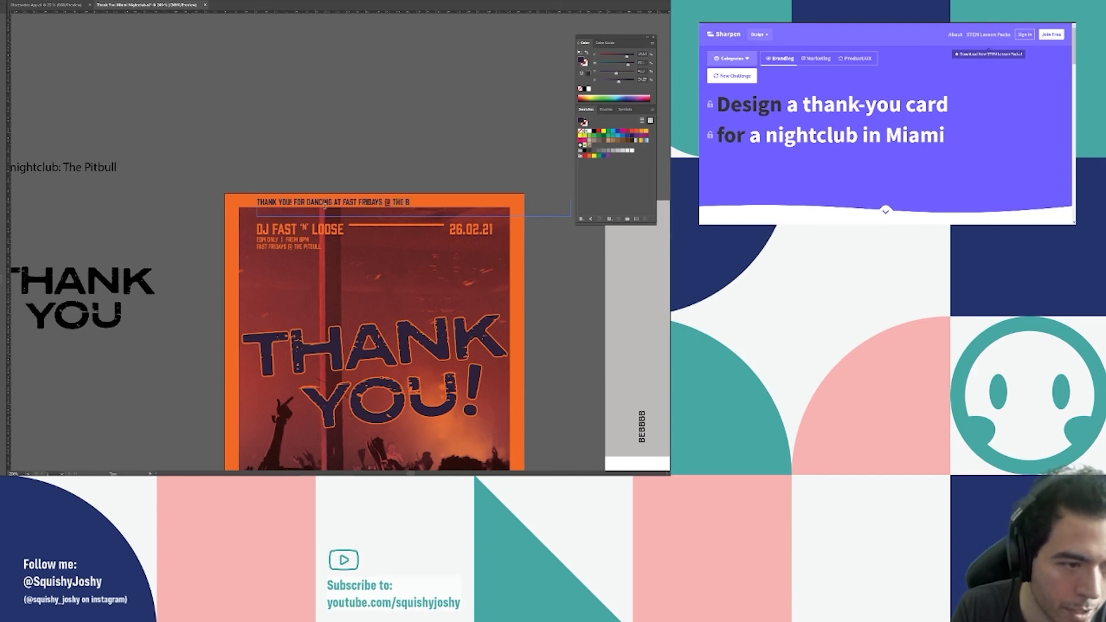
text(LL. JOIN US AGAIN NEXT FRIDAY)
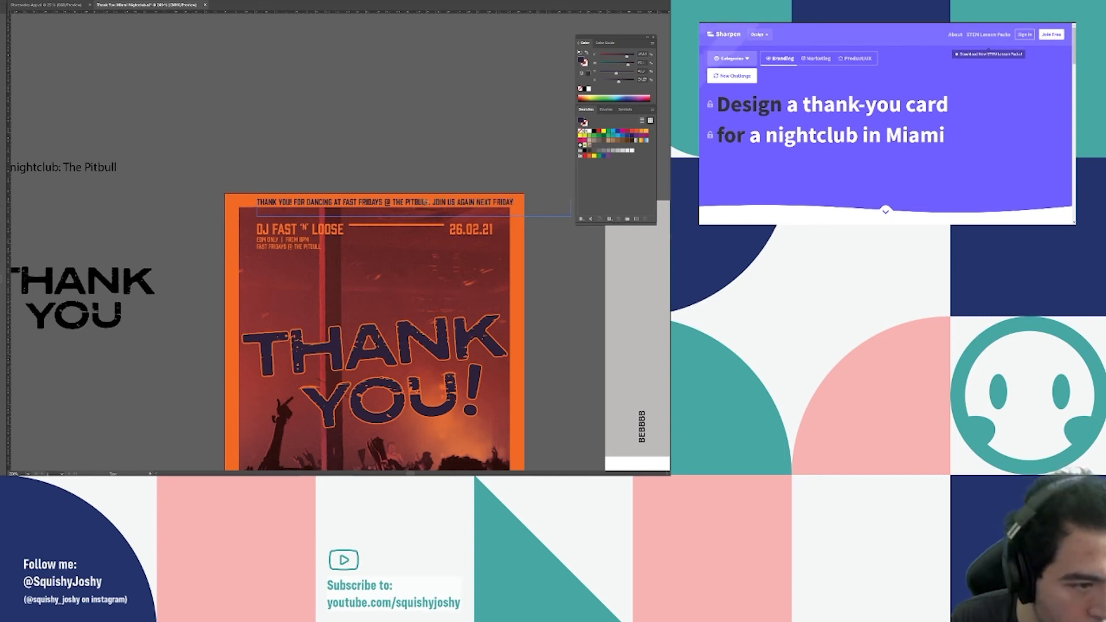
drag(426, 202, 505, 201)
key(BackSpace)
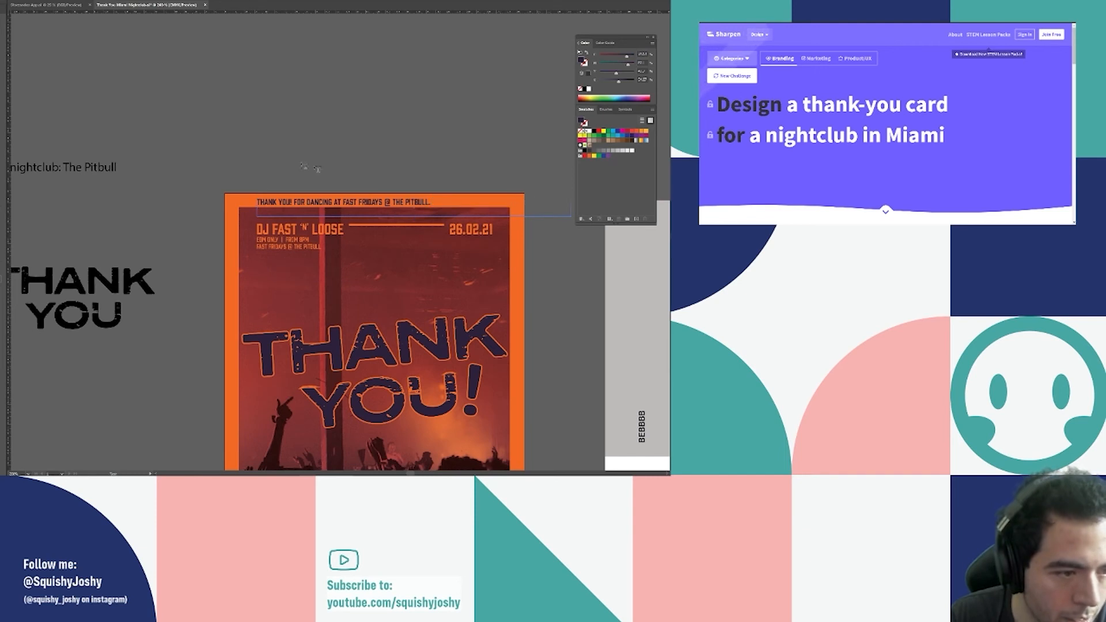
Centre-align the upper border text and position it in the middle of the orange strip.
key(ctrl+a)
key(ctrl+shift+r)
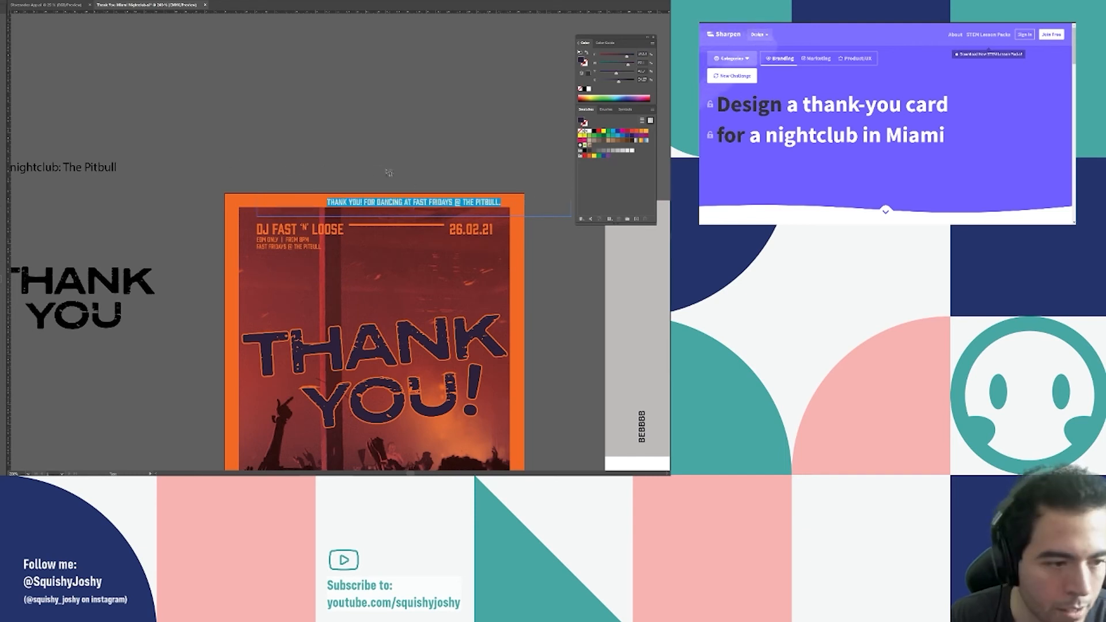
key(Escape)
drag(343, 205, 305, 202)
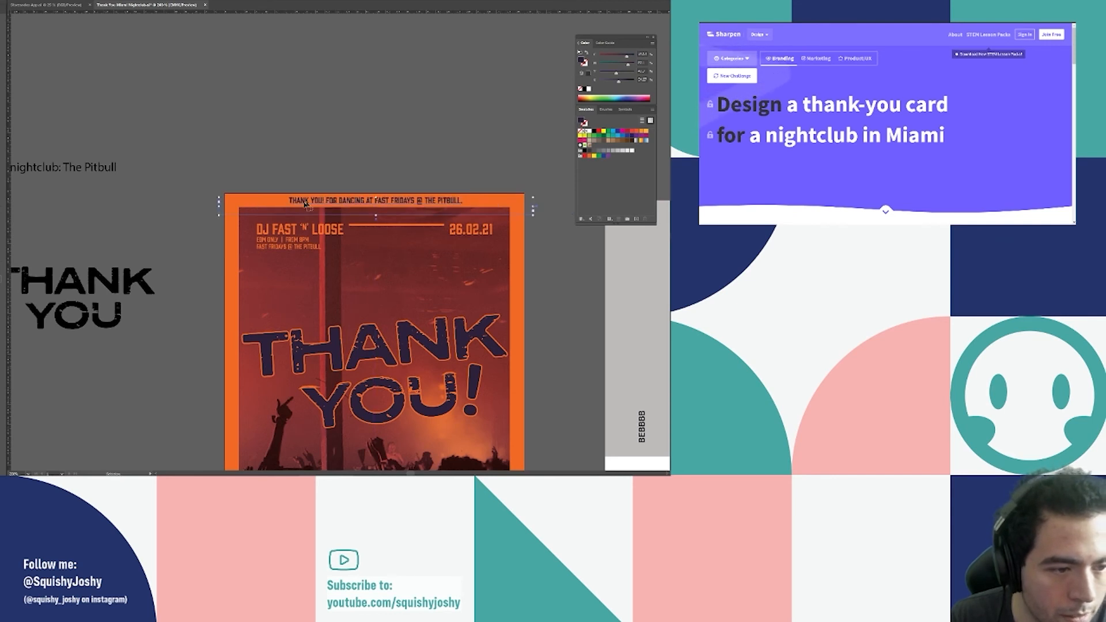
Copy the vertical slogan from the card's left border to its right border and flip the copy to read downwards.
drag(136, 267, 347, 267)
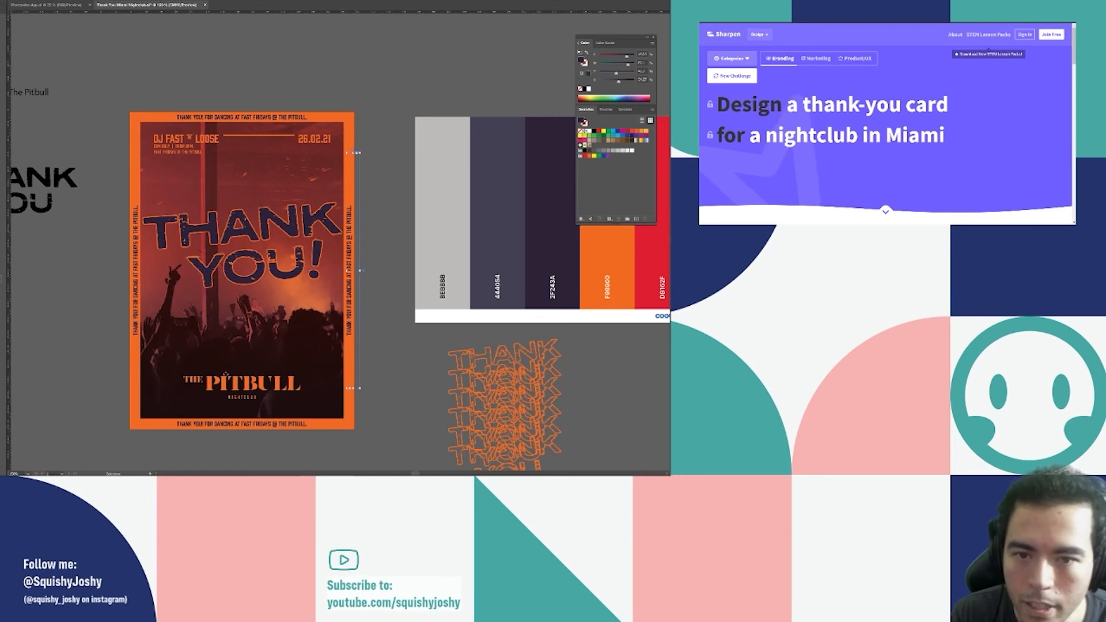
key(Return)
key(ctrl+z)
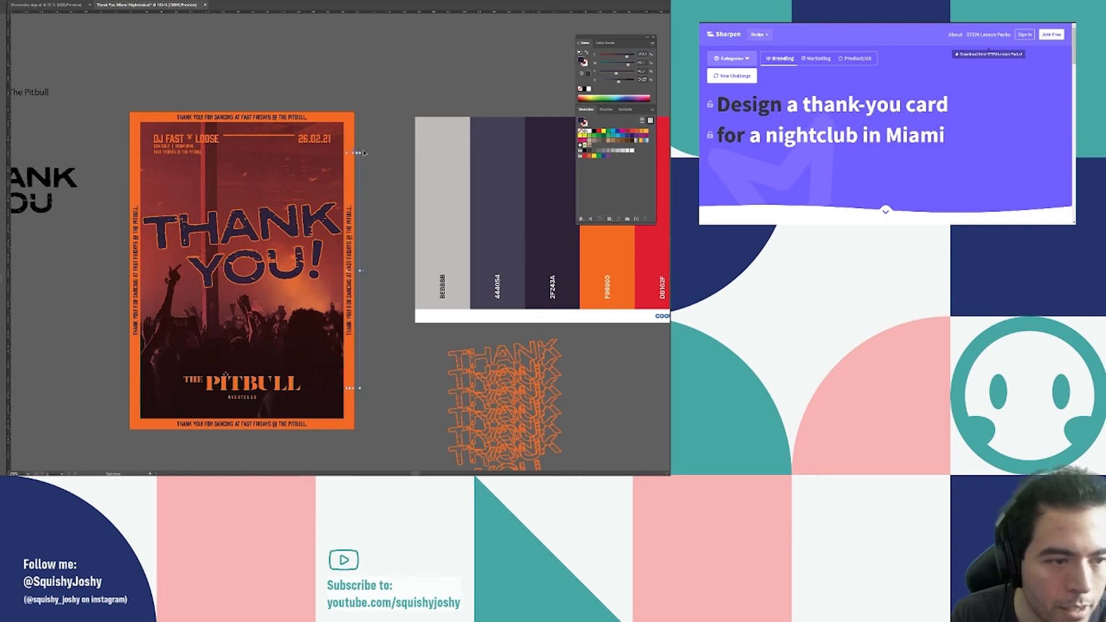
drag(360, 150, 408, 281)
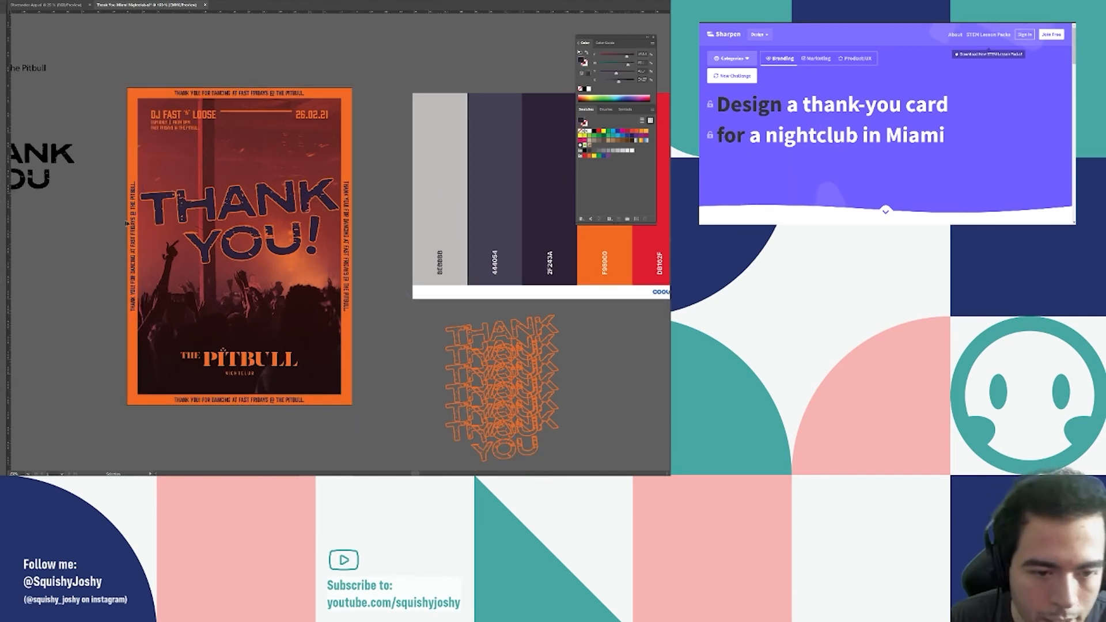
scroll(132, 223, down, 1)
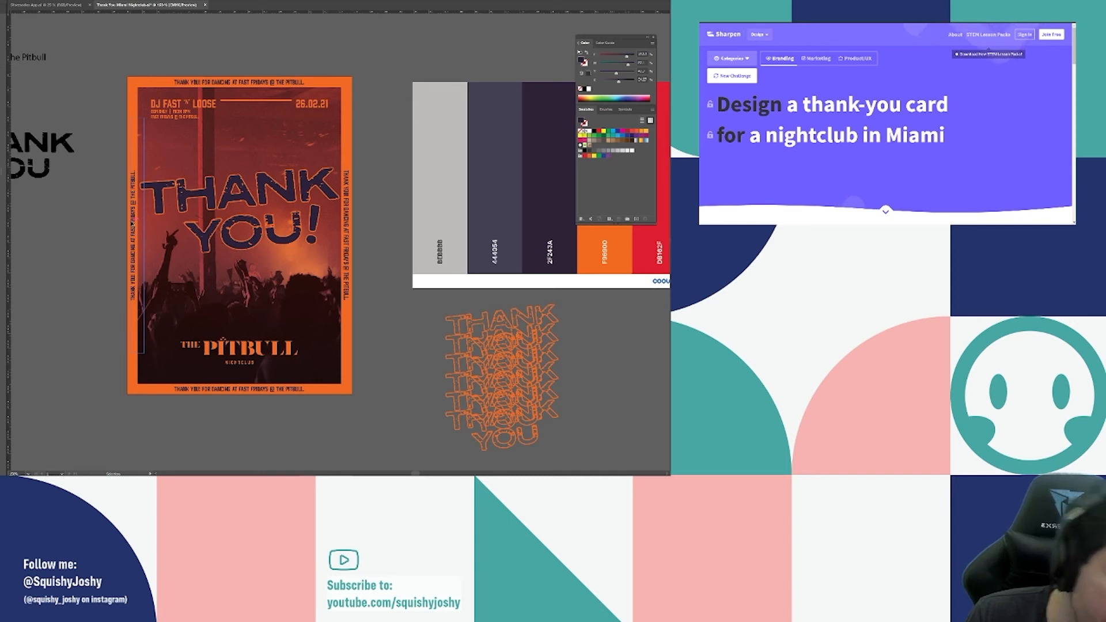
Replace the card's right border text with "JOIN US AGAIN NEXT FRIDAY FOR ANOTHER ROUND".
click(350, 212)
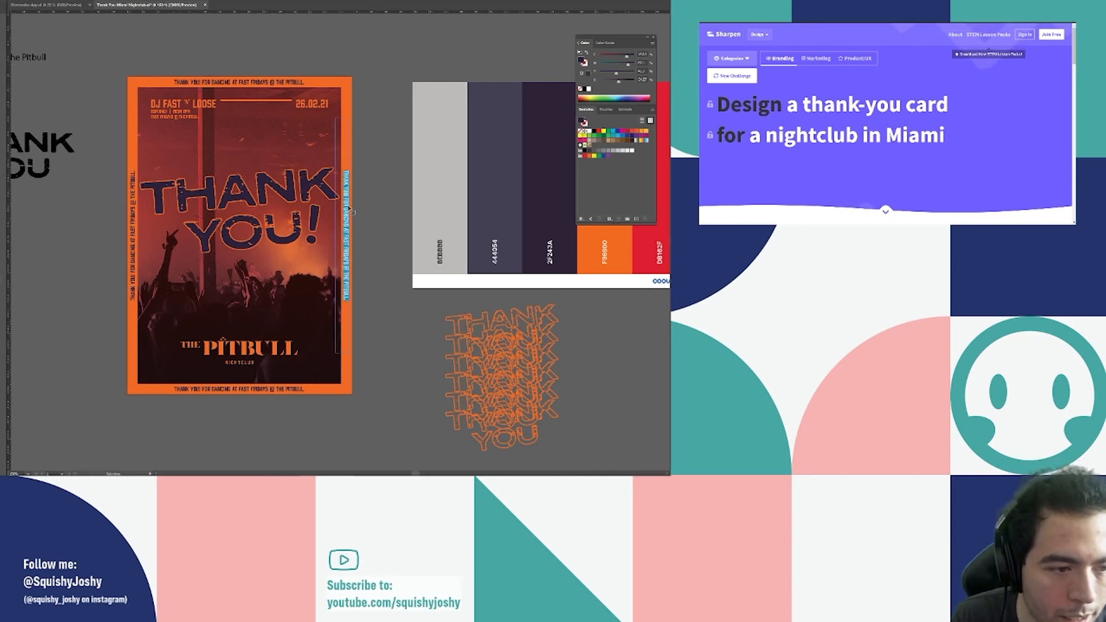
key(Delete)
text(JOIN US AGAIN NEXT FRIDAY)
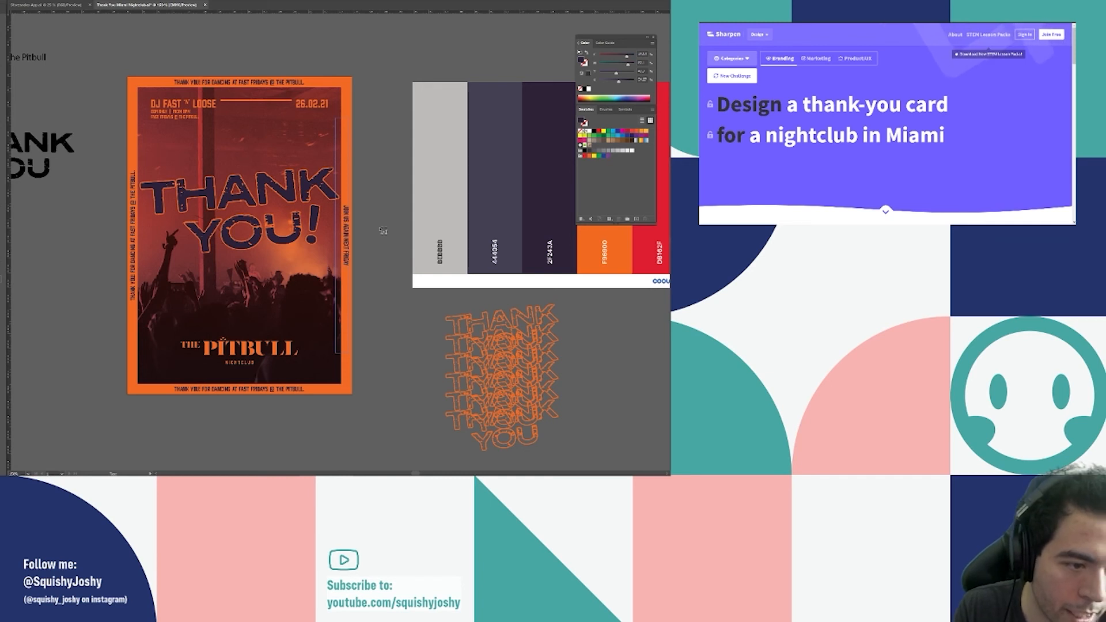
text( F)
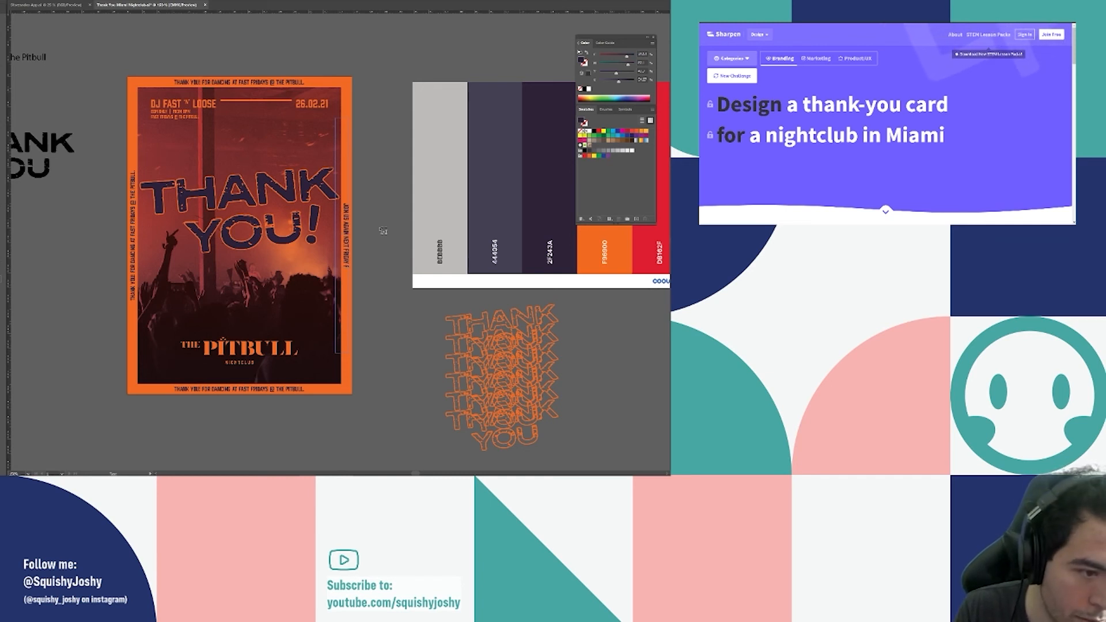
text(OR TNOTHER ROUND)
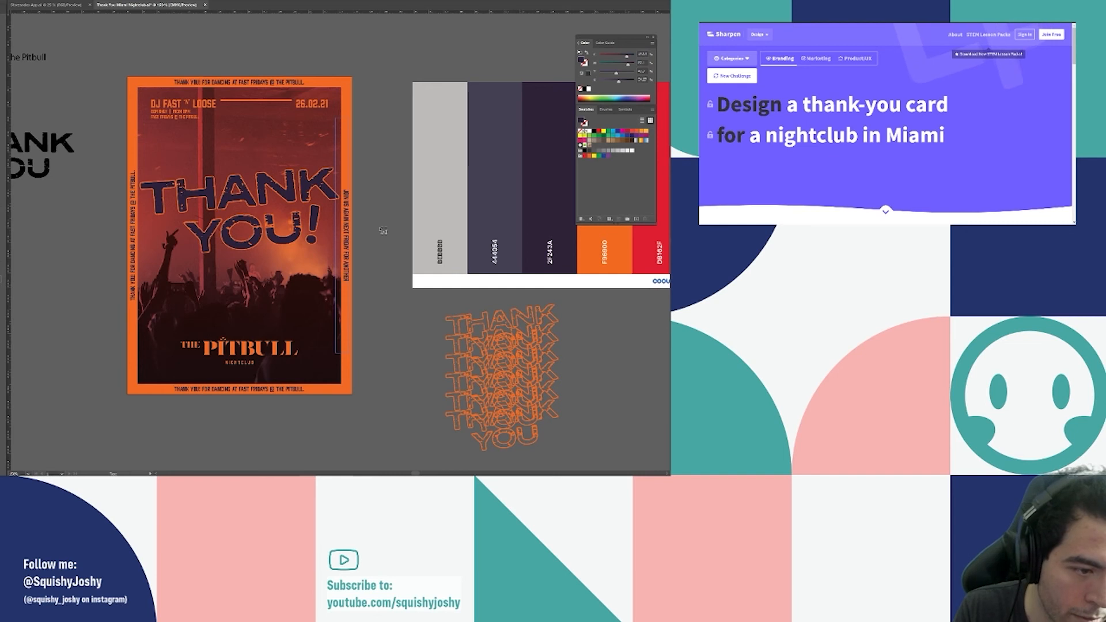
Copy the JOIN US AGAIN wording and paste it over the card's left border text.
key(Escape)
key(ctrl+c)
click(133, 225)
key(ctrl+a)
key(ctrl+v)
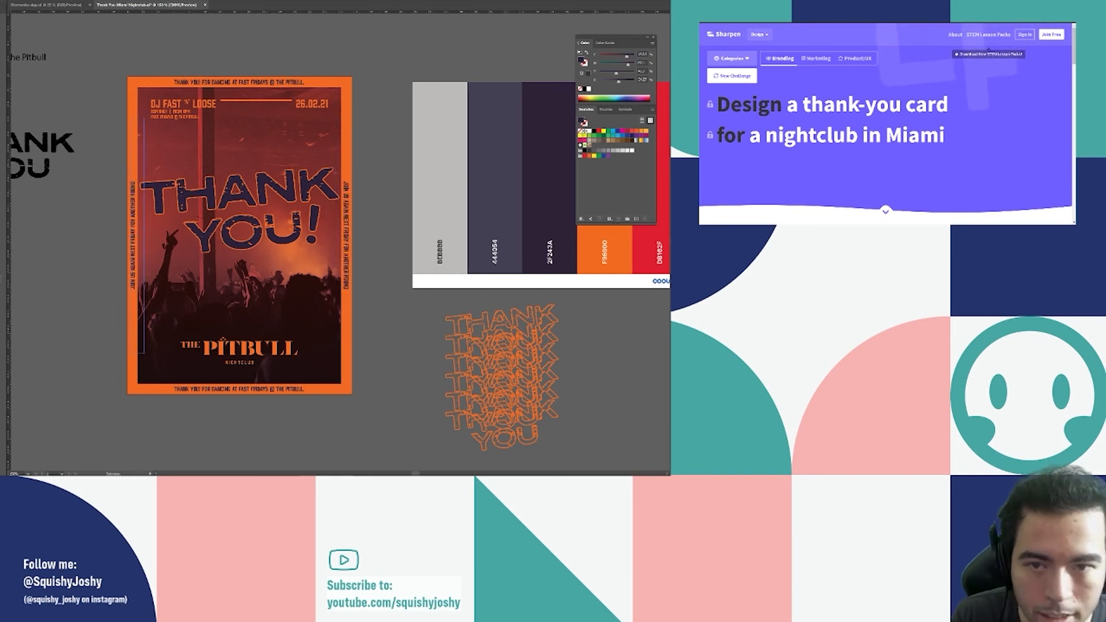
Shrink the distressed THANK YOU! lettering and move it off the card onto the empty canvas beside it.
scroll(356, 330, down, 1)
click(313, 260)
drag(348, 222, 259, 180)
key(ctrl+z)
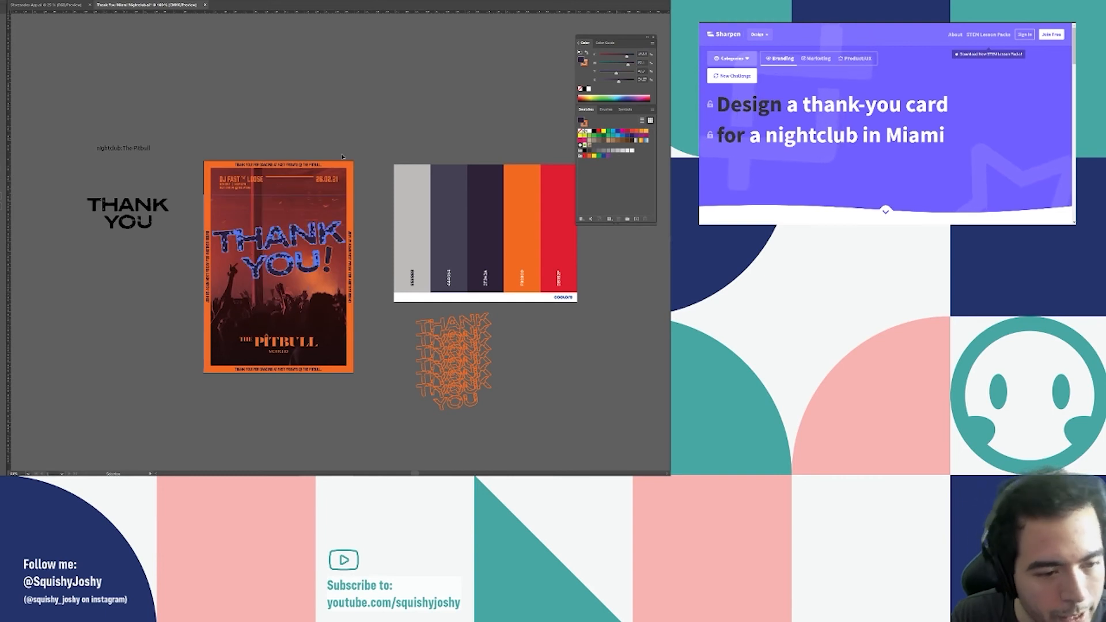
drag(346, 232, 289, 223)
key(ctrl+z)
key(ctrl+z)
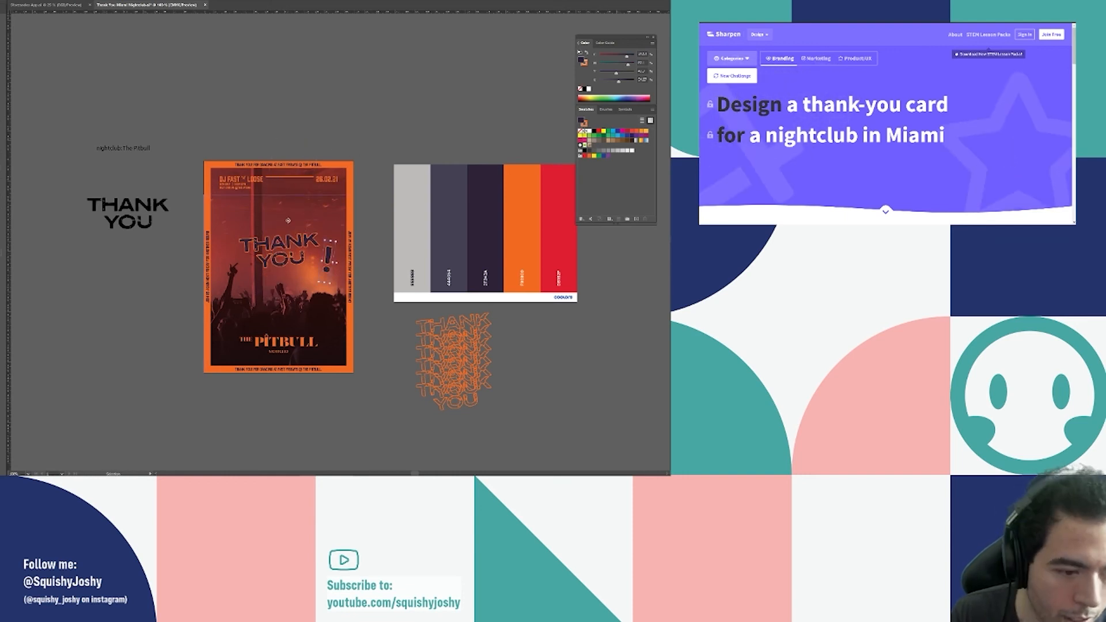
ctrl+click(331, 256)
drag(331, 256, 95, 271)
Place a copy of the plain THANK YOU text on the card and match it to the PITBULL logo's orange serif style.
drag(153, 205, 315, 243)
key(ctrl+z)
drag(155, 214, 296, 245)
triple_click(297, 243)
key(ctrl+a)
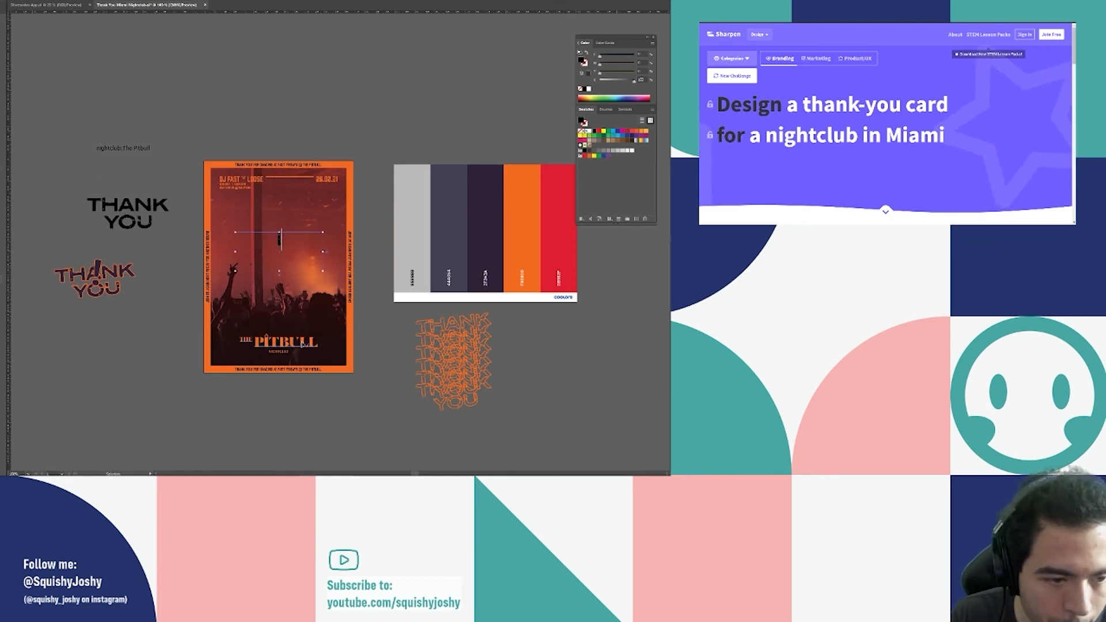
key(Escape)
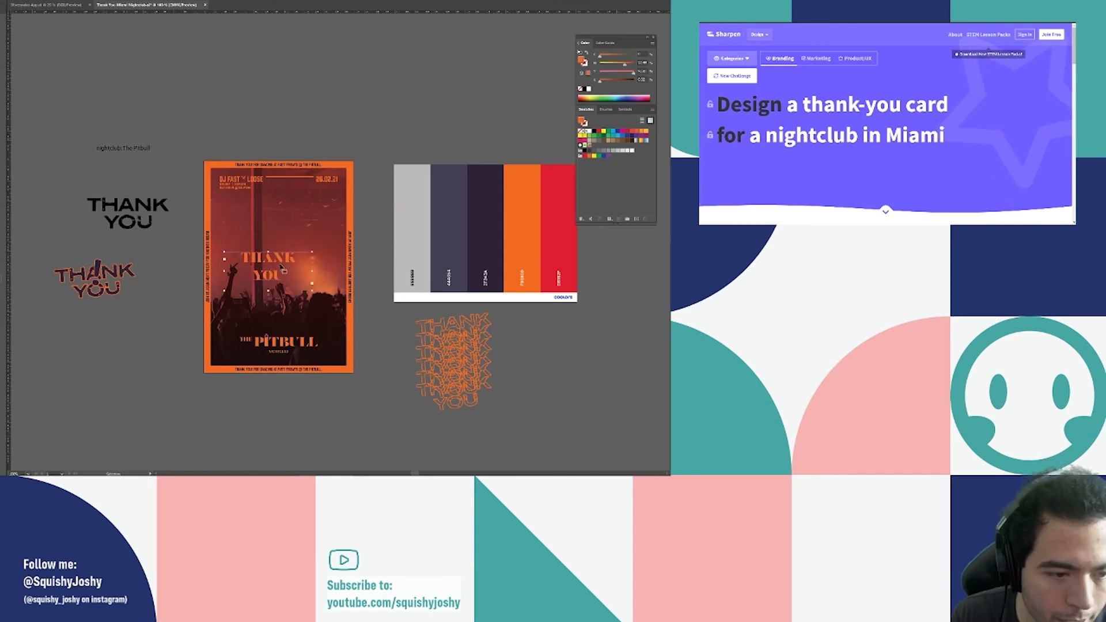
Enlarge the new THANK YOU text frame and increase the text's font size well beyond the logo's.
drag(282, 268, 372, 323)
double_click(293, 224)
key(ctrl+a)
key(ctrl+shift+period)
key(ctrl+shift+period)
key(ctrl+shift+period)
key(ctrl+shift+period)
key(ctrl+shift+period)
key(ctrl+shift+period)
key(ctrl+shift+period)
key(ctrl+shift+period)
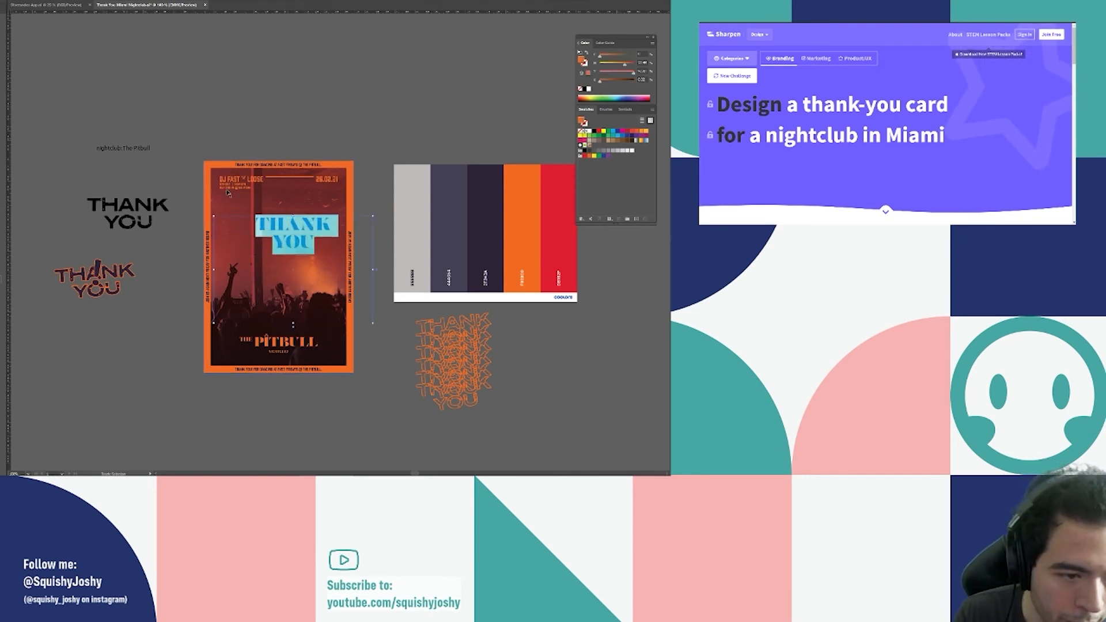
key(ctrl+shift+period)
key(ctrl+shift+period)
key(ctrl+shift+period)
key(ctrl+shift+period)
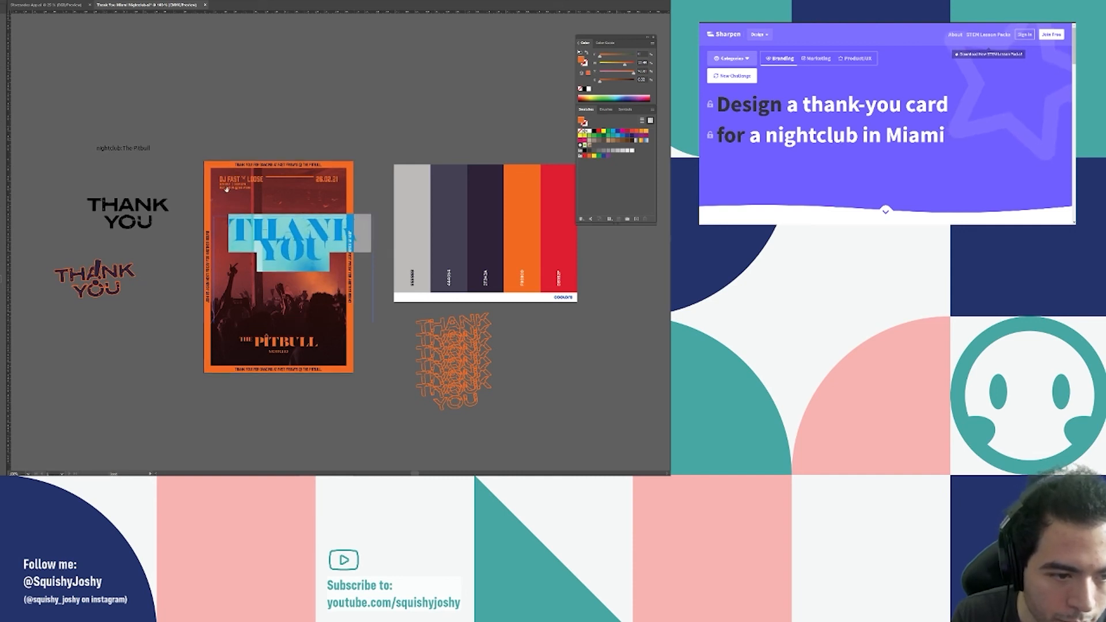
Reduce the THANK YOU font size slightly so the text fits inside the card's border.
key(Escape)
key(ctrl+shift+comma)
key(ctrl+shift+comma)
key(ctrl+shift+comma)
key(Escape)
Duplicate the THANK YOU! text below itself and replace the copy's wording with ONE, FREE and DRINK on three lines.
mouse_move(303, 236)
mouse_down()
mouse_move(311, 206)
mouse_move(302, 256)
mouse_up()
double_click(301, 256)
key(ctrl+a)
text(ONE)
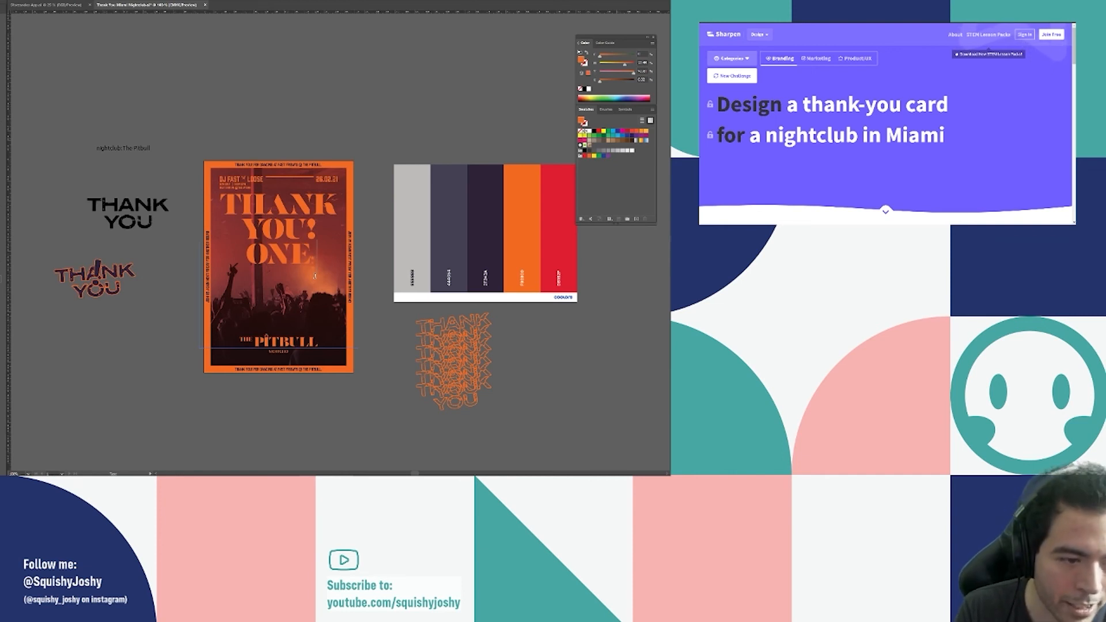
key(Return)
text(FREE)
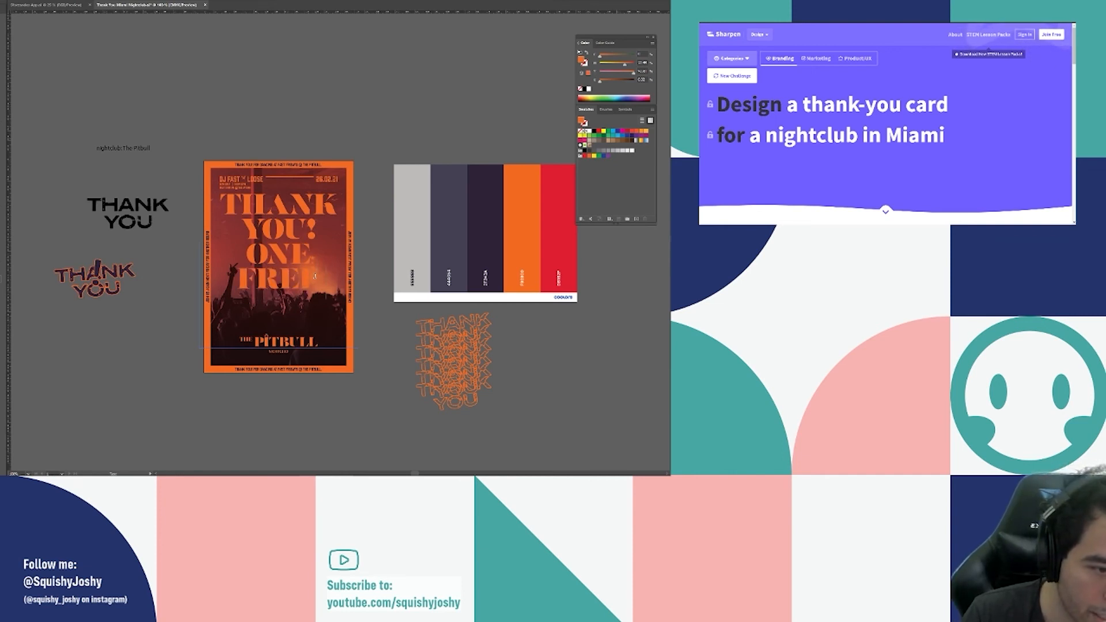
key(Return)
text(DRINK)
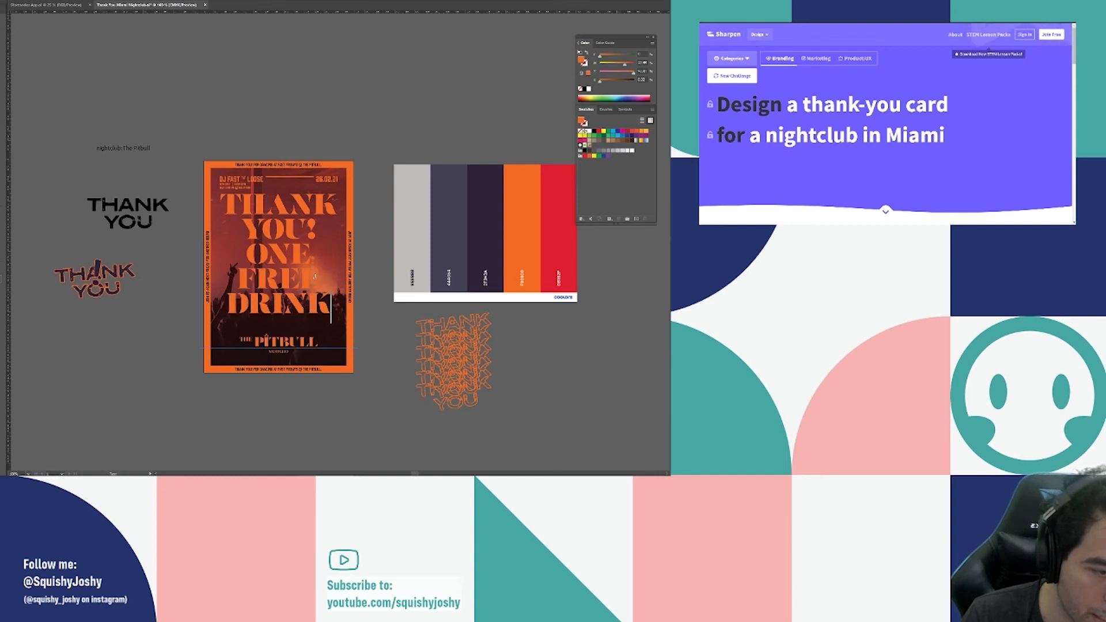
Add a "REEDEM:" line above ONE FREE DRINK and "ON YOUR NEXT VISIT" below it.
click(248, 254)
text(REEDEM :)
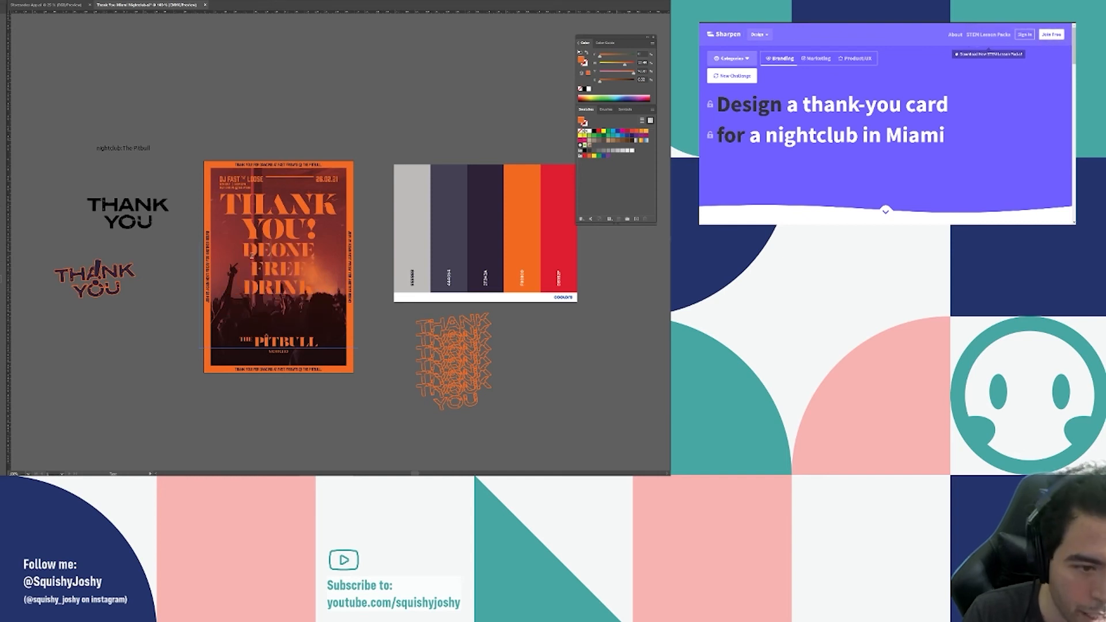
key(BackSpace)
key(BackSpace)
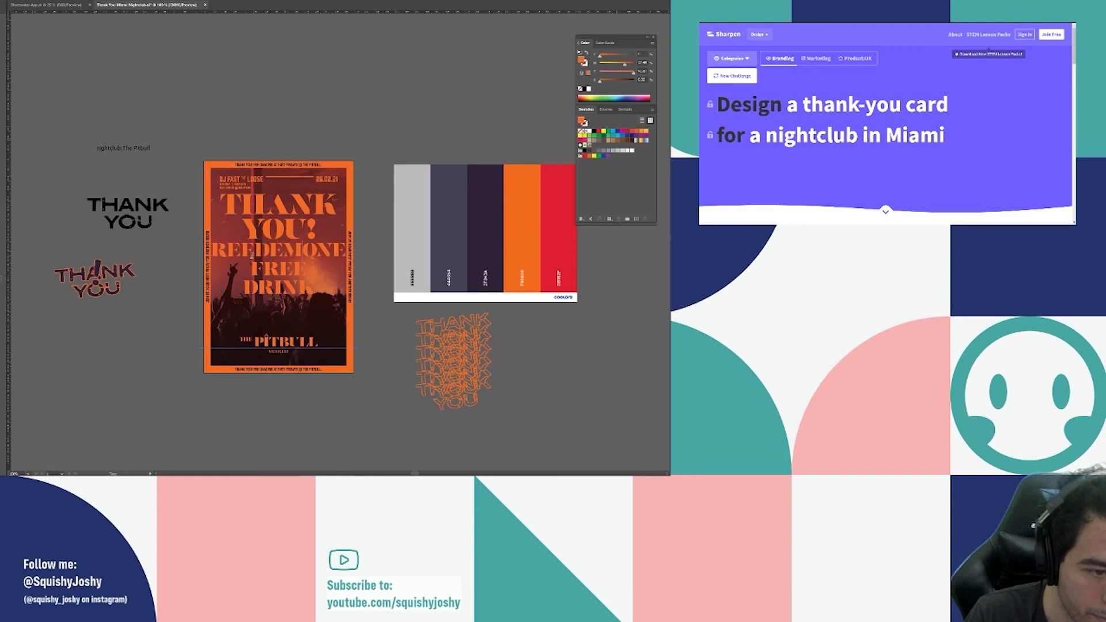
text(:)
key(Return)
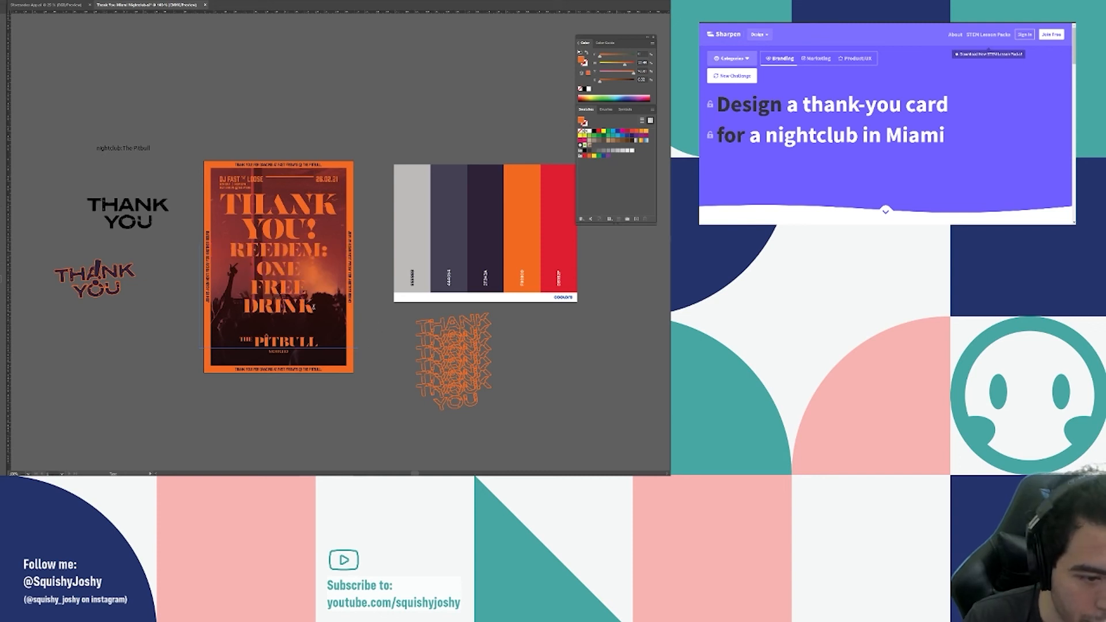
key(Return)
text(ON YOUR NEXT)
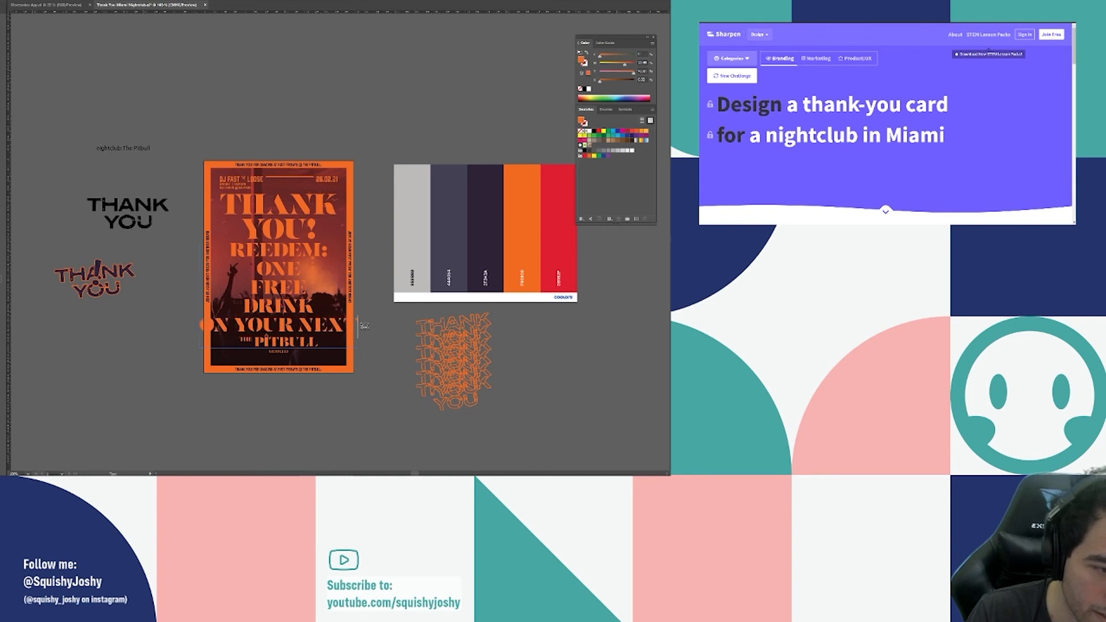
Reduce the font size of the whole free-drink offer text so its longest line fits inside the border.
key(ctrl+a)
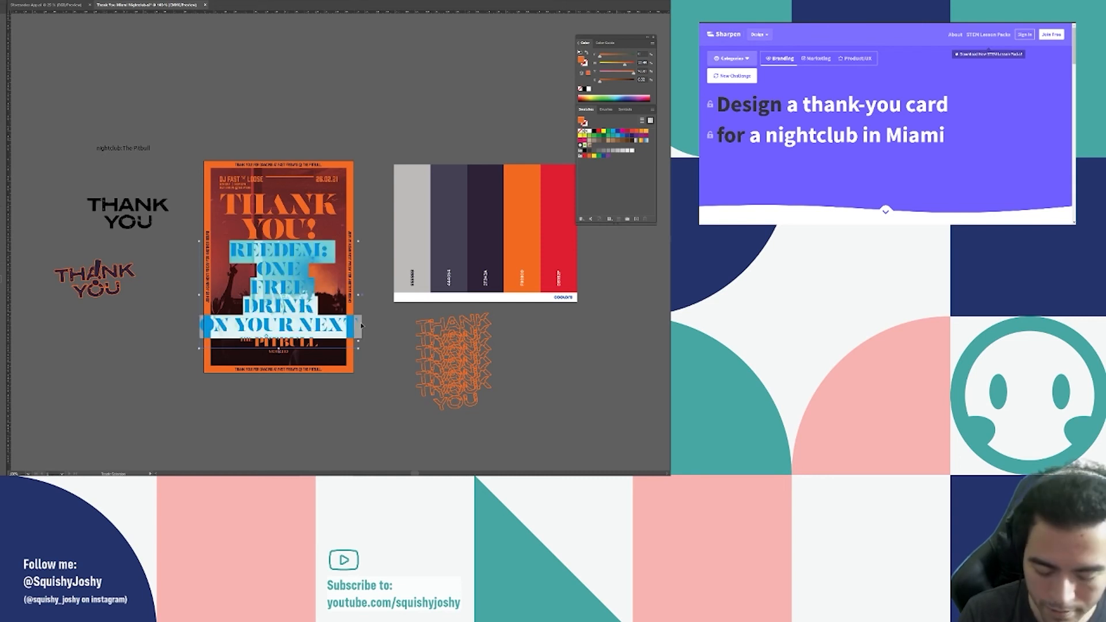
key(ctrl+shift+comma)
key(ctrl+shift+comma)
key(ctrl+shift+comma)
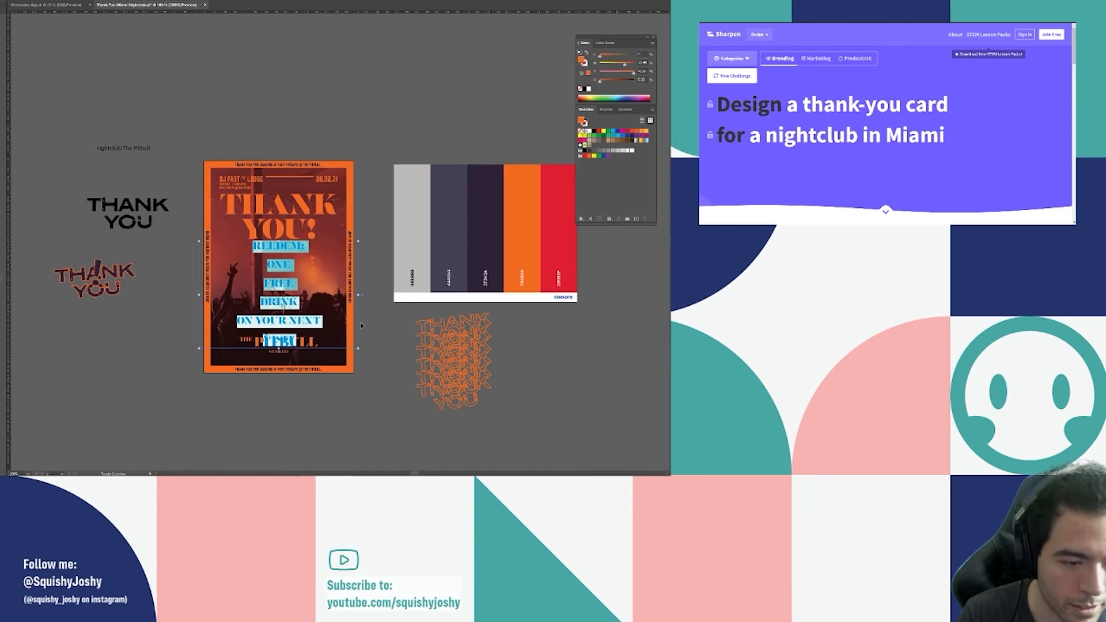
key(ctrl+shift+period)
key(ctrl+shift+period)
key(ctrl+shift+period)
Tighten the line spacing of the free-drink offer text and shorten its frame to end above the venue logo.
key(alt+Up)
key(alt+Up)
key(alt+Up)
key(alt+Up)
key(alt+Up)
key(alt+Up)
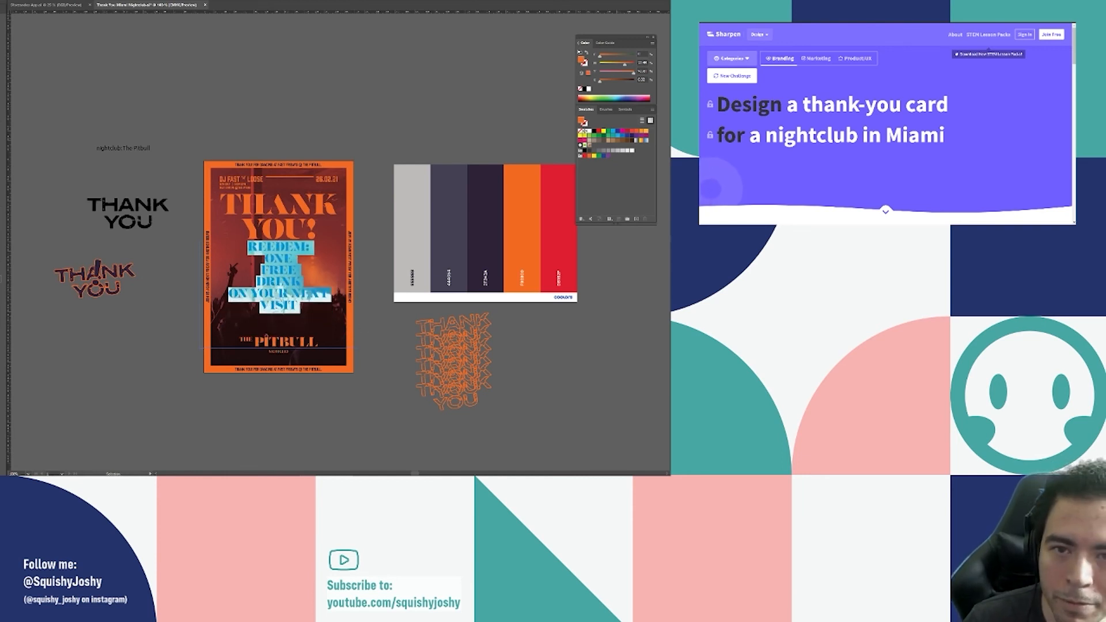
key(Escape)
drag(279, 348, 280, 305)
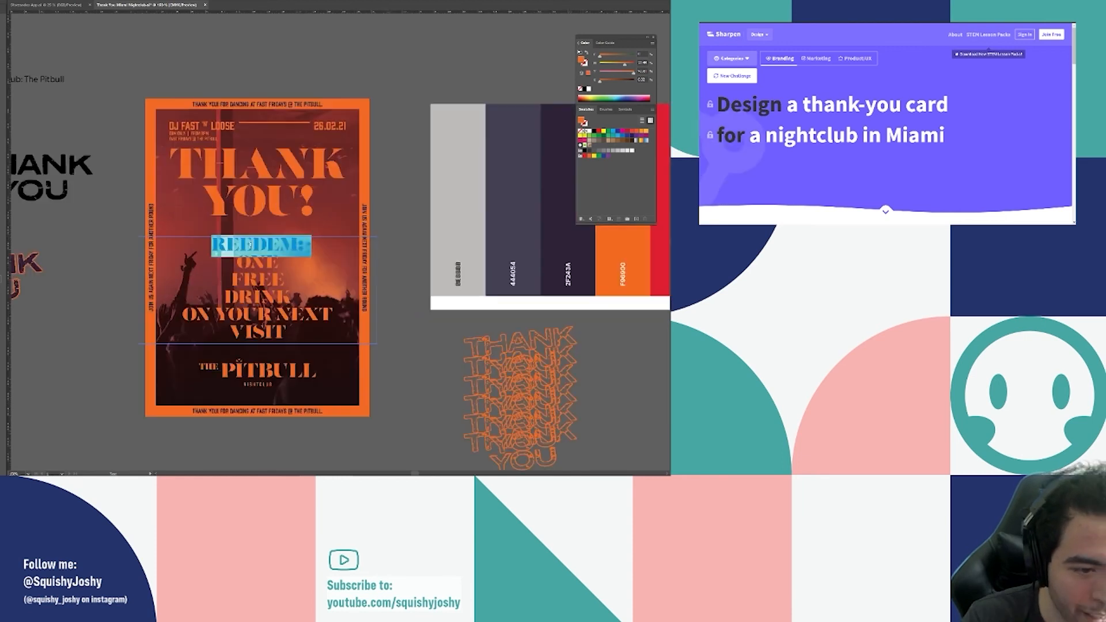
Correct the offer's first line to REDEEM: and recolour the words ONE FREE DRINK with the palette's light grey BEBBBB.
text(REDEEM: ON)
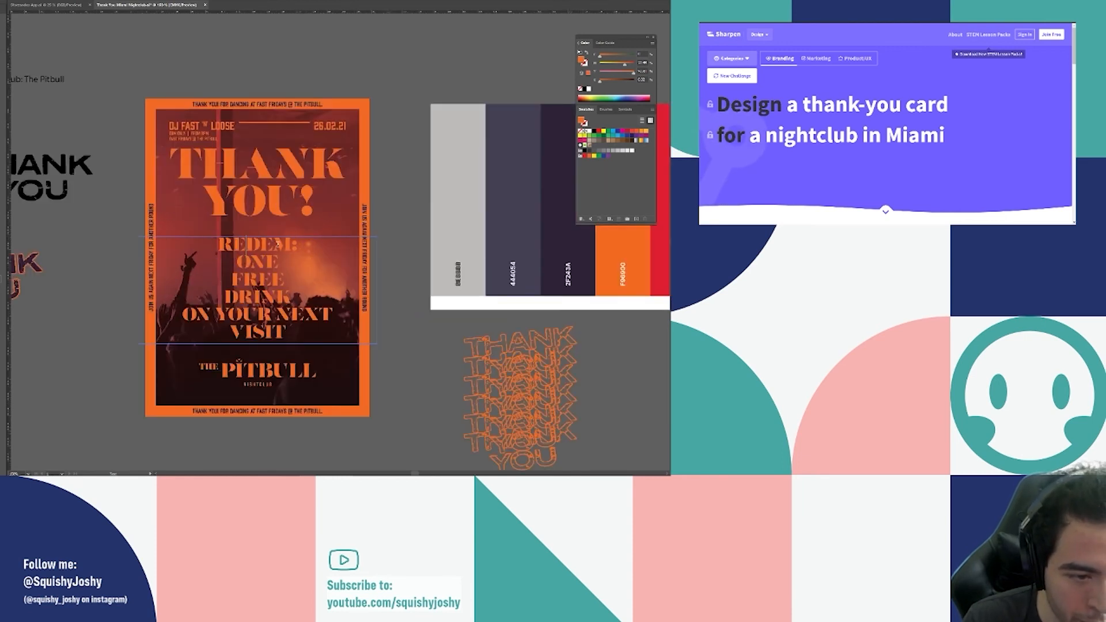
text(E)
drag(293, 297, 217, 266)
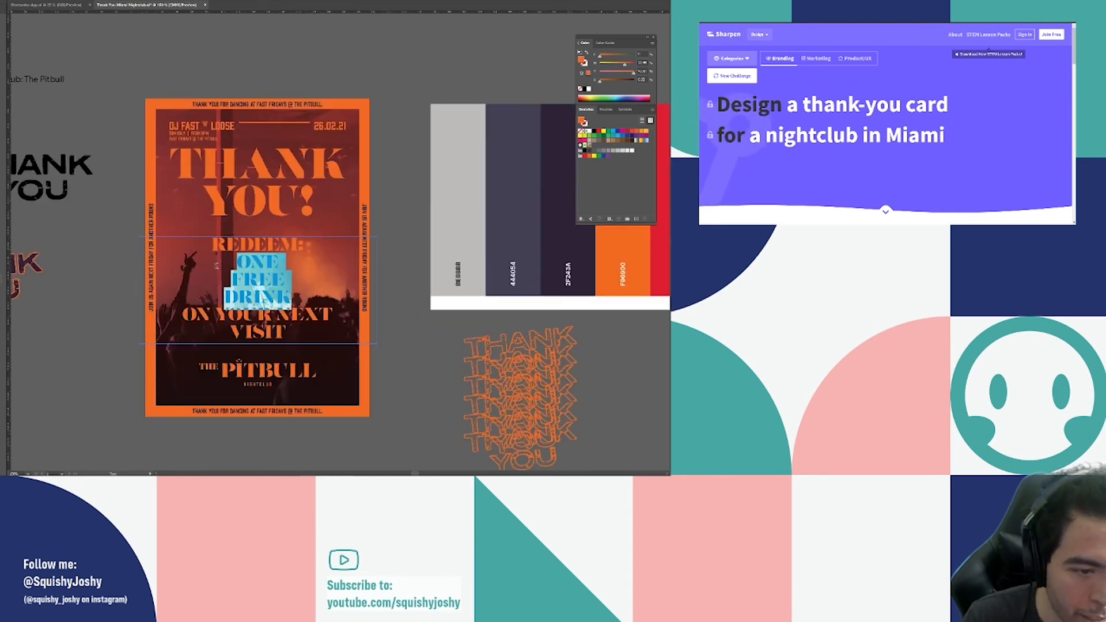
scroll(340, 291, down, 2)
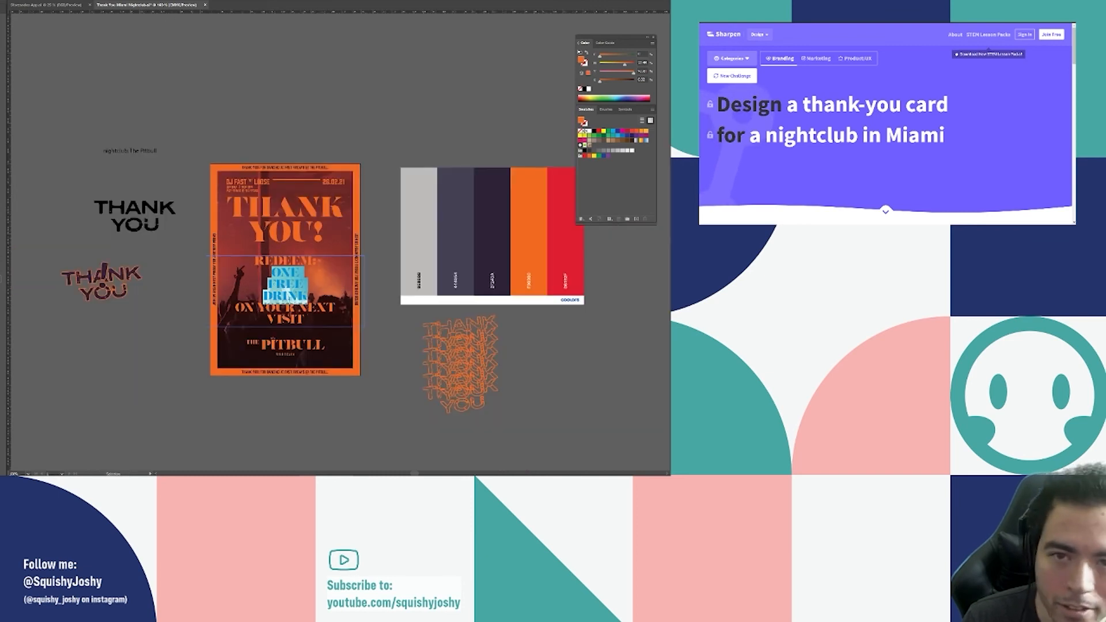
key(Escape)
click(525, 344)
click(306, 287)
double_click(304, 291)
drag(311, 297, 255, 268)
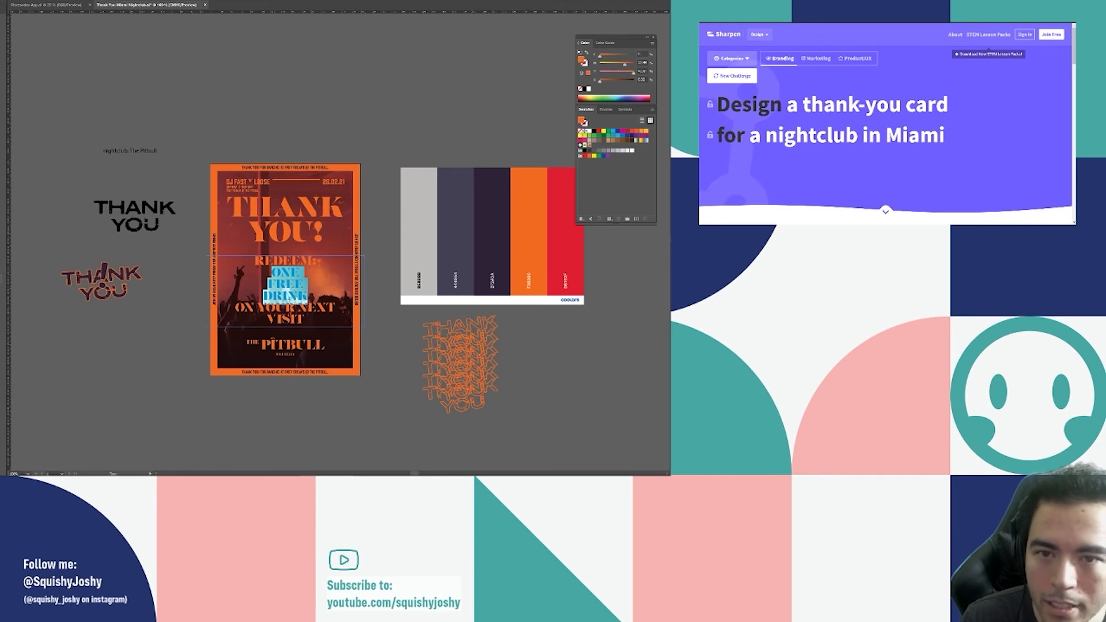
click(3, 81)
click(411, 208)
click(2, 10)
click(232, 52)
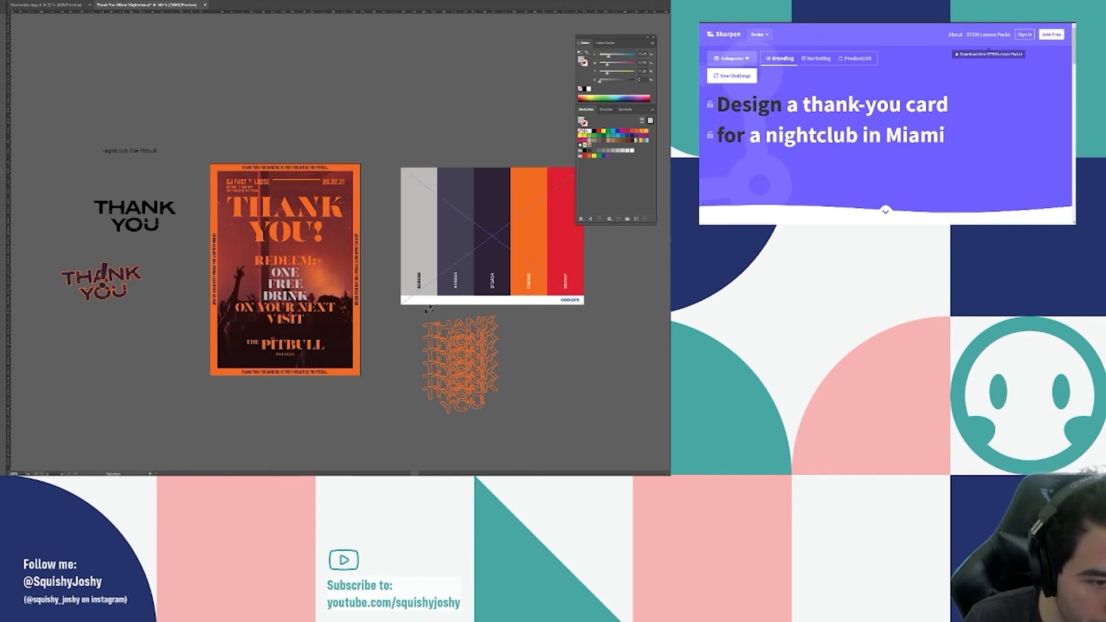
Re-break the end of the offer text so it reads ON YOUR on one line and NEXT VISIT on the line below.
scroll(345, 311, up, 1)
double_click(260, 331)
click(270, 310)
key(Return)
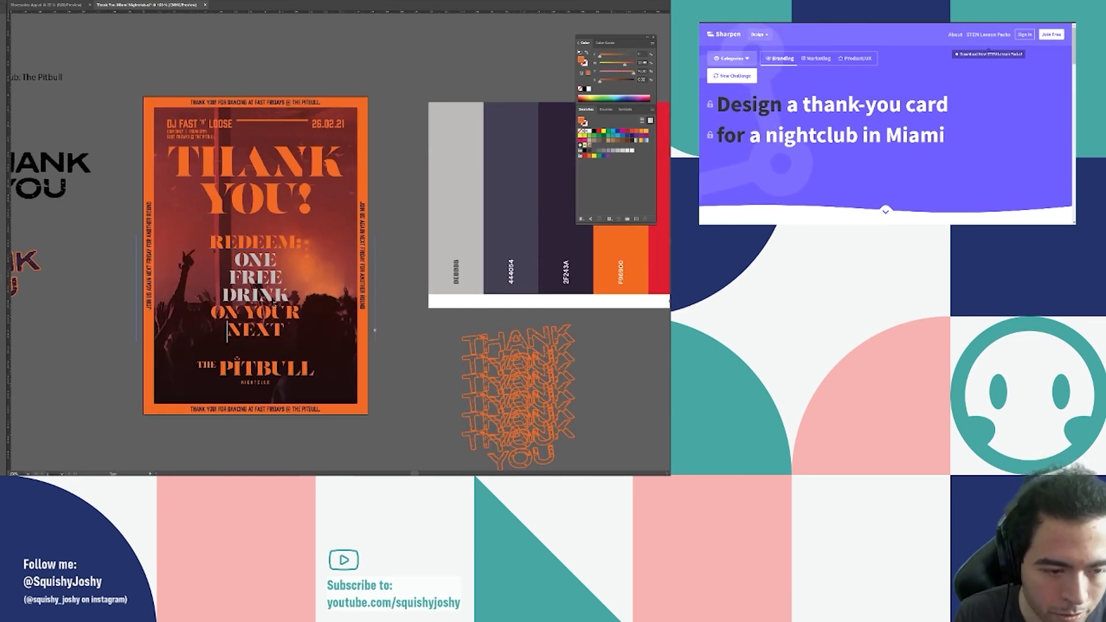
click(287, 331)
key(Delete)
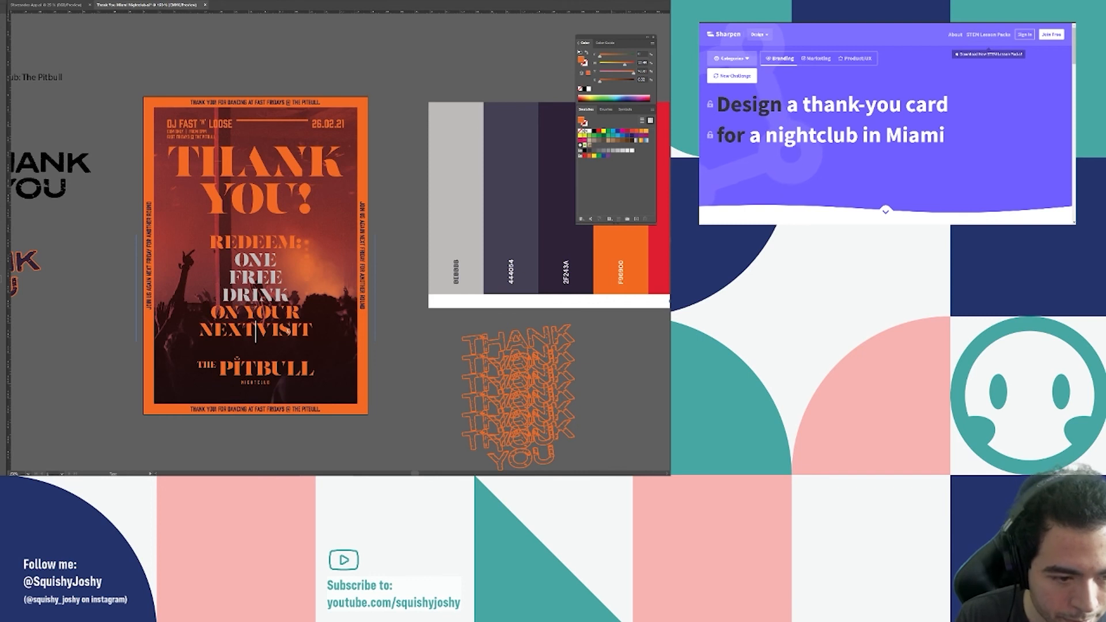
key(ctrl+a)
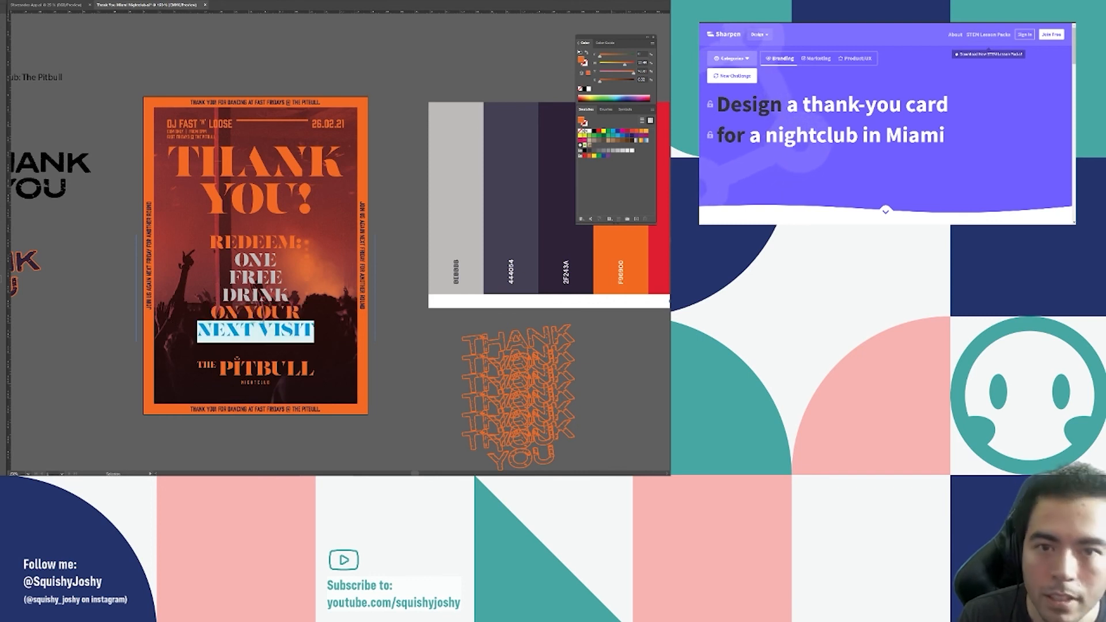
key(Escape)
click(111, 110)
key(a)
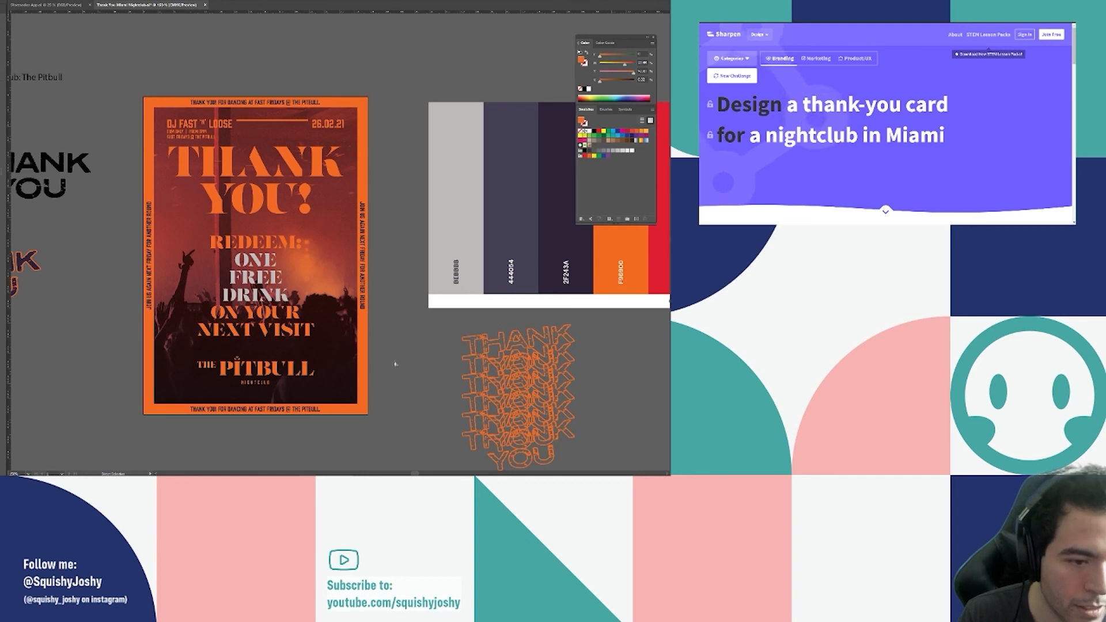
Recolour the THANK YOU! heading with the palette's light grey BEBBBB.
scroll(395, 364, down, 3)
scroll(403, 323, up, 3)
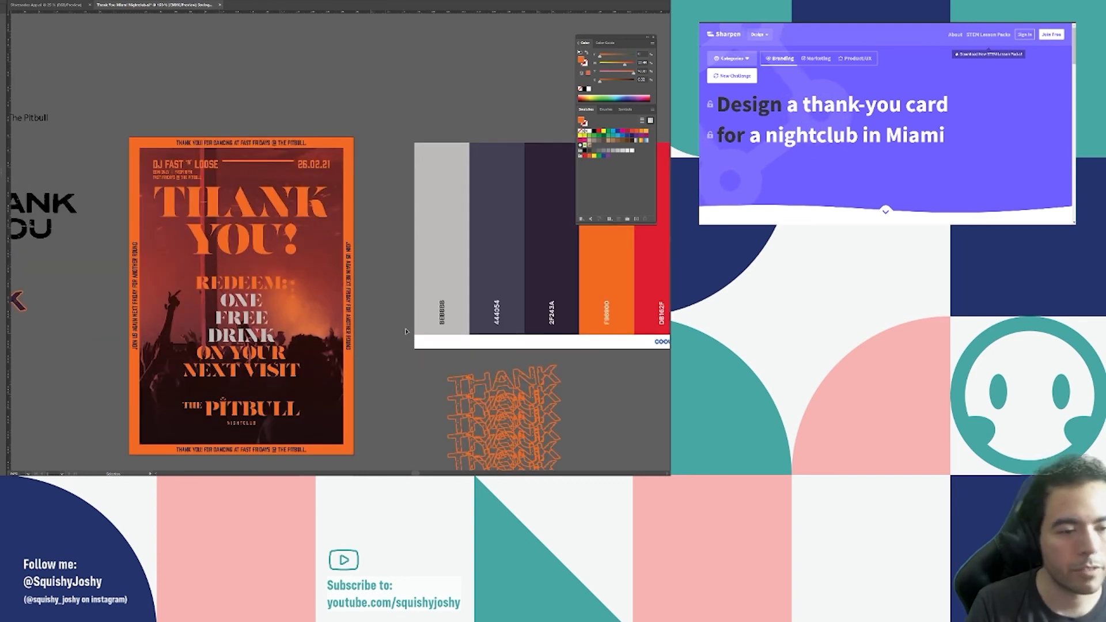
click(284, 236)
key(ctrl+shift+a)
scroll(336, 296, down, 2)
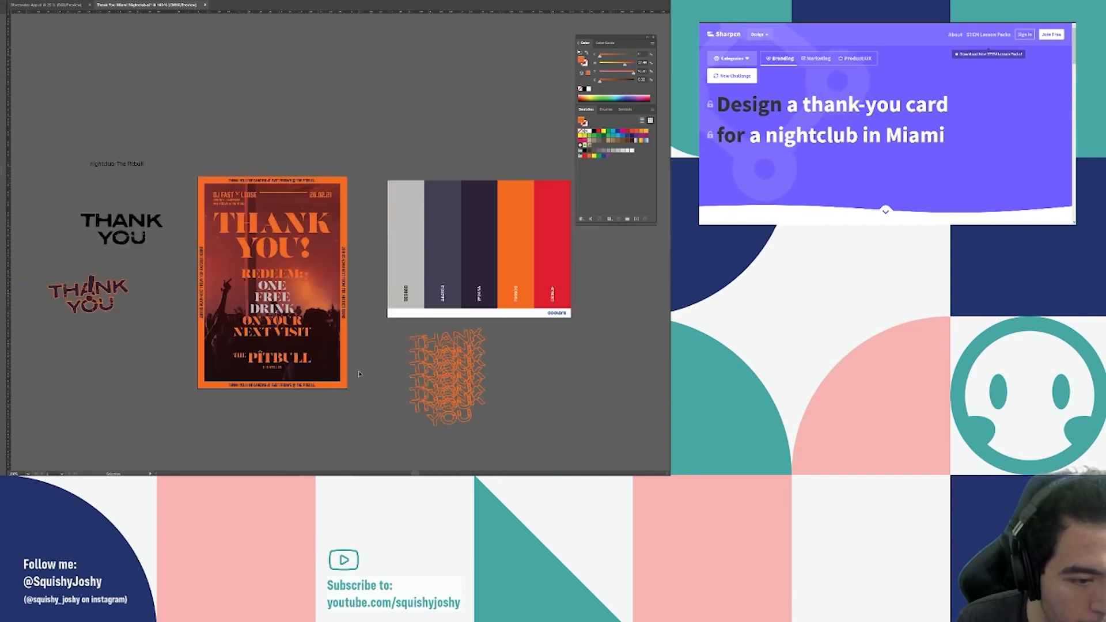
scroll(359, 374, up, 2)
click(166, 178)
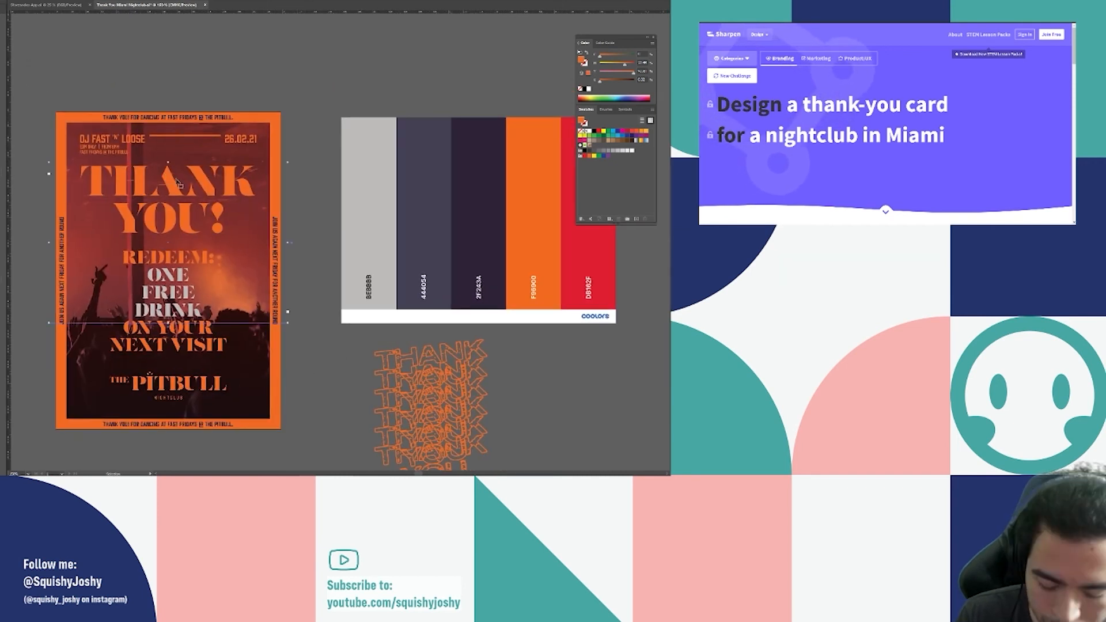
key(ctrl+shift+a)
scroll(307, 165, down, 2)
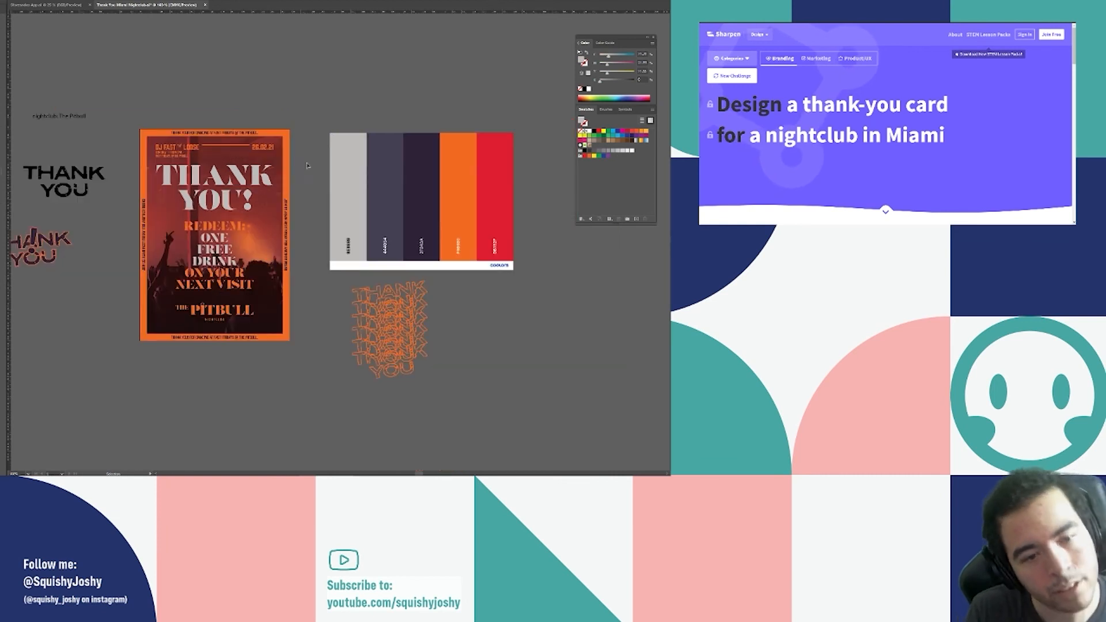
Examine the grey and orange lettering against the crowd photo and border, both close up and as a whole card.
scroll(307, 165, up, 2)
scroll(295, 194, down, 1)
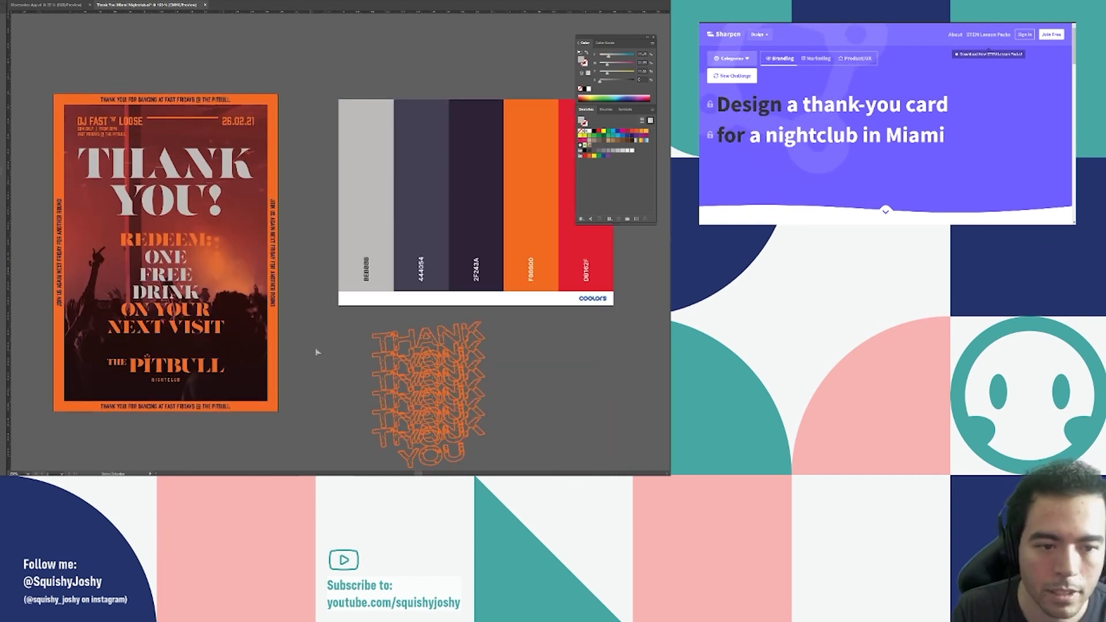
scroll(316, 352, up, 1)
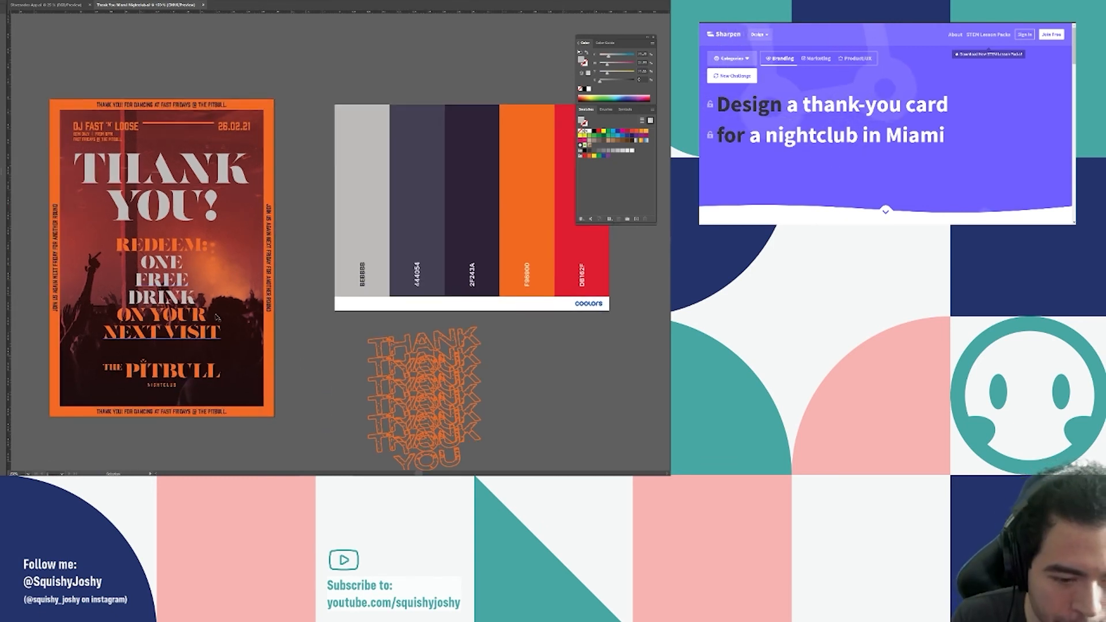
scroll(226, 319, up, 2)
scroll(175, 290, up, 1)
scroll(176, 289, down, 1)
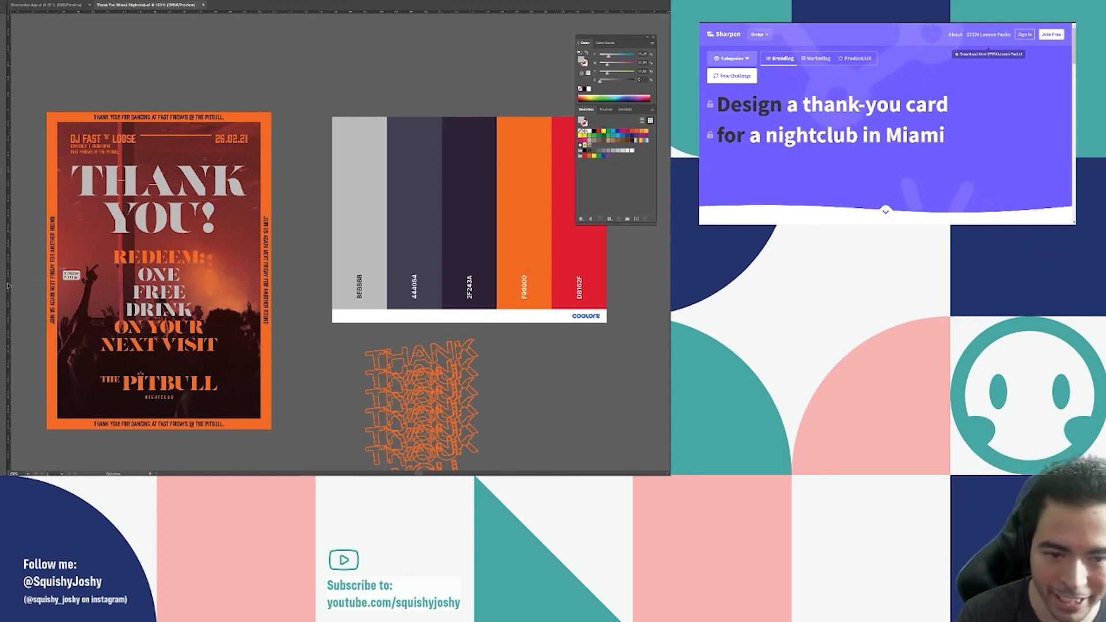
scroll(79, 272, up, 2)
scroll(79, 272, up, 1)
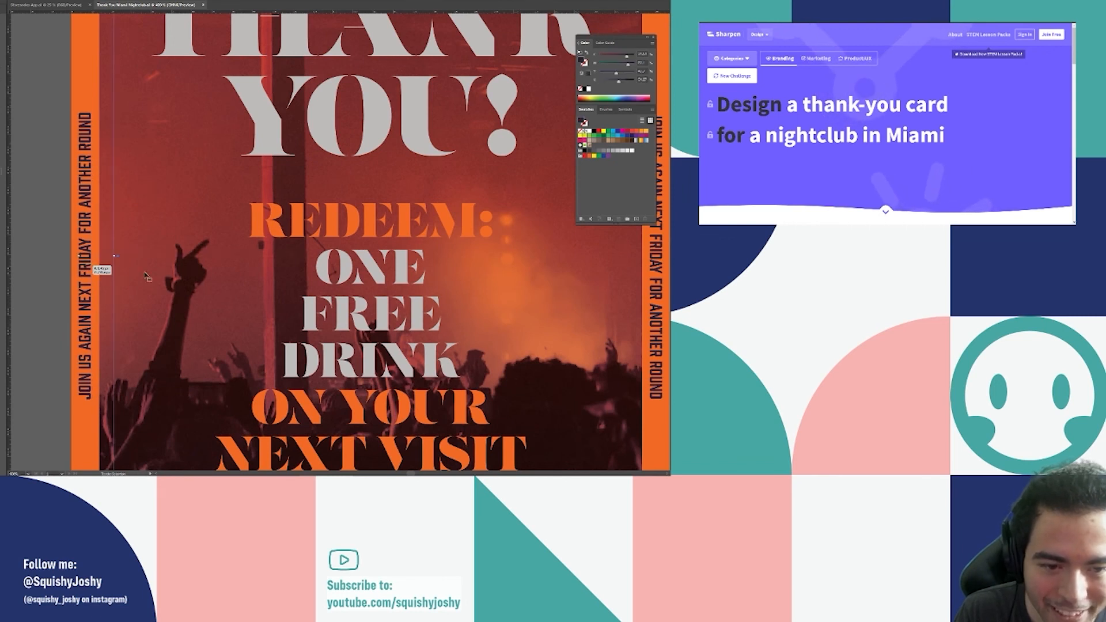
scroll(144, 272, down, 2)
scroll(427, 251, down, 1)
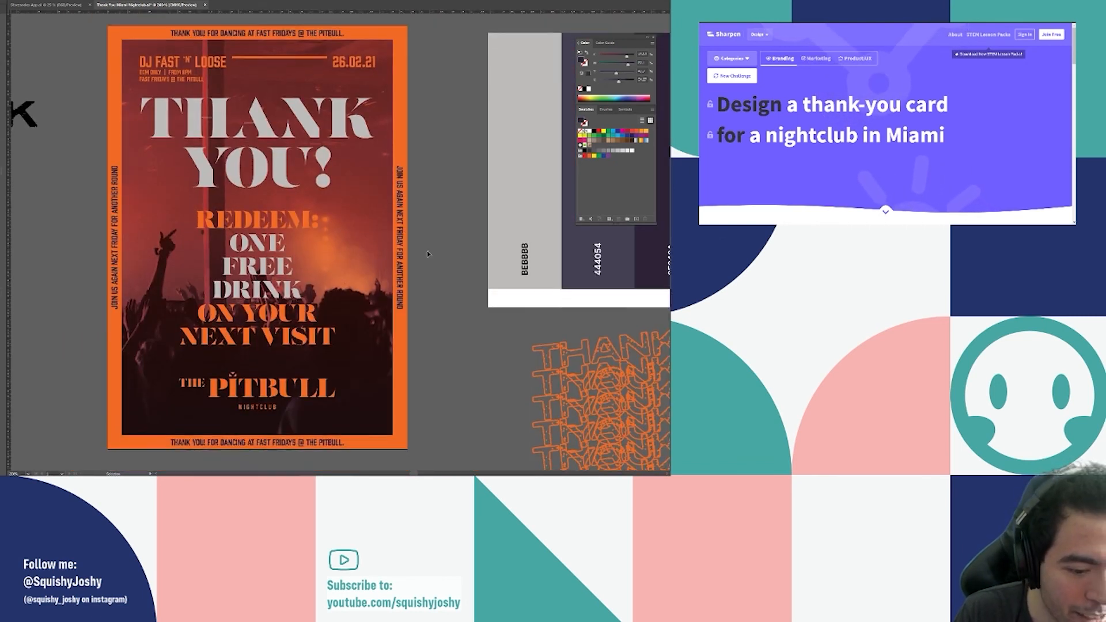
Duplicate the dark gradient overlay, turn the copy upside down and align it with the card's top edge.
scroll(323, 269, down, 1)
drag(315, 268, 375, 162)
scroll(406, 70, up, 1)
scroll(407, 70, up, 1)
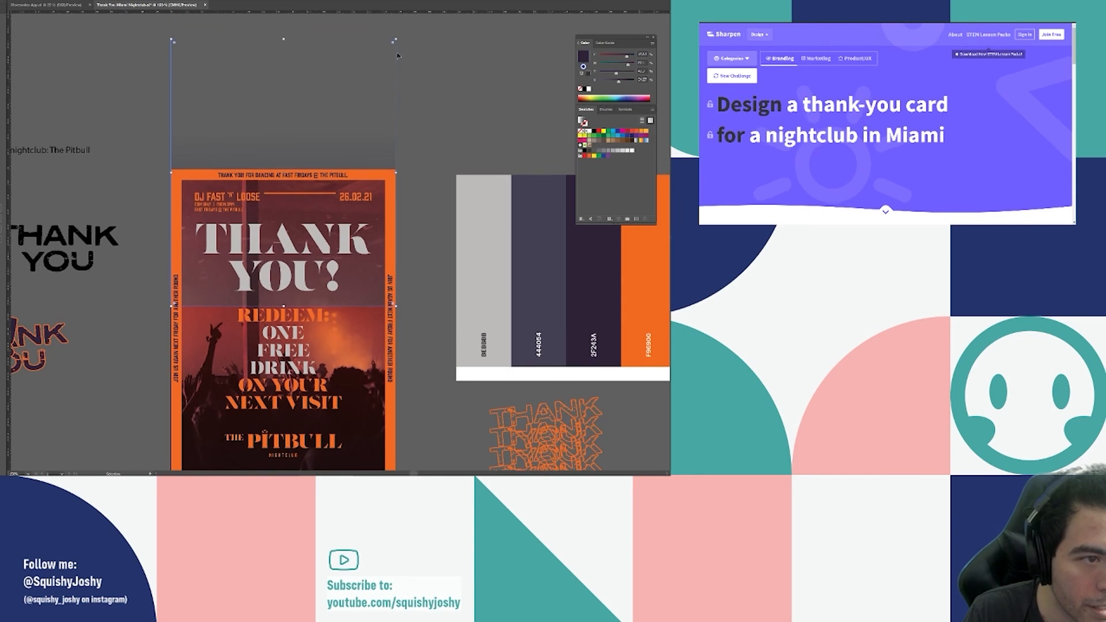
drag(398, 37, 192, 317)
drag(327, 105, 333, 233)
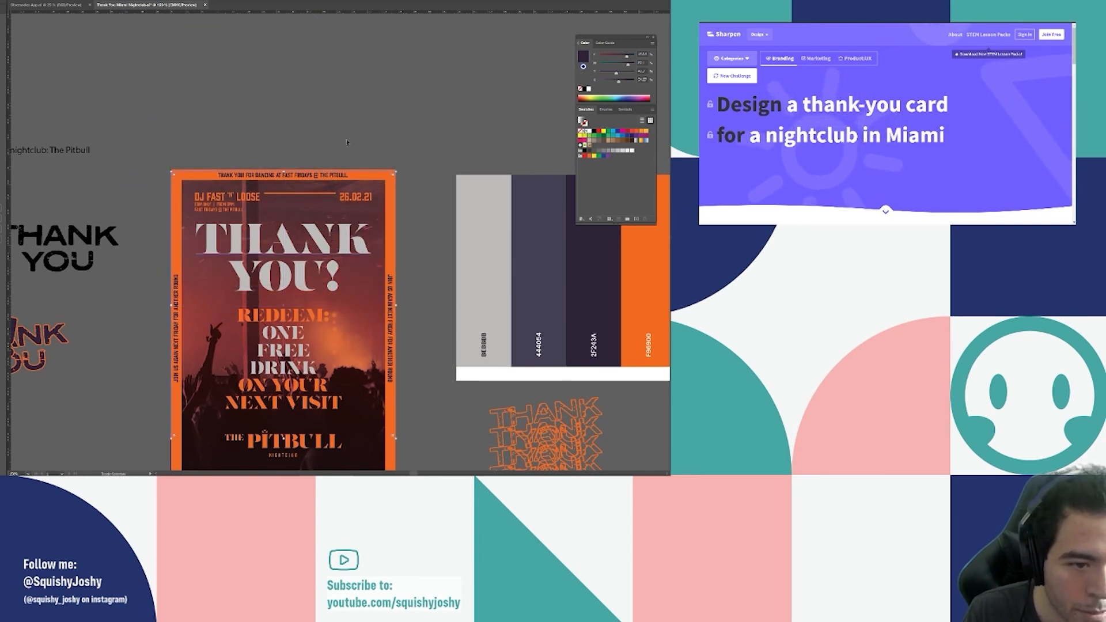
Examine the darkened top of the card and the legibility of the header, heading and offer text.
scroll(351, 198, down, 1)
scroll(369, 173, up, 3)
scroll(370, 176, down, 3)
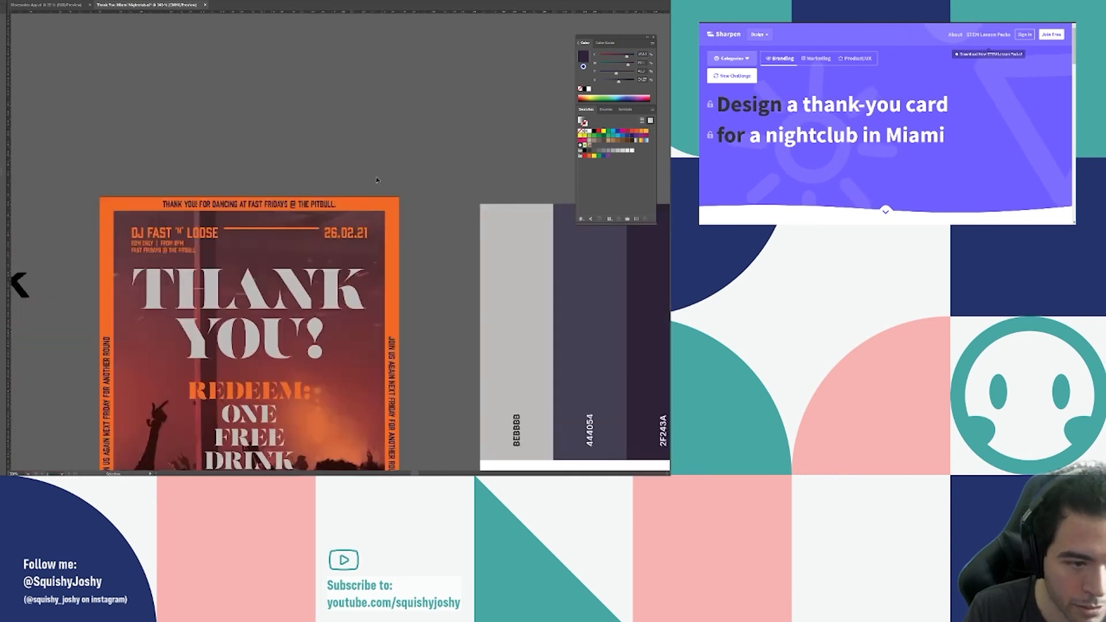
scroll(346, 339, up, 3)
scroll(266, 245, up, 1)
scroll(270, 259, down, 1)
scroll(299, 346, up, 2)
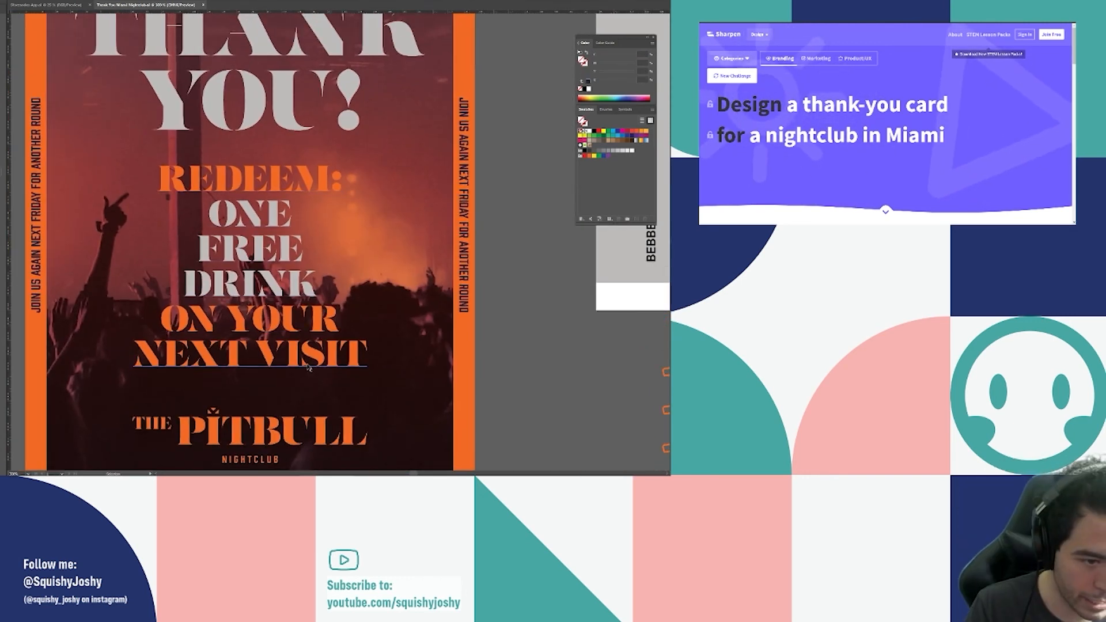
scroll(306, 342, down, 2)
Add an asterisk directly after DRINK in the offer text and reduce the asterisk's font size.
triple_click(312, 335)
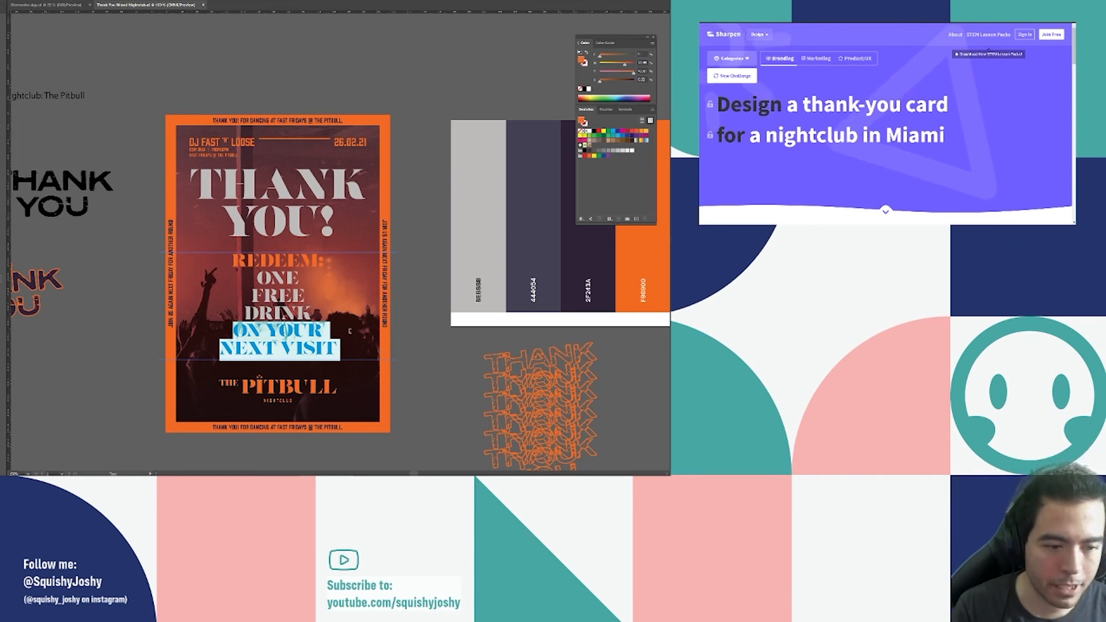
key(Escape)
scroll(311, 307, up, 3)
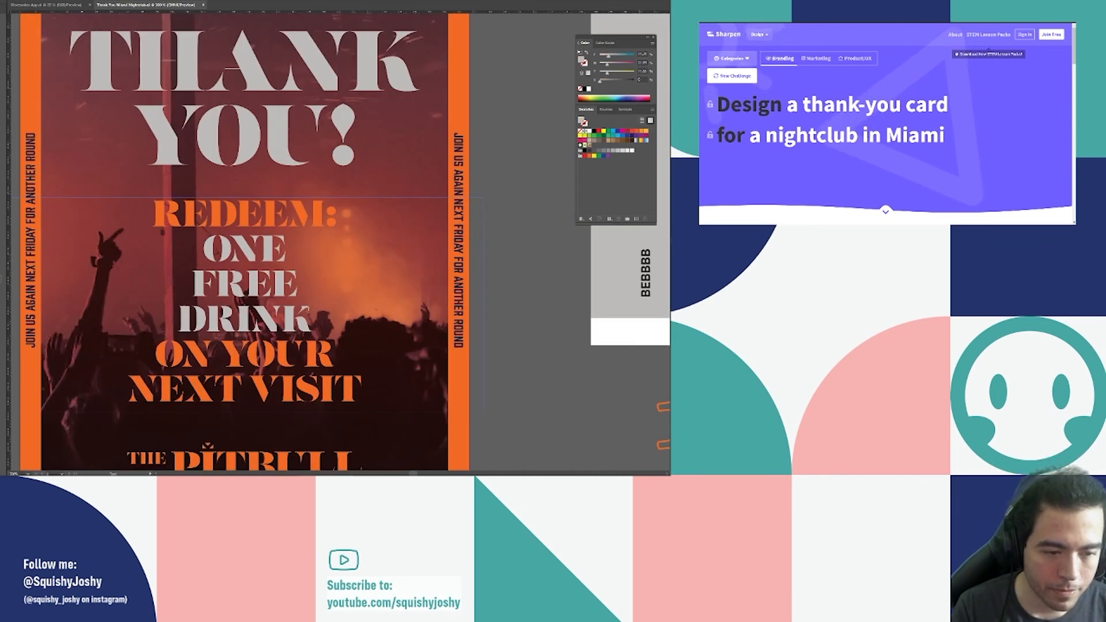
click(311, 319)
text(*)
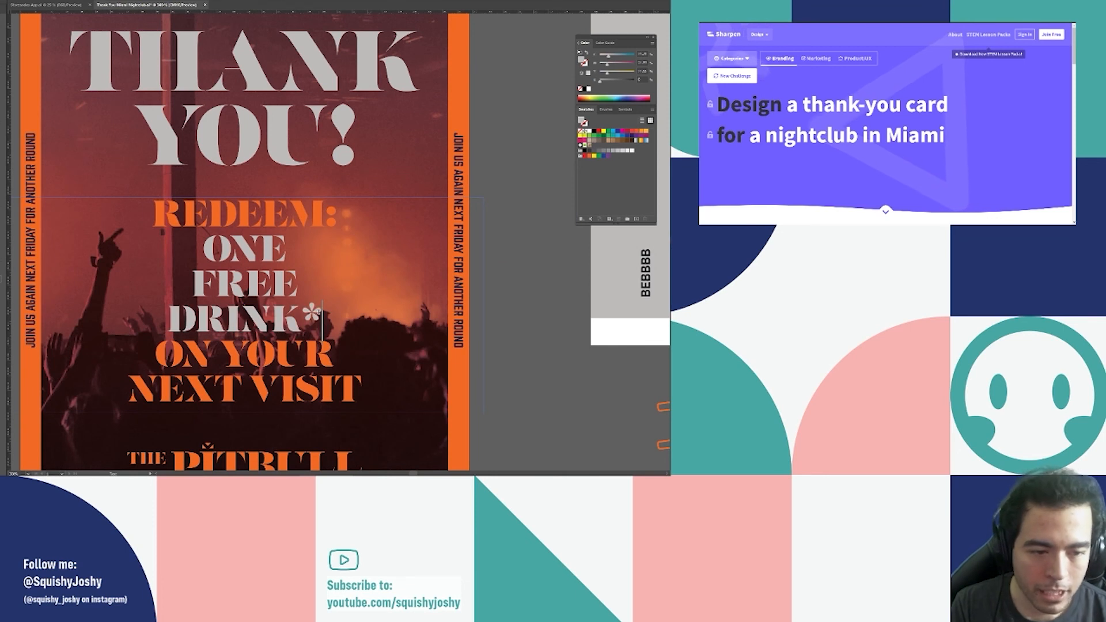
key(shift+Left)
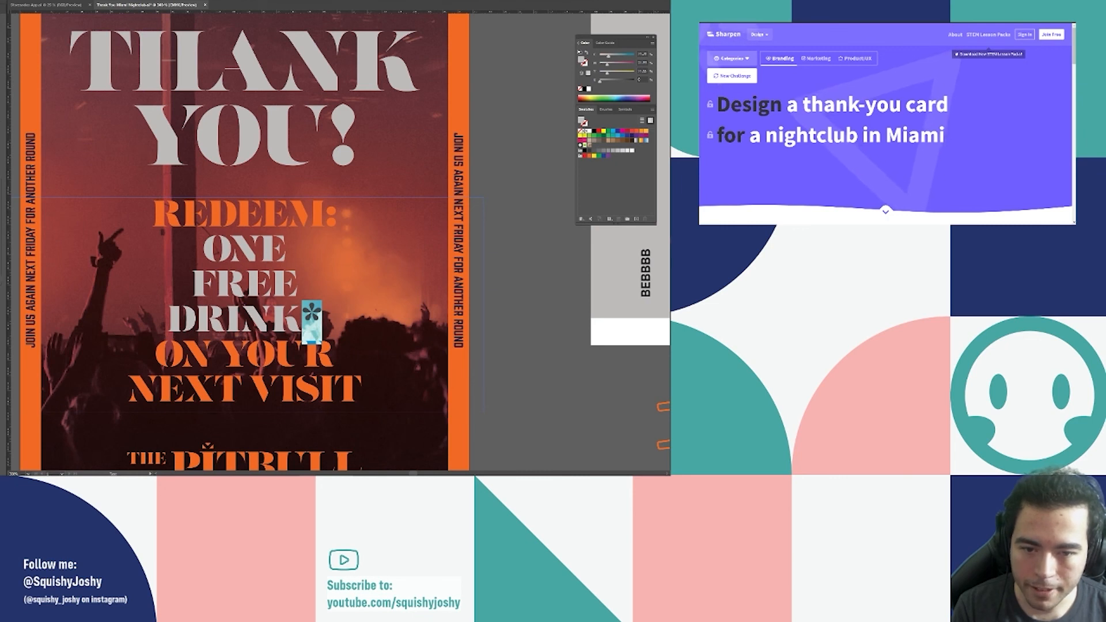
key(ctrl+shift+comma)
key(Escape)
Set ON YOUR NEXT VISIT on a single line in the header's condensed sans-serif lettering, keeping it orange.
scroll(479, 245, down, 1)
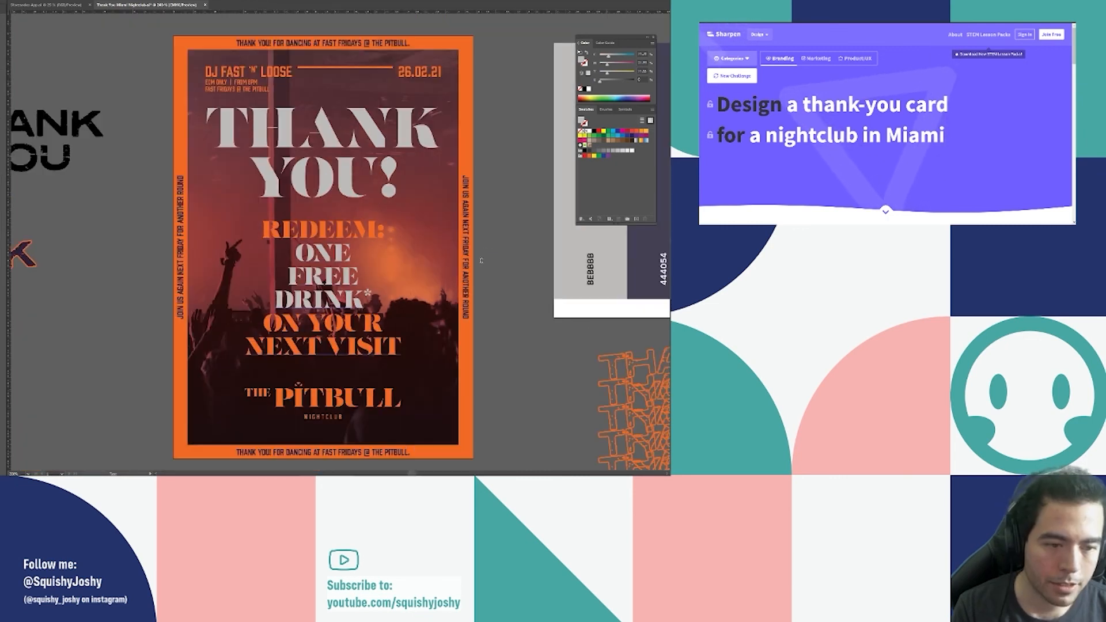
drag(426, 379, 179, 326)
scroll(336, 411, down, 1)
triple_click(346, 357)
click(395, 203)
key(ctrl+z)
key(ctrl+z)
key(Escape)
triple_click(179, 326)
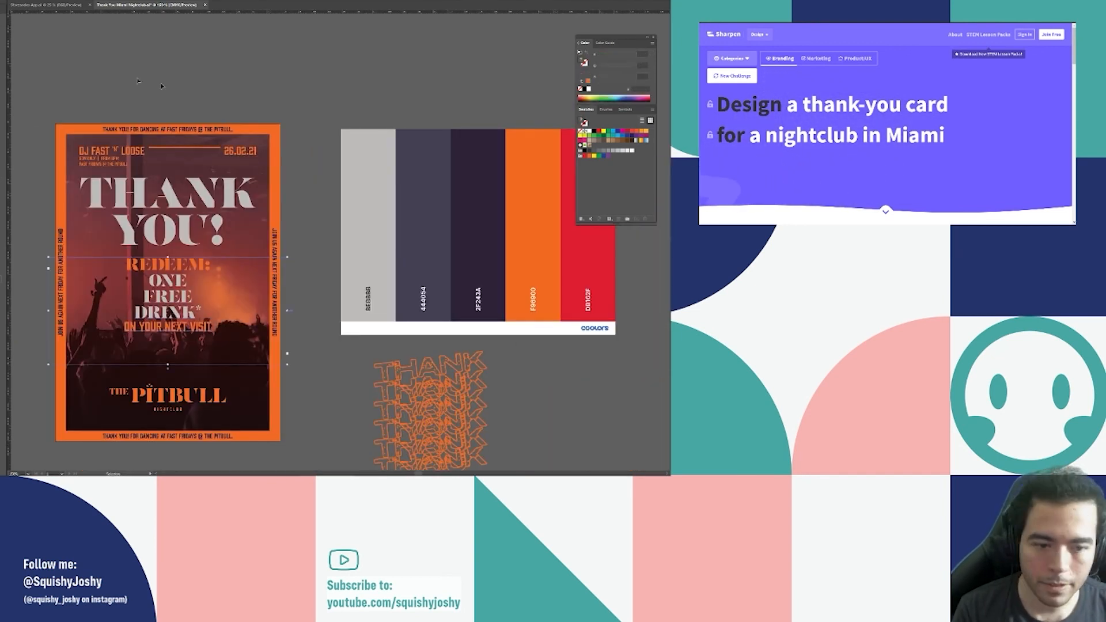
Rewrite the grey offer wording as 1x FREE DRINK* on a single line and reduce its font size.
double_click(153, 280)
text(1x)
key(Delete)
key(End)
key(Delete)
triple_click(173, 295)
key(ctrl+shift+comma)
key(Escape)
Move the offer text slightly down below the heading and save the document.
drag(181, 266, 181, 271)
key(ctrl+s)
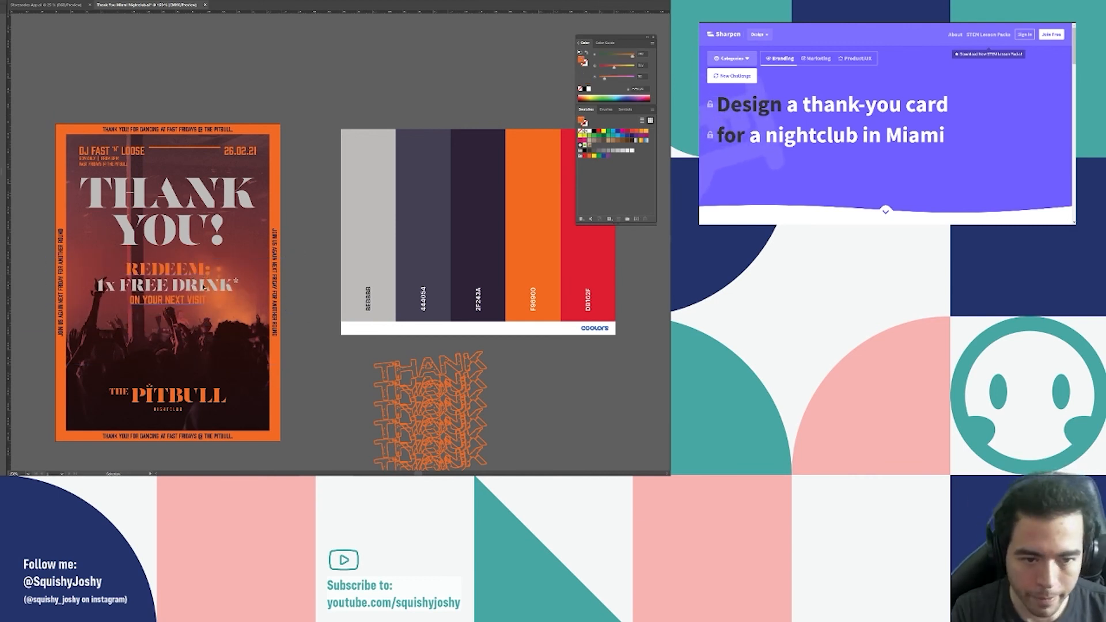
Start a Multiply drop shadow on the offer text, with its opacity set to 25%.
click(7, 1)
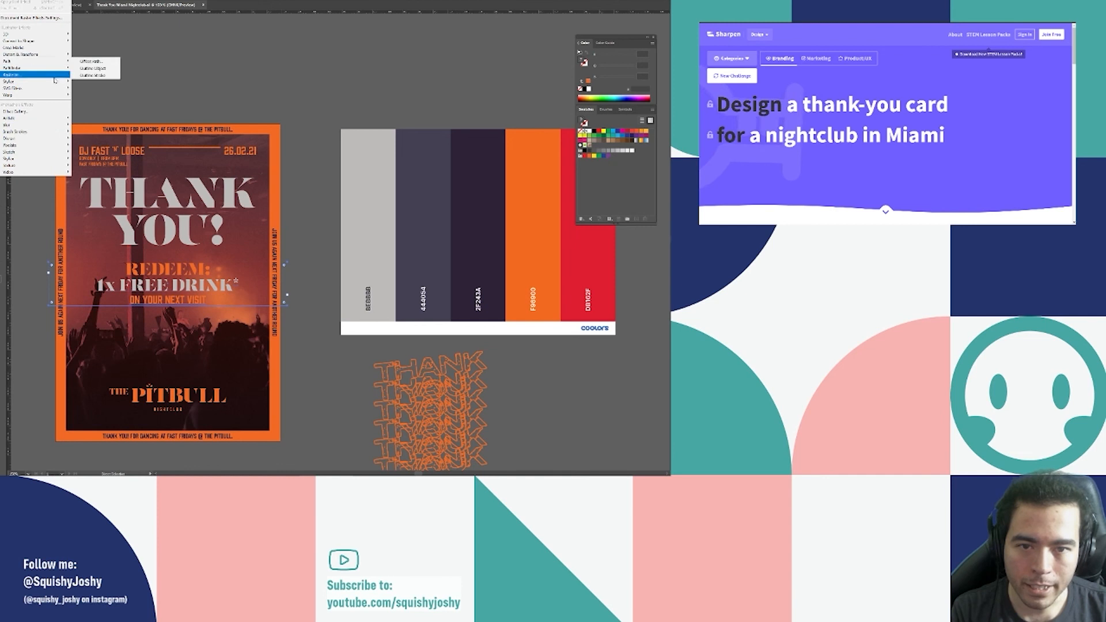
mouse_move(57, 82)
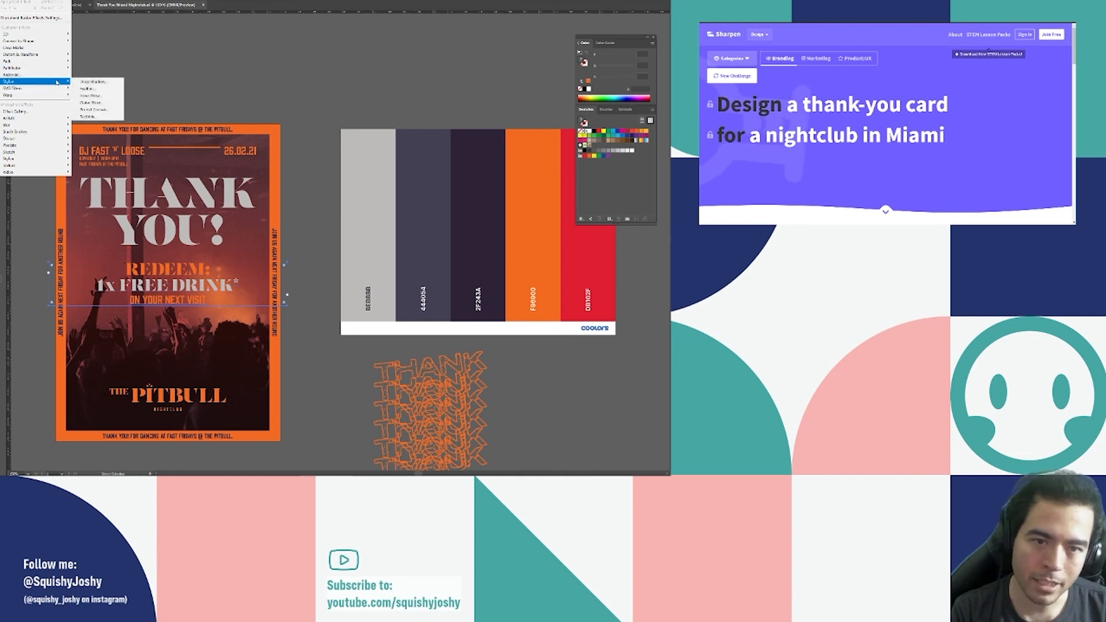
click(93, 82)
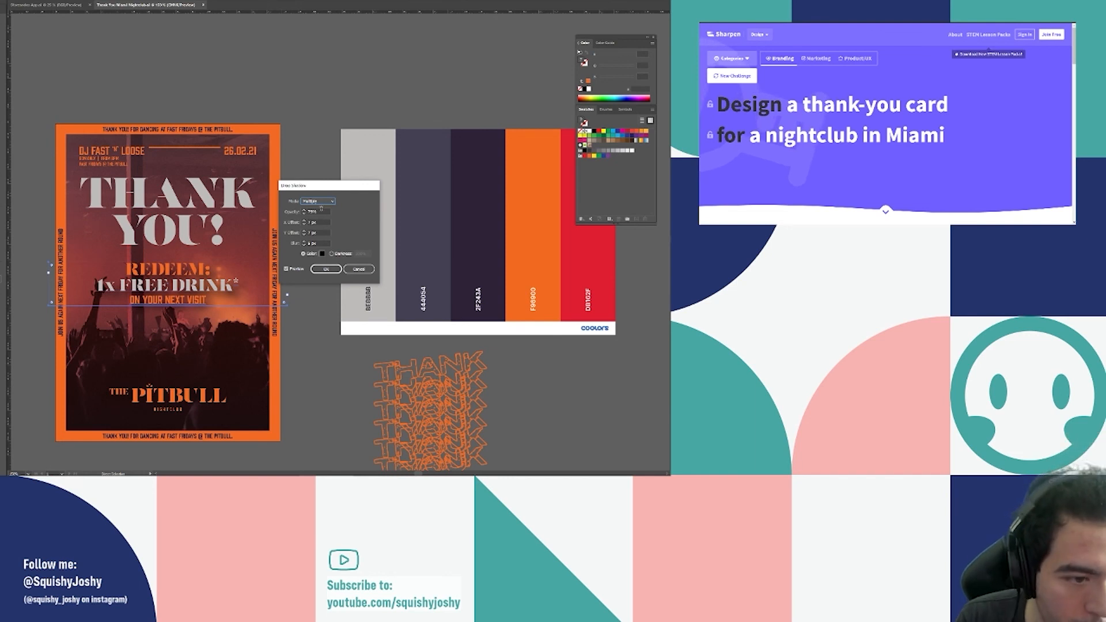
key(Tab)
text(25)
click(324, 224)
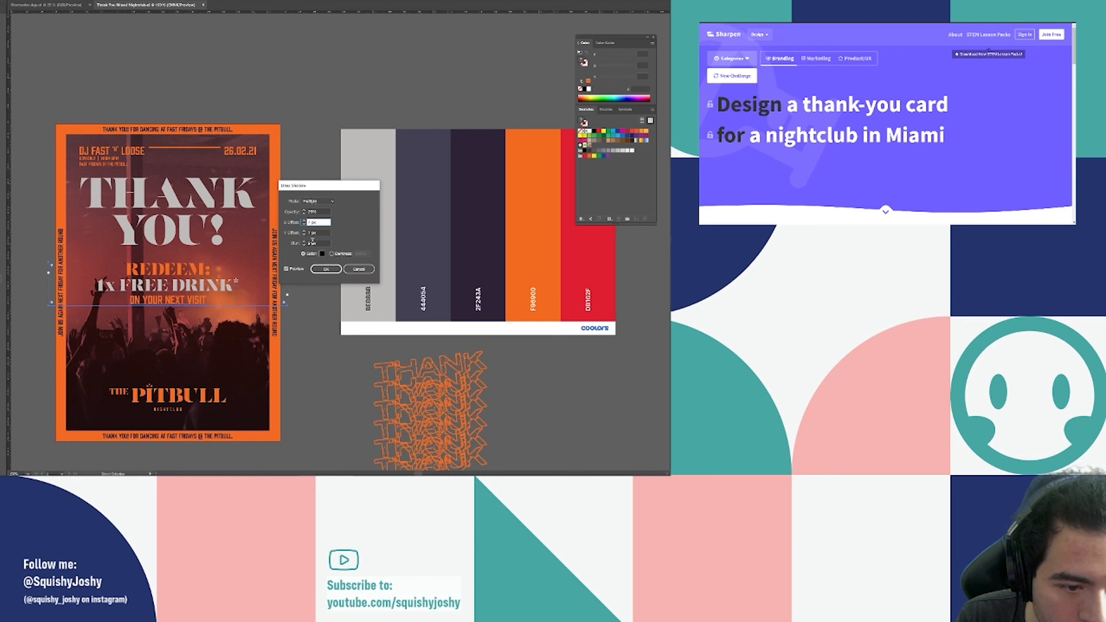
Reduce the drop shadow's blur and its horizontal and vertical offsets to a few pixels.
key(Tab)
key(Tab)
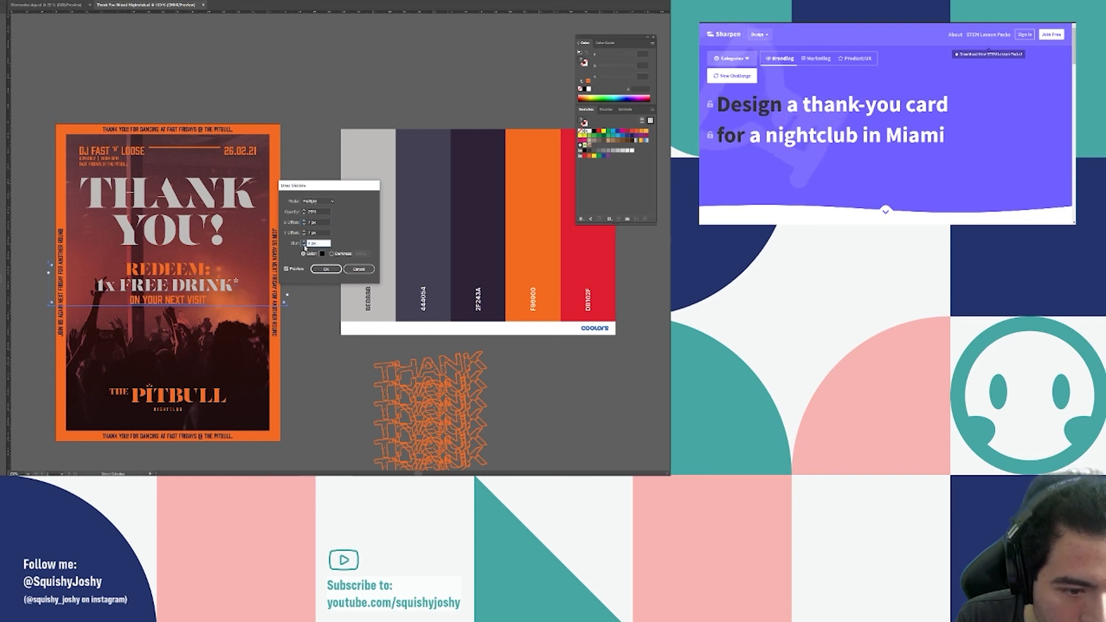
click(304, 246)
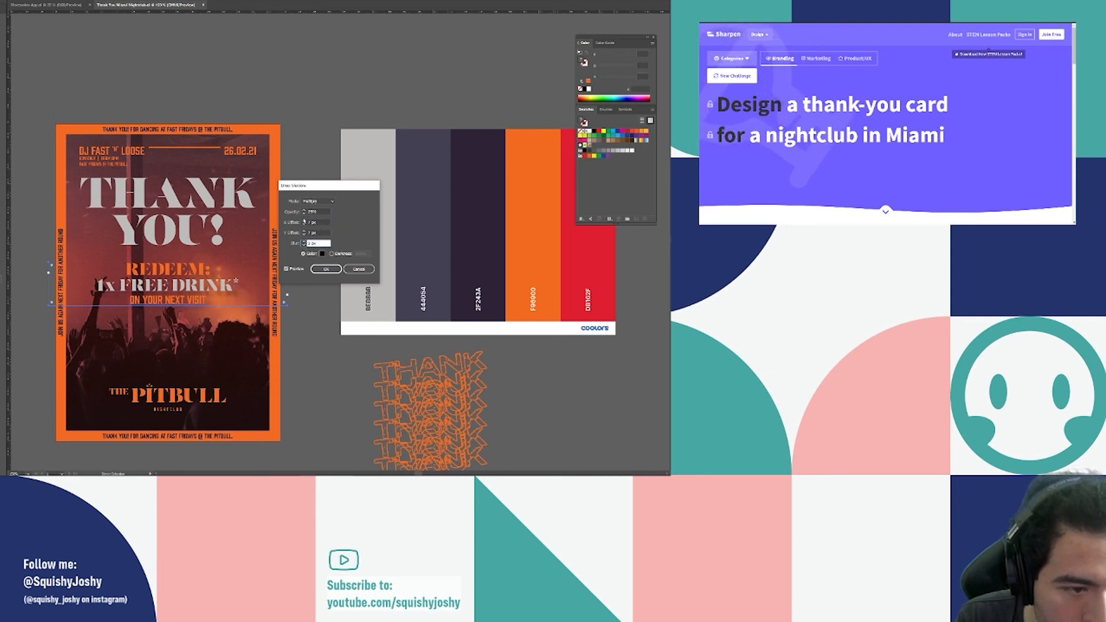
click(316, 221)
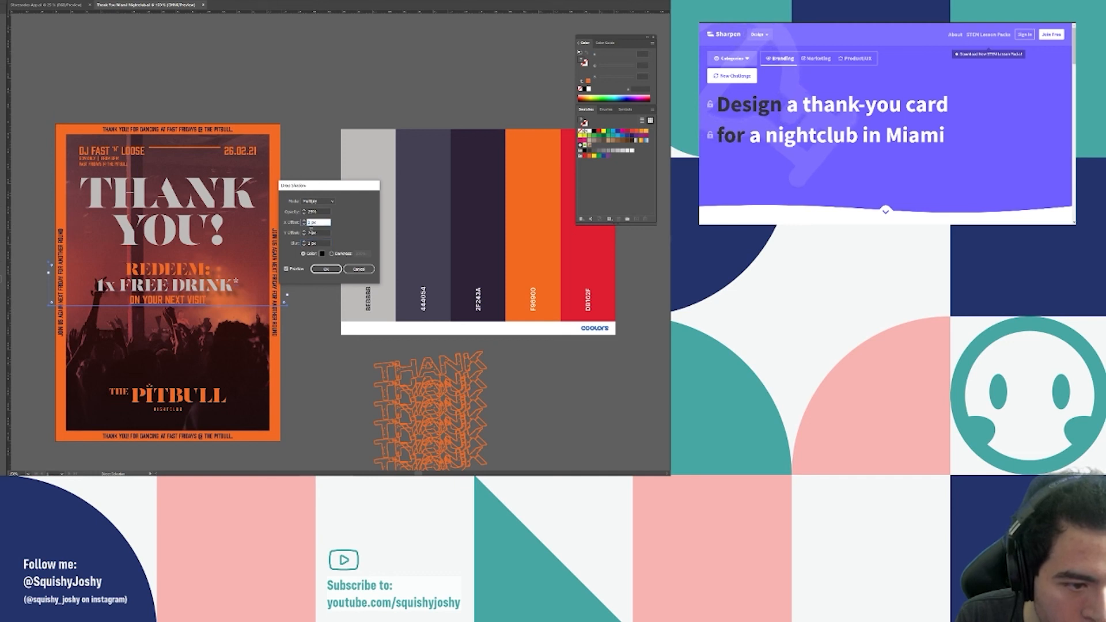
click(323, 232)
Try 50% opacity for the drop shadow, readjust the opacity, and apply the effect to the offer text.
click(325, 211)
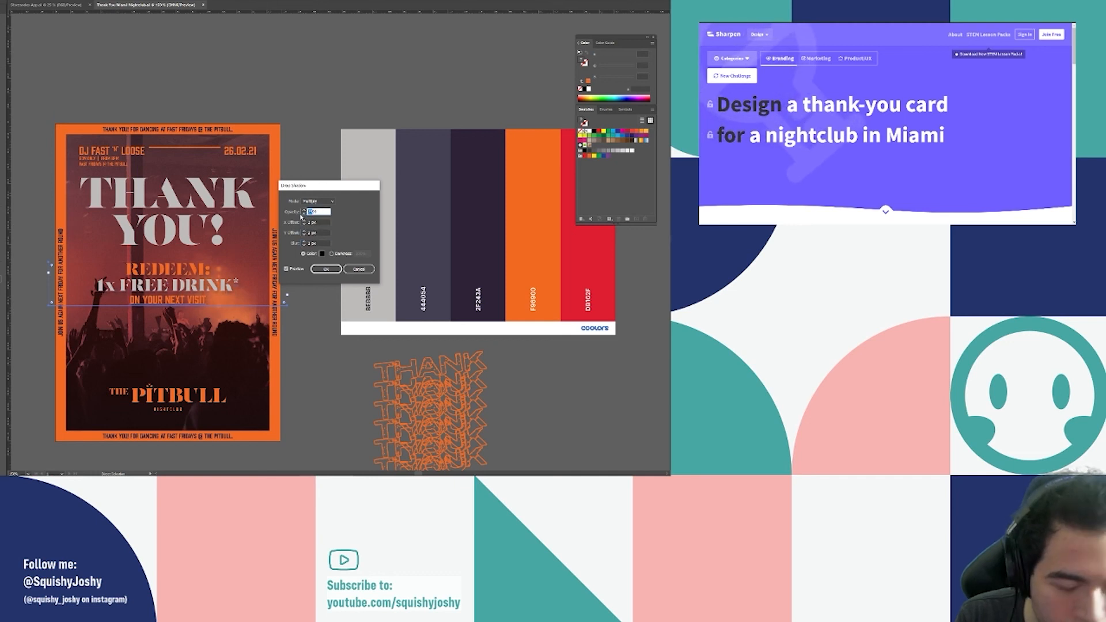
text(50)
click(319, 222)
click(310, 212)
click(319, 221)
click(311, 211)
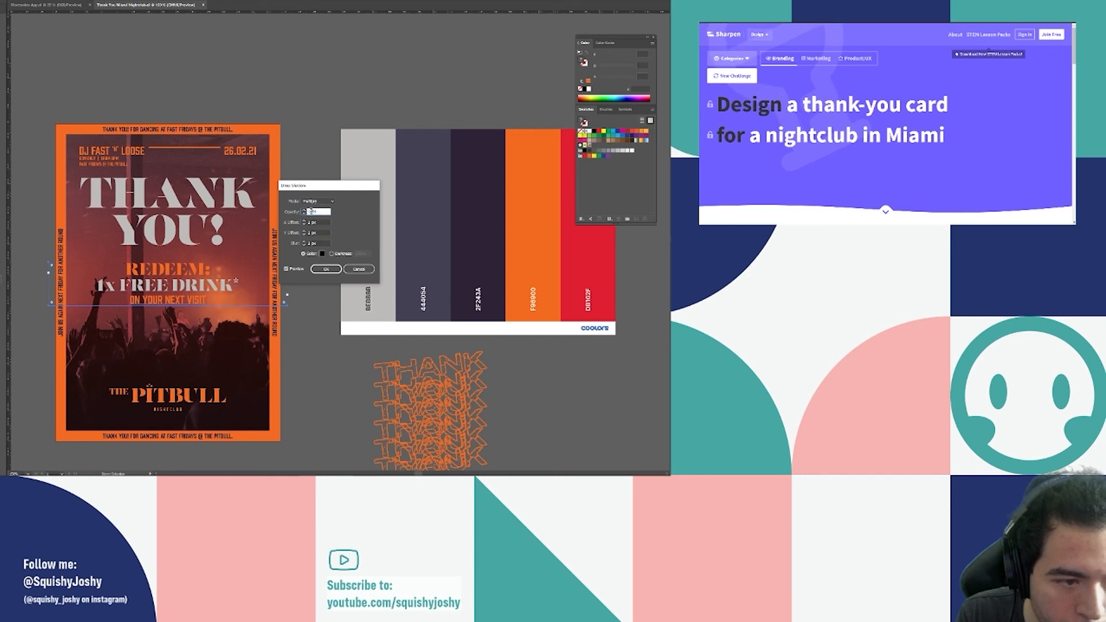
click(322, 222)
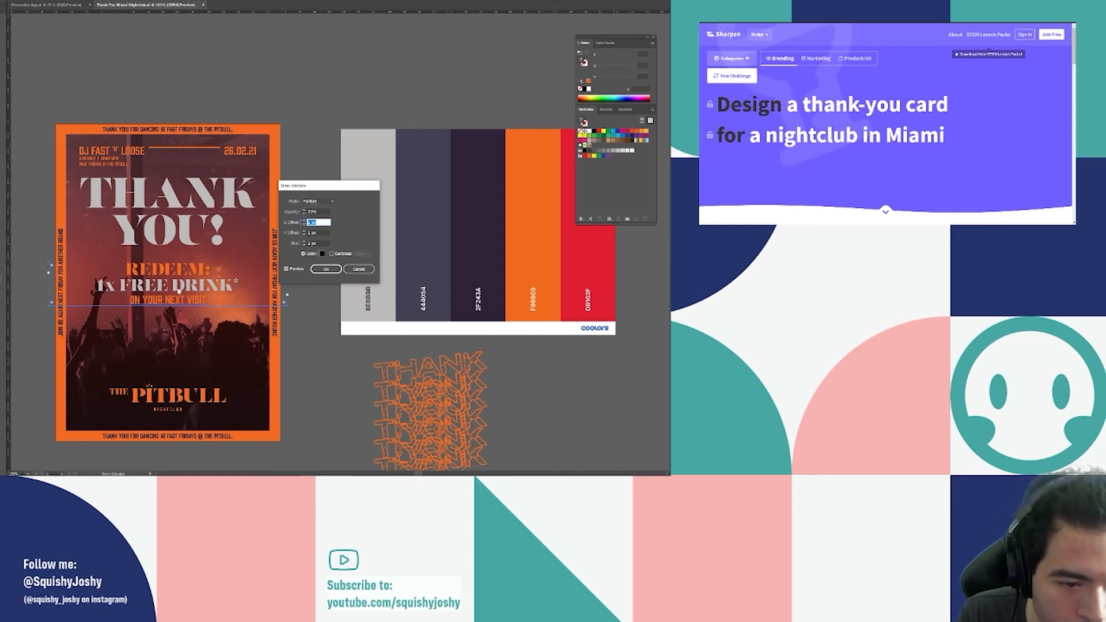
click(324, 270)
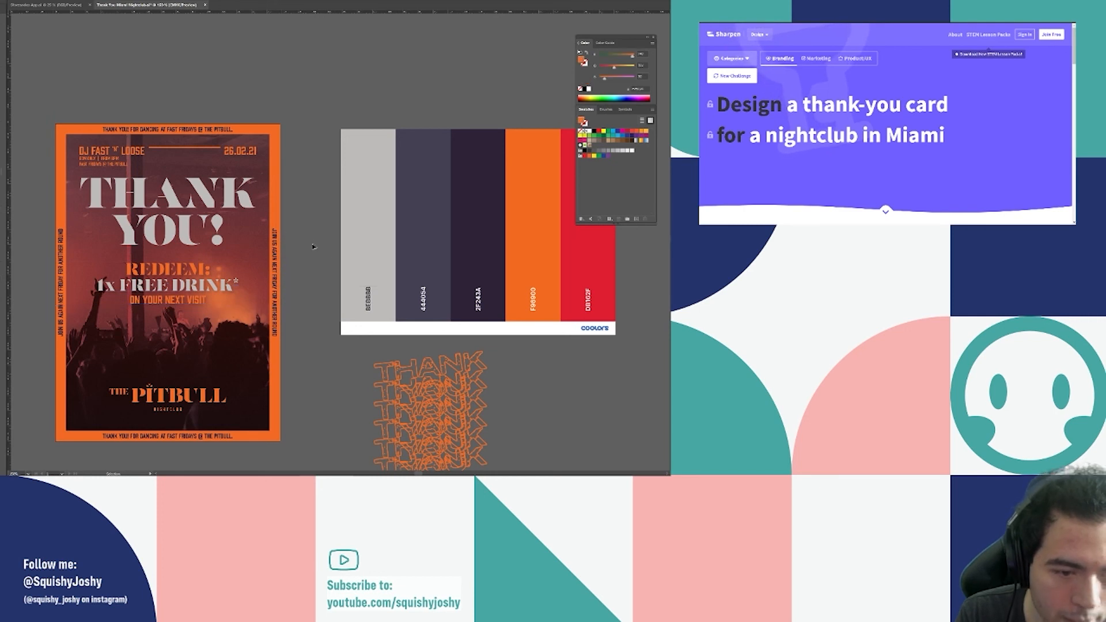
Save the document and move The Pitbull Nightclub logo slightly up from the card's lower edge.
key(a)
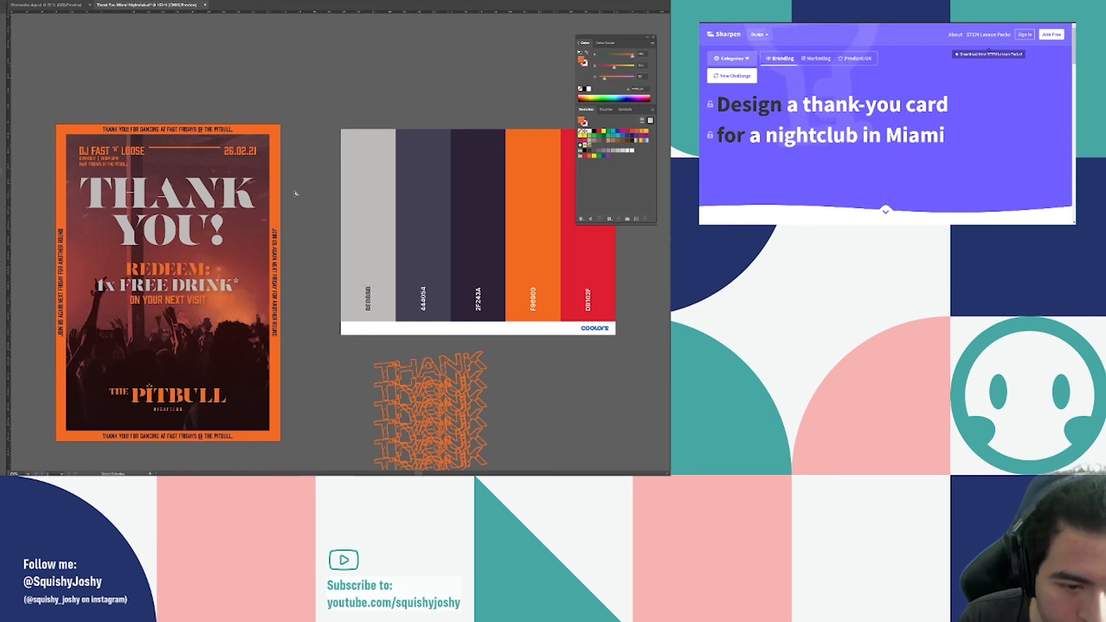
scroll(296, 193, down, 3)
scroll(299, 226, up, 3)
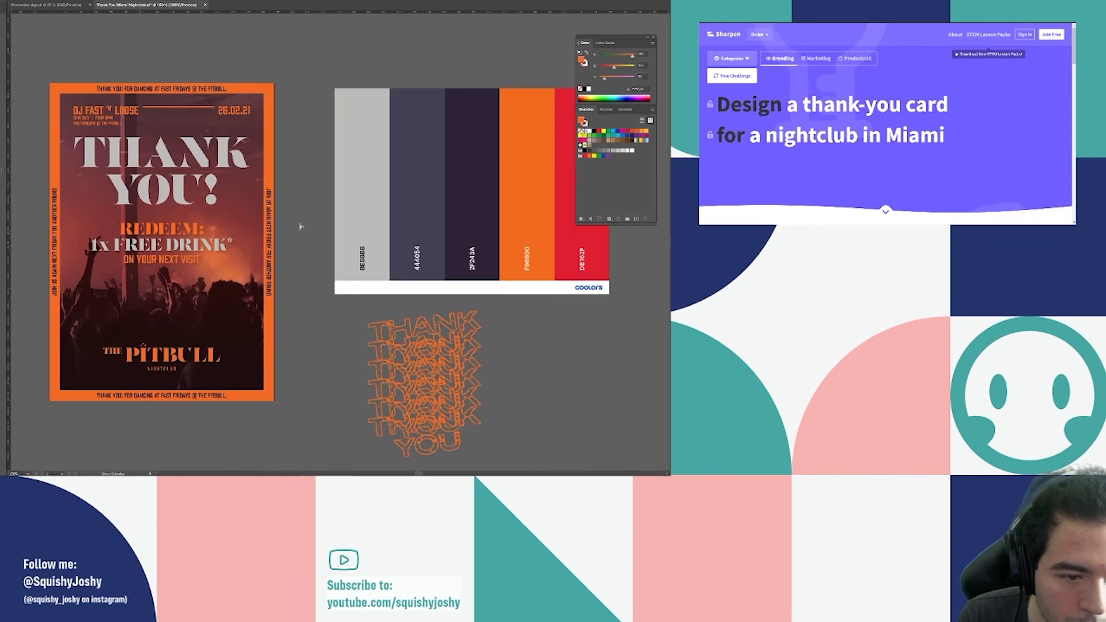
key(v)
click(209, 354)
key(ctrl+s)
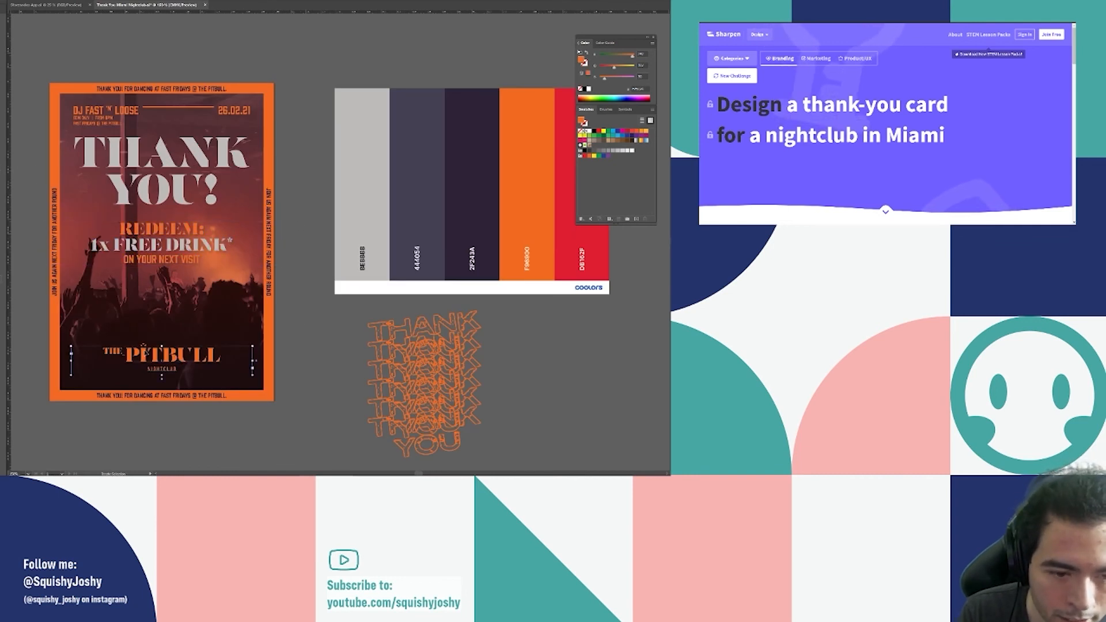
scroll(147, 346, up, 5)
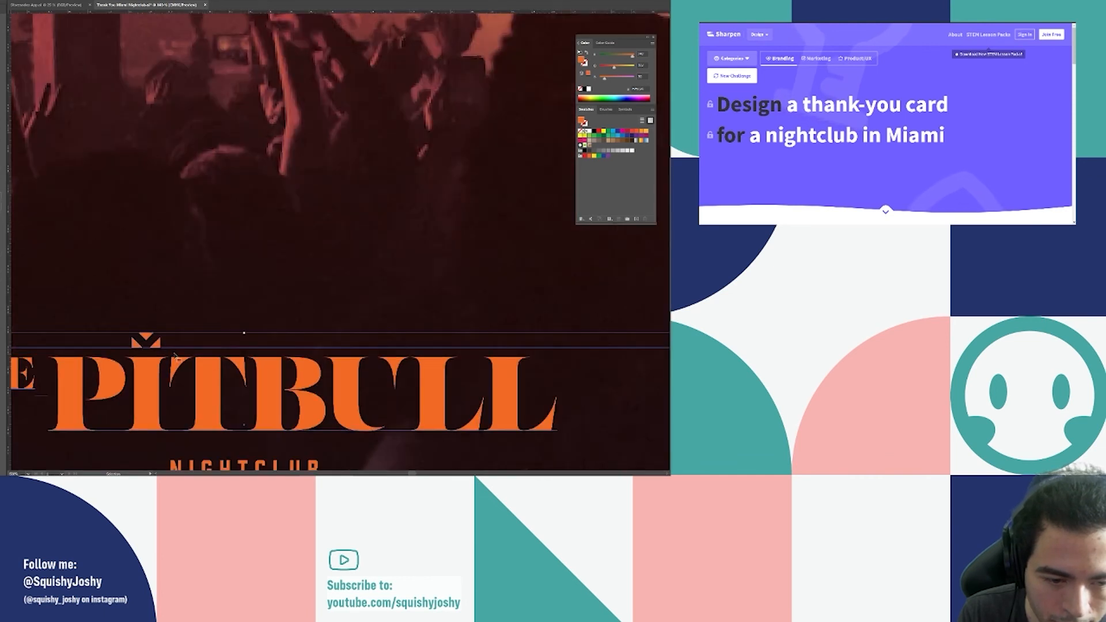
scroll(205, 346, down, 3)
drag(203, 346, 206, 343)
drag(207, 344, 208, 345)
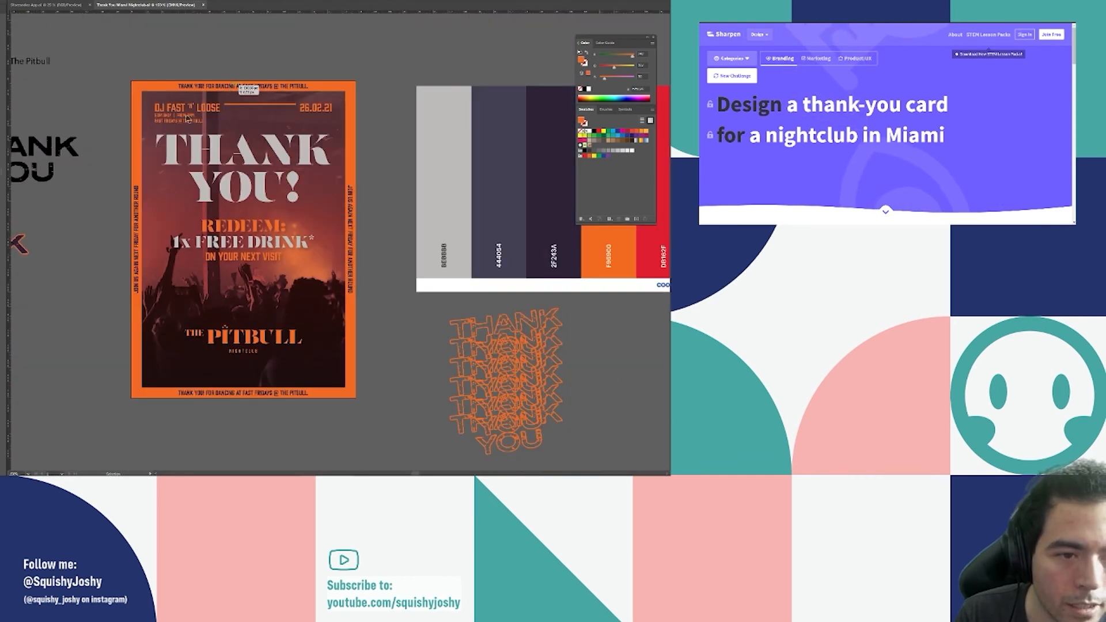
Duplicate the small header details text below the logo, reduce its font size, and clear its wording to leave an asterisk.
drag(187, 118, 203, 372)
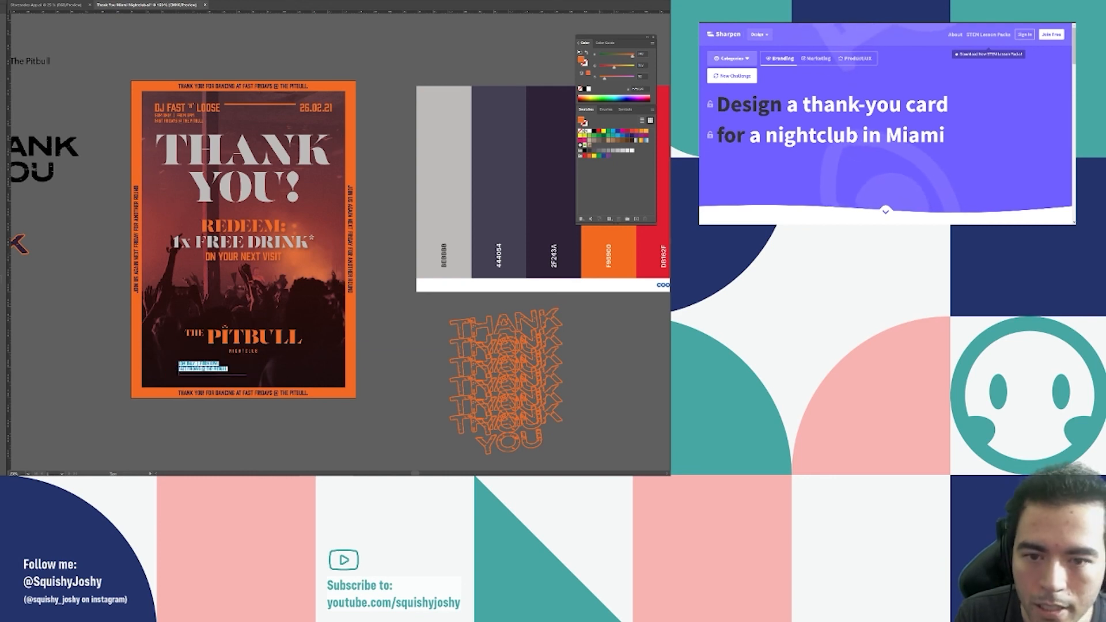
key(ctrl+shift+comma)
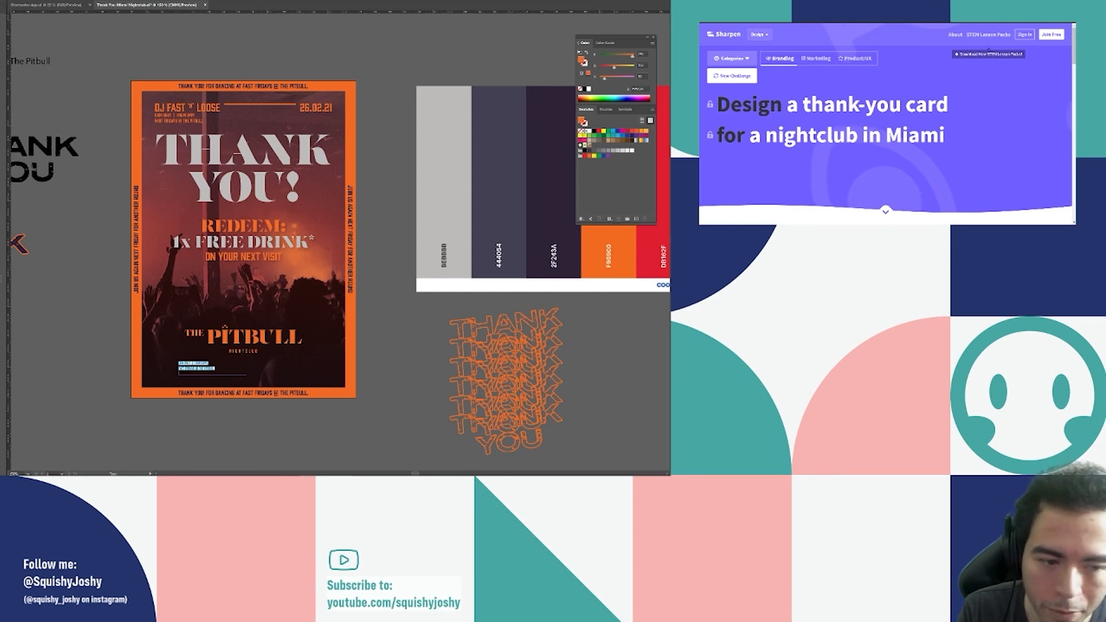
scroll(89, 367, up, 3)
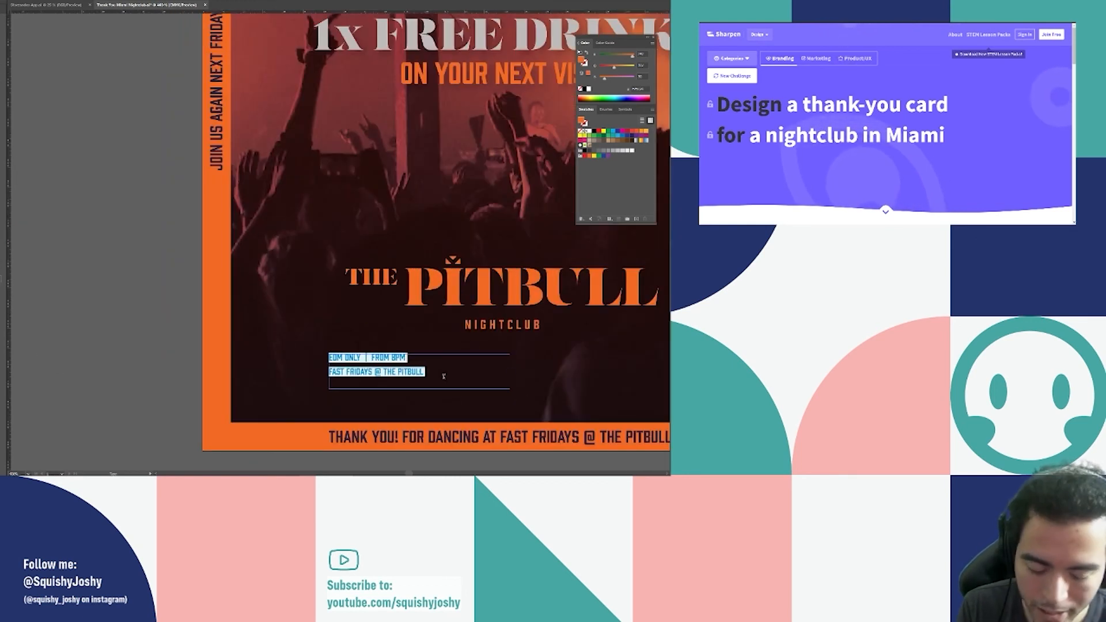
key(BackSpace)
key(ctrl+a)
key(ctrl+shift+l)
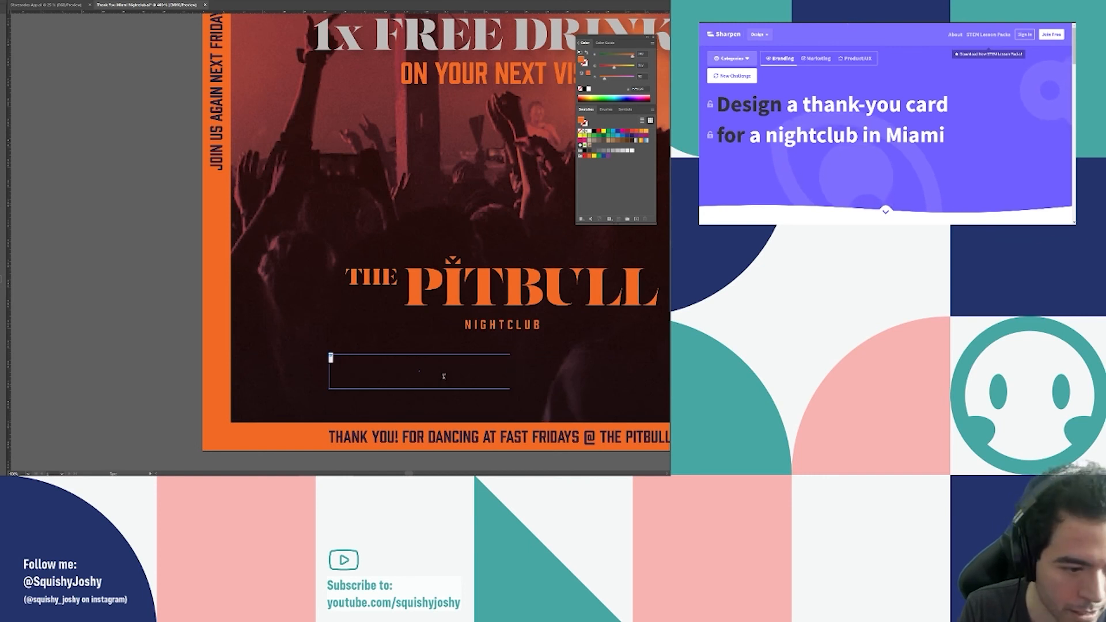
Write STANDARD BEERS ONLY, NO COCKTAILS after the asterisk in the footnote below the logo.
scroll(443, 376, down, 2)
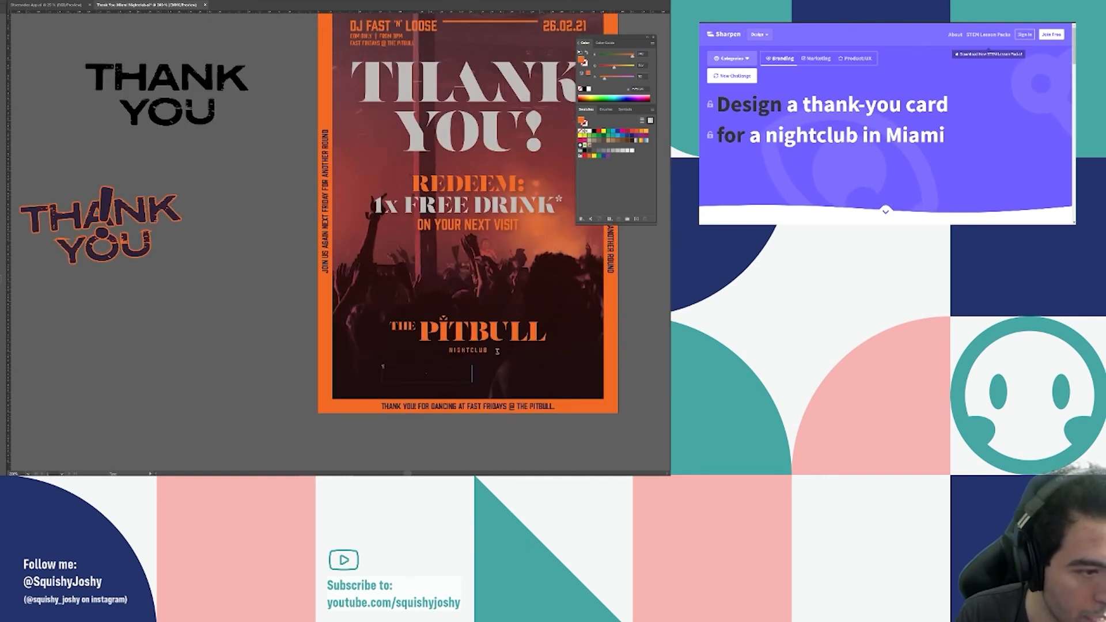
scroll(478, 356, up, 2)
text(STANDARD)
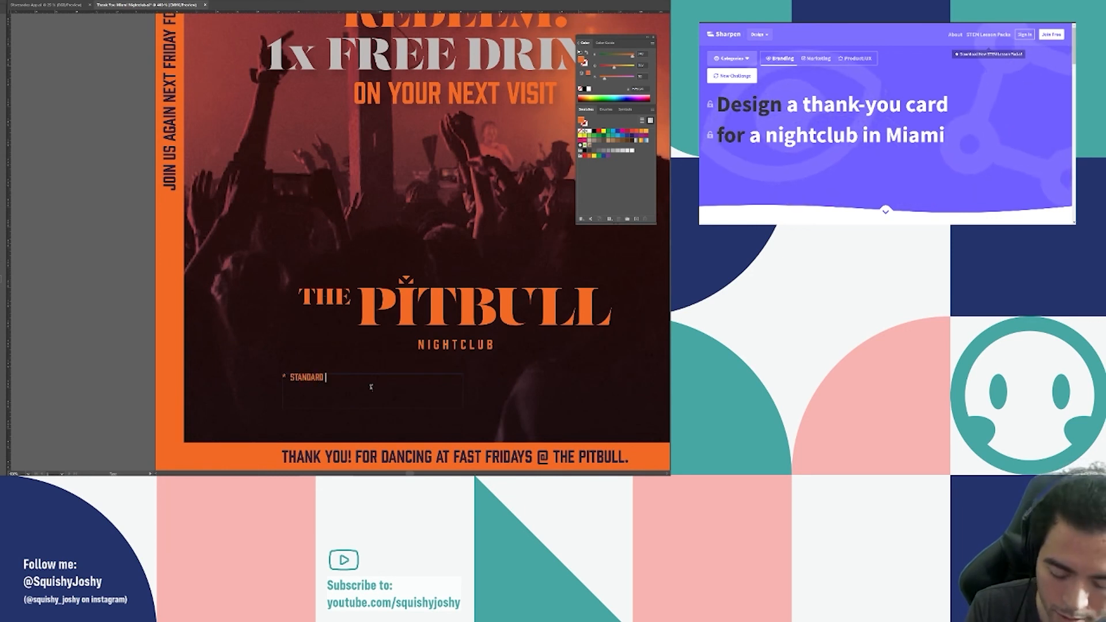
text( BEERS ONLY)
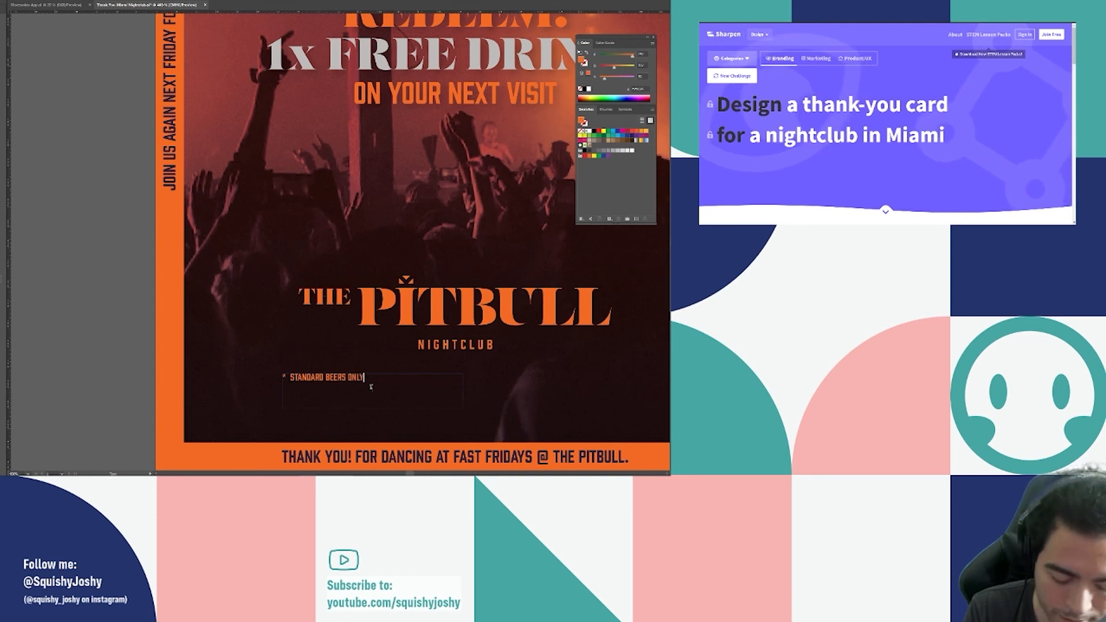
text(, NO COCKTAILS)
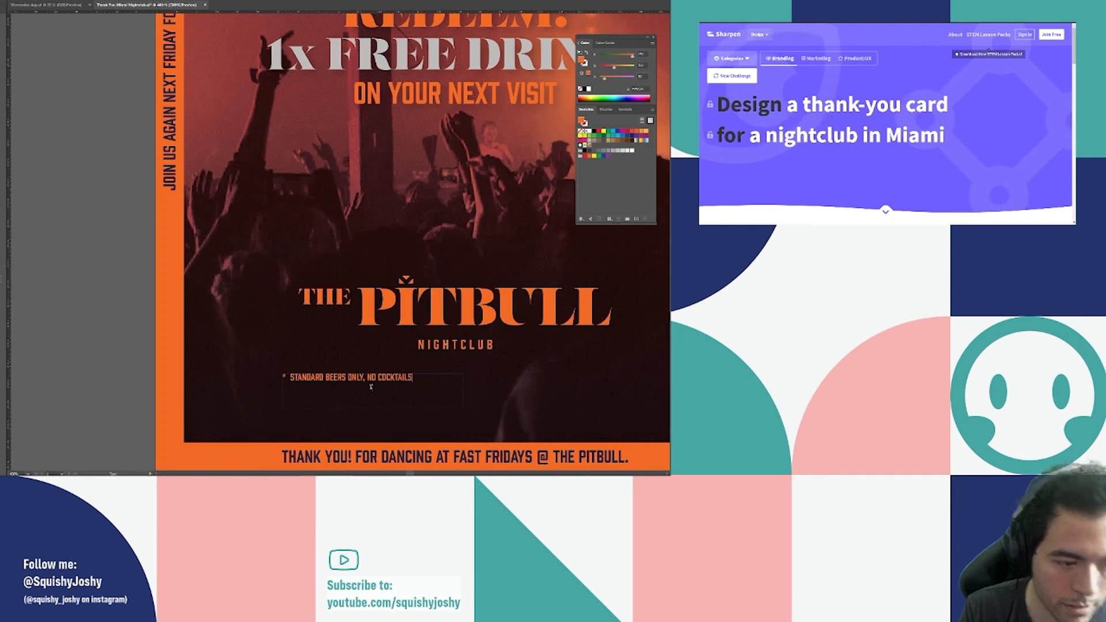
Extend the footnote below the logo with the sentence ONLY REDEEMABLE ONCE.
key(ctrl+a)
ctrl+click(449, 400)
scroll(419, 385, up, 3)
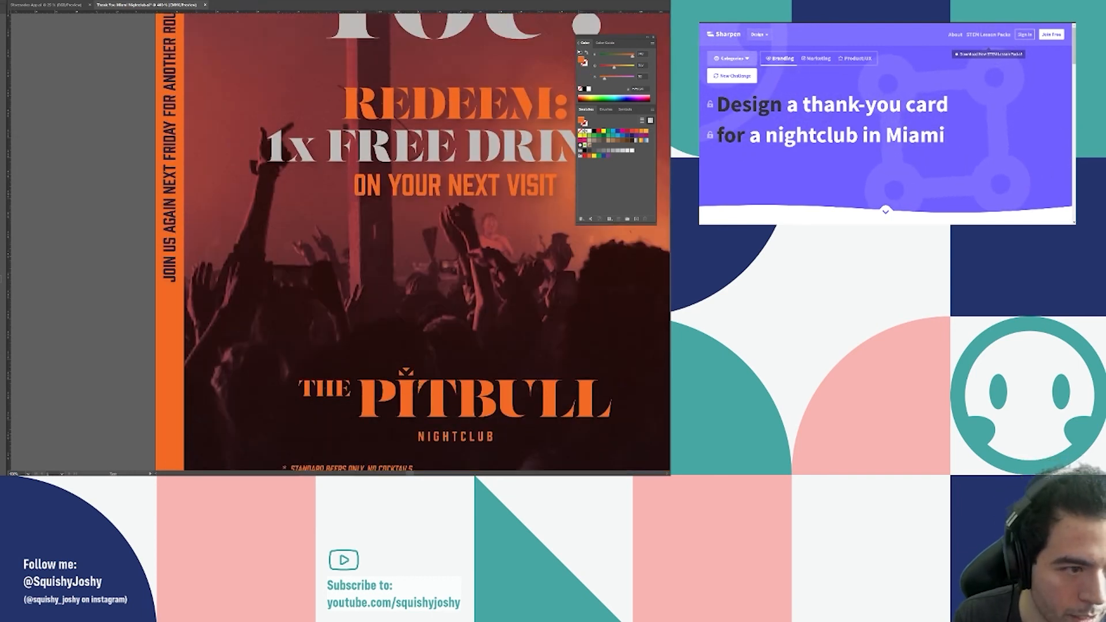
scroll(420, 384, down, 4)
click(412, 350)
text(. ONLY REDEEMABLE ONCE.)
key(Escape)
Centre the footnote, shift it slightly down below the logo, and recolour it in the palette's muted purple.
key(ctrl+shift+c)
scroll(501, 351, down, 2)
drag(361, 347, 361, 355)
scroll(476, 310, down, 2)
drag(505, 315, 314, 347)
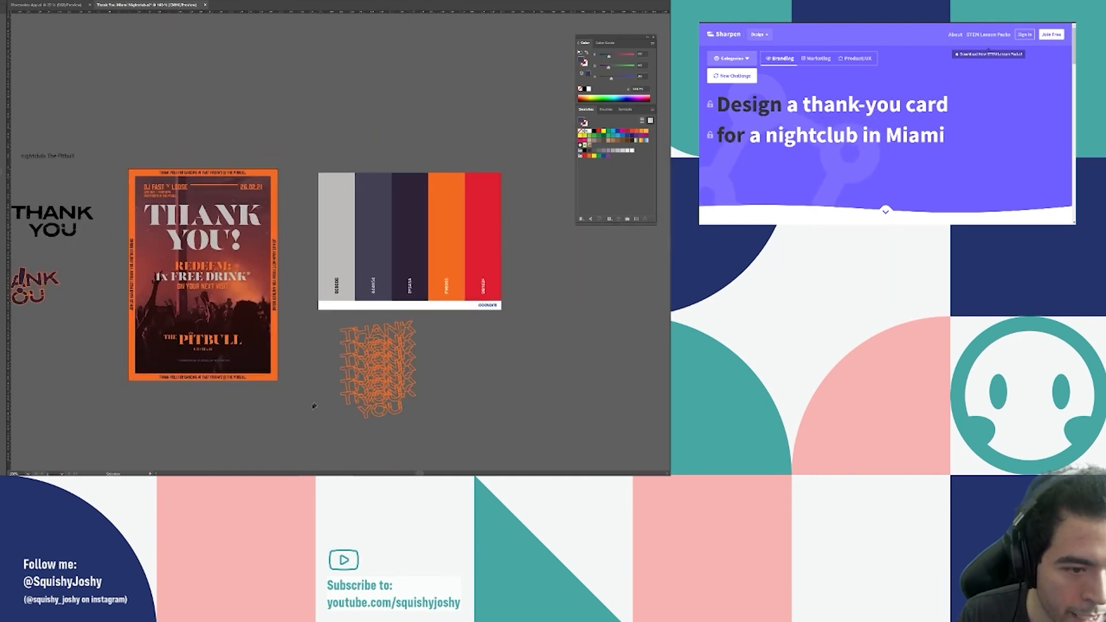
drag(313, 384, 333, 348)
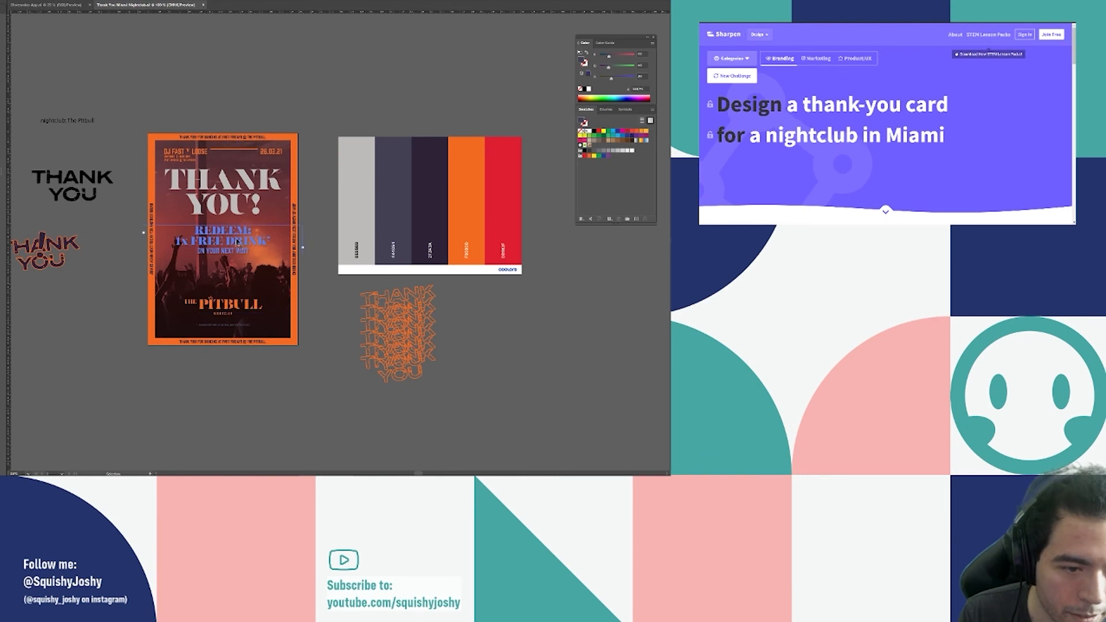
Check the selection of the THANK YOU! lettering and the offer, and lock the offer text in place.
scroll(217, 281, up, 1)
click(230, 172)
click(226, 238)
click(373, 116)
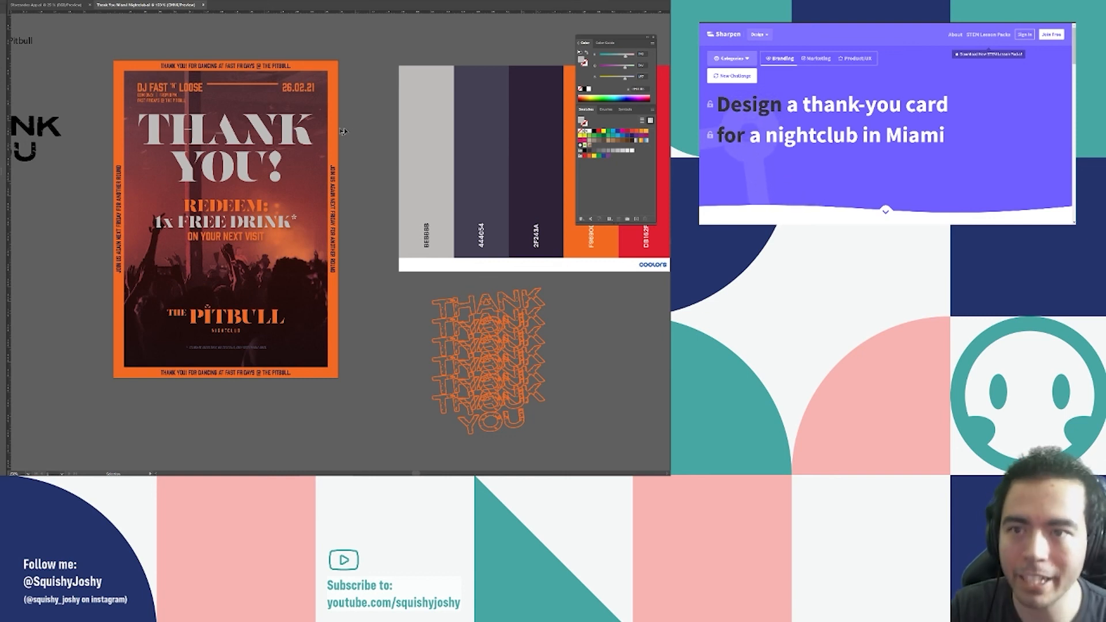
click(246, 222)
key(ctrl+2)
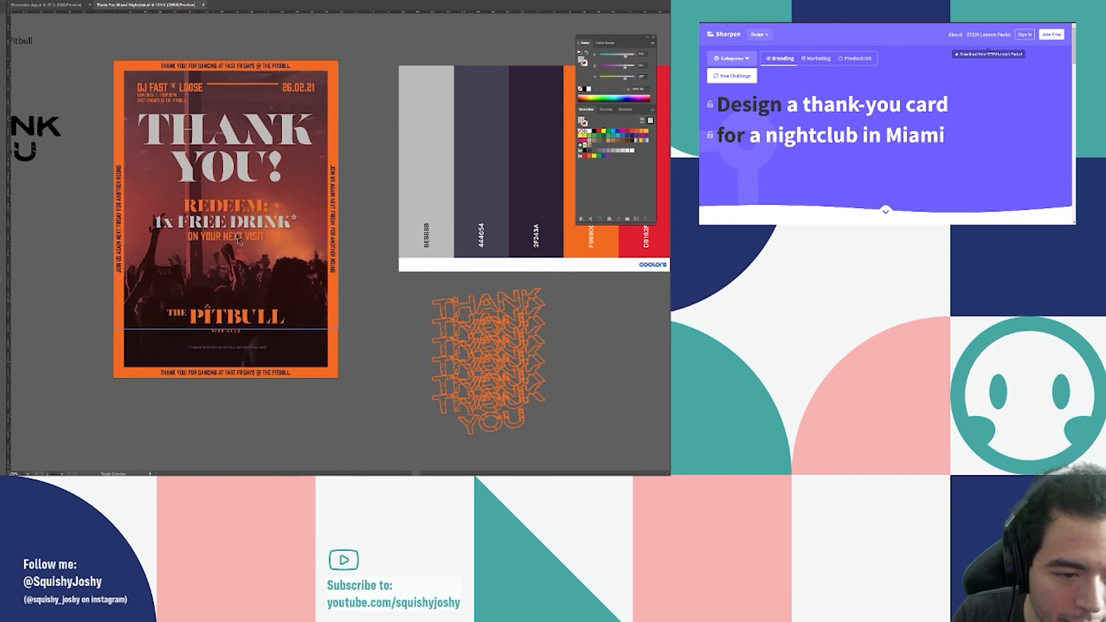